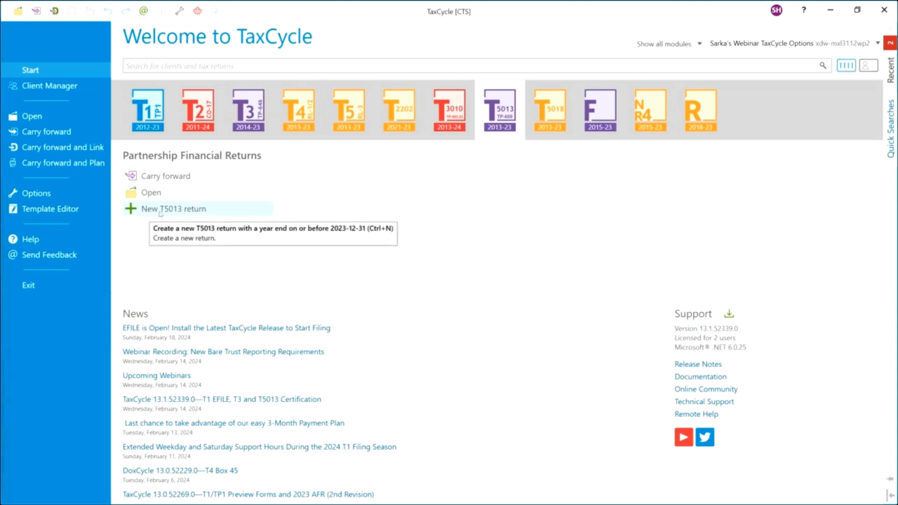
Create a new T5013 return with fiscal period 2023/01/01 to 2023/12/31.
{"action": "left_click", "coordinate": [164, 211]}
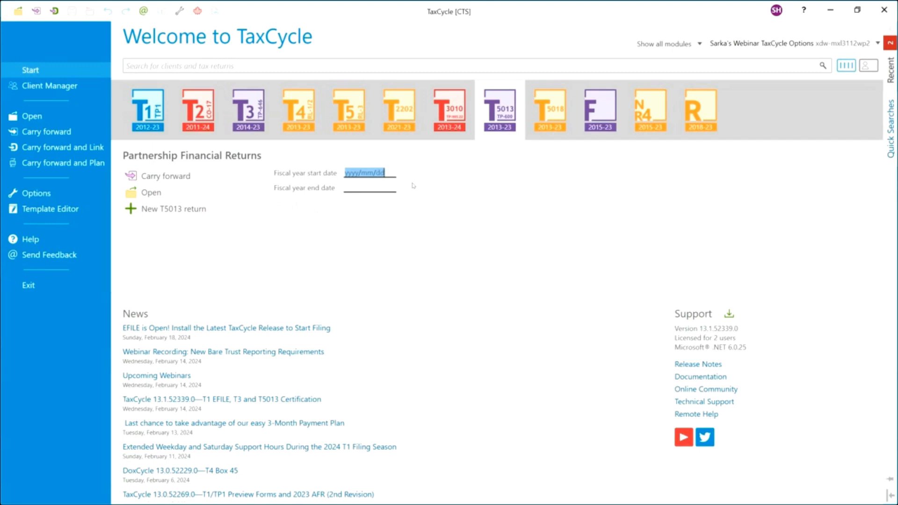
{"action": "type", "text": "2023"}
{"action": "type", "text": "0100"}
{"action": "type", "text": "1/01"}
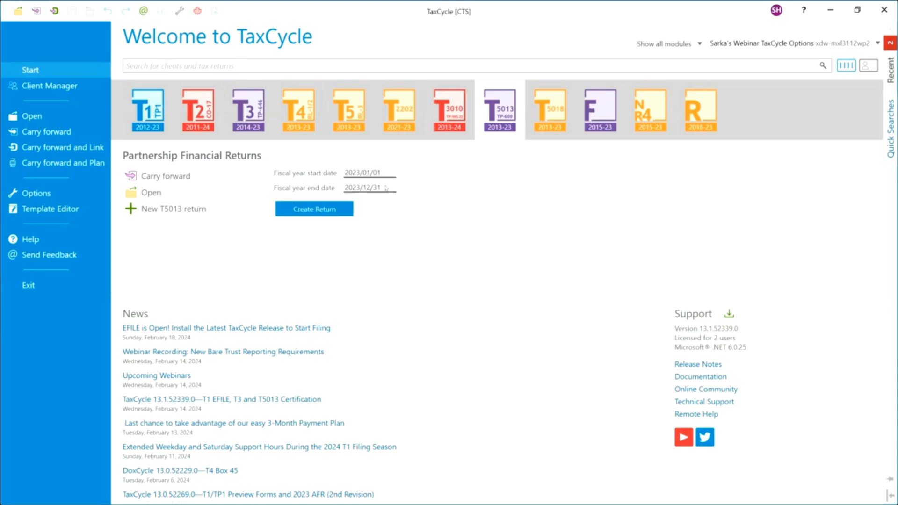
{"action": "left_click", "coordinate": [304, 214]}
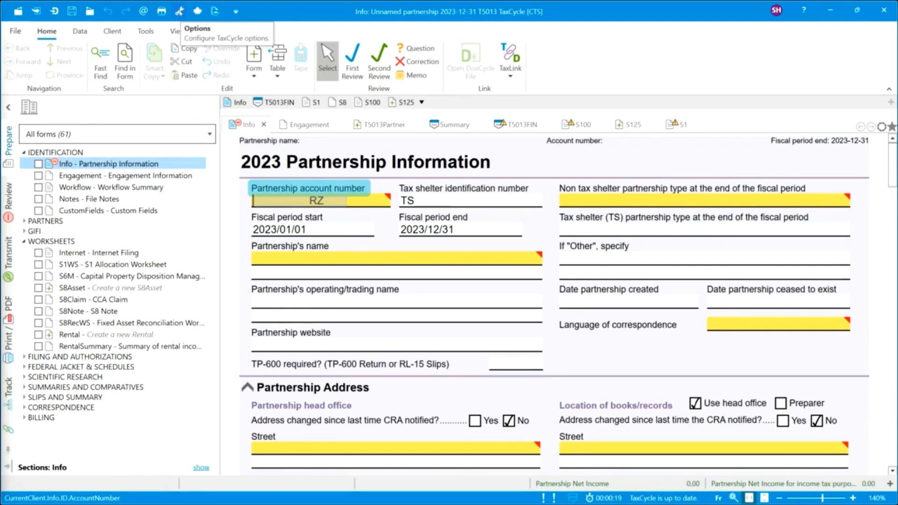
Dismiss the Quick Access Toolbar customization list and open TaxCycle Options.
{"action": "left_click", "coordinate": [236, 13]}
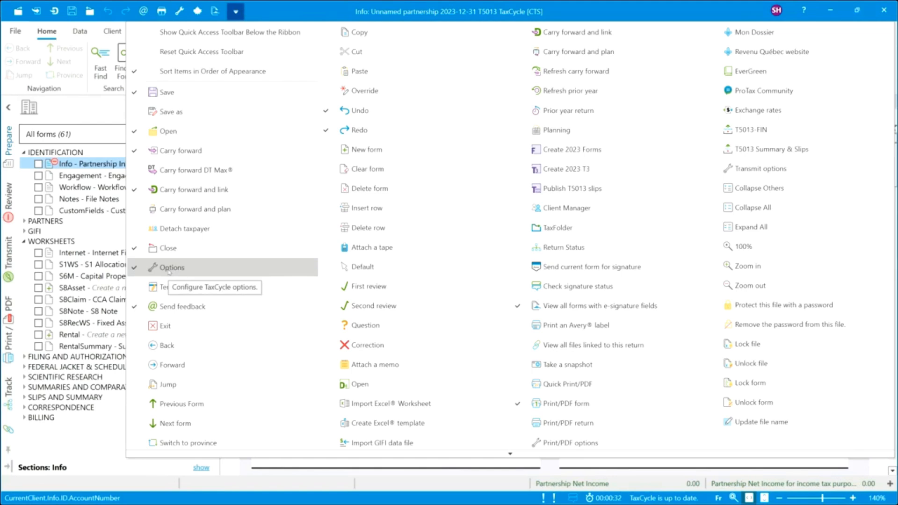
{"action": "left_click", "coordinate": [260, 12]}
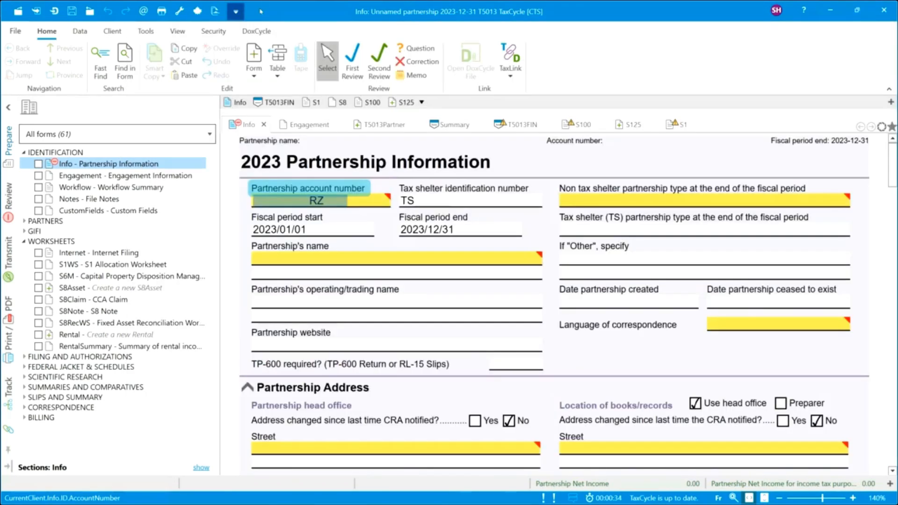
{"action": "left_click", "coordinate": [179, 11]}
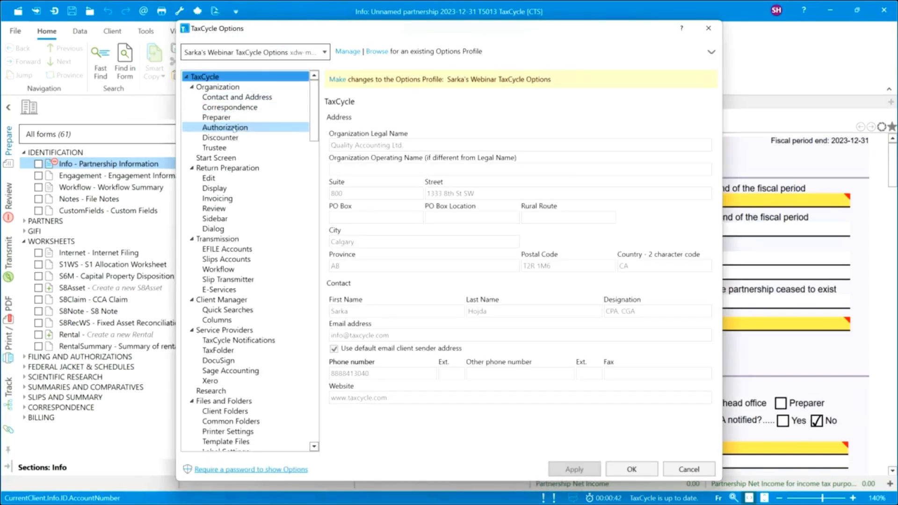
Look at the Slips Accounts and Correspondence pages, then collapse all Options categories.
{"action": "left_click", "coordinate": [230, 260]}
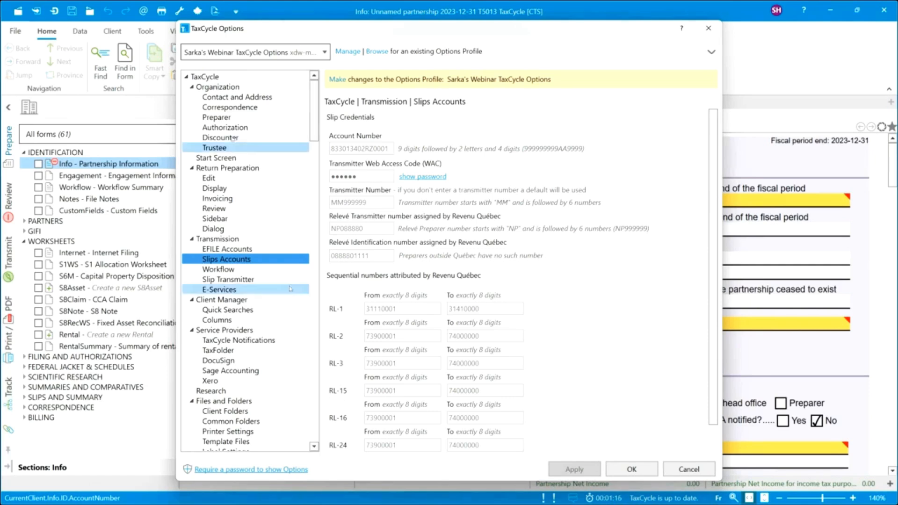
{"action": "left_click", "coordinate": [230, 107]}
{"action": "right_click", "coordinate": [226, 110]}
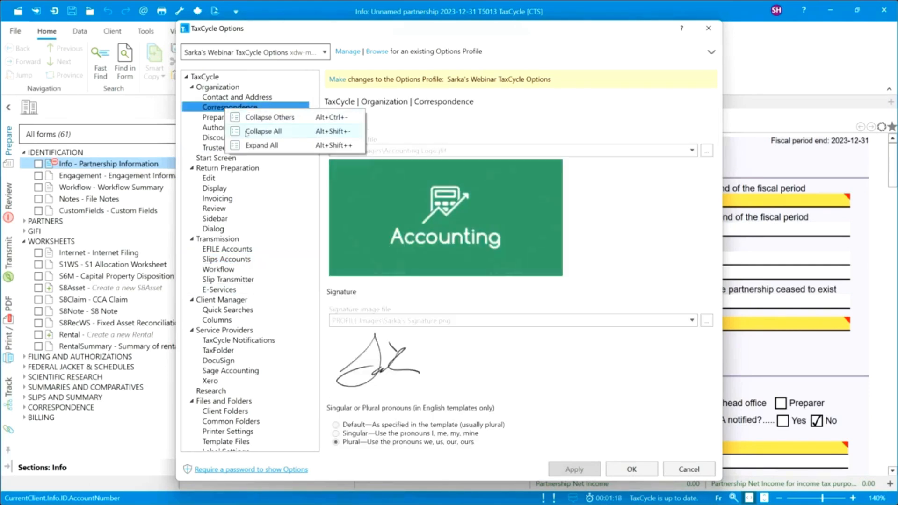
{"action": "left_click", "coordinate": [262, 131]}
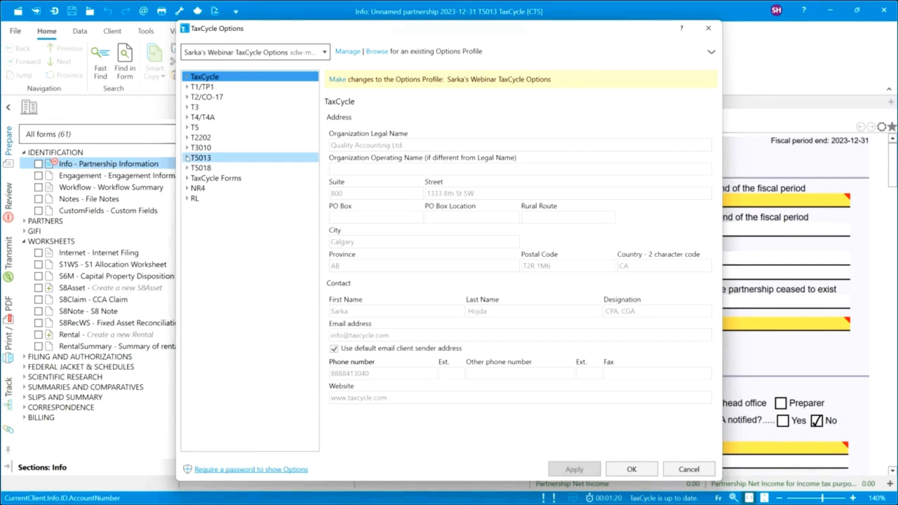
Expand the T5013 settings and review its General and New File pages.
{"action": "left_click", "coordinate": [187, 158]}
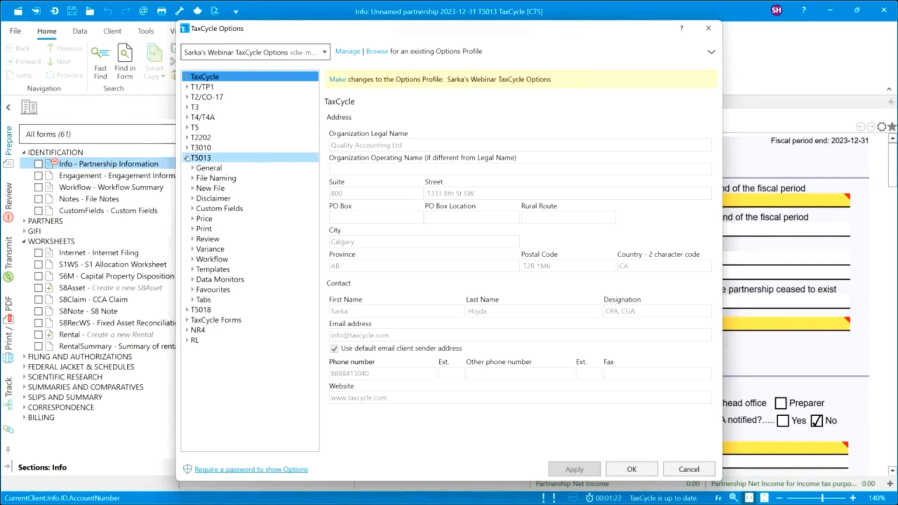
{"action": "left_click", "coordinate": [206, 169]}
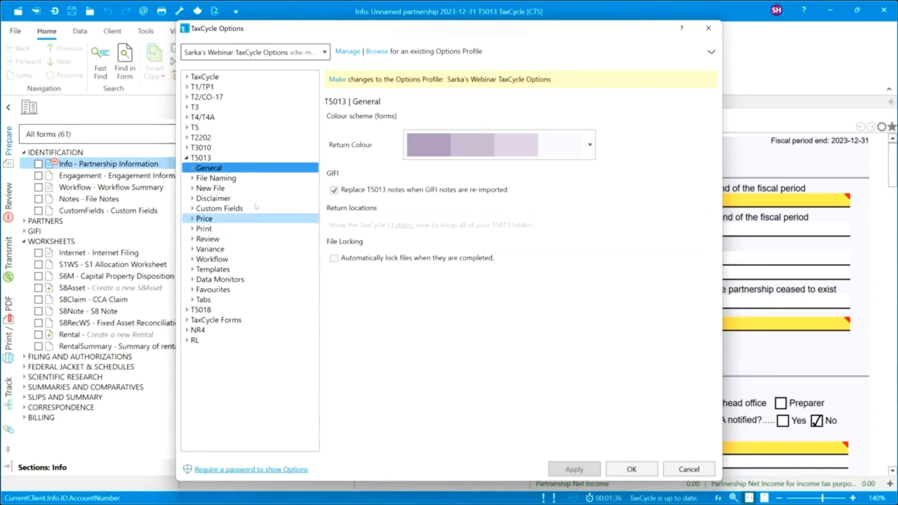
{"action": "left_click", "coordinate": [202, 189]}
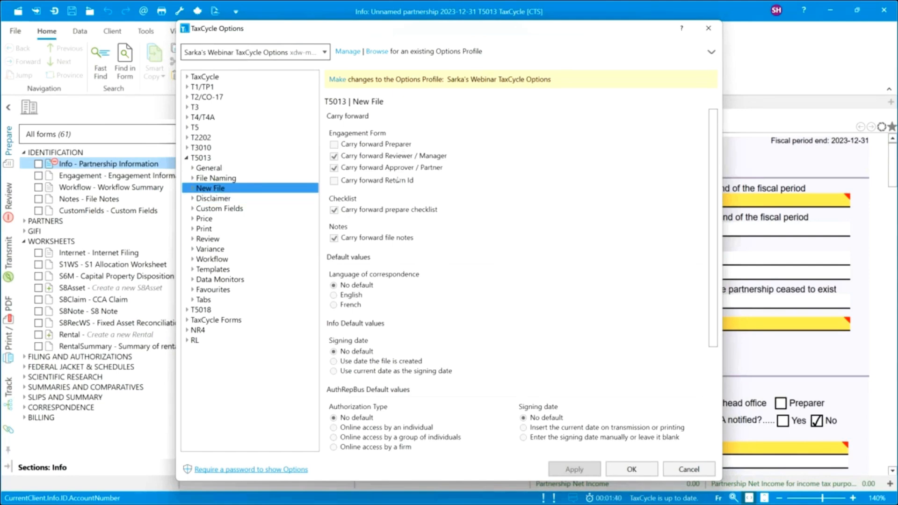
{"action": "scroll", "coordinate": [394, 260], "scroll_direction": "down", "scroll_amount": 1}
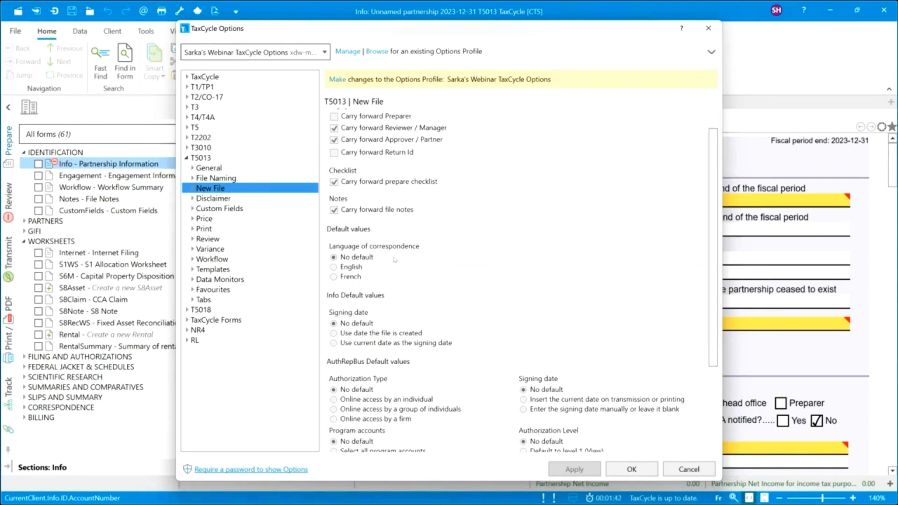
{"action": "scroll", "coordinate": [394, 260], "scroll_direction": "down", "scroll_amount": 1}
{"action": "scroll", "coordinate": [394, 260], "scroll_direction": "down", "scroll_amount": 3}
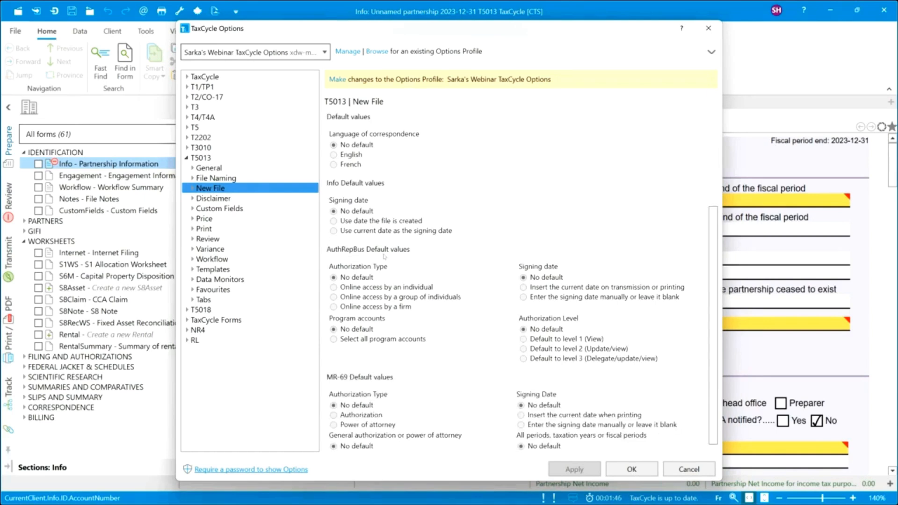
Review the T5013 2023 price list and Print settings, then cancel out of Options.
{"action": "left_click", "coordinate": [204, 220]}
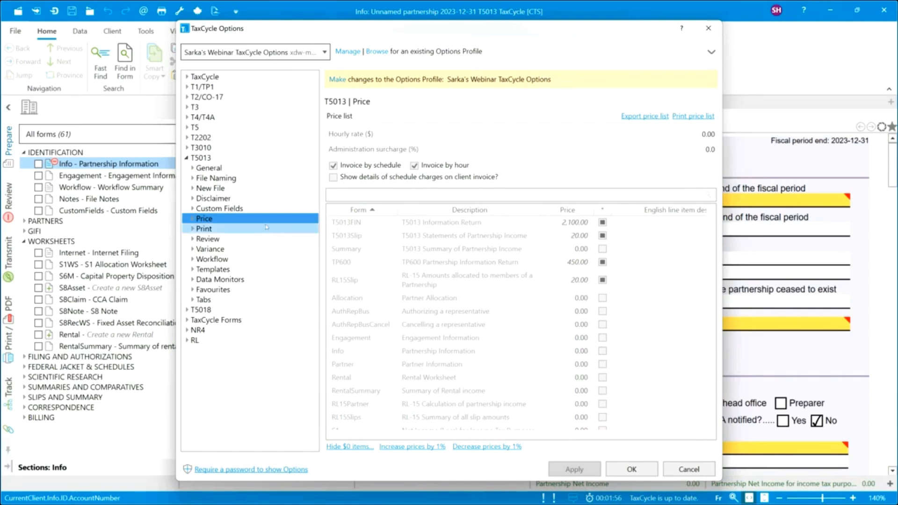
{"action": "left_click", "coordinate": [192, 219]}
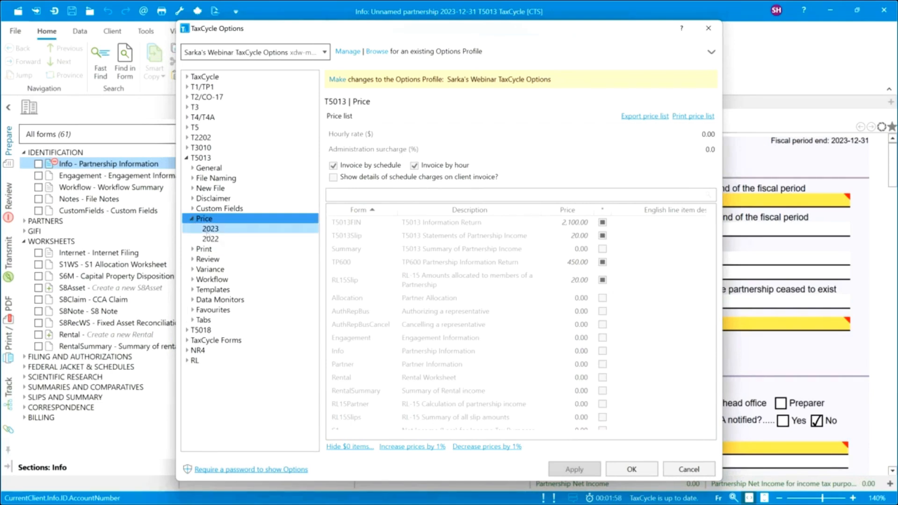
{"action": "left_click", "coordinate": [213, 229]}
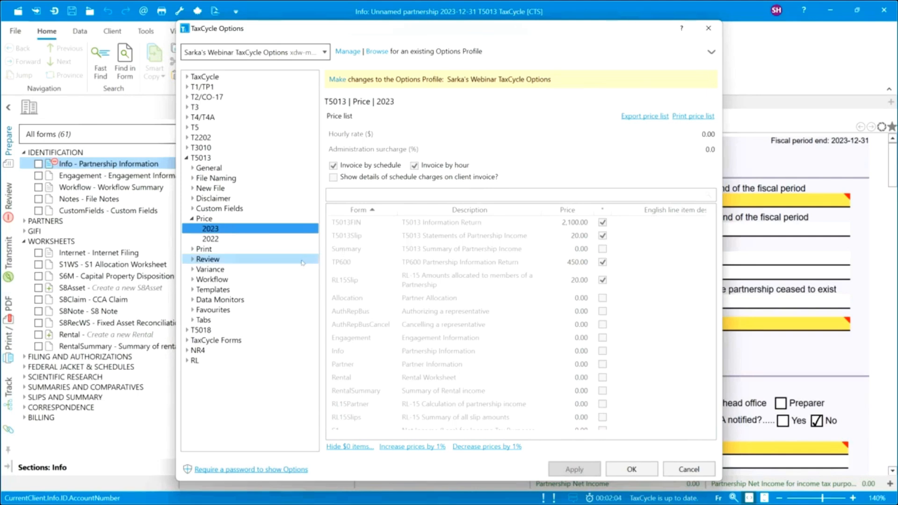
{"action": "left_click", "coordinate": [203, 249]}
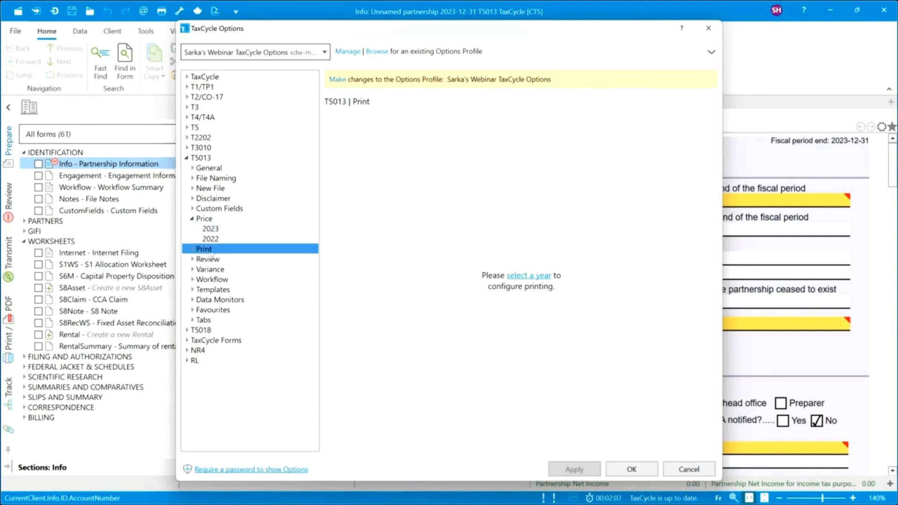
{"action": "double_click", "coordinate": [211, 252]}
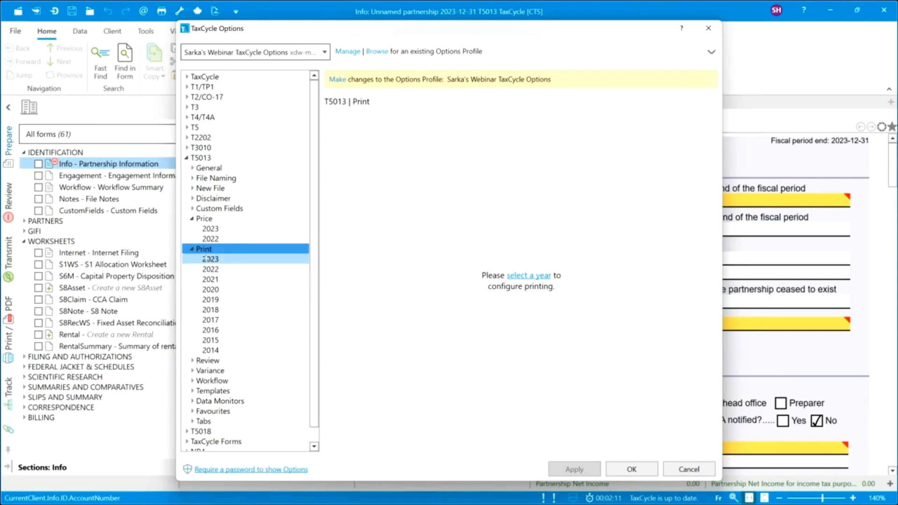
{"action": "left_click", "coordinate": [192, 249]}
{"action": "left_click", "coordinate": [191, 219]}
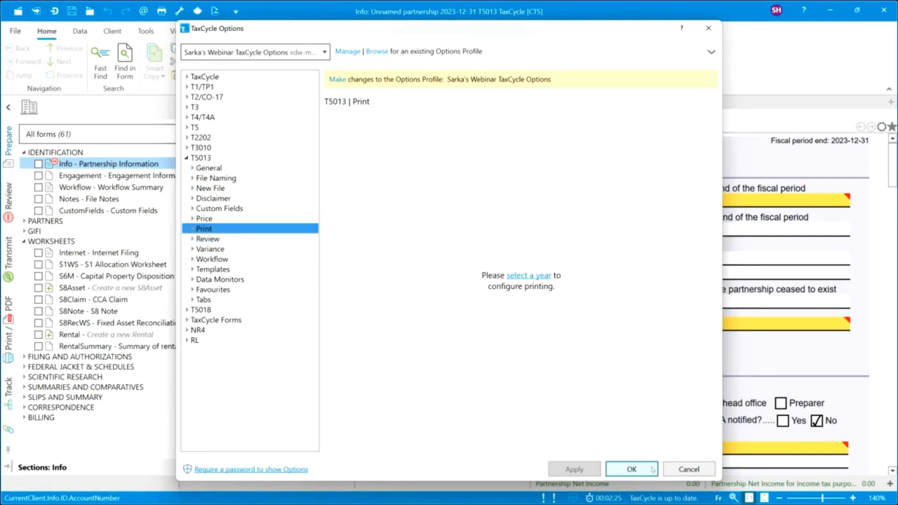
{"action": "left_click", "coordinate": [689, 471]}
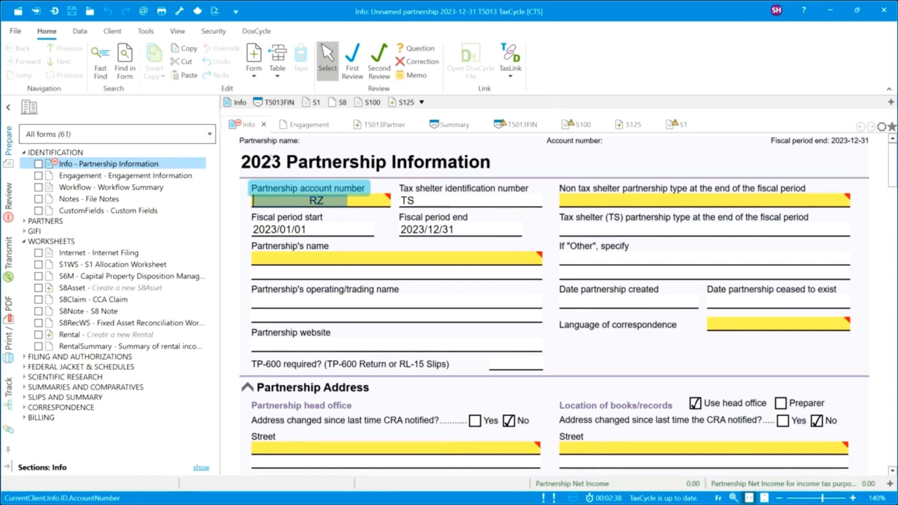
Enter the partnership account number and the partnership name 'Property Partners'.
{"action": "mouse_move", "coordinate": [272, 202]}
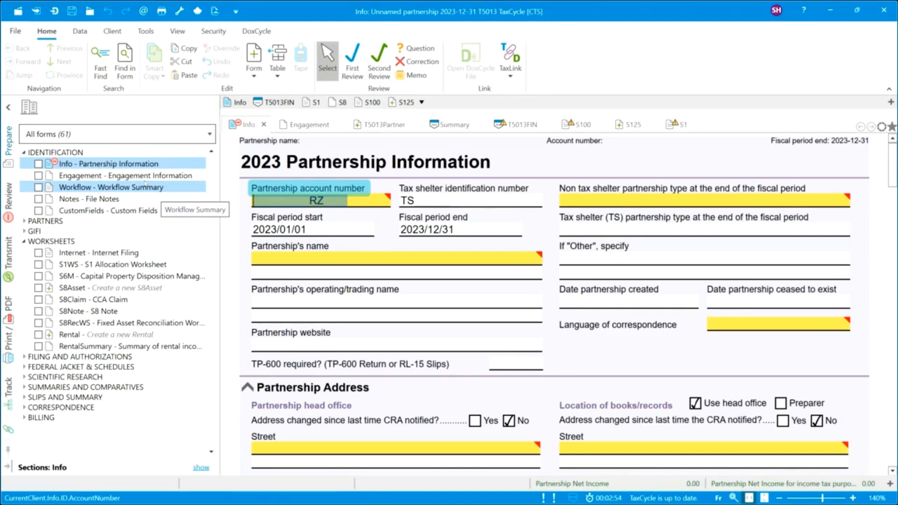
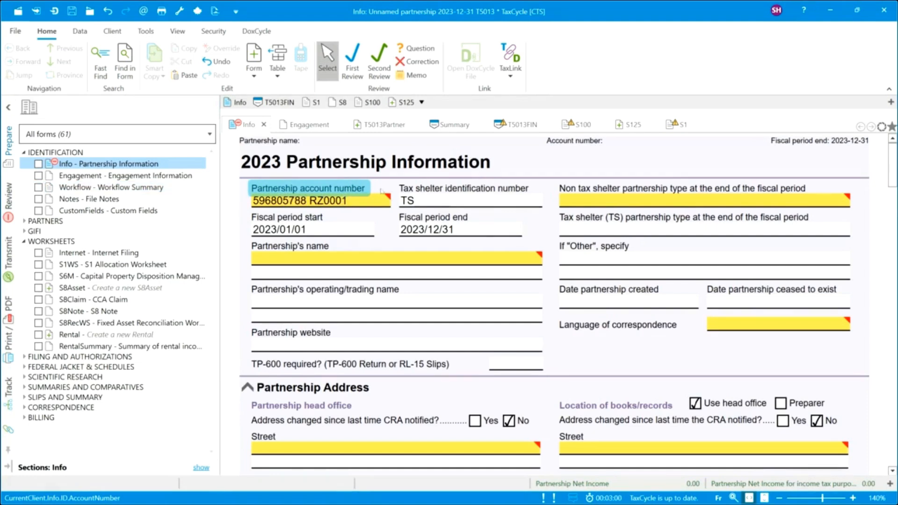
{"action": "key", "text": "Tab"}
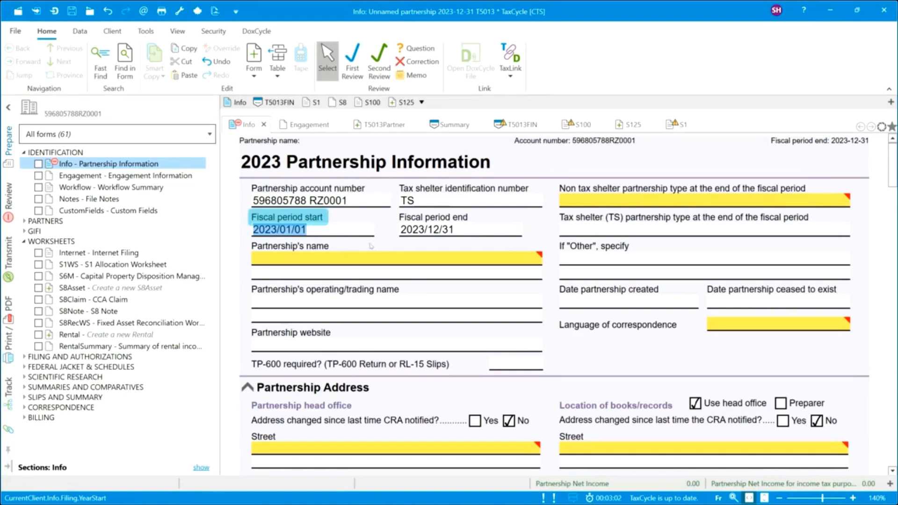
{"action": "left_click", "coordinate": [406, 260]}
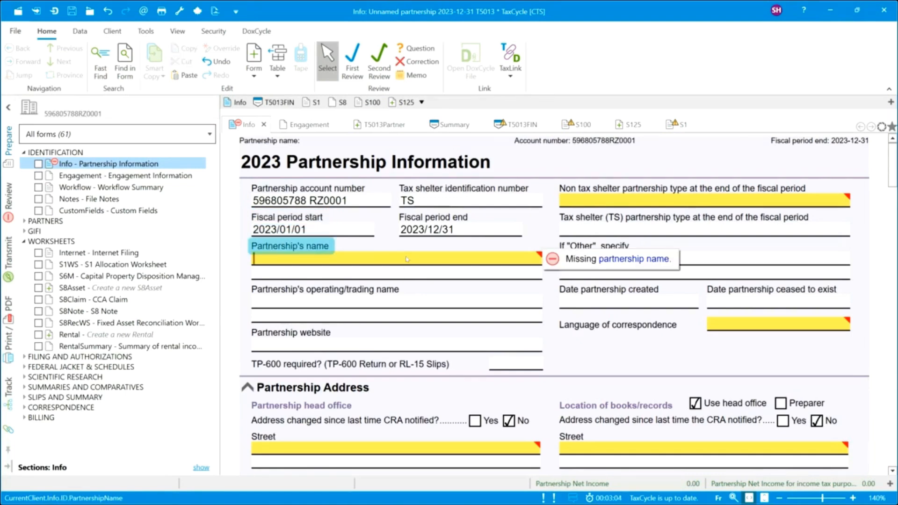
{"action": "type", "text": "Property Partners"}
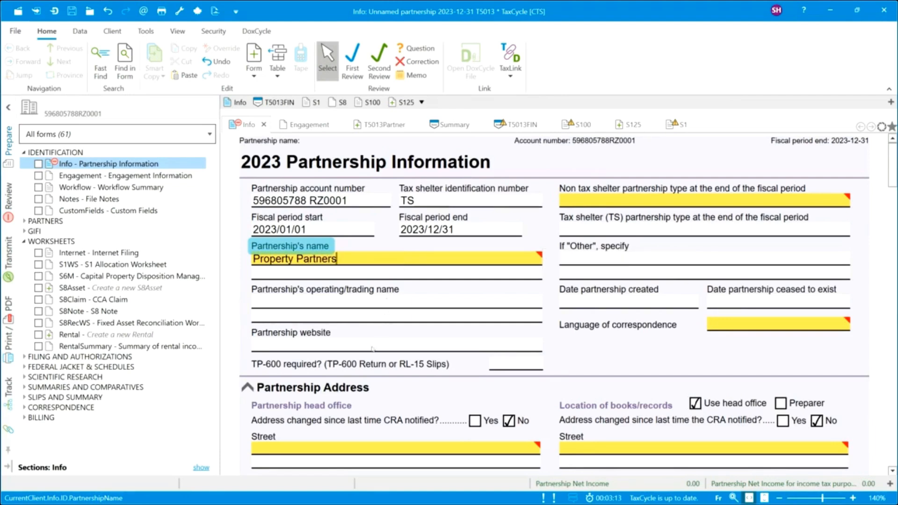
{"action": "left_click", "coordinate": [354, 303]}
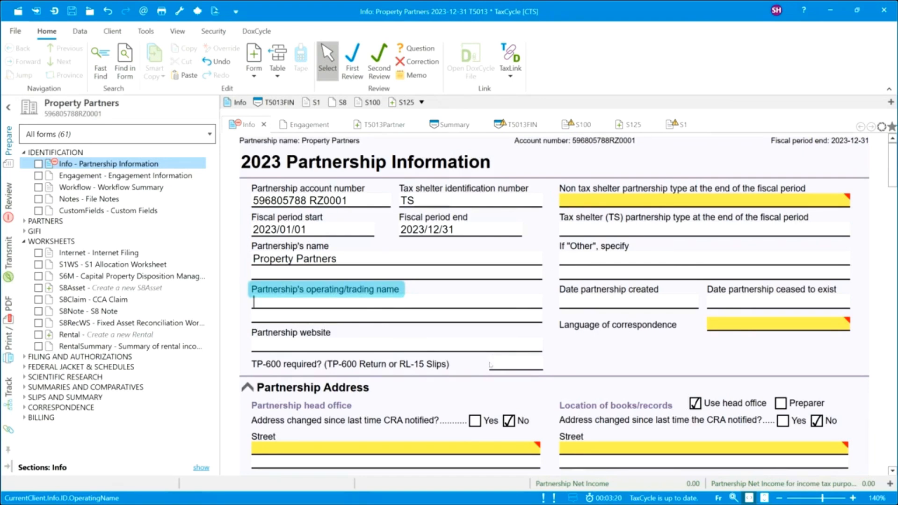
Mark the TP-600 return as required and use T5013 ACB amounts for RL-15 slips.
{"action": "left_click", "coordinate": [536, 366]}
{"action": "left_click", "coordinate": [499, 378]}
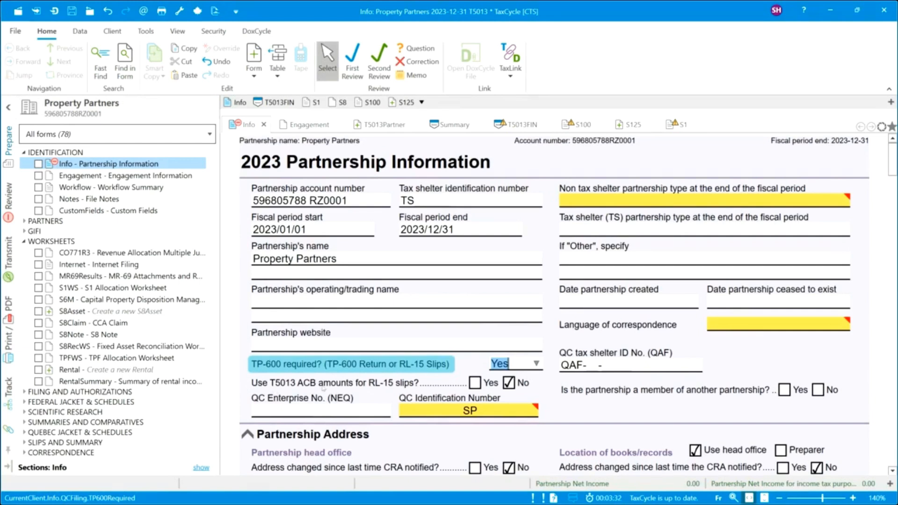
{"action": "left_click", "coordinate": [476, 383]}
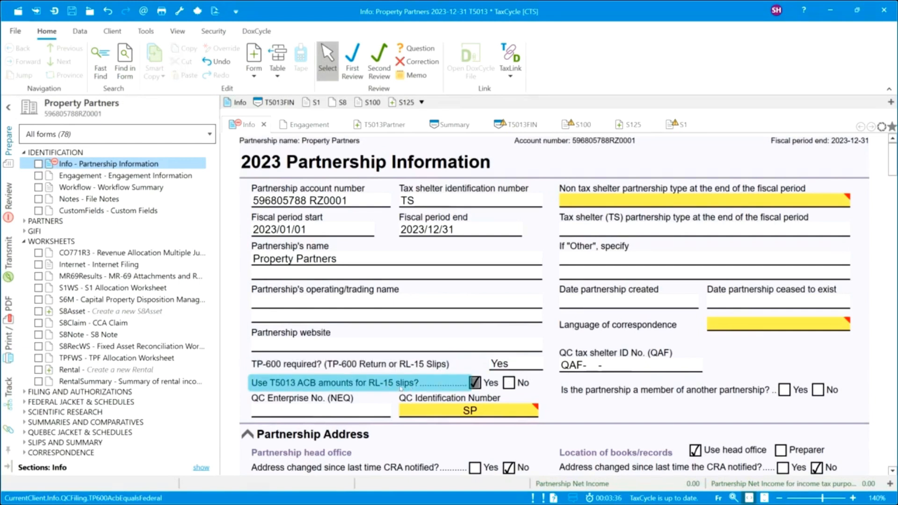
Enter and correct the Québec identification number ending in SP0001.
{"action": "left_click", "coordinate": [432, 413]}
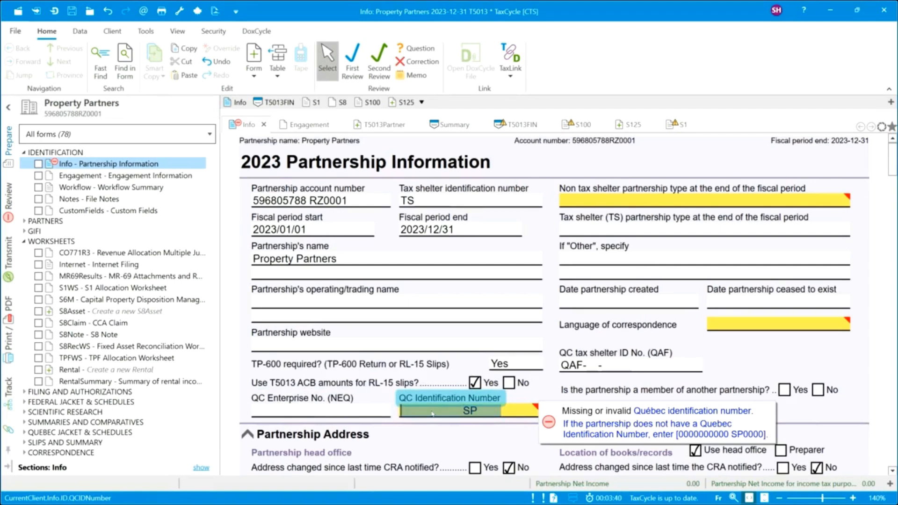
{"action": "type", "text": "00 "}
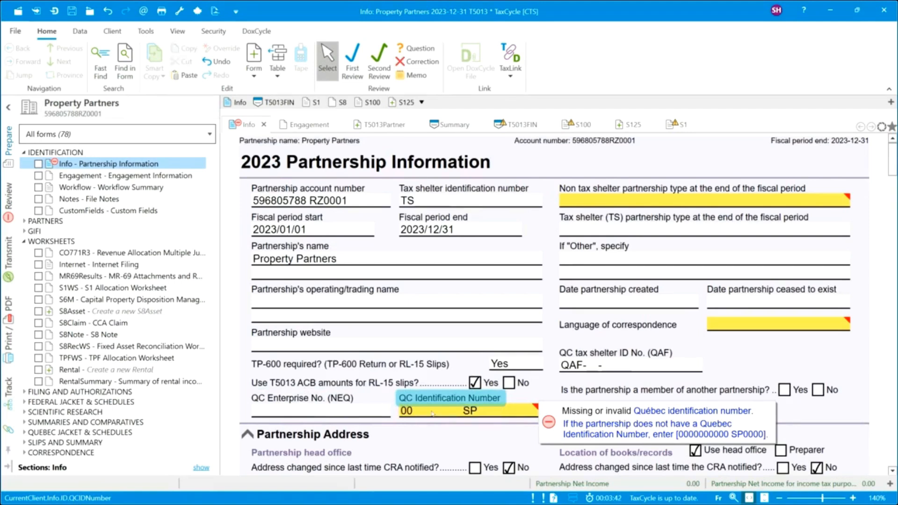
{"action": "type", "text": "8888111"}
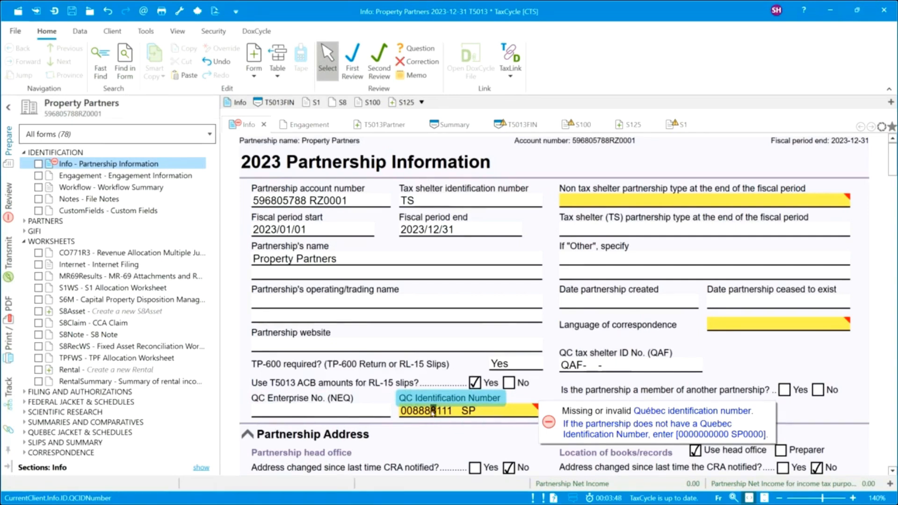
{"action": "left_click", "coordinate": [434, 413]}
{"action": "double_click", "coordinate": [487, 415]}
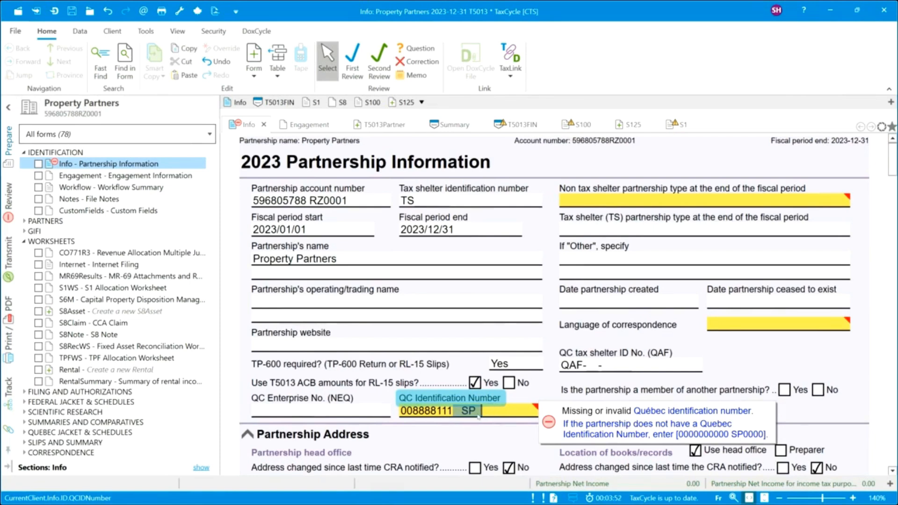
{"action": "type", "text": "0 SP00"}
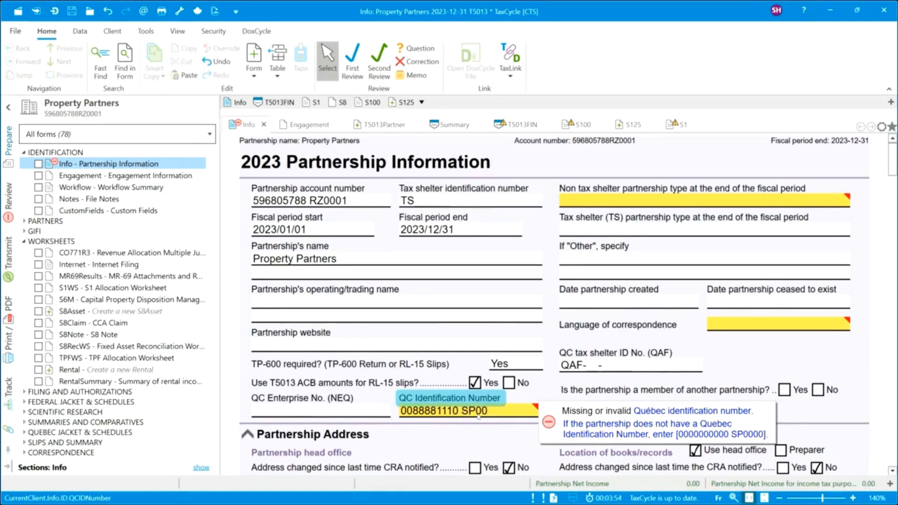
{"action": "type", "text": "01"}
{"action": "key", "text": "shift+Tab"}
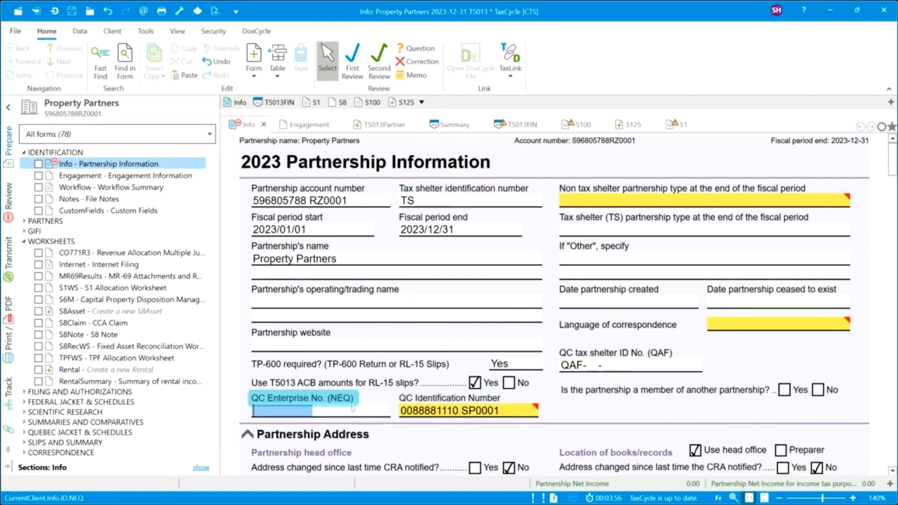
{"action": "key", "text": "Tab"}
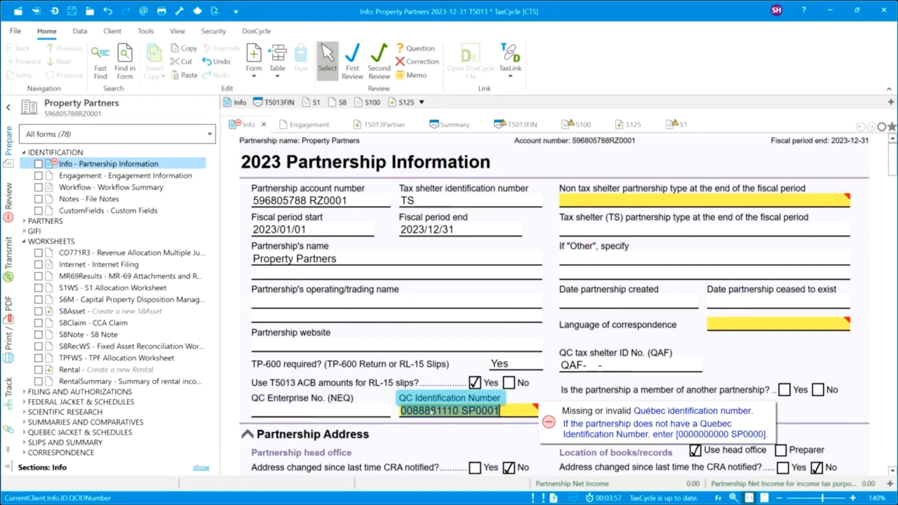
{"action": "left_click", "coordinate": [456, 412]}
{"action": "key", "text": "BackSpace"}
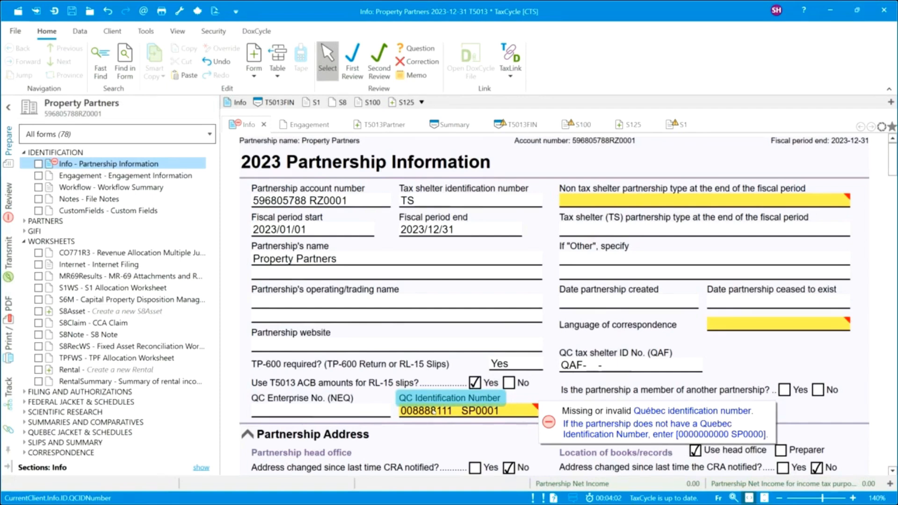
{"action": "left_click", "coordinate": [434, 412]}
{"action": "type", "text": "8"}
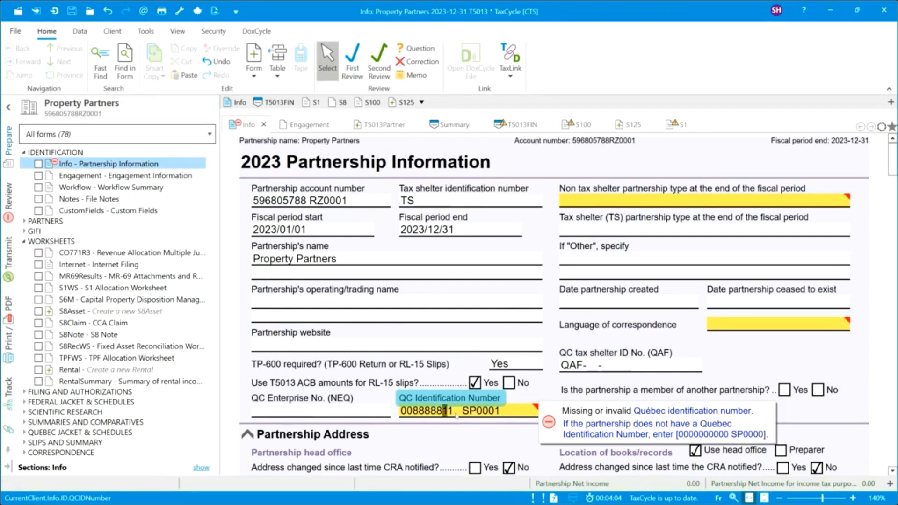
{"action": "type", "text": "11"}
{"action": "key", "text": "shift+Tab"}
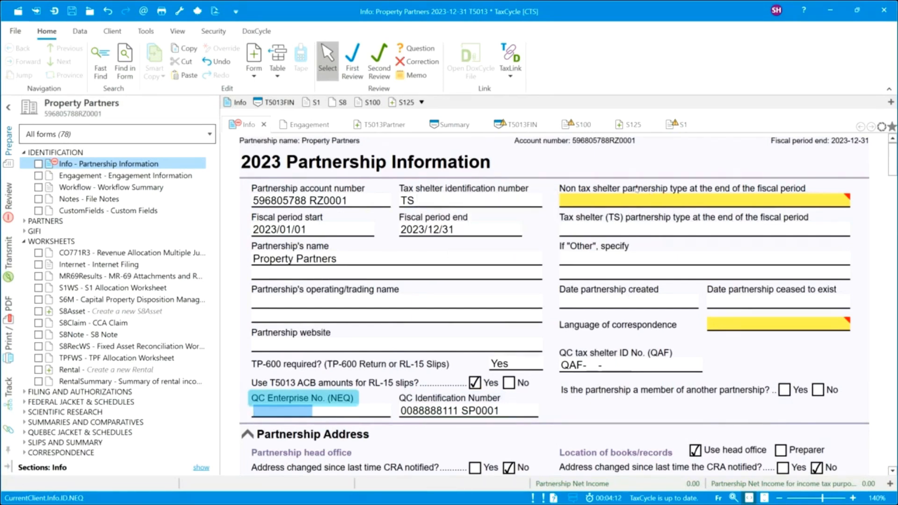
{"action": "mouse_move", "coordinate": [711, 197]}
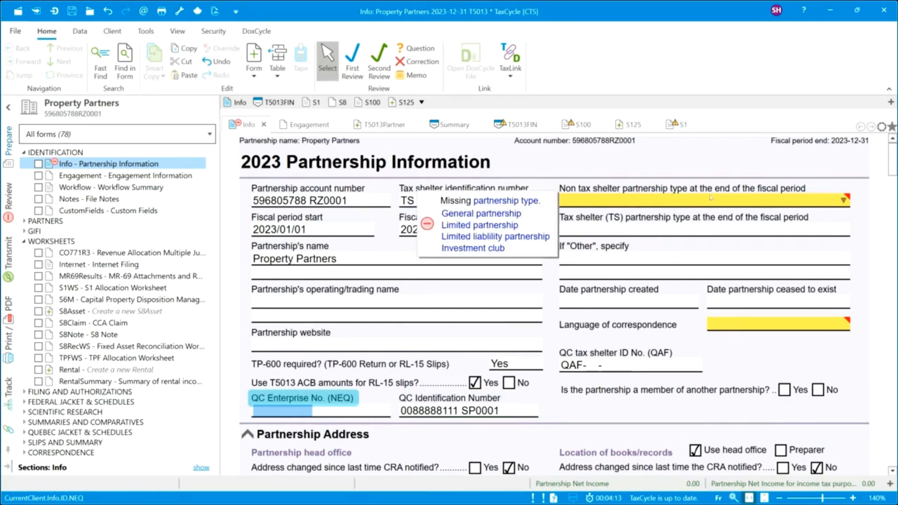
{"action": "left_click", "coordinate": [844, 201]}
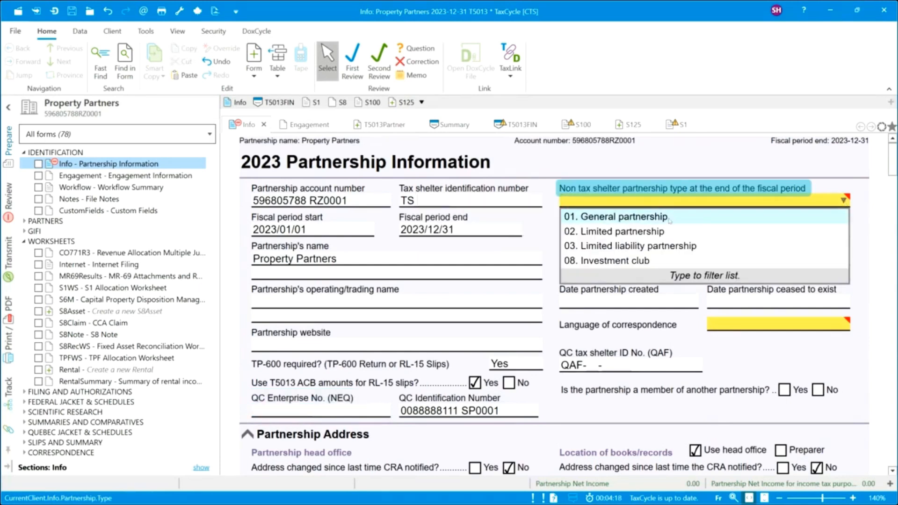
Change the non-tax-shelter type from 03. Limited liability to 01. General partnership, leaving tax shelter type unchanged.
{"action": "left_click", "coordinate": [602, 247]}
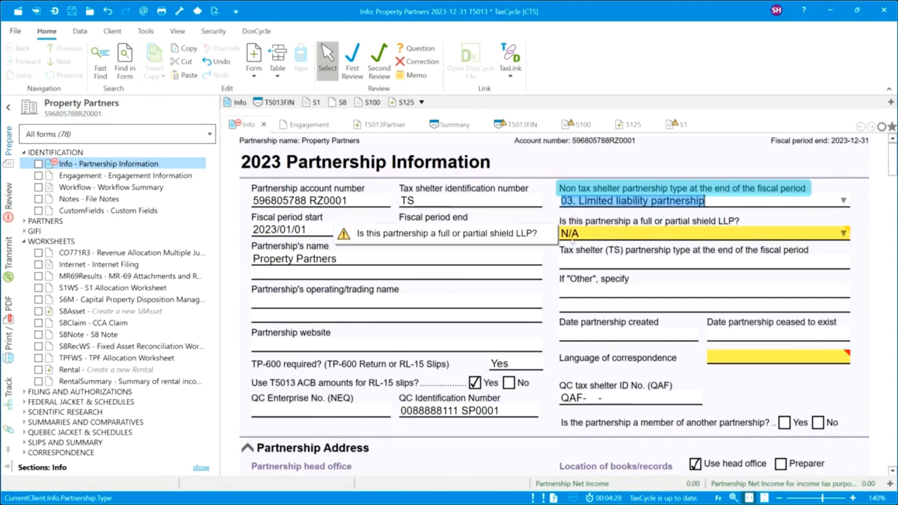
{"action": "left_click", "coordinate": [844, 234]}
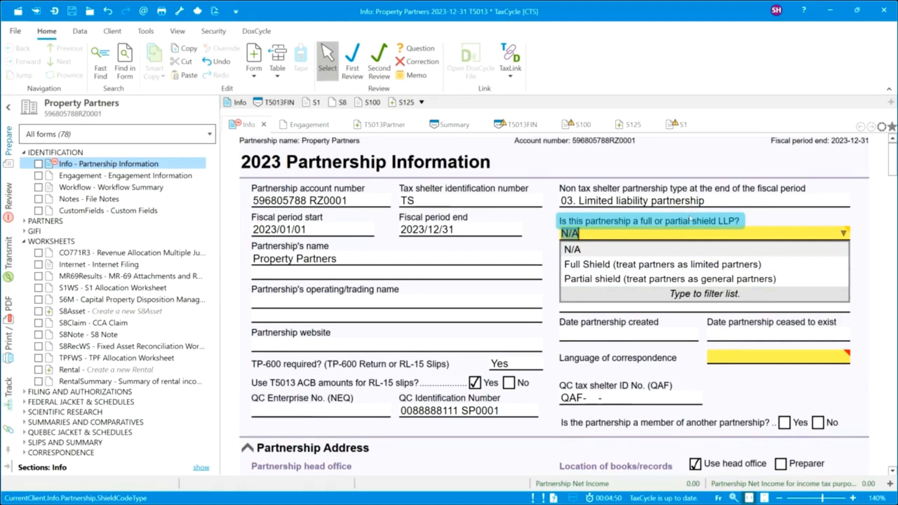
{"action": "left_click", "coordinate": [703, 202]}
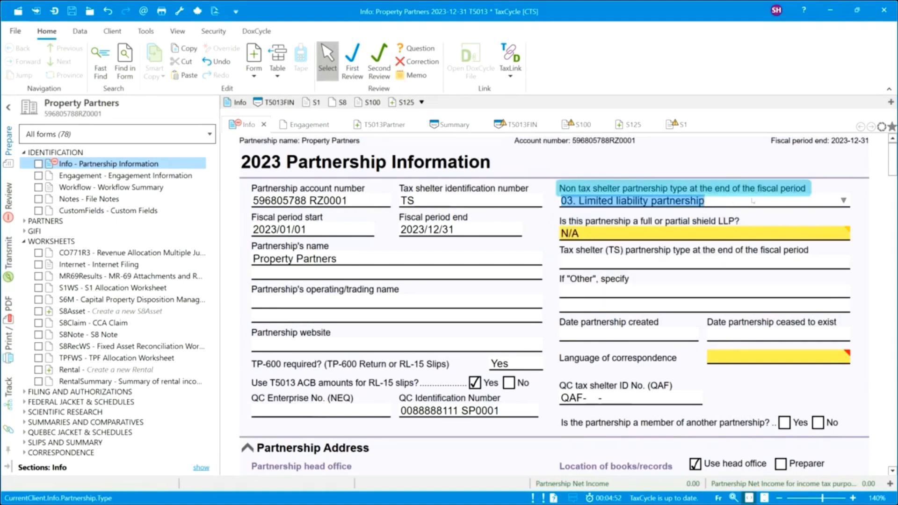
{"action": "left_click", "coordinate": [845, 201]}
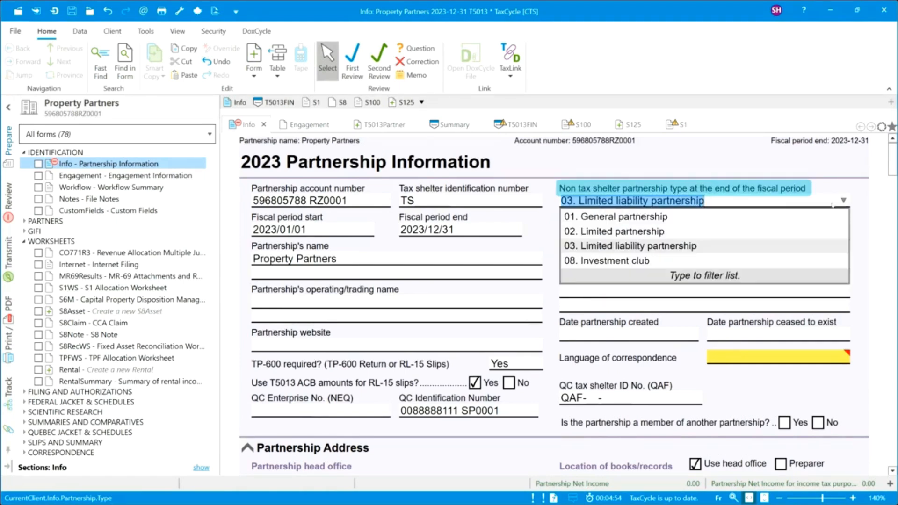
{"action": "left_click", "coordinate": [668, 217]}
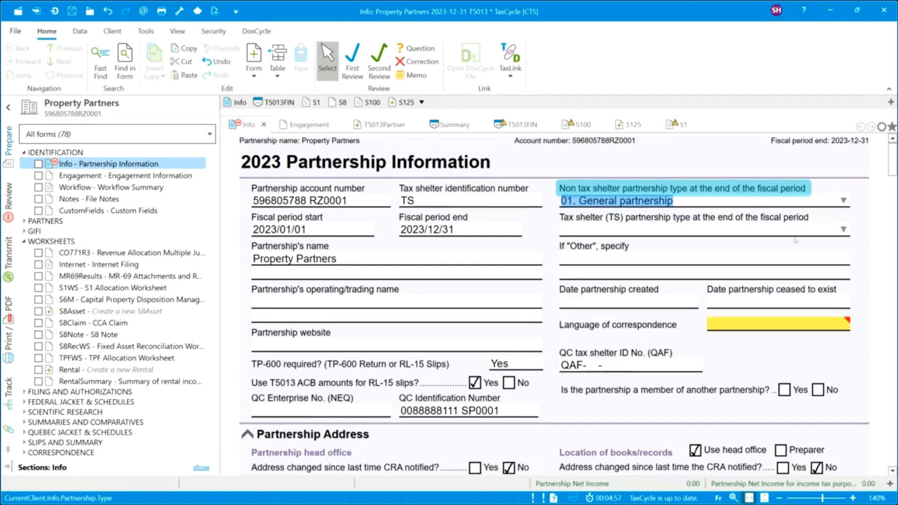
{"action": "left_click", "coordinate": [844, 230]}
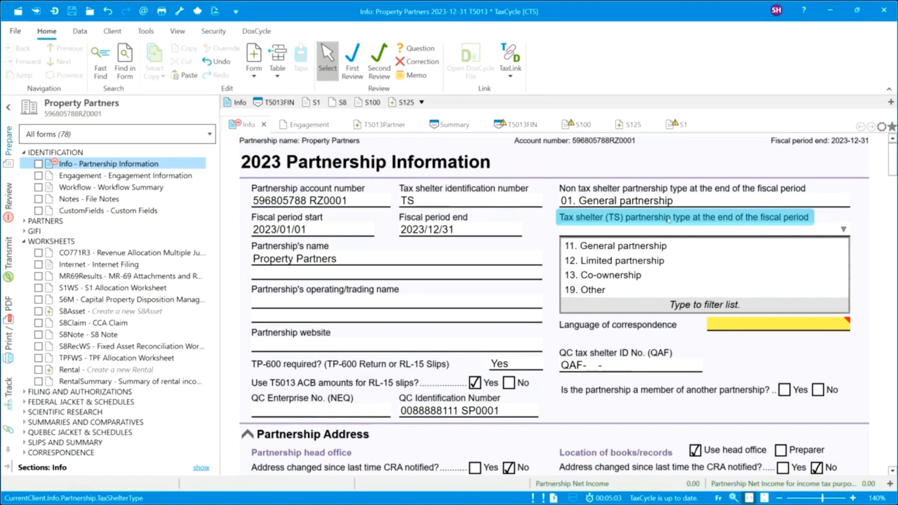
{"action": "key", "text": "Escape"}
{"action": "key", "text": "shift+Tab"}
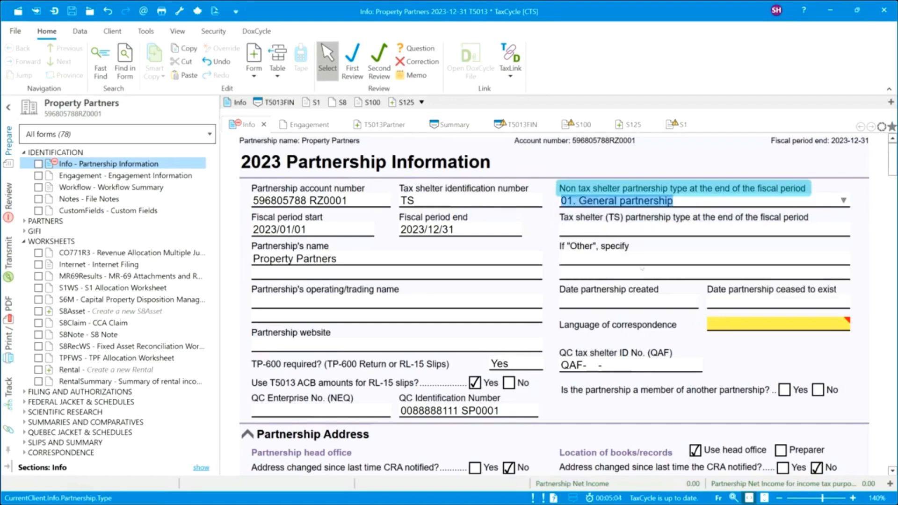
Choose 1. English as the correspondence language and scroll down to the address section.
{"action": "left_click", "coordinate": [843, 324]}
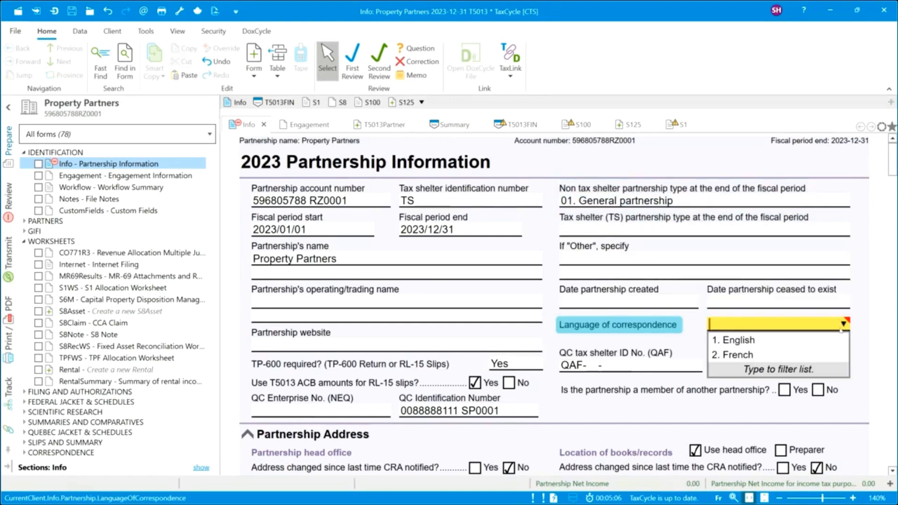
{"action": "left_click", "coordinate": [801, 343]}
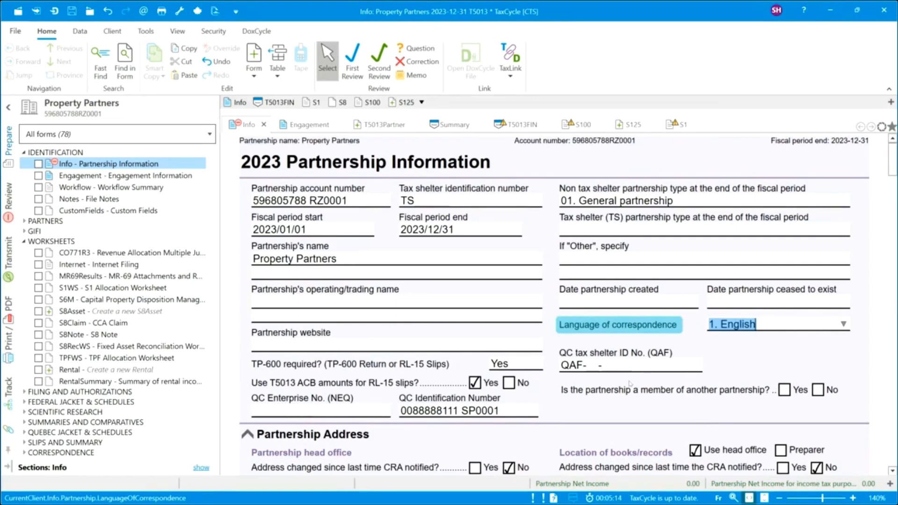
{"action": "scroll", "coordinate": [558, 365], "scroll_direction": "down", "scroll_amount": 3}
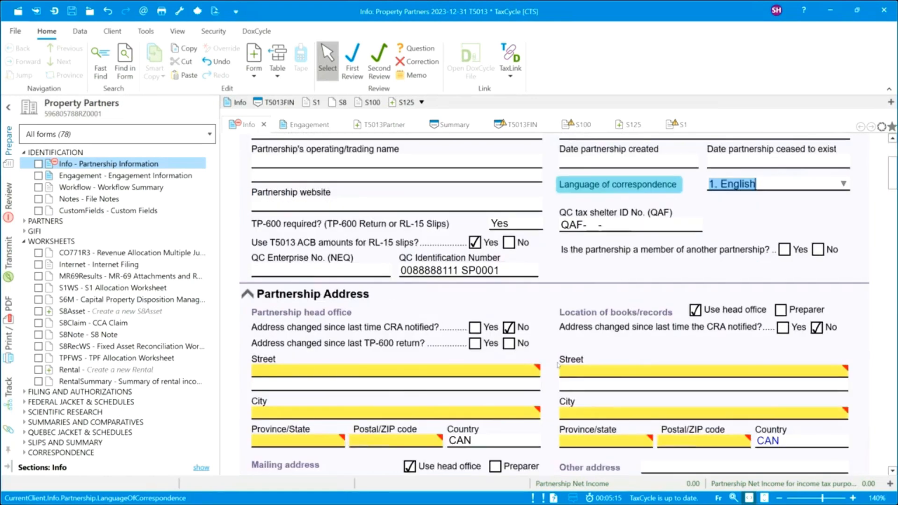
{"action": "scroll", "coordinate": [558, 365], "scroll_direction": "down", "scroll_amount": 2}
Enter the head office street address on lines 1 and 2.
{"action": "left_click", "coordinate": [442, 303]}
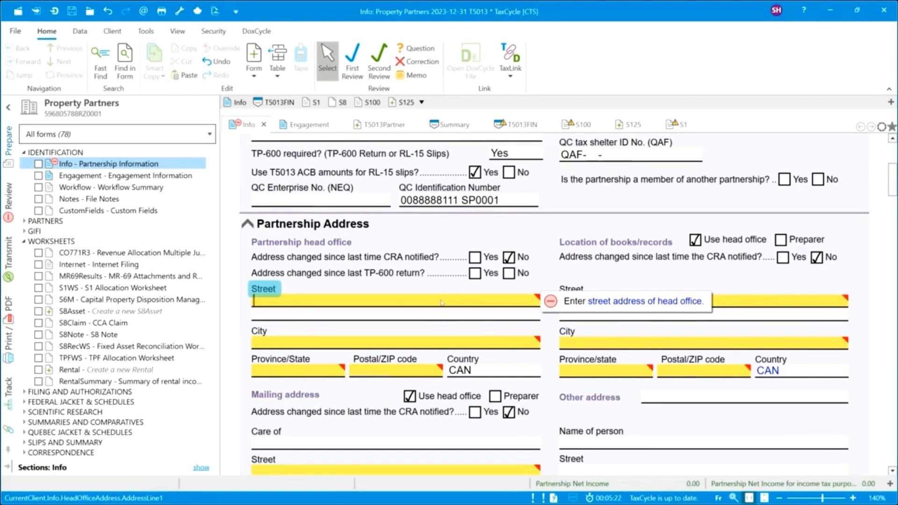
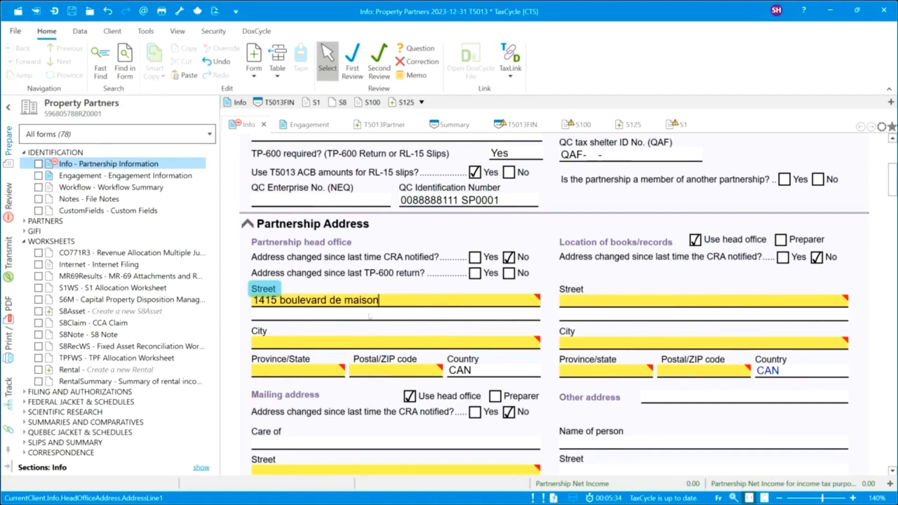
{"action": "key", "text": "Tab"}
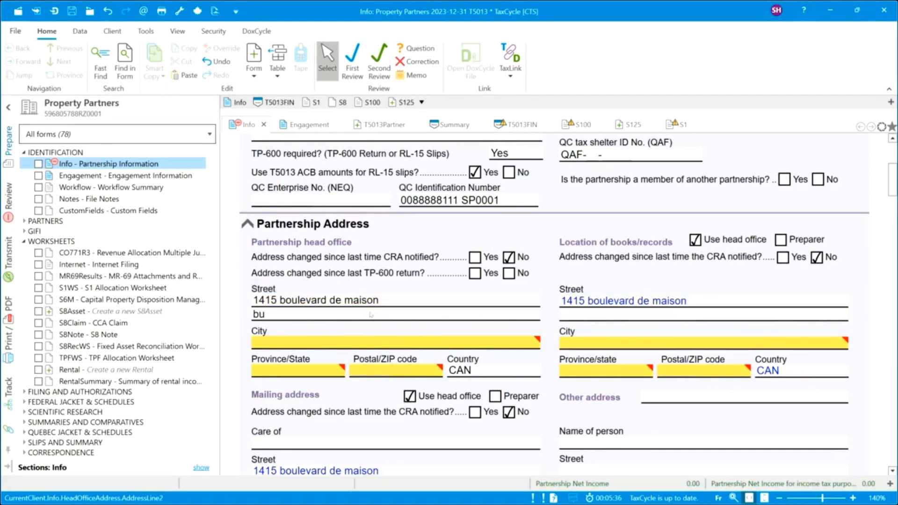
{"action": "key", "text": "Tab"}
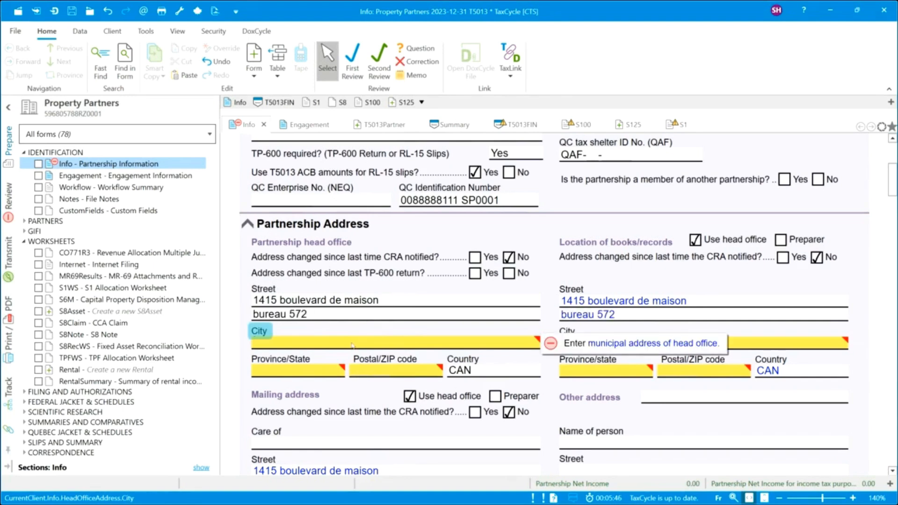
Fill in the head office city Montreal, province QC and the postal code.
{"action": "type", "text": "Mone"}
{"action": "key", "text": "BackSpace"}
{"action": "type", "text": "treal"}
{"action": "left_click", "coordinate": [304, 372]}
{"action": "type", "text": "QC"}
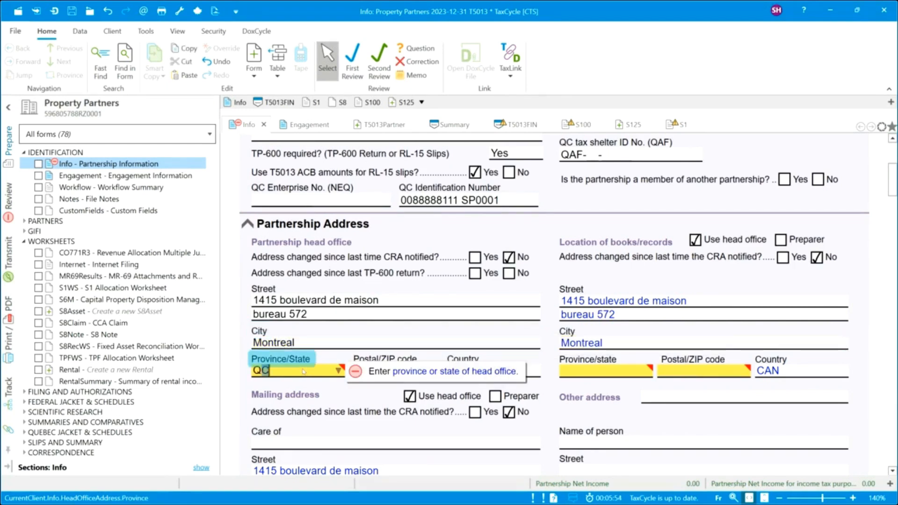
{"action": "key", "text": "Tab"}
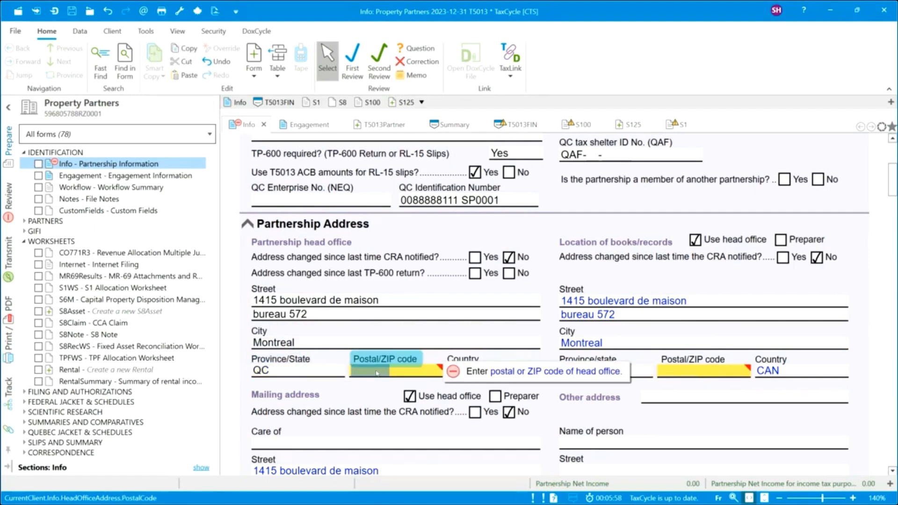
{"action": "type", "text": "H4L"}
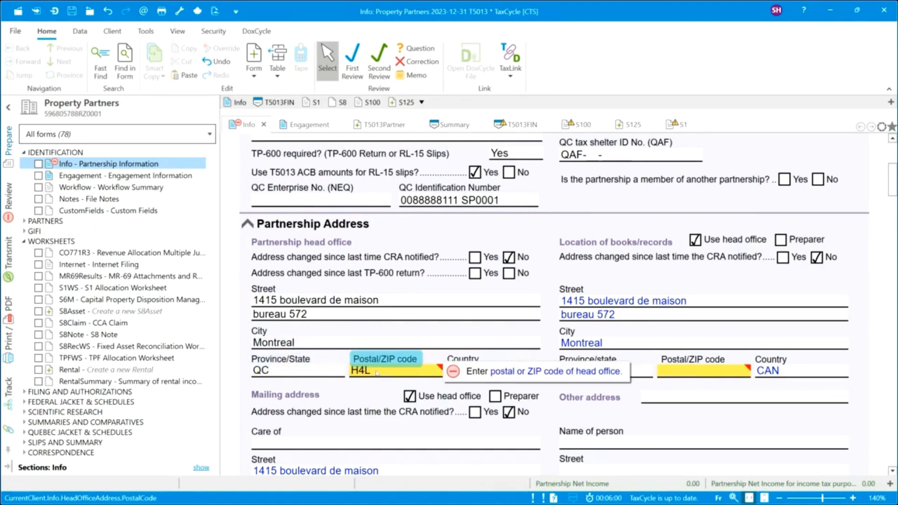
{"action": "type", "text": "5M9"}
{"action": "left_click", "coordinate": [681, 371]}
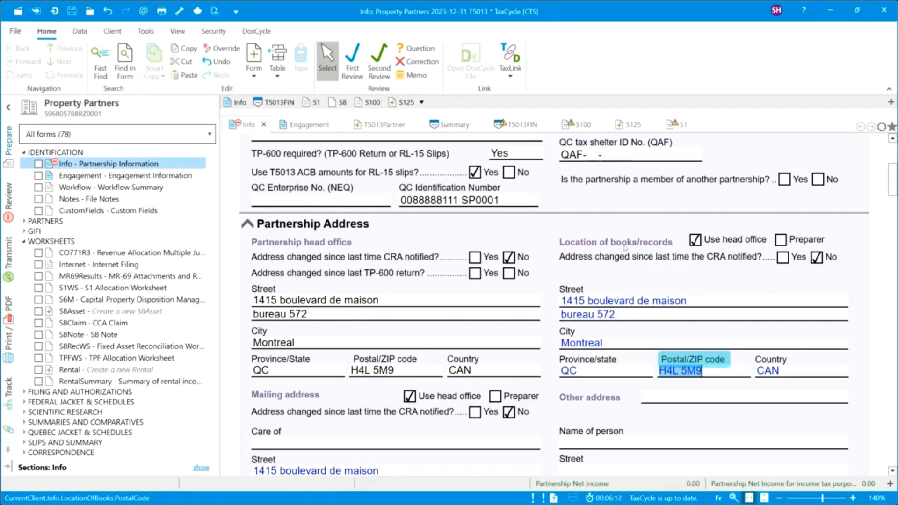
{"action": "scroll", "coordinate": [625, 247], "scroll_direction": "down", "scroll_amount": 3}
{"action": "scroll", "coordinate": [625, 248], "scroll_direction": "down", "scroll_amount": 3}
{"action": "scroll", "coordinate": [620, 248], "scroll_direction": "down", "scroll_amount": 3}
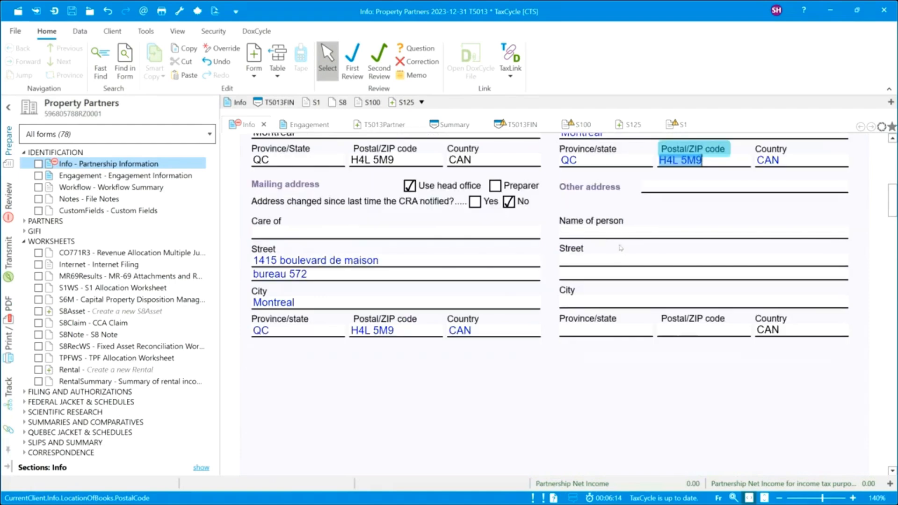
Enter the authorized signing officer's title, first name and last name.
{"action": "scroll", "coordinate": [462, 287], "scroll_direction": "down", "scroll_amount": 6}
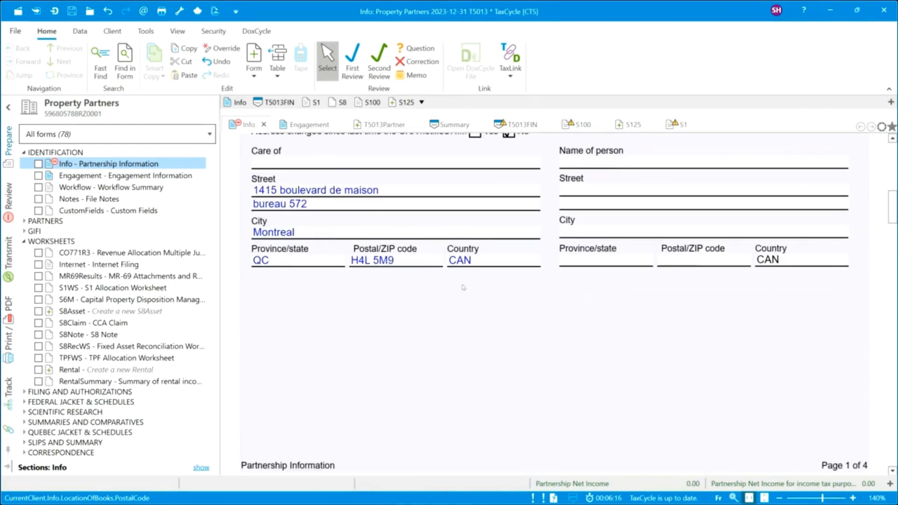
{"action": "scroll", "coordinate": [463, 287], "scroll_direction": "down", "scroll_amount": 6}
{"action": "scroll", "coordinate": [463, 287], "scroll_direction": "down", "scroll_amount": 6}
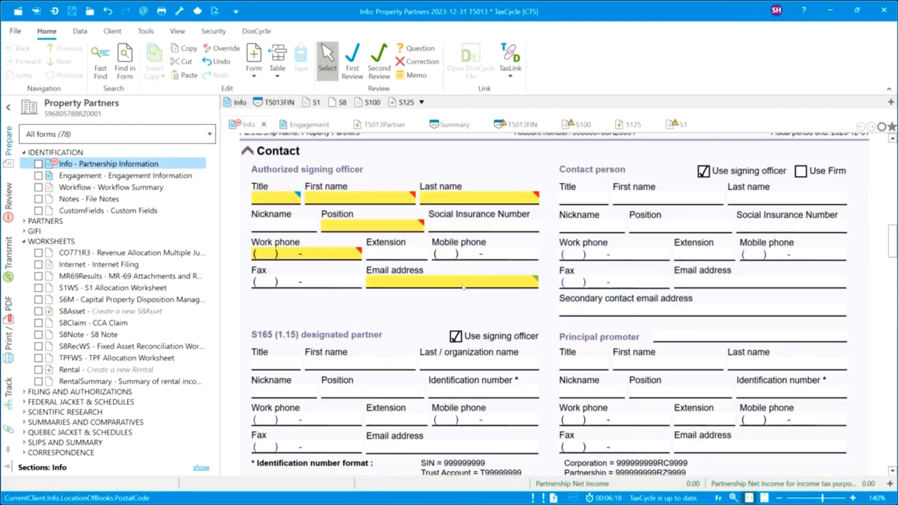
{"action": "left_click", "coordinate": [277, 200]}
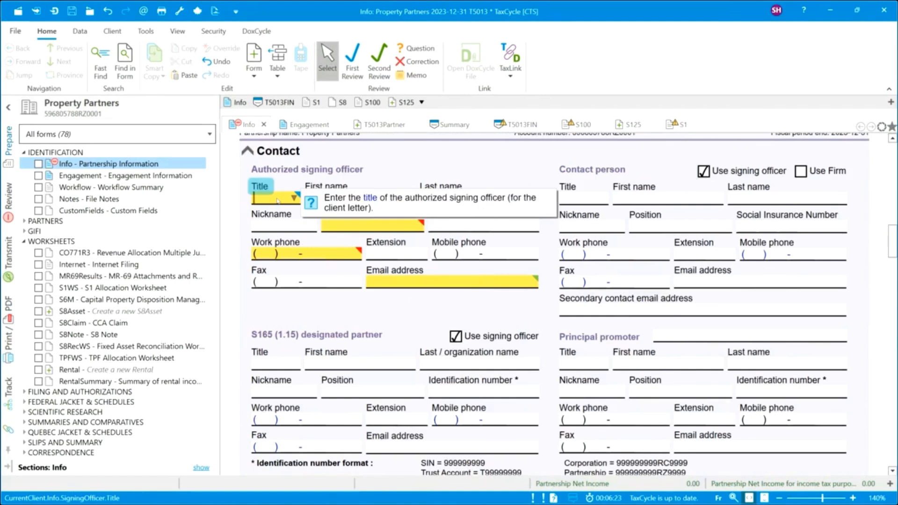
{"action": "type", "text": "Ms"}
{"action": "key", "text": "Tab"}
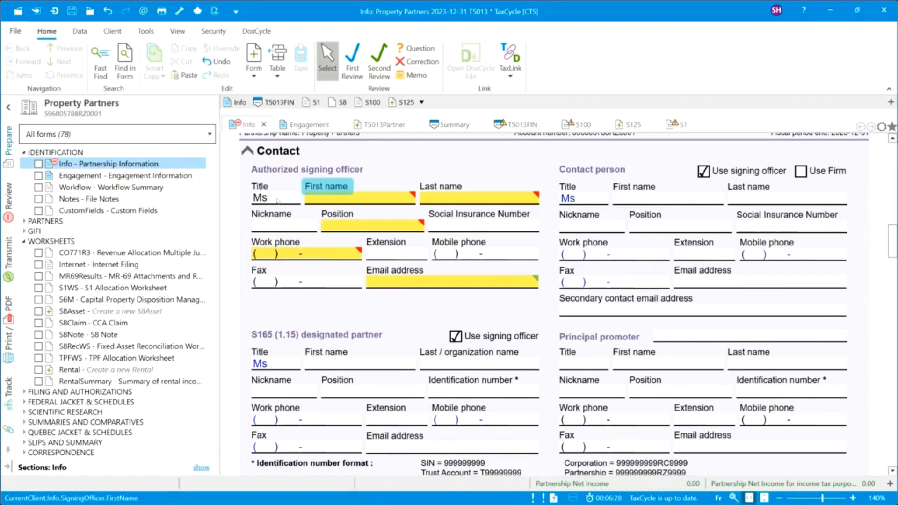
{"action": "key", "text": "Tab"}
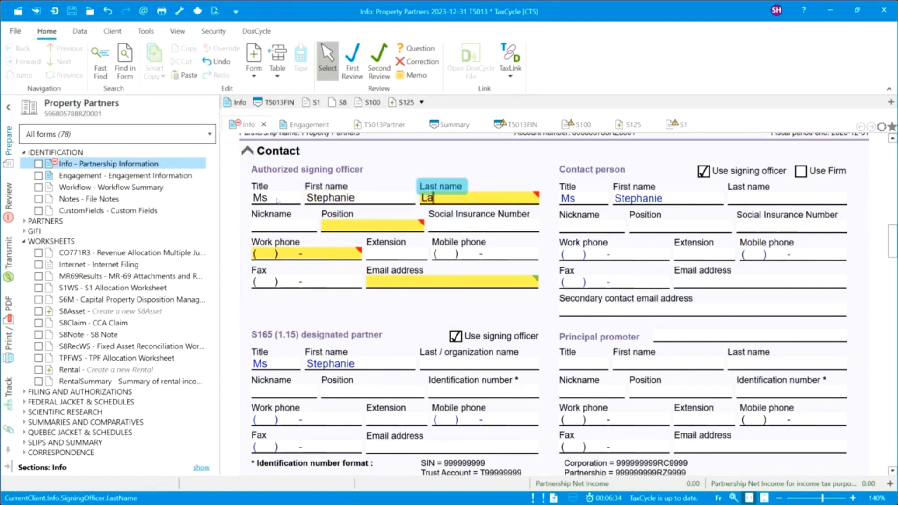
Set the officer's position to Managing Partner and enter their work phone and email address.
{"action": "left_click", "coordinate": [355, 227]}
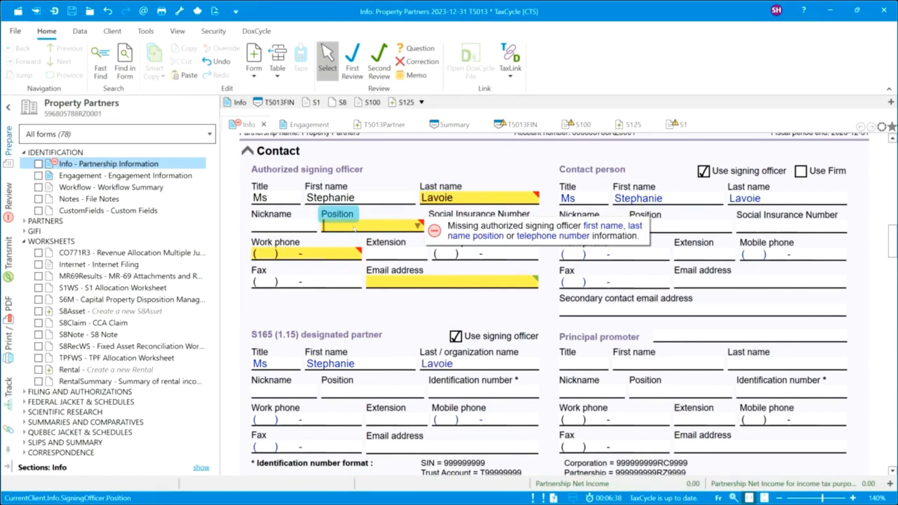
{"action": "type", "text": "Managing Partner"}
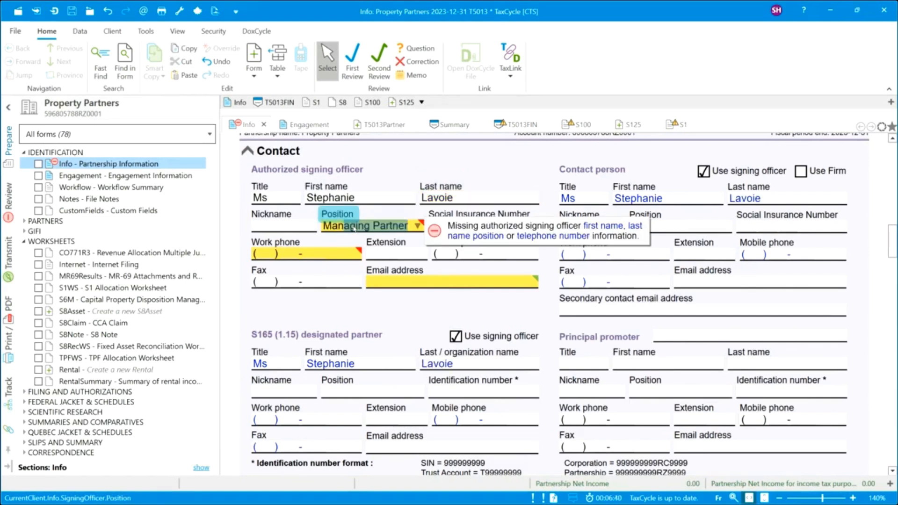
{"action": "left_click", "coordinate": [304, 255]}
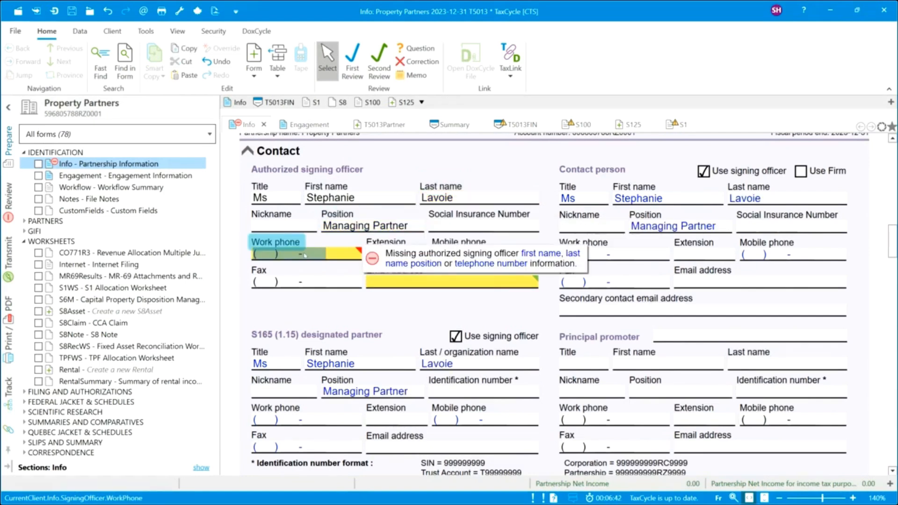
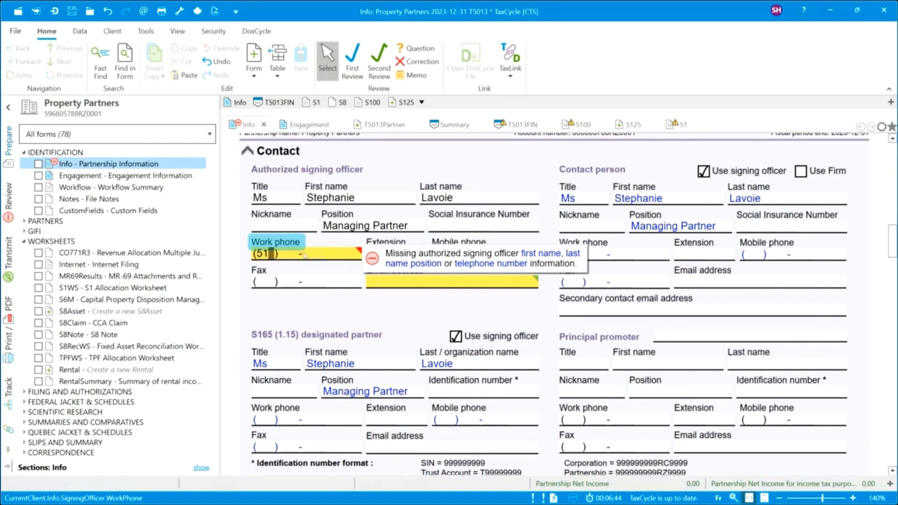
{"action": "left_click", "coordinate": [394, 284]}
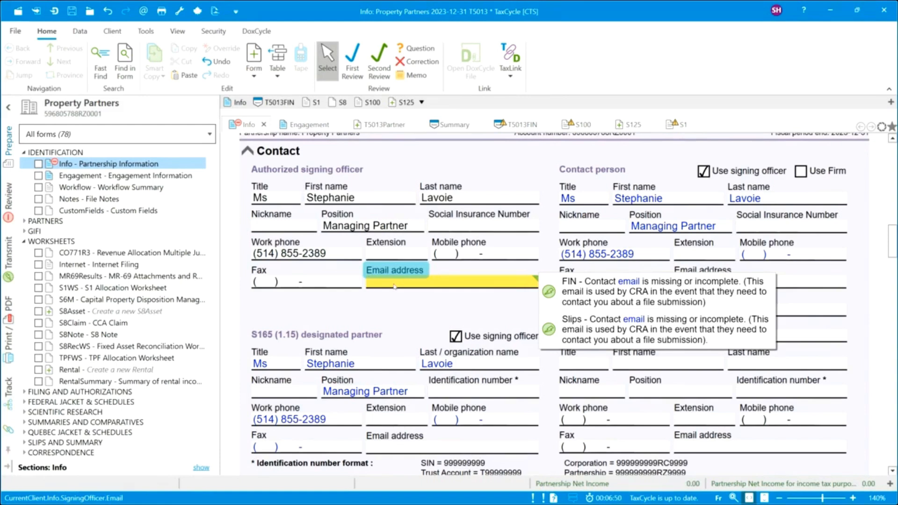
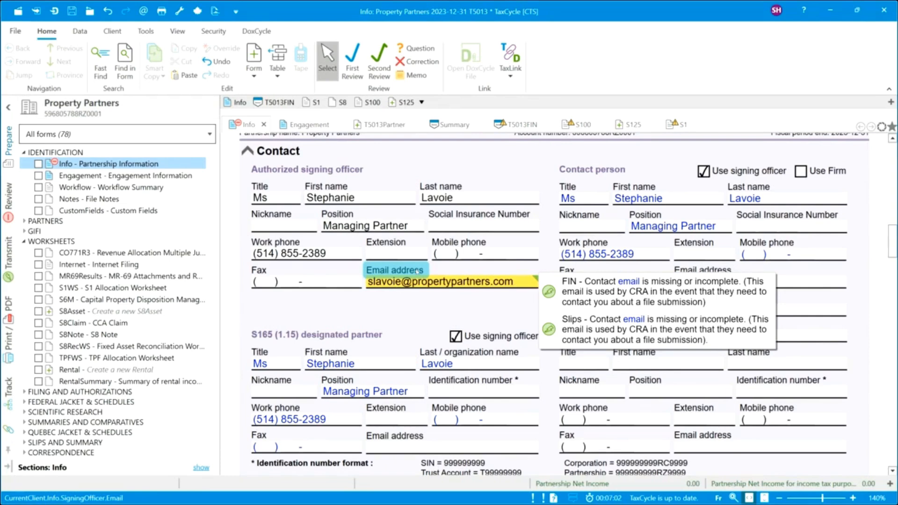
{"action": "left_click", "coordinate": [579, 196]}
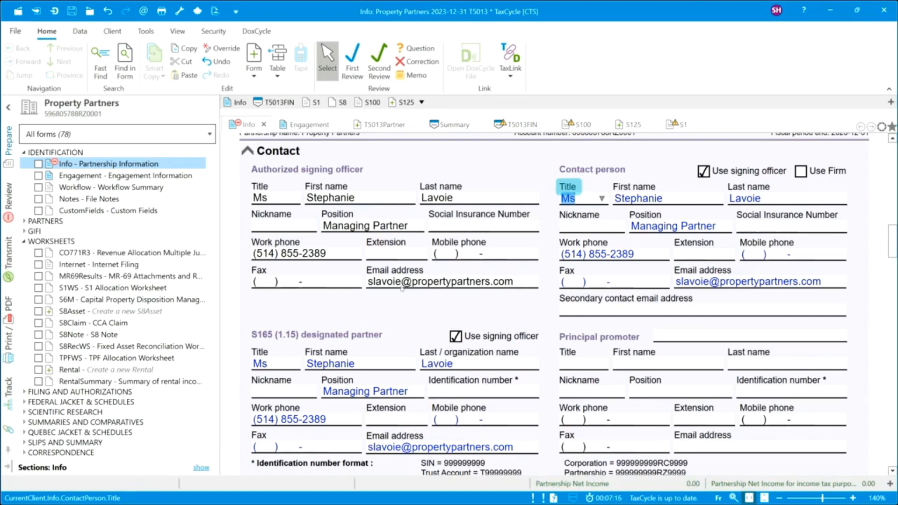
Tick Ontario and Québec as the partnership's residency jurisdictions, leaving Alberta unchecked.
{"action": "scroll", "coordinate": [401, 288], "scroll_direction": "down", "scroll_amount": 1}
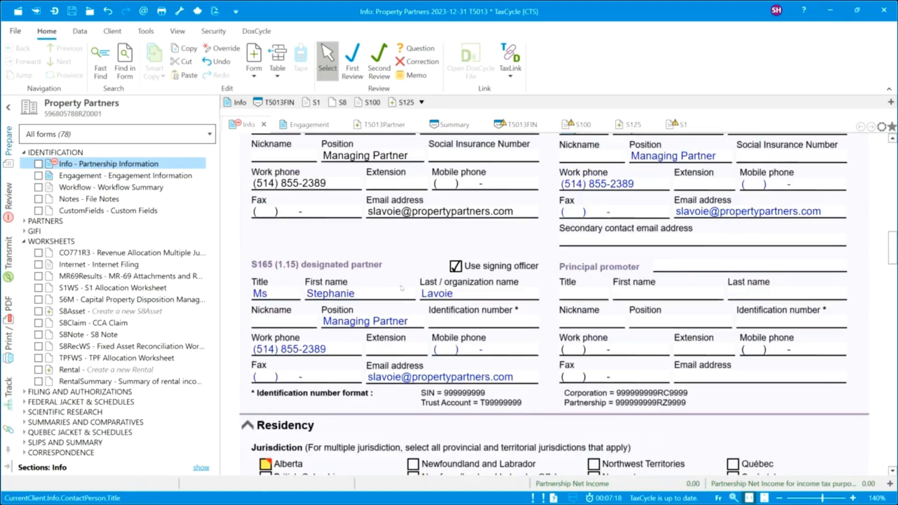
{"action": "scroll", "coordinate": [401, 289], "scroll_direction": "down", "scroll_amount": 2}
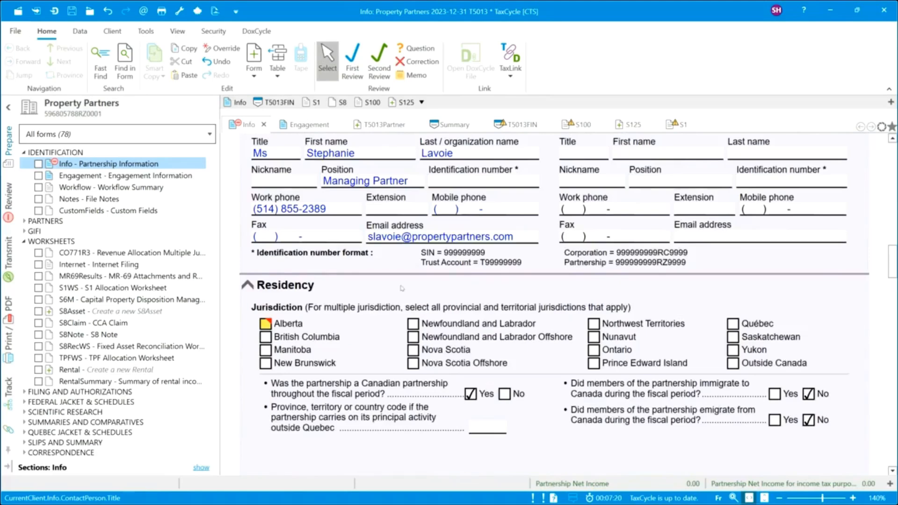
{"action": "scroll", "coordinate": [402, 288], "scroll_direction": "down", "scroll_amount": 2}
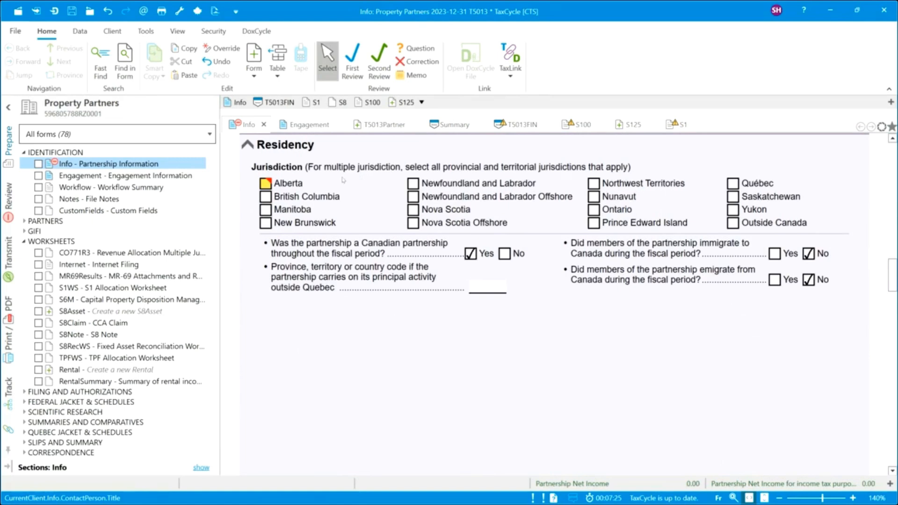
{"action": "left_click", "coordinate": [266, 184]}
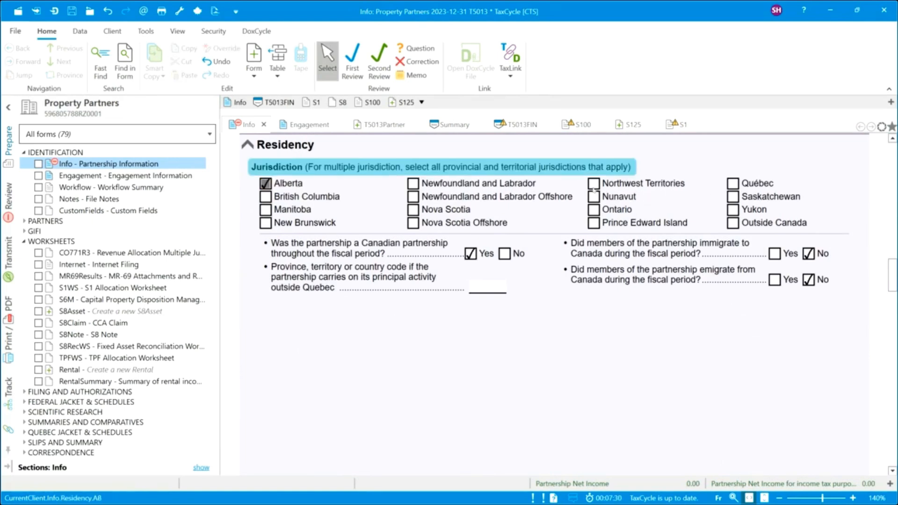
{"action": "left_click", "coordinate": [266, 183]}
{"action": "left_click", "coordinate": [594, 211]}
{"action": "left_click", "coordinate": [734, 184]}
Answer Yes to foreign property over $100,000, Canadian-resident/CCPC members and all-individual members.
{"action": "scroll", "coordinate": [571, 258], "scroll_direction": "down", "scroll_amount": 2}
{"action": "scroll", "coordinate": [571, 258], "scroll_direction": "down", "scroll_amount": 6}
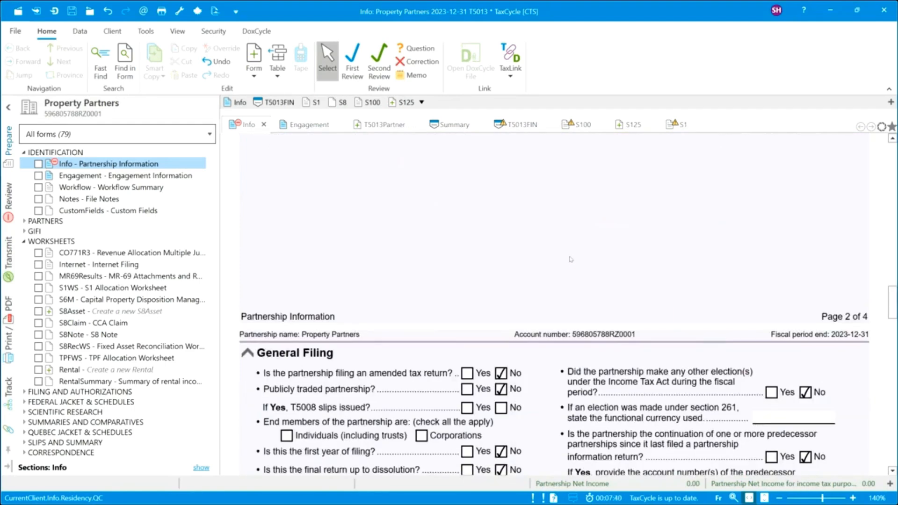
{"action": "scroll", "coordinate": [571, 258], "scroll_direction": "down", "scroll_amount": 6}
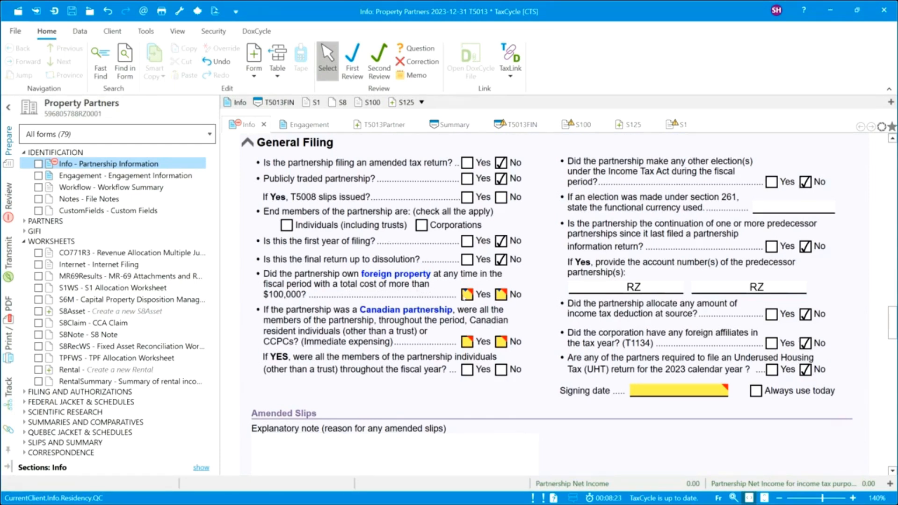
{"action": "left_click", "coordinate": [467, 295]}
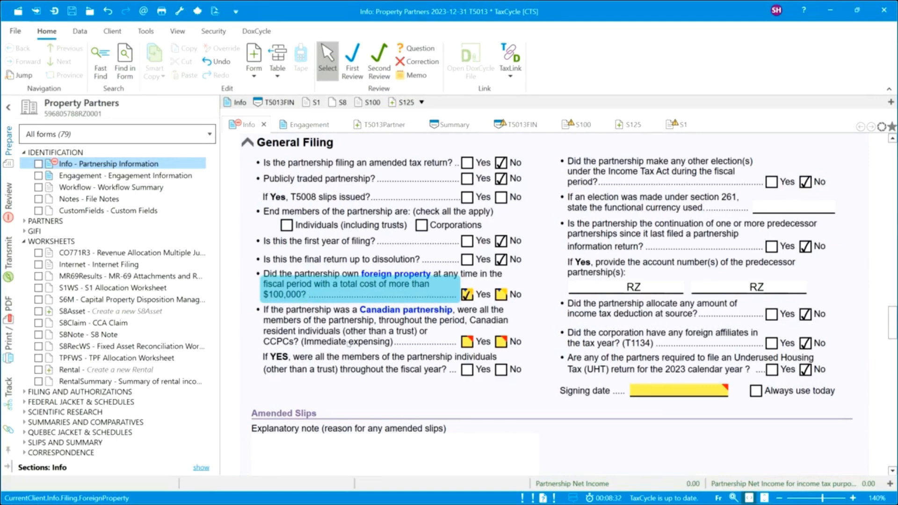
{"action": "mouse_move", "coordinate": [470, 346]}
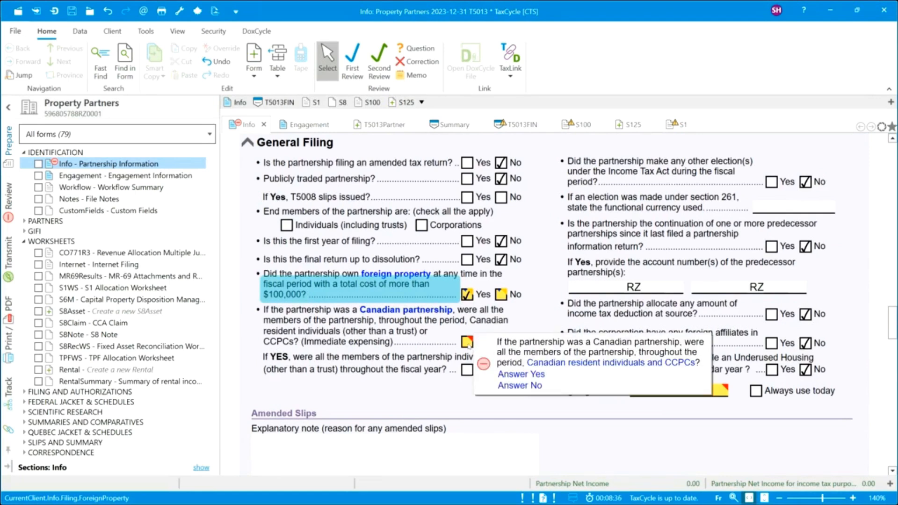
{"action": "left_click", "coordinate": [469, 344]}
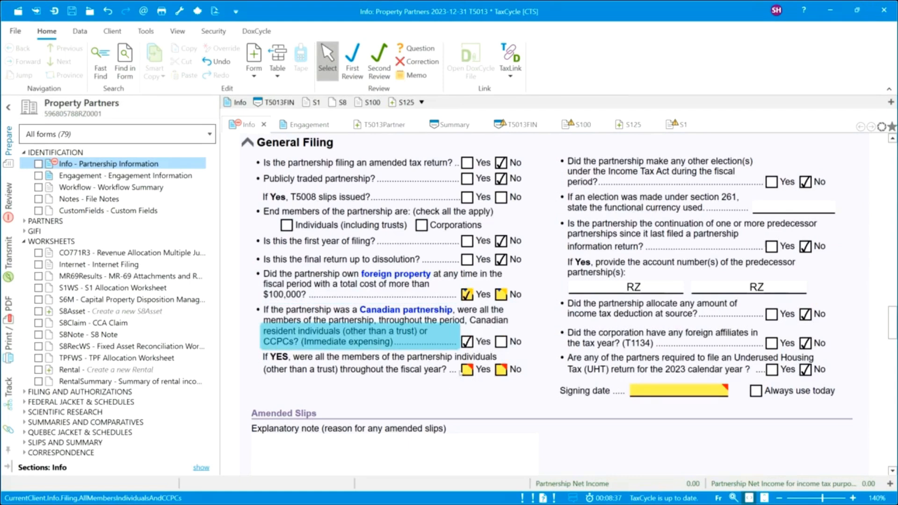
{"action": "left_click", "coordinate": [467, 370]}
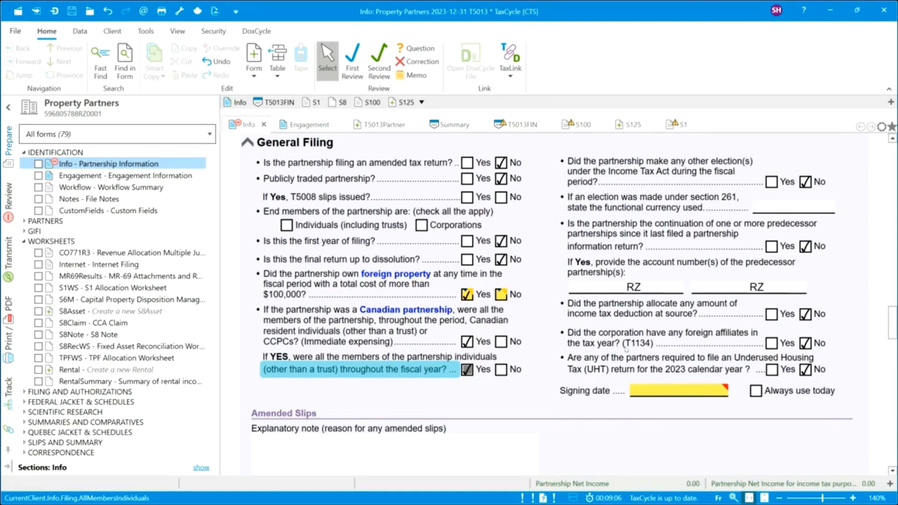
Set the signing date to always use today, 2024/02/19.
{"action": "left_click", "coordinate": [756, 390]}
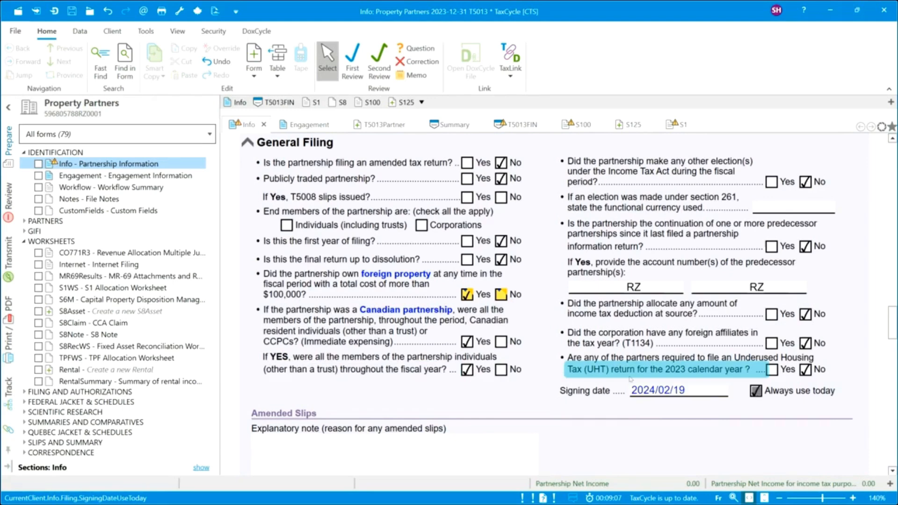
{"action": "scroll", "coordinate": [580, 369], "scroll_direction": "down", "scroll_amount": 3}
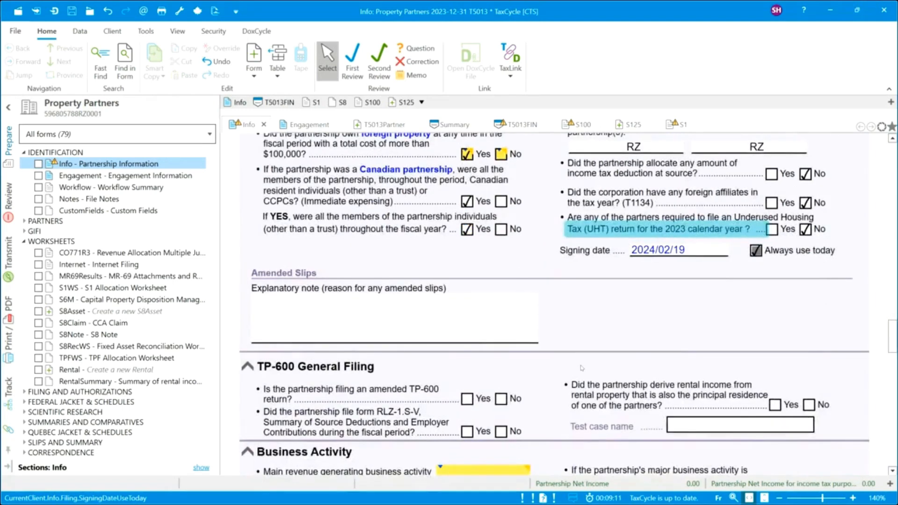
{"action": "scroll", "coordinate": [582, 368], "scroll_direction": "down", "scroll_amount": 1}
{"action": "scroll", "coordinate": [581, 368], "scroll_direction": "down", "scroll_amount": 1}
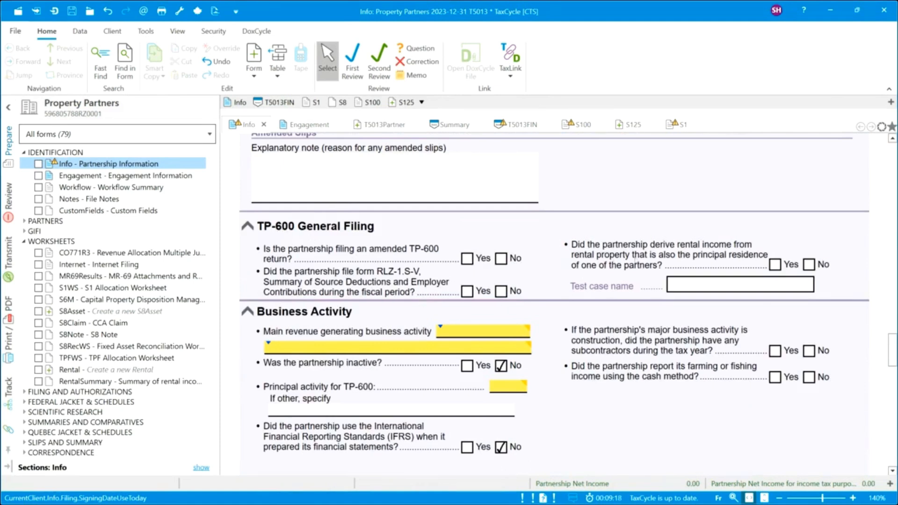
Set the main revenue business activity to 531310 Real estate property managers.
{"action": "scroll", "coordinate": [590, 306], "scroll_direction": "down", "scroll_amount": 1}
{"action": "left_click", "coordinate": [492, 266]}
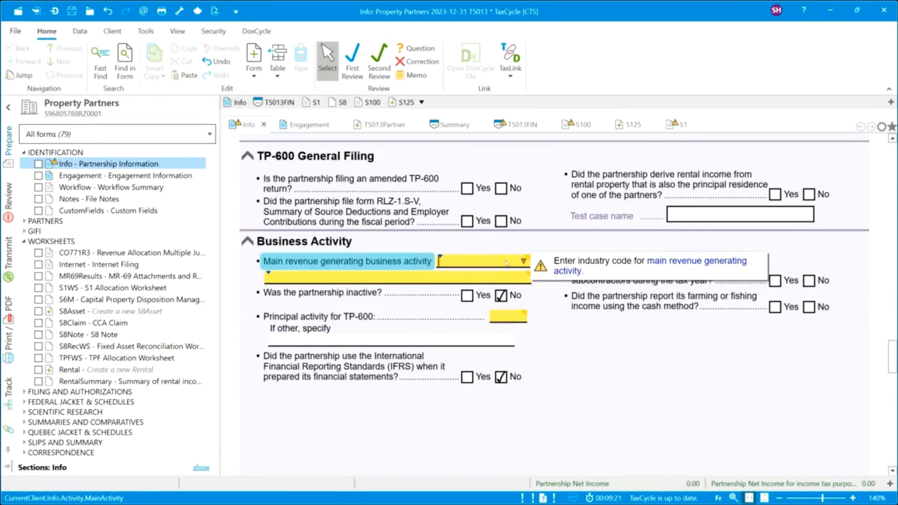
{"action": "type", "text": "property"}
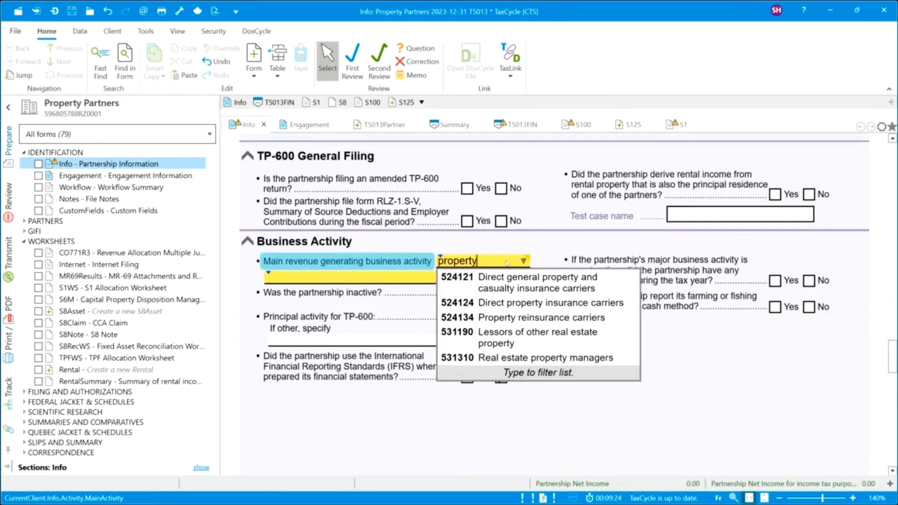
{"action": "left_click", "coordinate": [527, 363]}
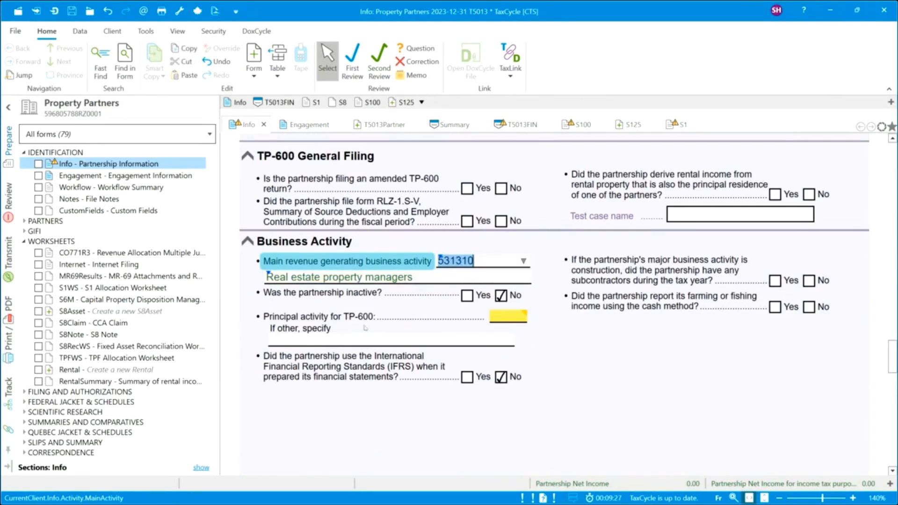
Set the TP-600 principal activity to 09b Rental.
{"action": "left_click", "coordinate": [521, 317]}
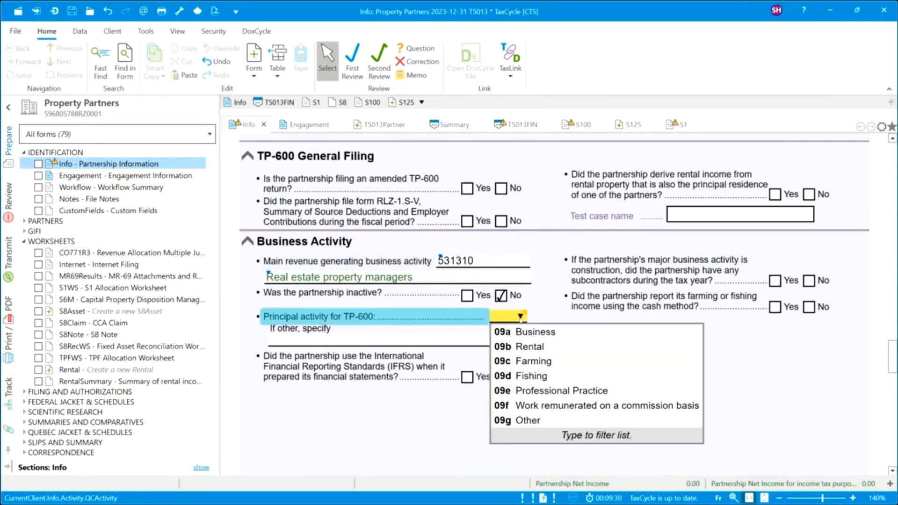
{"action": "left_click", "coordinate": [529, 348]}
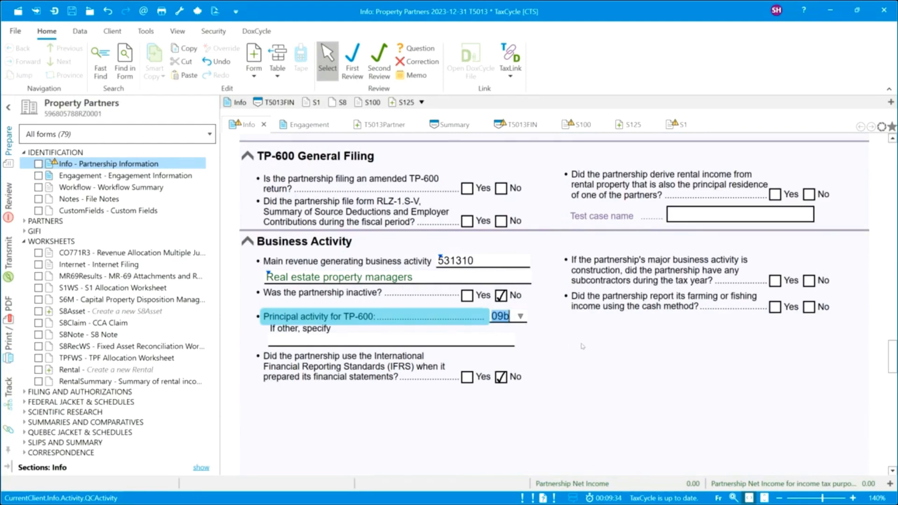
{"action": "scroll", "coordinate": [582, 346], "scroll_direction": "down", "scroll_amount": 6}
{"action": "scroll", "coordinate": [582, 346], "scroll_direction": "down", "scroll_amount": 2}
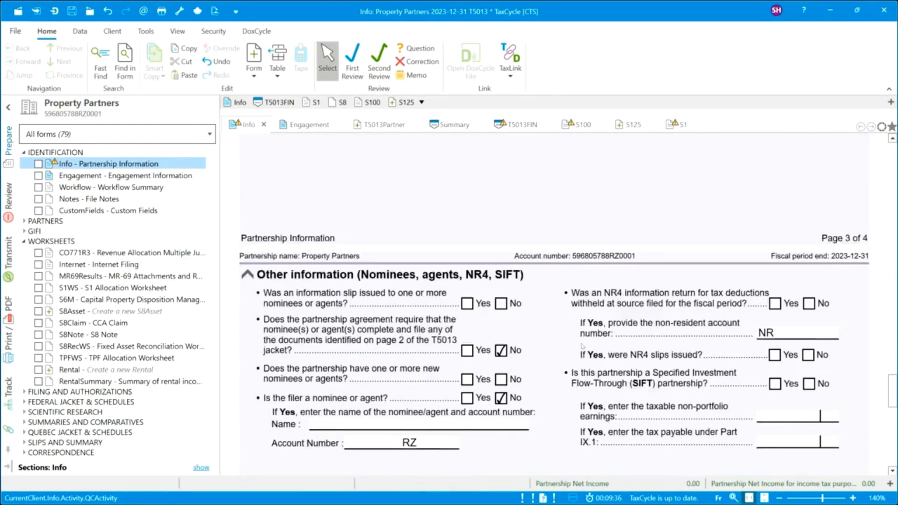
{"action": "scroll", "coordinate": [583, 346], "scroll_direction": "up", "scroll_amount": 2}
{"action": "scroll", "coordinate": [582, 346], "scroll_direction": "down", "scroll_amount": 2}
{"action": "scroll", "coordinate": [583, 346], "scroll_direction": "down", "scroll_amount": 2}
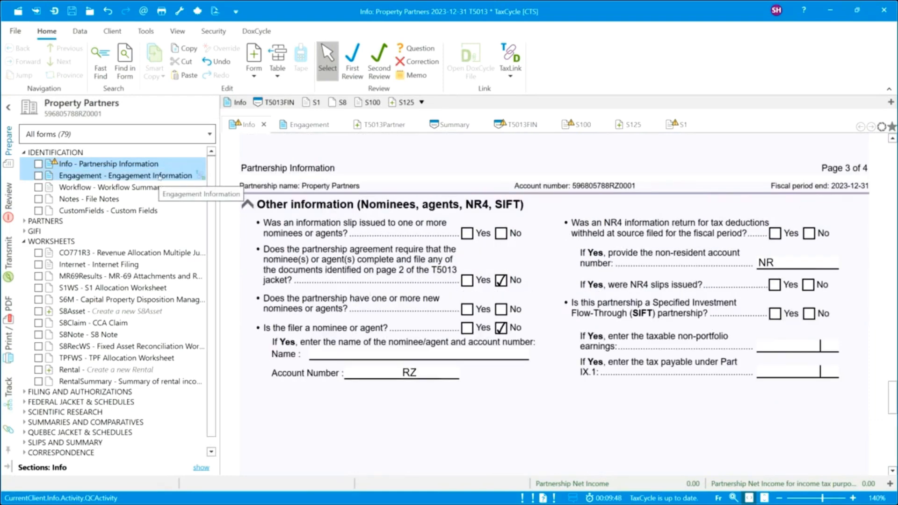
Open Engagement Information and review it down to the 2024/04/01 filing deadline and Consent section.
{"action": "left_click", "coordinate": [159, 176]}
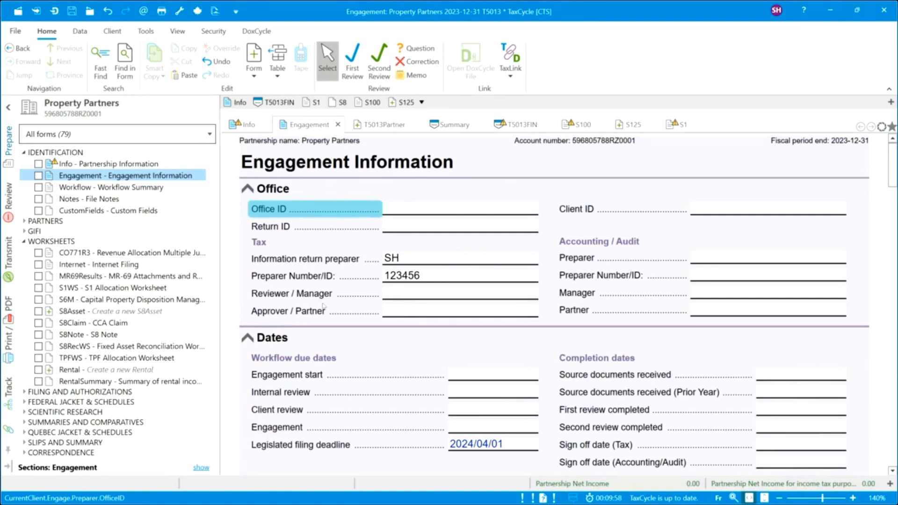
{"action": "scroll", "coordinate": [323, 306], "scroll_direction": "down", "scroll_amount": 3}
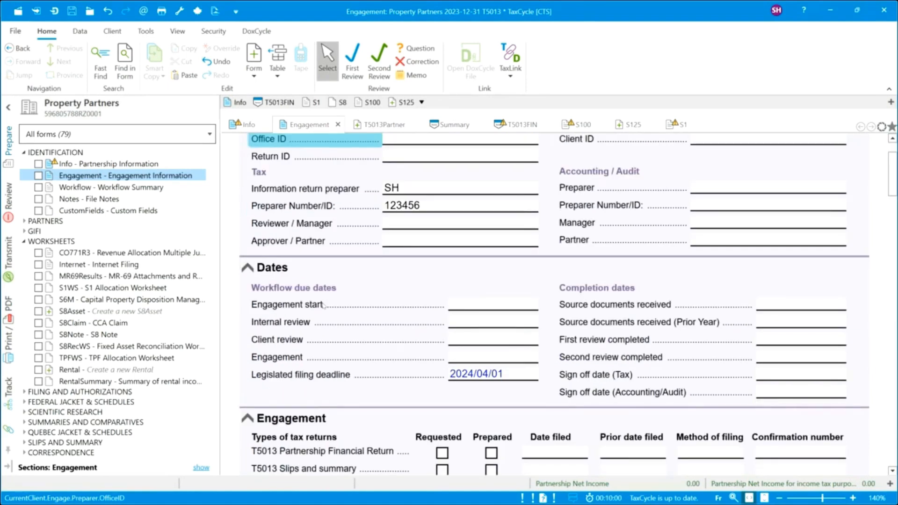
{"action": "scroll", "coordinate": [323, 306], "scroll_direction": "down", "scroll_amount": 3}
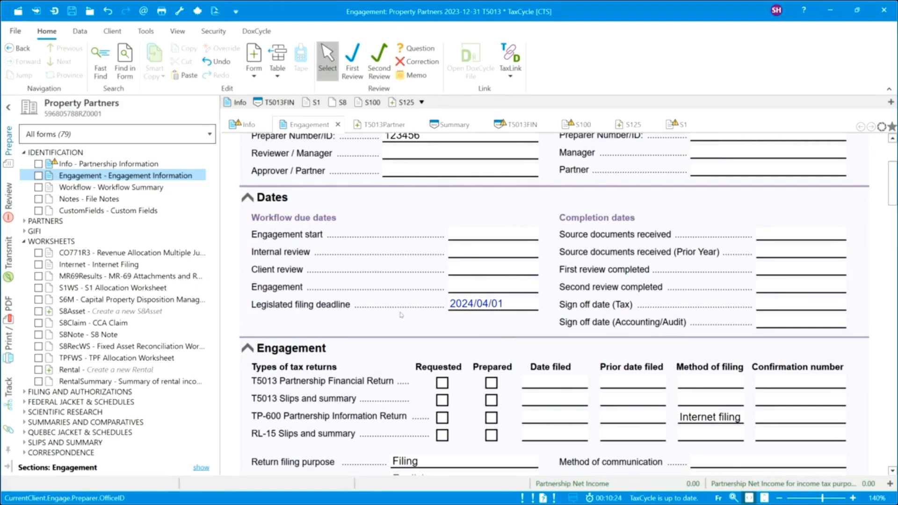
{"action": "scroll", "coordinate": [401, 315], "scroll_direction": "down", "scroll_amount": 3}
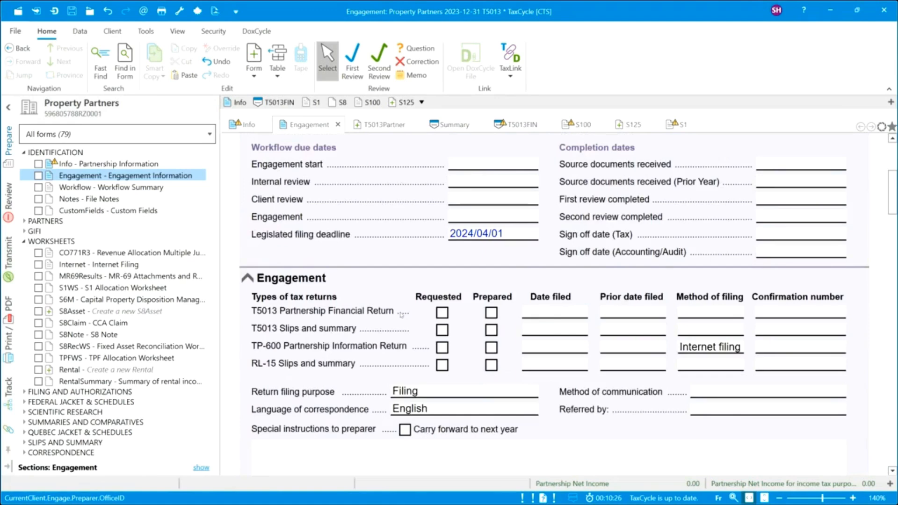
{"action": "scroll", "coordinate": [401, 315], "scroll_direction": "down", "scroll_amount": 3}
{"action": "scroll", "coordinate": [400, 315], "scroll_direction": "down", "scroll_amount": 3}
{"action": "scroll", "coordinate": [401, 315], "scroll_direction": "down", "scroll_amount": 3}
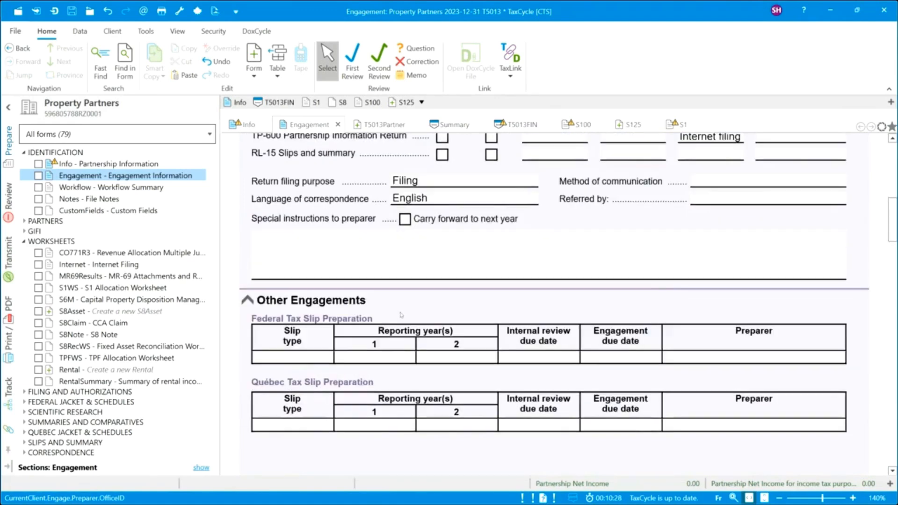
{"action": "scroll", "coordinate": [401, 315], "scroll_direction": "down", "scroll_amount": 3}
{"action": "scroll", "coordinate": [401, 314], "scroll_direction": "down", "scroll_amount": 3}
{"action": "scroll", "coordinate": [400, 315], "scroll_direction": "down", "scroll_amount": 3}
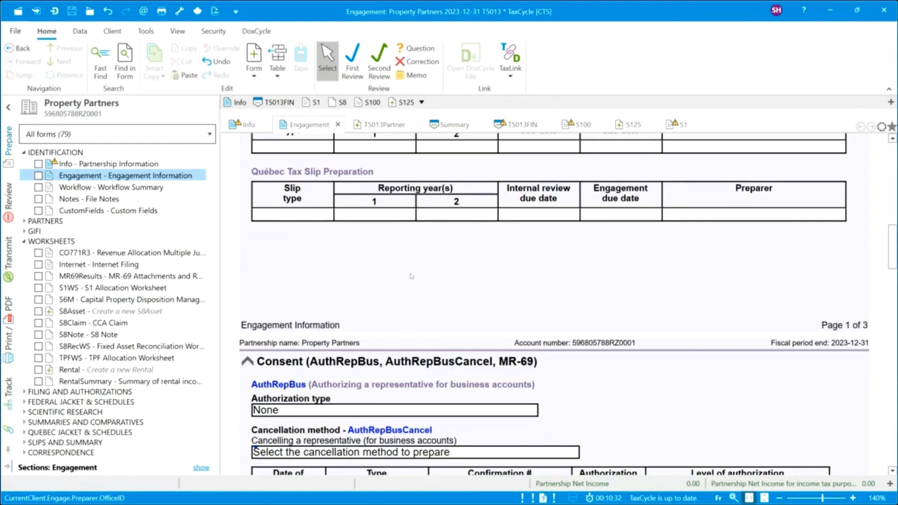
{"action": "scroll", "coordinate": [412, 276], "scroll_direction": "down", "scroll_amount": 3}
{"action": "scroll", "coordinate": [411, 276], "scroll_direction": "down", "scroll_amount": 9}
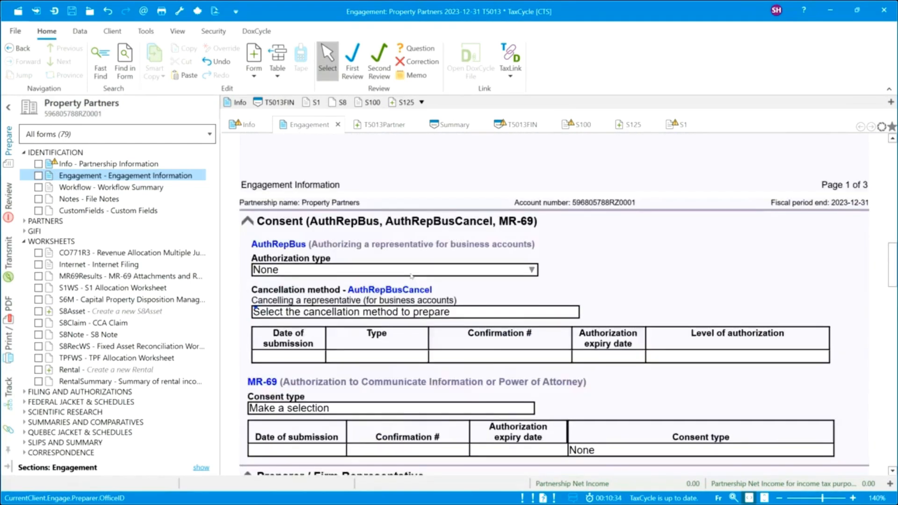
{"action": "scroll", "coordinate": [412, 276], "scroll_direction": "down", "scroll_amount": 3}
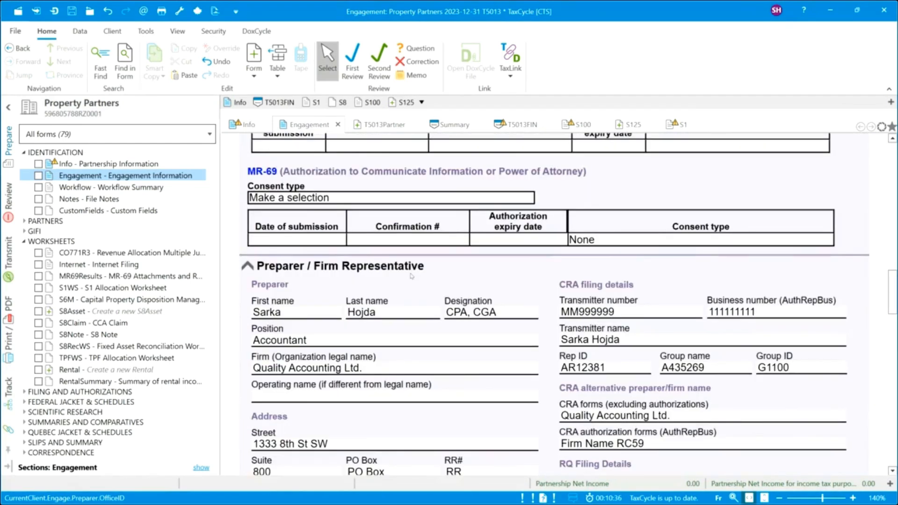
{"action": "scroll", "coordinate": [412, 276], "scroll_direction": "down", "scroll_amount": 12}
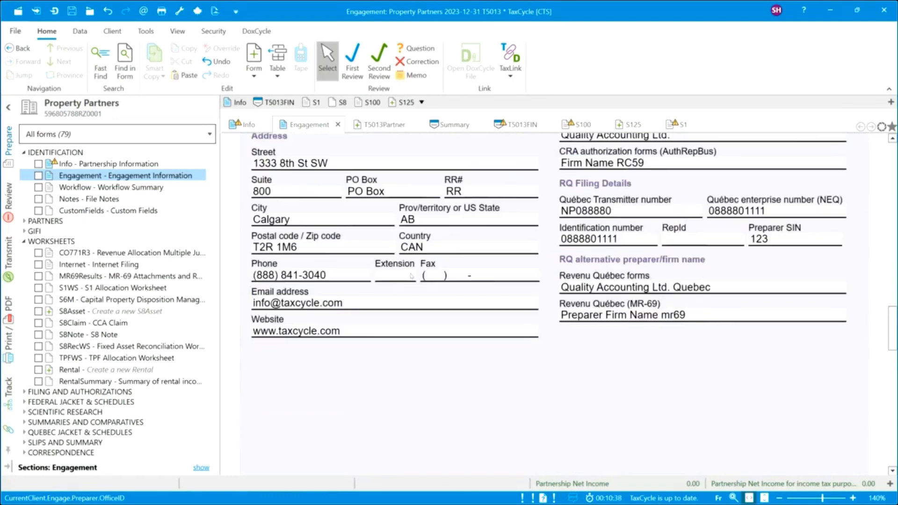
{"action": "scroll", "coordinate": [411, 276], "scroll_direction": "down", "scroll_amount": 15}
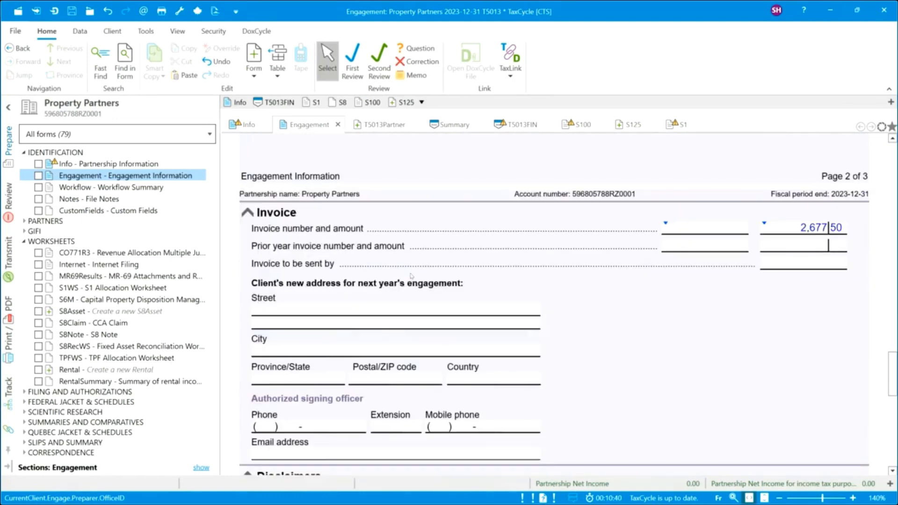
{"action": "scroll", "coordinate": [411, 276], "scroll_direction": "down", "scroll_amount": 3}
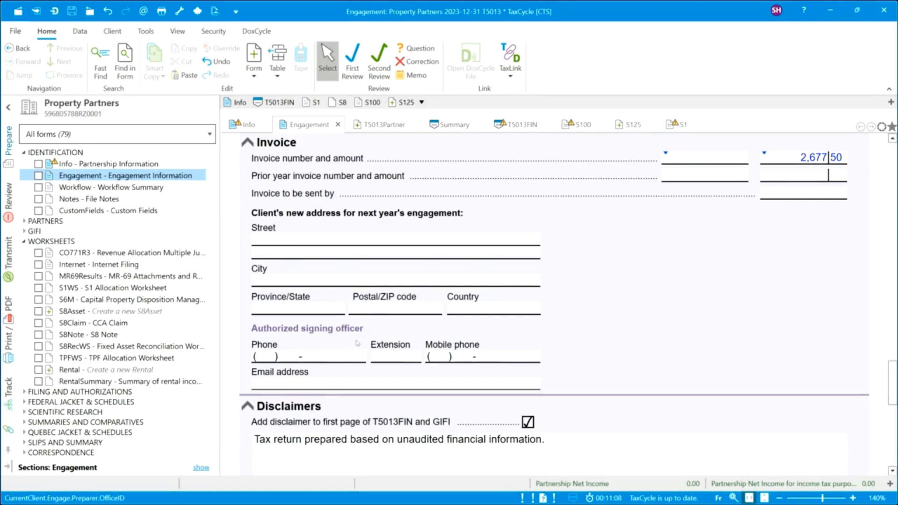
{"action": "scroll", "coordinate": [347, 337], "scroll_direction": "down", "scroll_amount": 2}
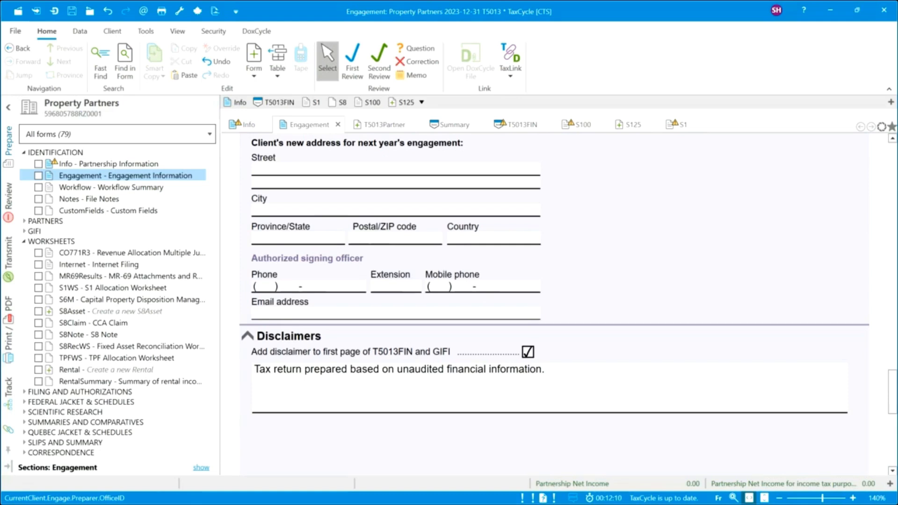
Open Partner - Partners Information under PARTNERS, erasing a test last name so the table stays blank.
{"action": "left_click", "coordinate": [25, 153]}
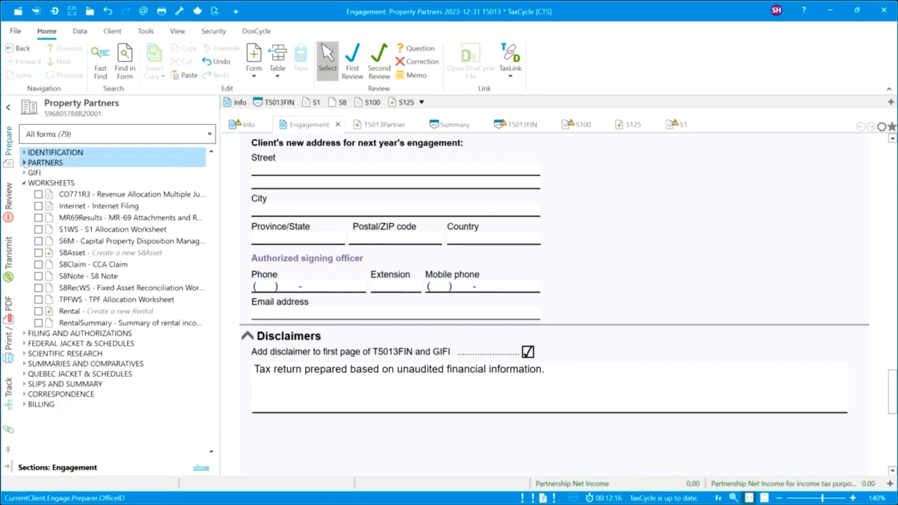
{"action": "left_click", "coordinate": [24, 163]}
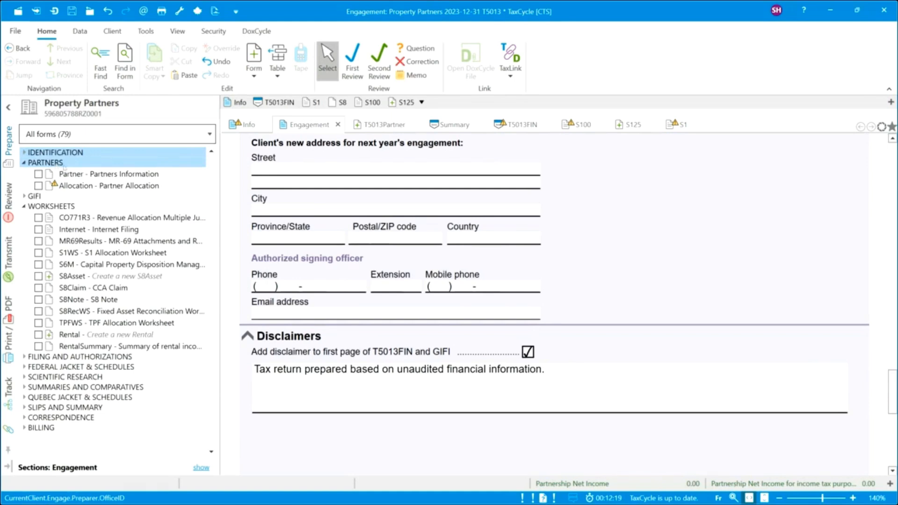
{"action": "left_click", "coordinate": [120, 174]}
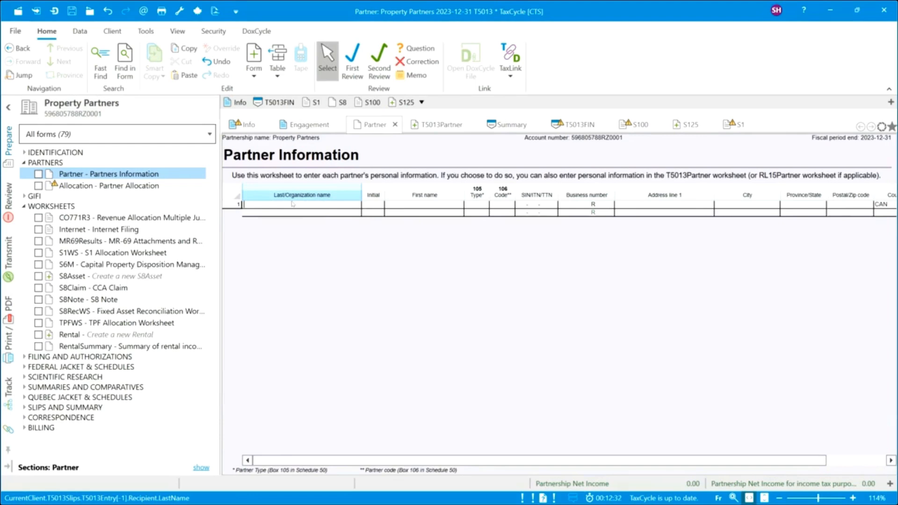
{"action": "type", "text": "Jone"}
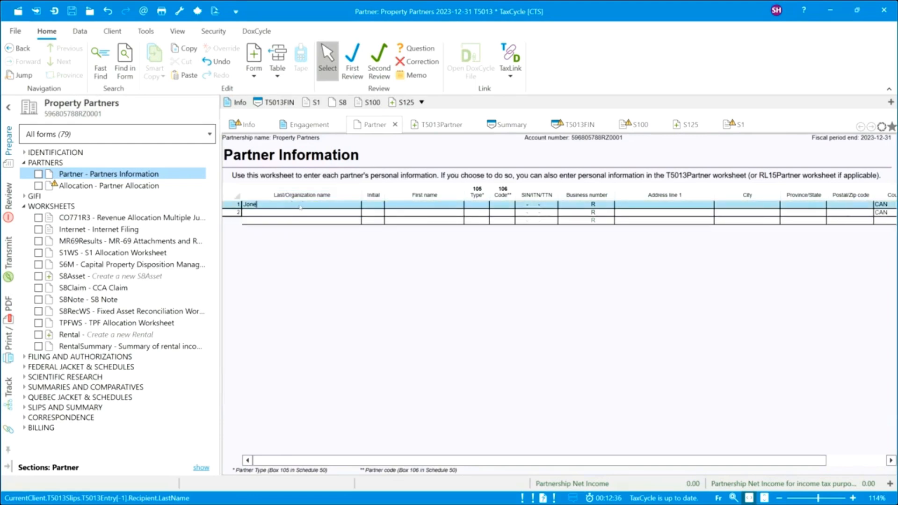
{"action": "type", "text": "s"}
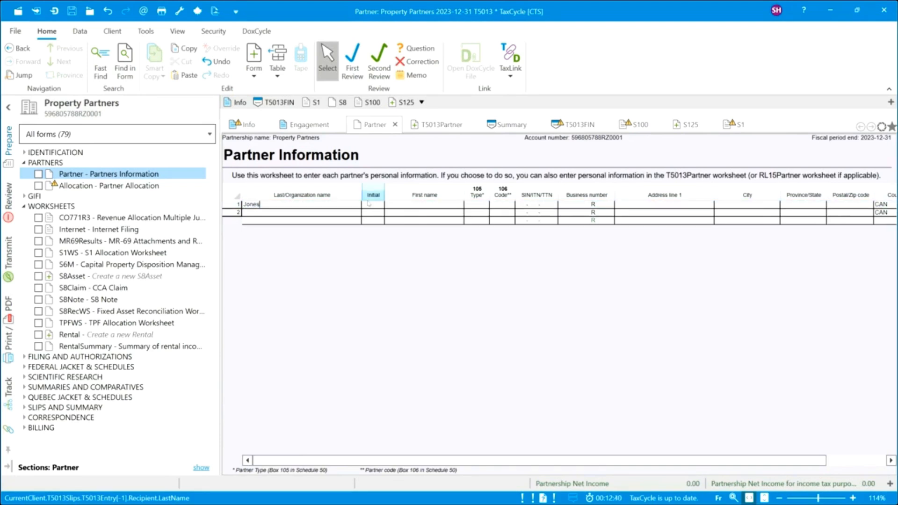
{"action": "key", "text": "BackSpace"}
{"action": "key", "text": "BackSpace"}
{"action": "key", "text": "BackSpace"}
{"action": "key", "text": "BackSpace"}
{"action": "key", "text": "BackSpace"}
Import five partners into the partner table from T5013Partner Template.xlsx via Excel Import.
{"action": "left_click", "coordinate": [84, 34]}
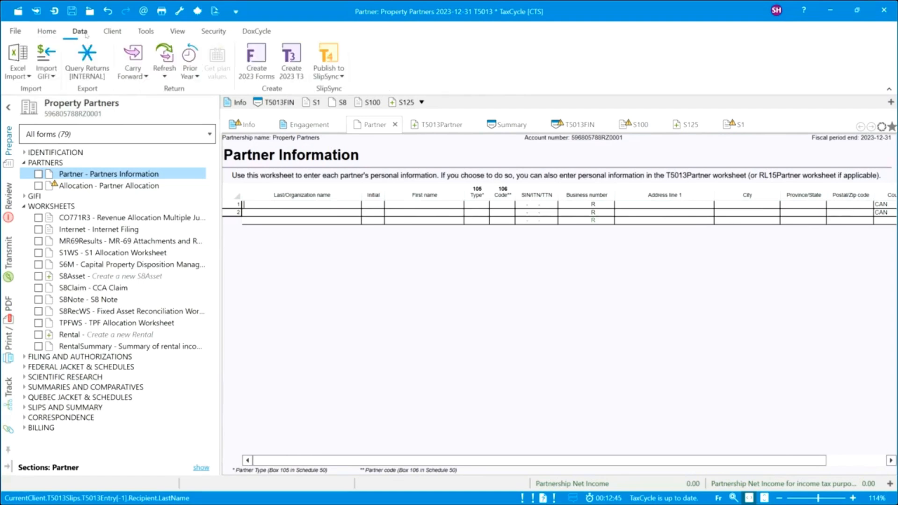
{"action": "left_click", "coordinate": [29, 76]}
{"action": "left_click", "coordinate": [31, 92]}
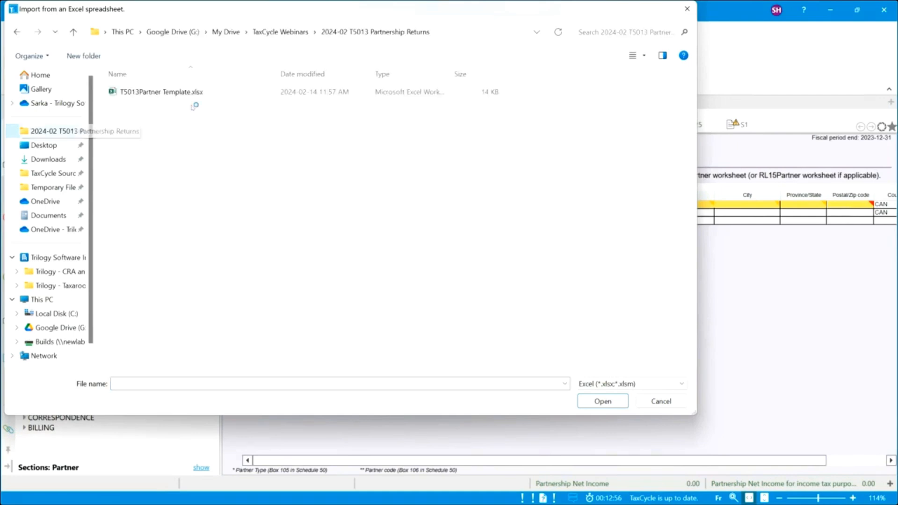
{"action": "double_click", "coordinate": [170, 93]}
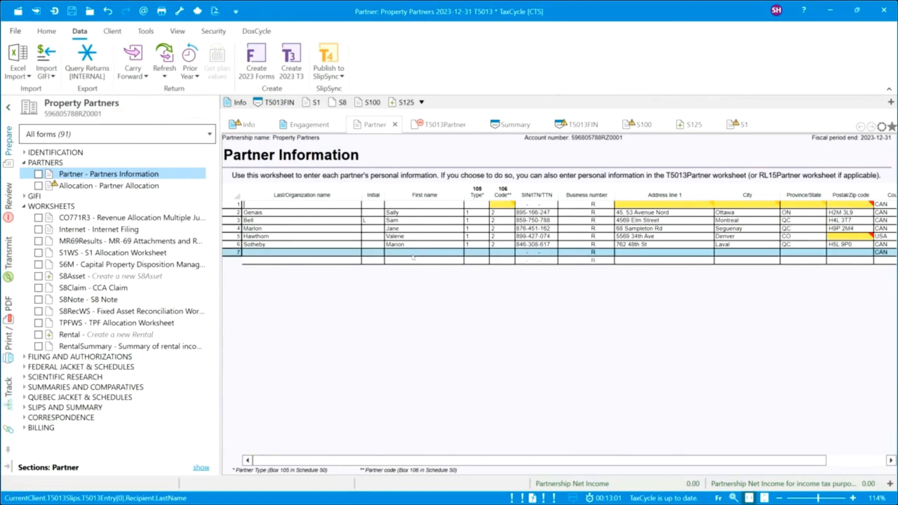
{"action": "right_click", "coordinate": [354, 205]}
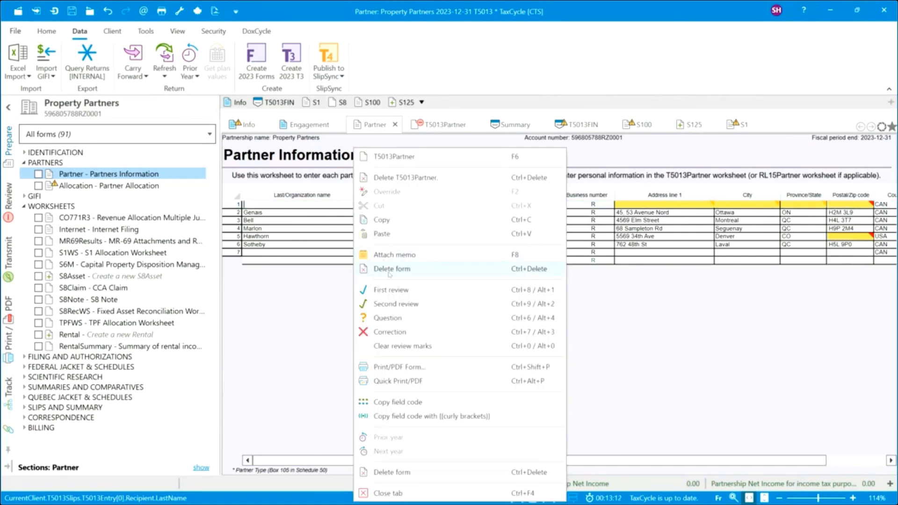
{"action": "left_click", "coordinate": [403, 178]}
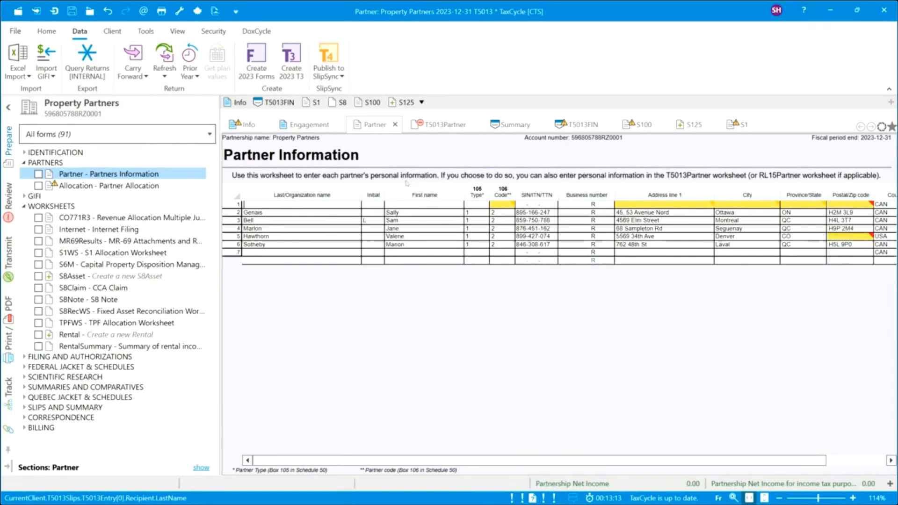
{"action": "left_click", "coordinate": [430, 304]}
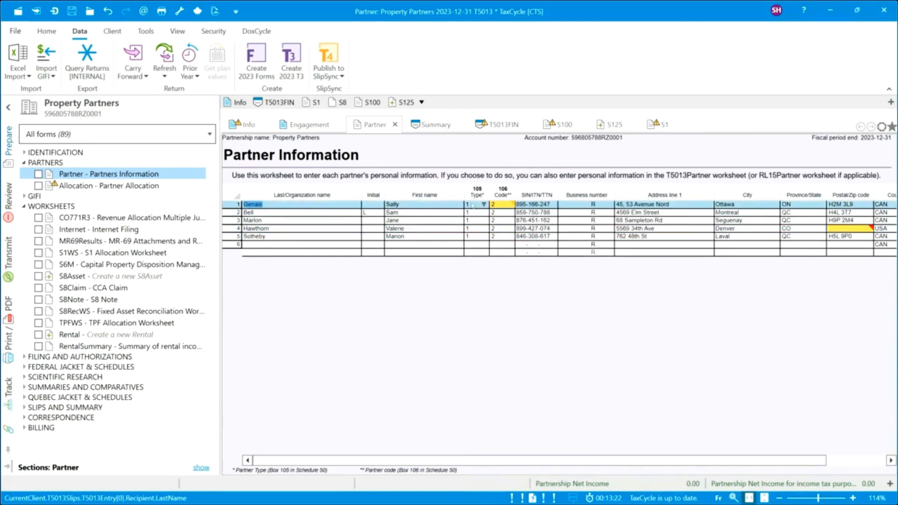
{"action": "mouse_move", "coordinate": [503, 205]}
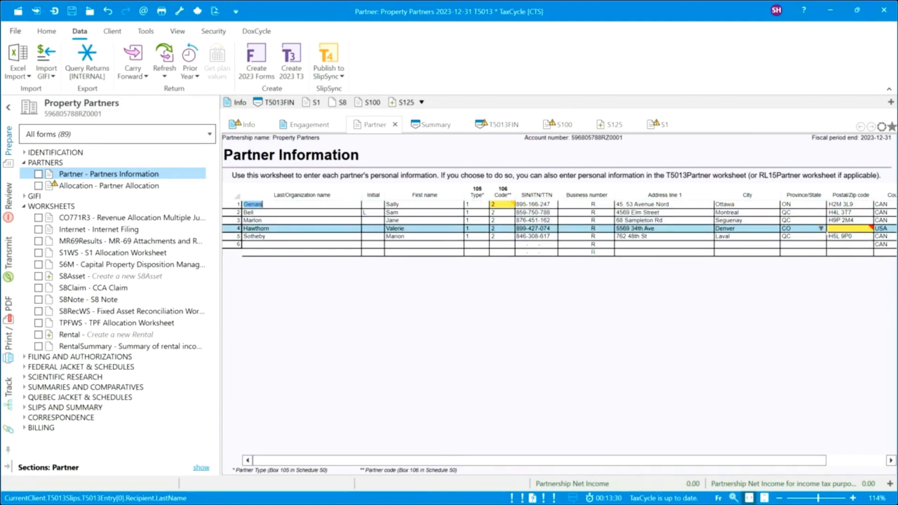
Try entering the fourth partner's missing postal code directly in the worksheet table.
{"action": "left_click", "coordinate": [844, 232]}
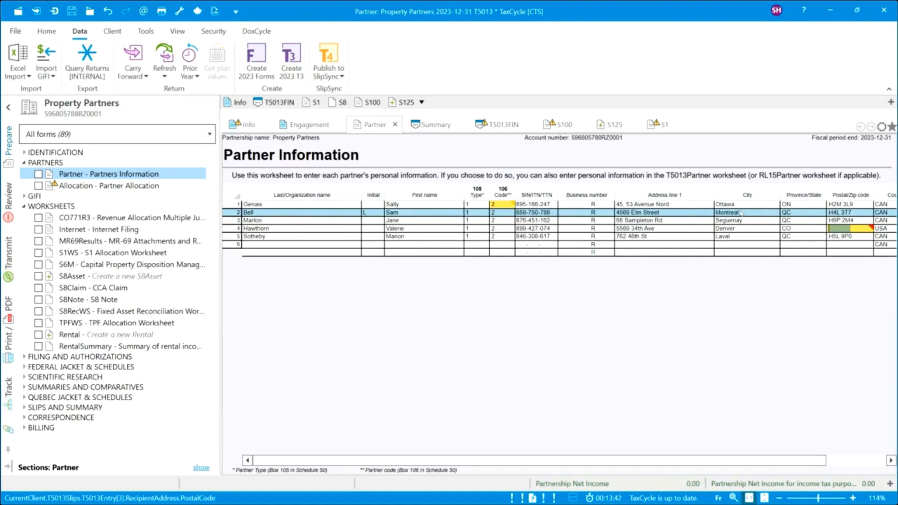
{"action": "left_click", "coordinate": [839, 229]}
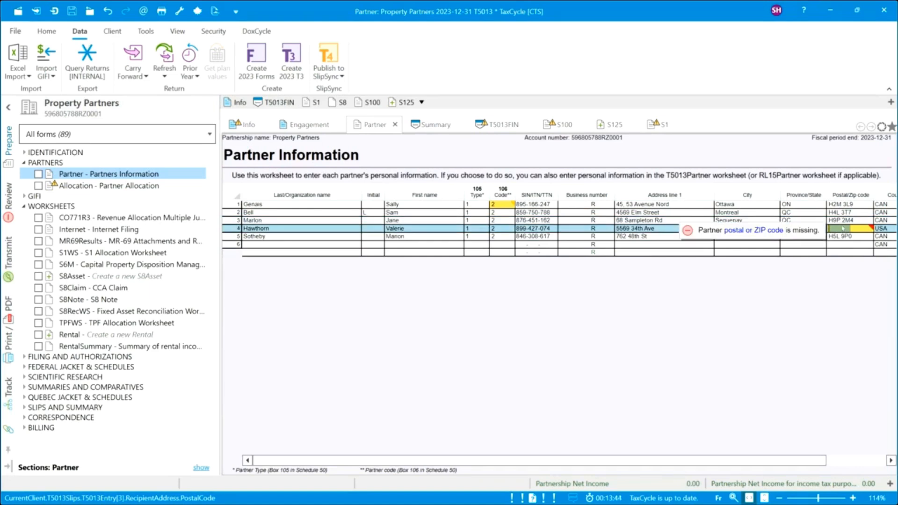
{"action": "left_click", "coordinate": [832, 229]}
{"action": "key", "text": "Down"}
{"action": "left_click", "coordinate": [831, 231]}
{"action": "key", "text": "Num_Lock"}
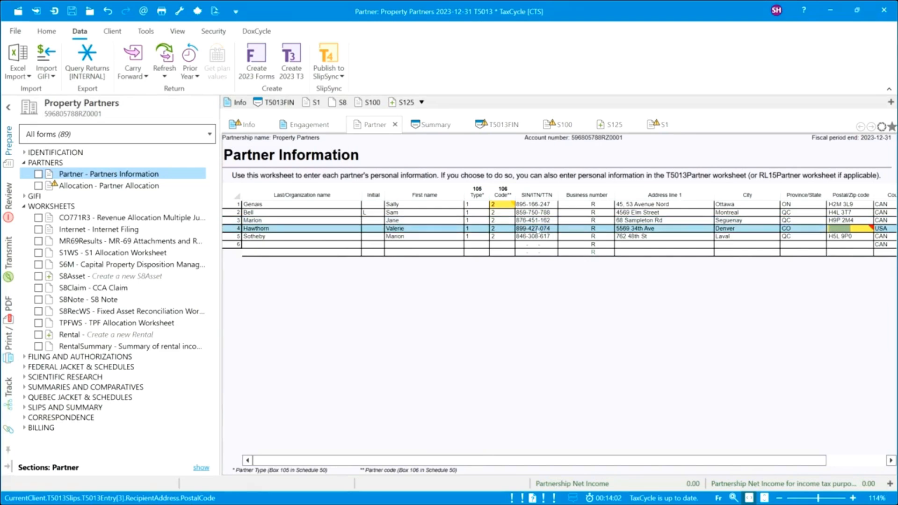
{"action": "left_click", "coordinate": [539, 229]}
Override the fourth partner's slip Postal/ZIP field with 90210, then return to Partner Information.
{"action": "double_click", "coordinate": [538, 230]}
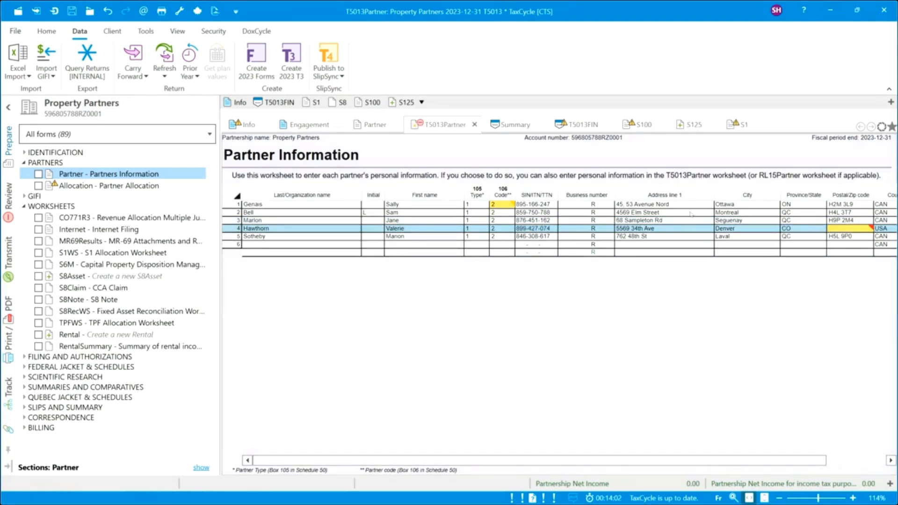
{"action": "left_click", "coordinate": [682, 301]}
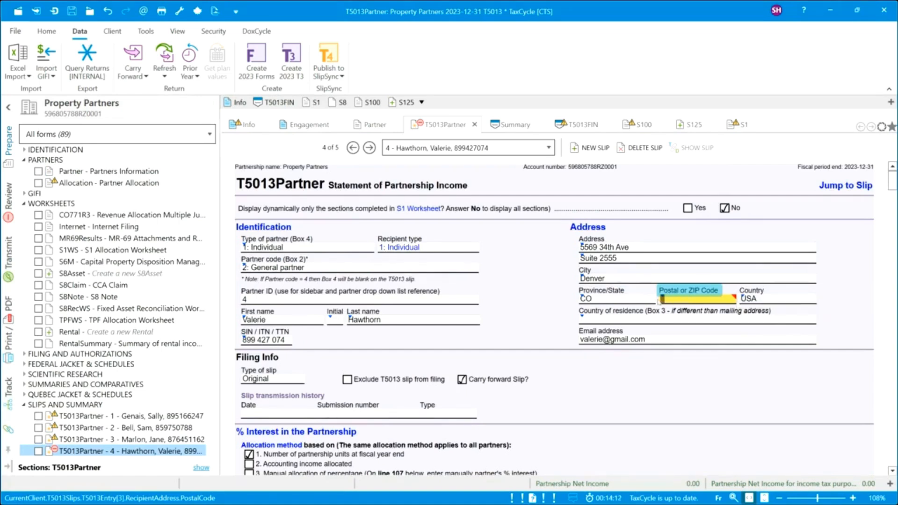
{"action": "right_click", "coordinate": [685, 301]}
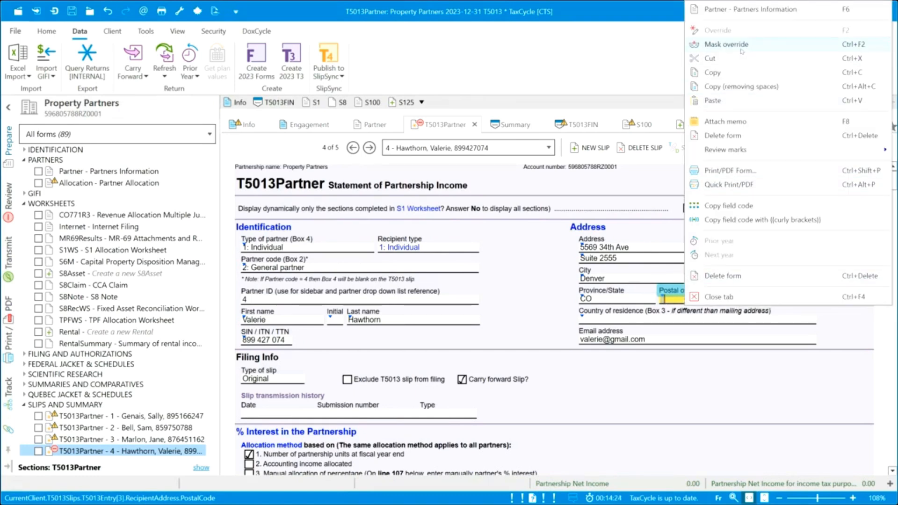
{"action": "left_click", "coordinate": [717, 47]}
{"action": "type", "text": "902"}
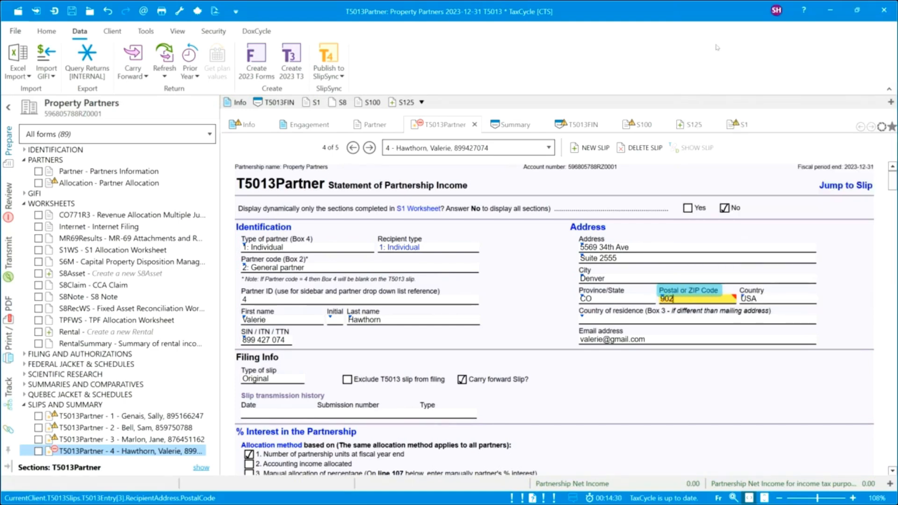
{"action": "type", "text": "10"}
{"action": "key", "text": "shift+Tab"}
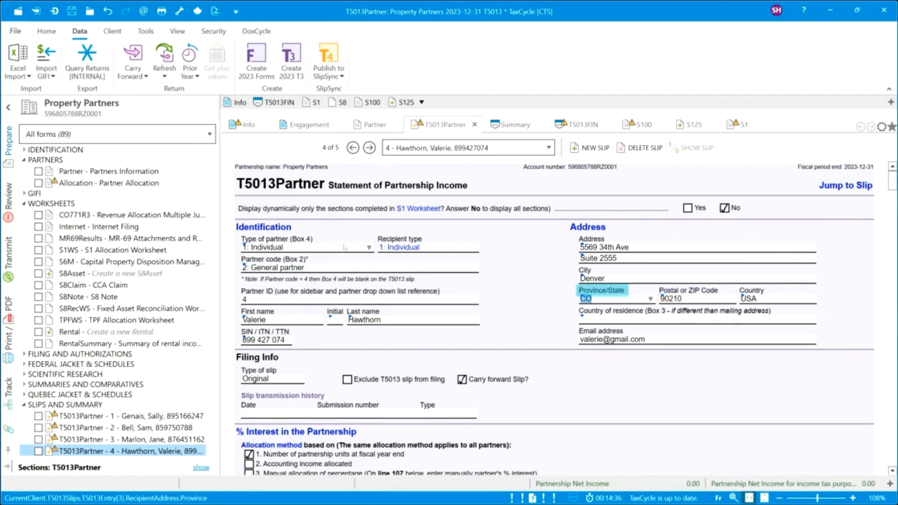
{"action": "left_click", "coordinate": [86, 172]}
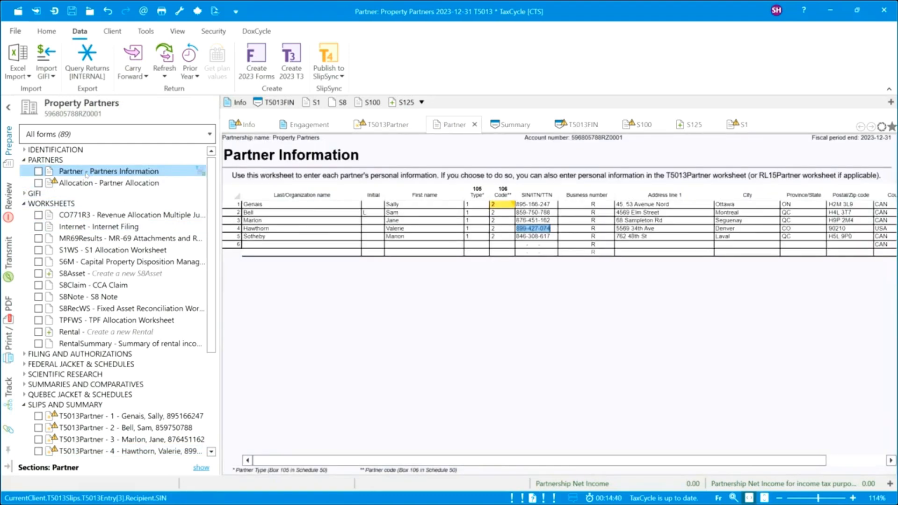
Open the Allocation - Partner Allocation worksheet from the PARTNERS forms.
{"action": "left_click", "coordinate": [112, 183]}
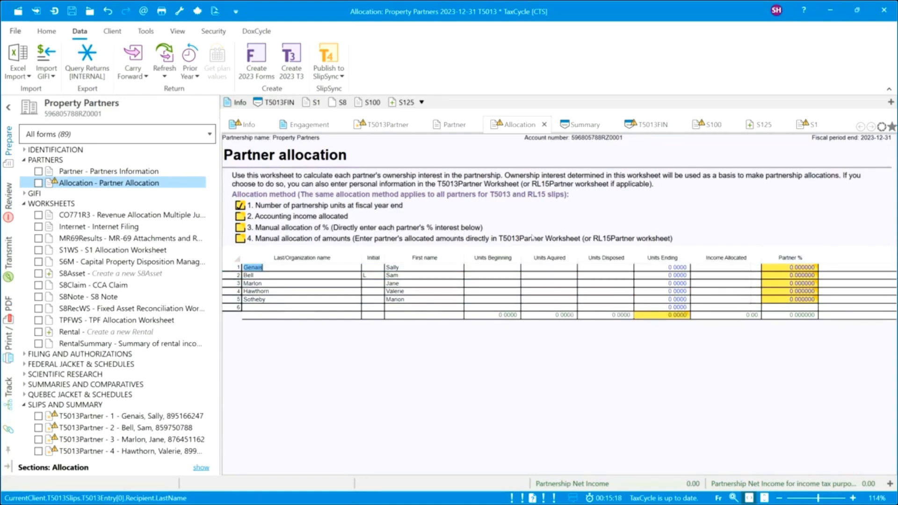
Set the allocation method to option 1, Number of partnership units.
{"action": "mouse_move", "coordinate": [303, 246]}
{"action": "left_click", "coordinate": [241, 239]}
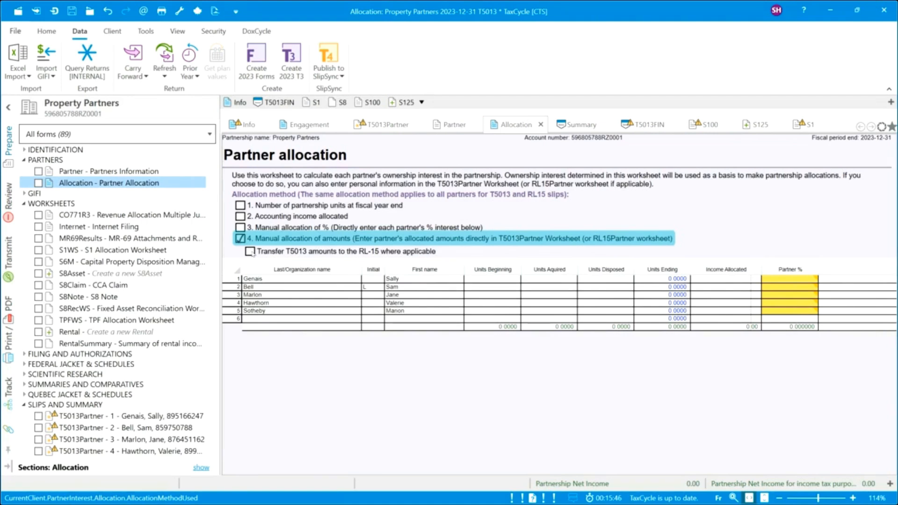
{"action": "left_click", "coordinate": [240, 205]}
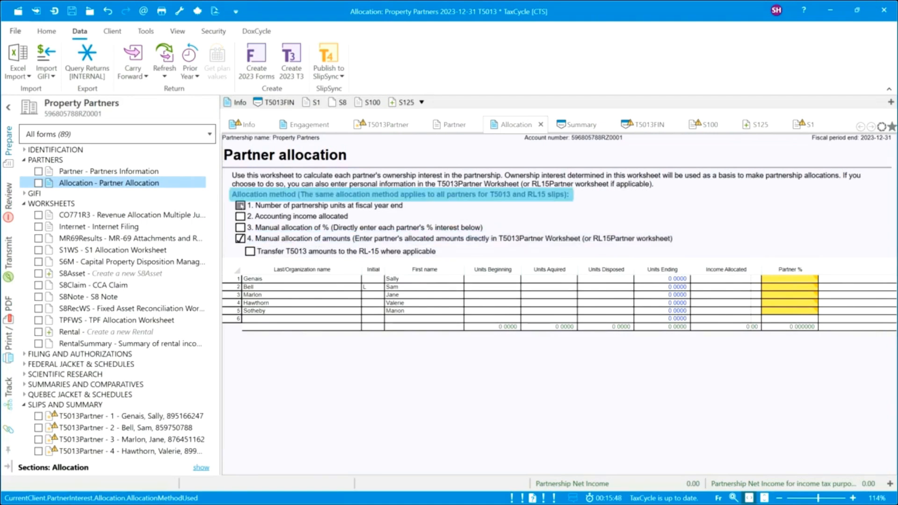
Enter 10 beginning units for each of the five partners, giving each 20% of 50 units.
{"action": "left_click", "coordinate": [483, 270]}
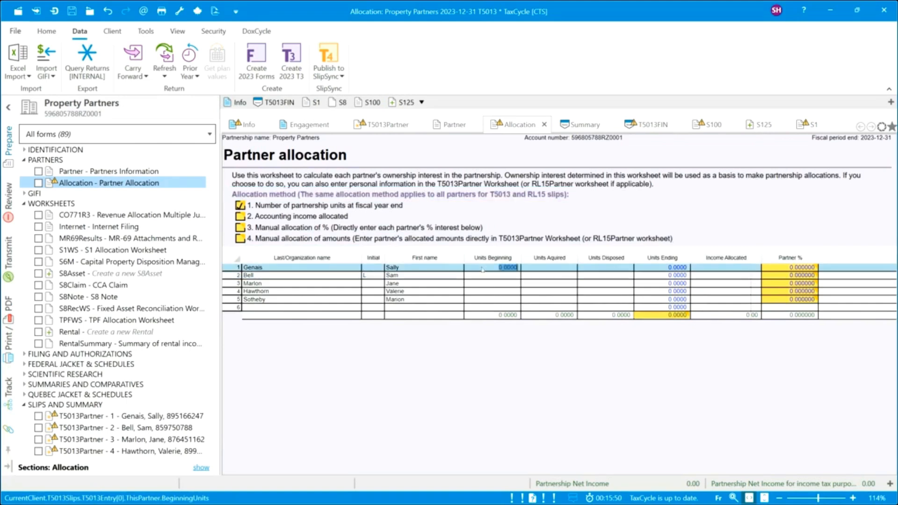
{"action": "type", "text": "10"}
{"action": "key", "text": "Return"}
{"action": "type", "text": "10"}
{"action": "key", "text": "Return"}
{"action": "type", "text": "1"}
{"action": "key", "text": "Return"}
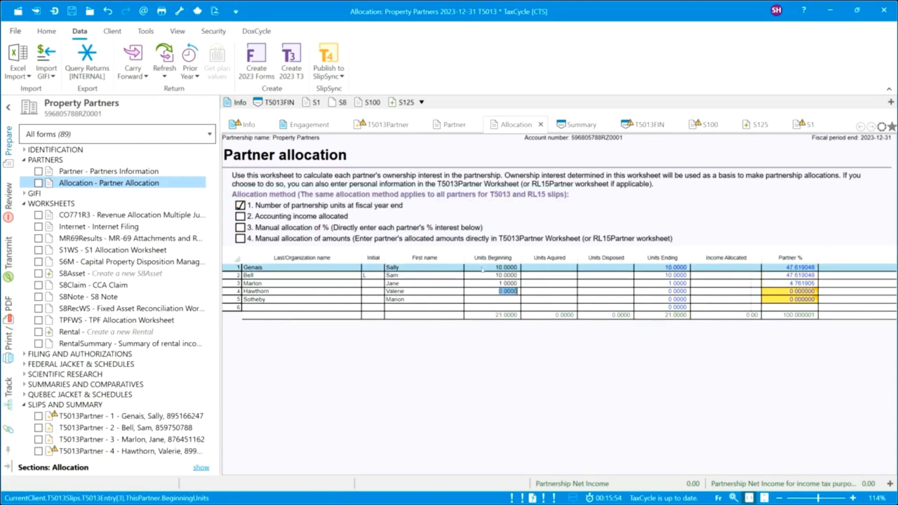
{"action": "left_click", "coordinate": [487, 285]}
{"action": "type", "text": "10"}
{"action": "key", "text": "Return"}
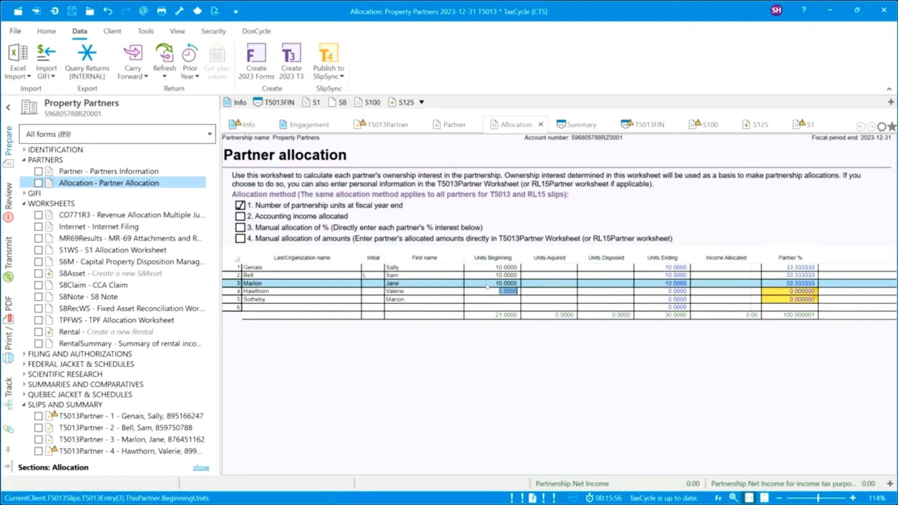
{"action": "type", "text": "10"}
{"action": "key", "text": "Return"}
{"action": "type", "text": "10"}
{"action": "key", "text": "Return"}
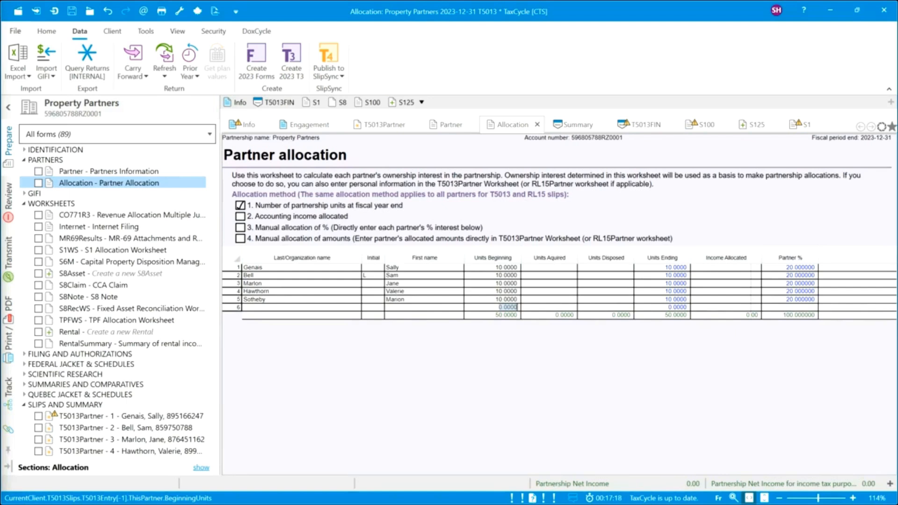
{"action": "left_click", "coordinate": [25, 193]}
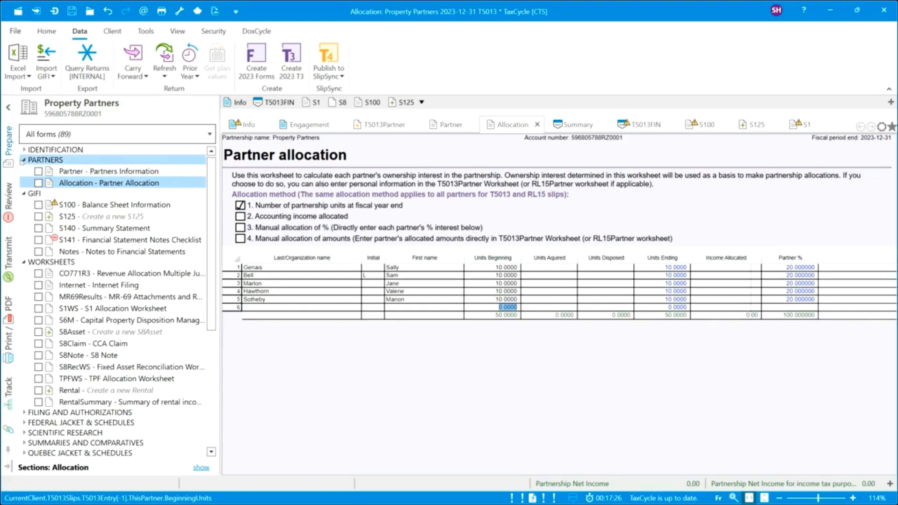
{"action": "left_click", "coordinate": [24, 160]}
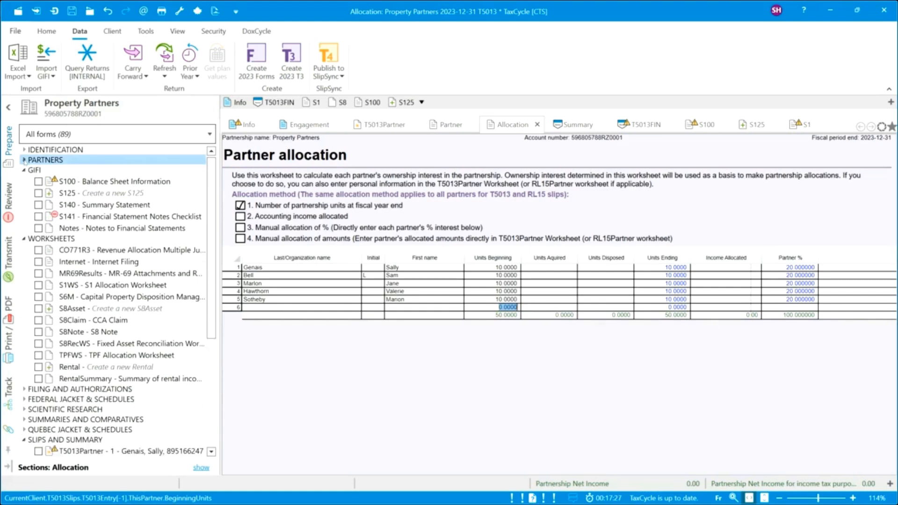
Import T5013GIFI.gfi into Schedule 125, bringing partnership net income to 131,507.00.
{"action": "left_click", "coordinate": [68, 195]}
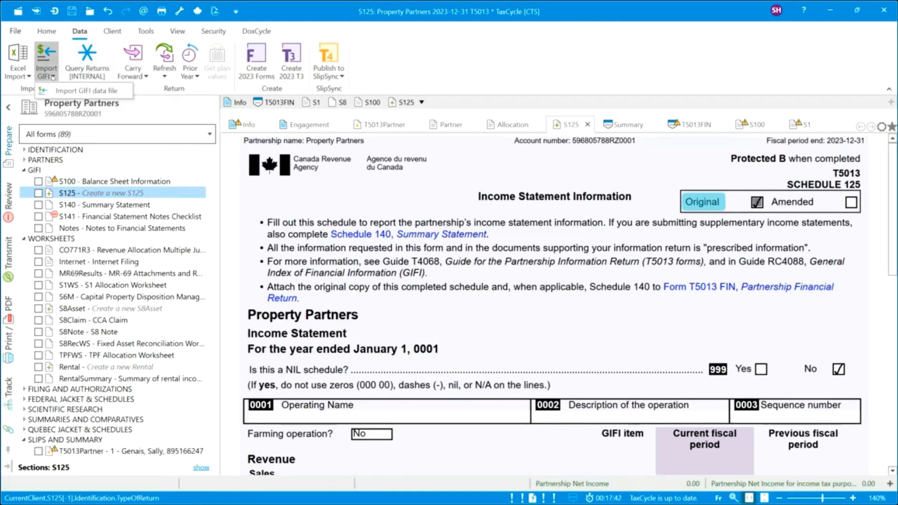
{"action": "left_click", "coordinate": [52, 77]}
{"action": "left_click", "coordinate": [72, 91]}
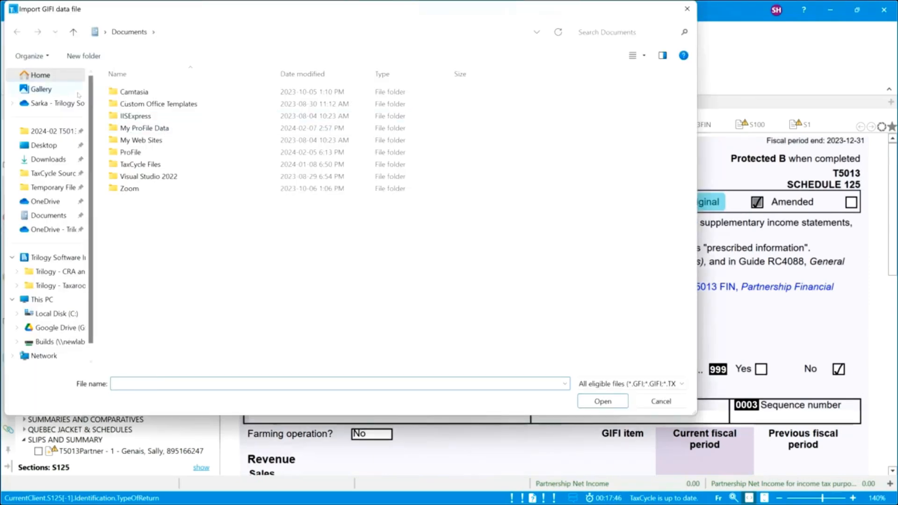
{"action": "left_click", "coordinate": [47, 131]}
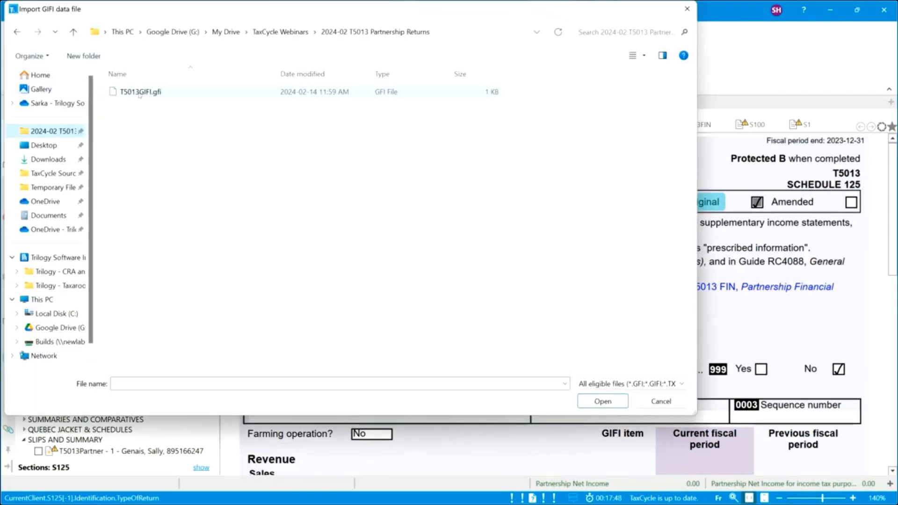
{"action": "double_click", "coordinate": [140, 91]}
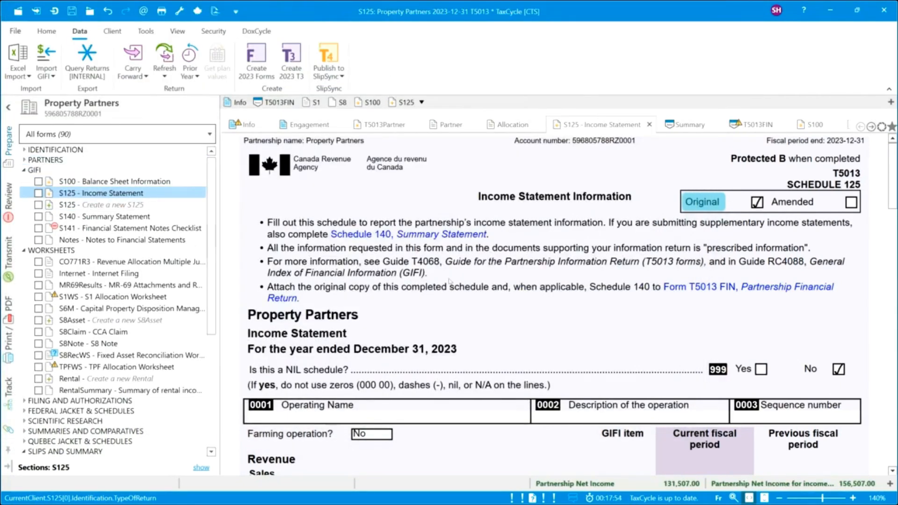
Delete the extra GIFI 8020 related-party sales row on S125, leaving trade sales of 2,281,737.00.
{"action": "scroll", "coordinate": [446, 289], "scroll_direction": "down", "scroll_amount": 10}
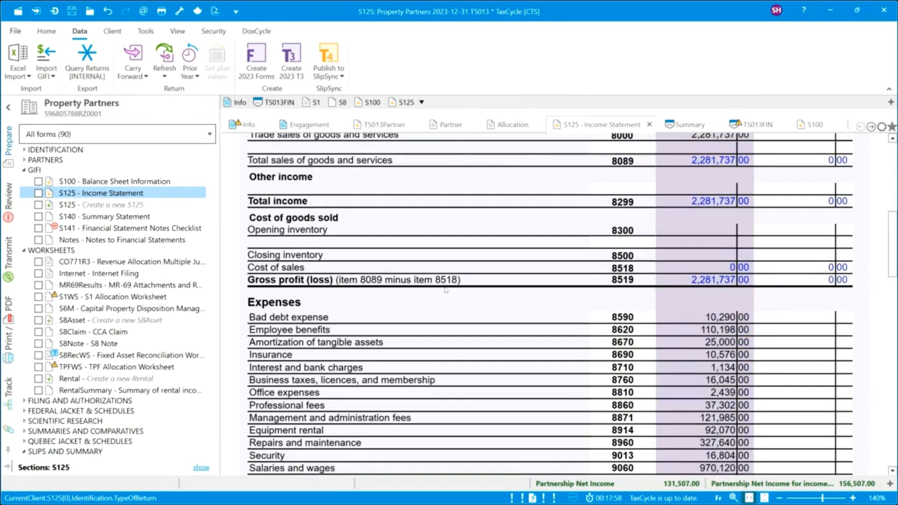
{"action": "scroll", "coordinate": [446, 290], "scroll_direction": "down", "scroll_amount": 3}
{"action": "scroll", "coordinate": [446, 290], "scroll_direction": "down", "scroll_amount": 3}
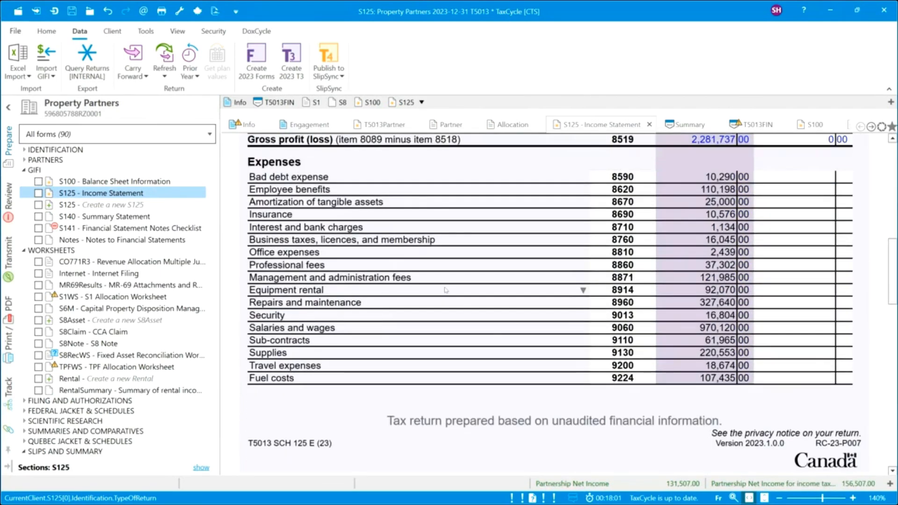
{"action": "scroll", "coordinate": [446, 289], "scroll_direction": "down", "scroll_amount": 9}
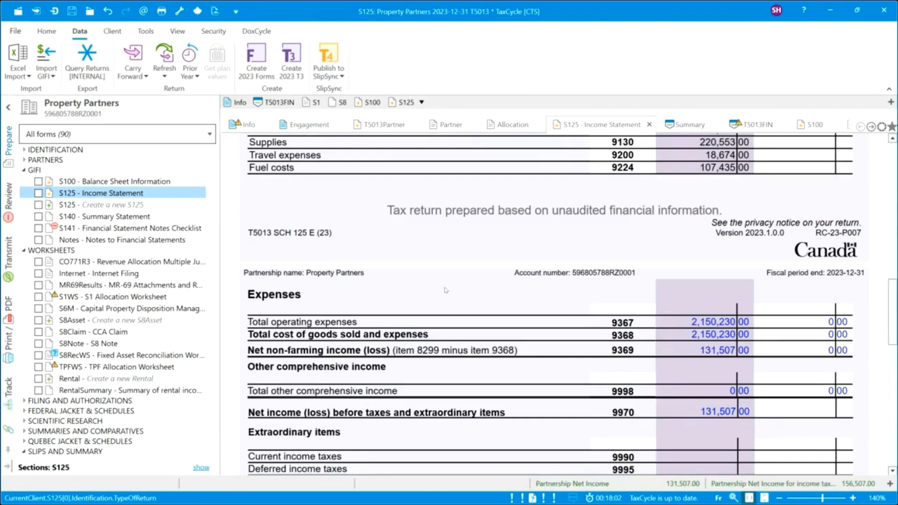
{"action": "scroll", "coordinate": [446, 289], "scroll_direction": "up", "scroll_amount": 6}
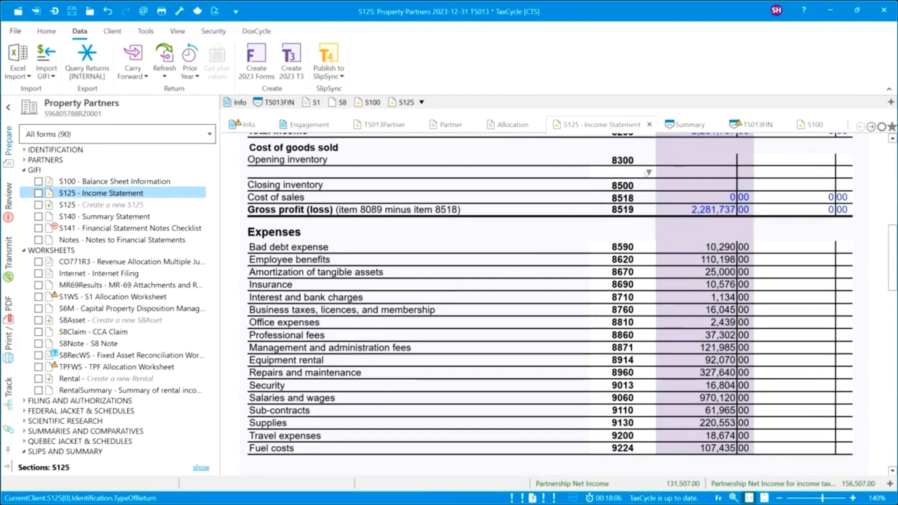
{"action": "scroll", "coordinate": [630, 174], "scroll_direction": "up", "scroll_amount": 3}
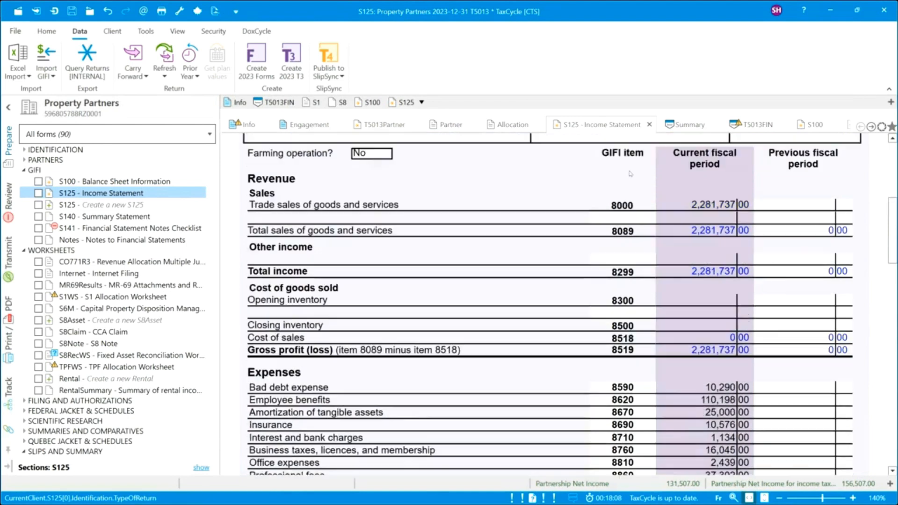
{"action": "left_click", "coordinate": [622, 219]}
{"action": "type", "text": "re"}
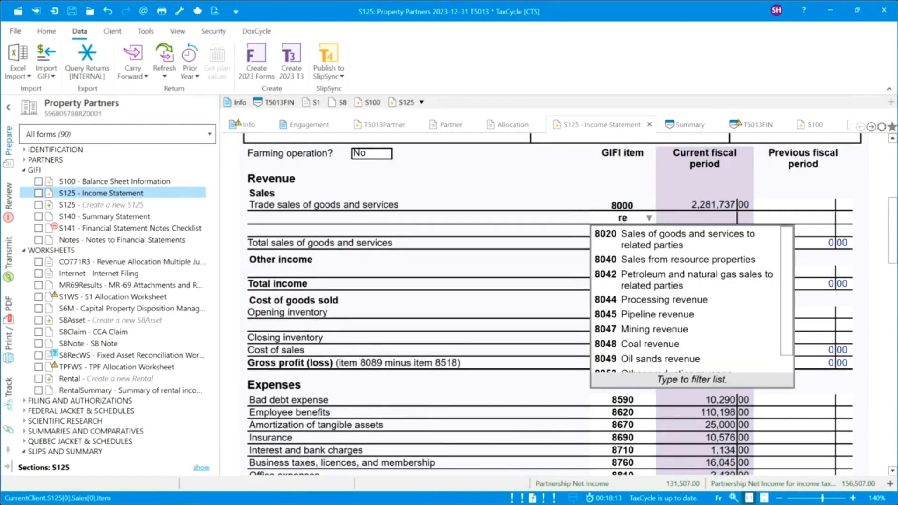
{"action": "scroll", "coordinate": [633, 316], "scroll_direction": "down", "scroll_amount": 1}
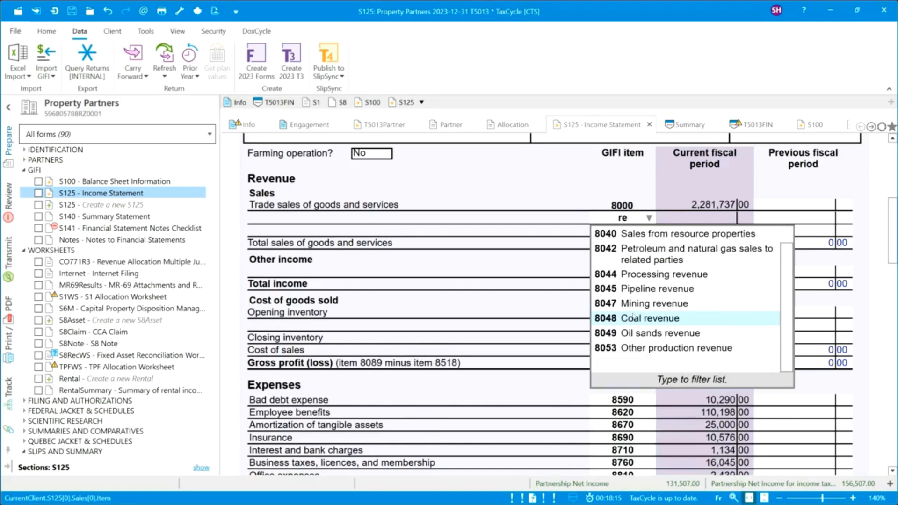
{"action": "scroll", "coordinate": [633, 317], "scroll_direction": "up", "scroll_amount": 1}
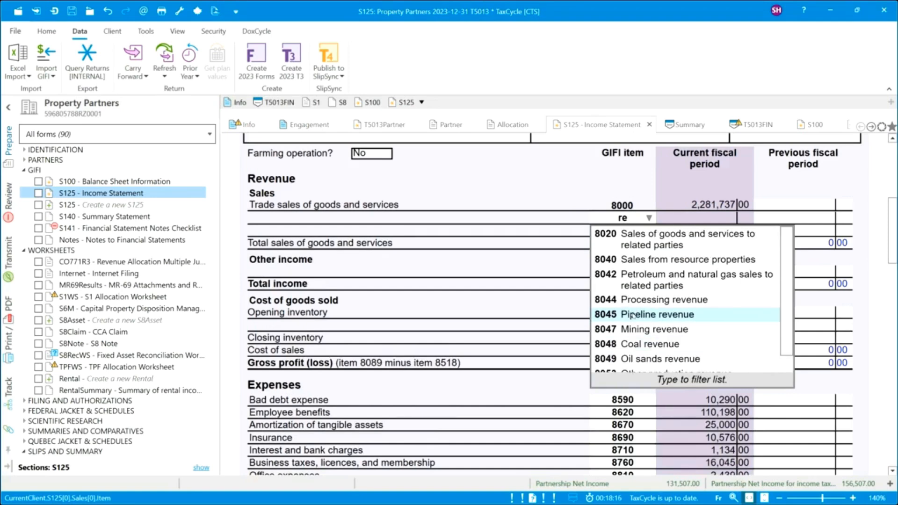
{"action": "left_click", "coordinate": [640, 239]}
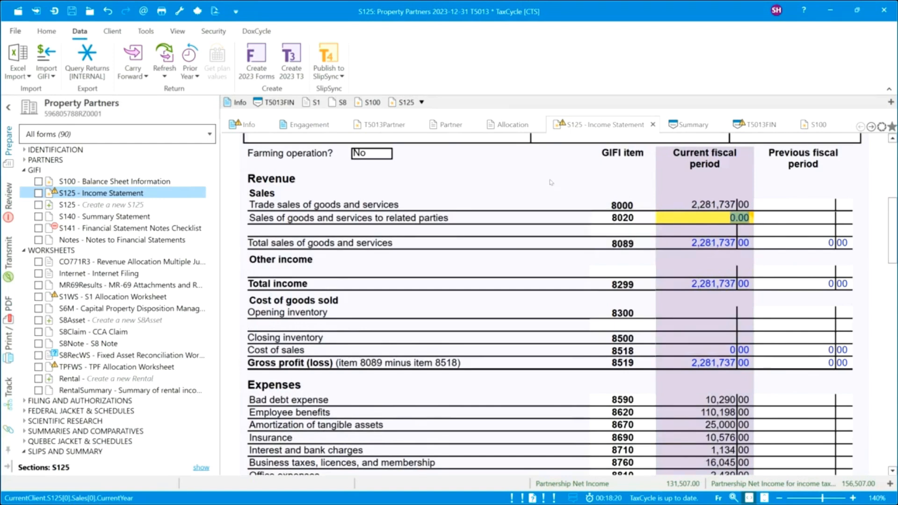
{"action": "left_click", "coordinate": [623, 218]}
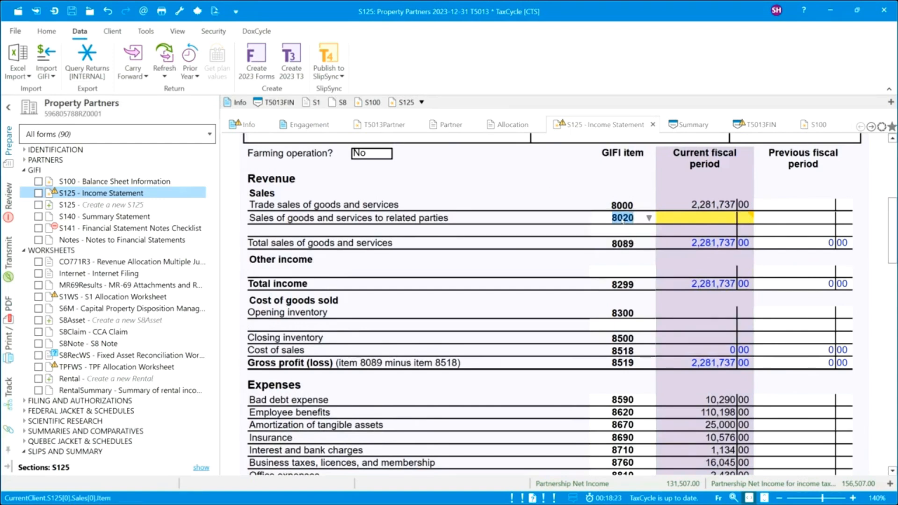
{"action": "key", "text": "Delete"}
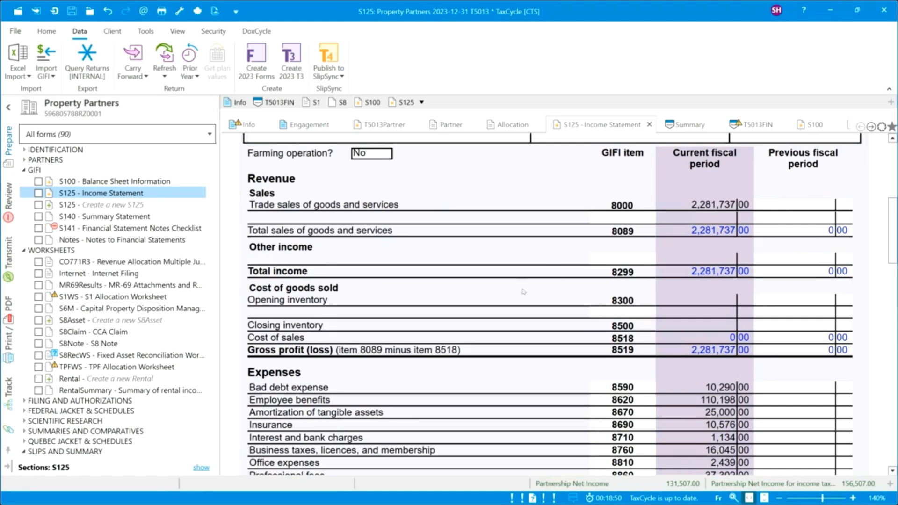
Review the S100 balance sheet (1,277,060.00 total assets), then go to the S141 notes checklist.
{"action": "left_click", "coordinate": [149, 183], "text": "ctrl"}
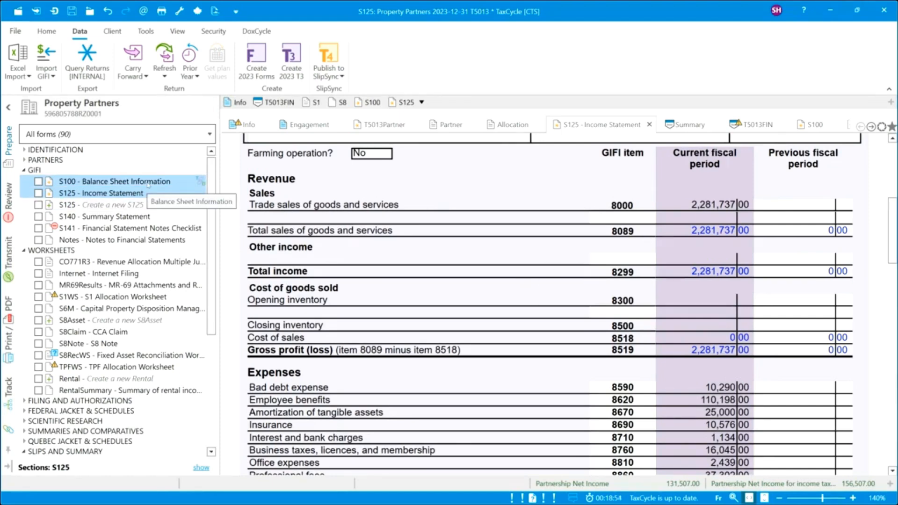
{"action": "left_click", "coordinate": [148, 184]}
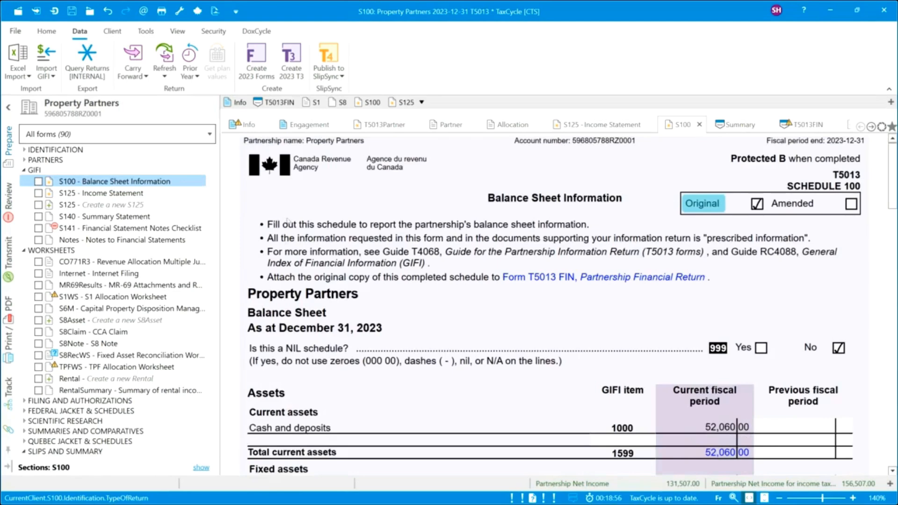
{"action": "scroll", "coordinate": [522, 342], "scroll_direction": "down", "scroll_amount": 3}
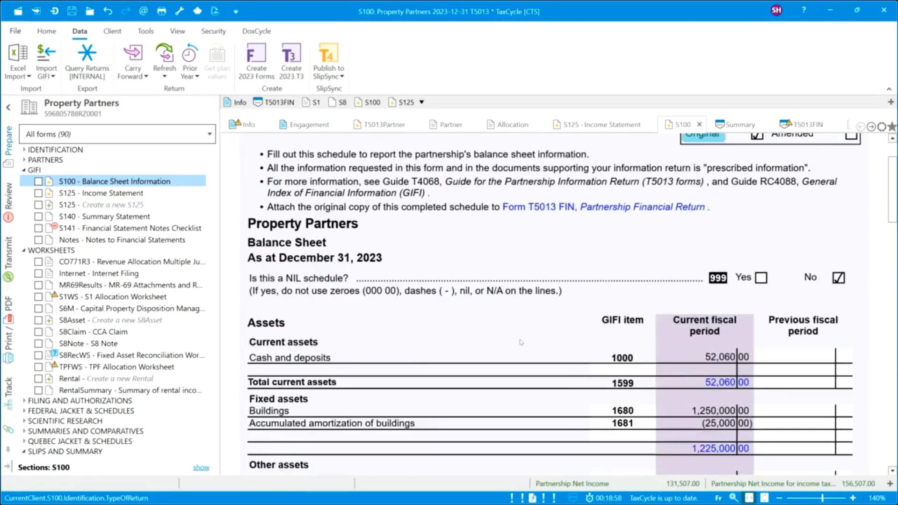
{"action": "scroll", "coordinate": [522, 342], "scroll_direction": "down", "scroll_amount": 2}
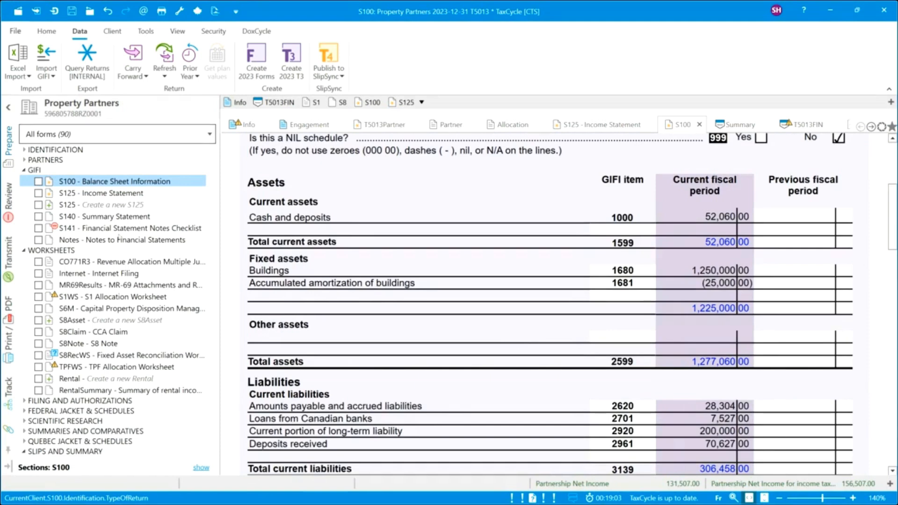
{"action": "left_click", "coordinate": [92, 228]}
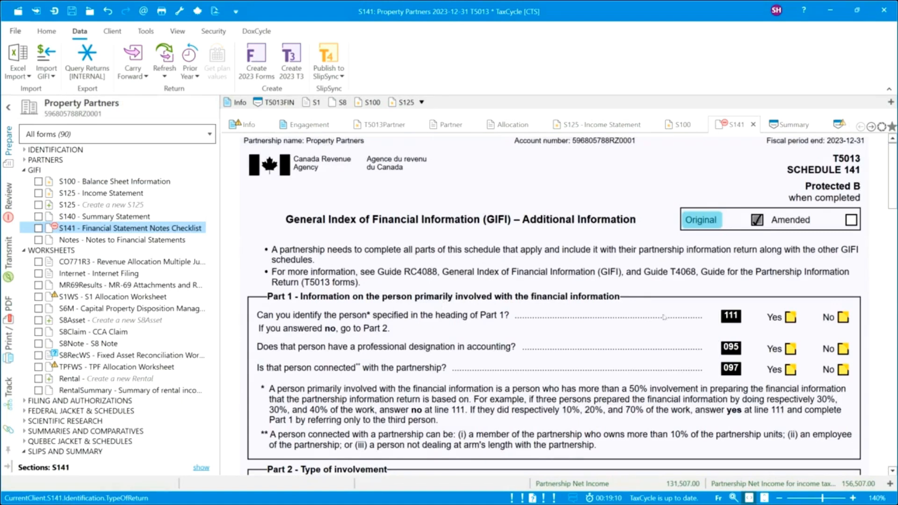
Answer Yes to lines 111 and 095, No to 097, and mark a compilation engagement.
{"action": "left_click", "coordinate": [791, 318]}
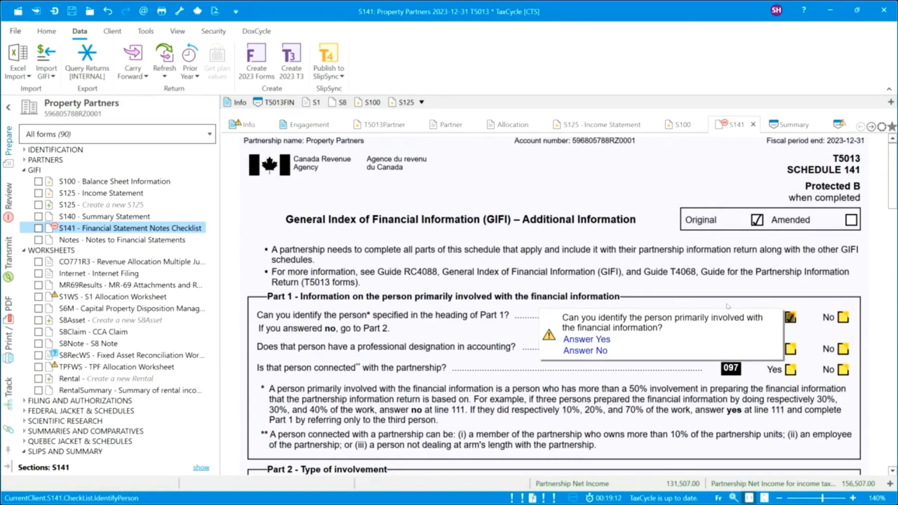
{"action": "left_click", "coordinate": [791, 349]}
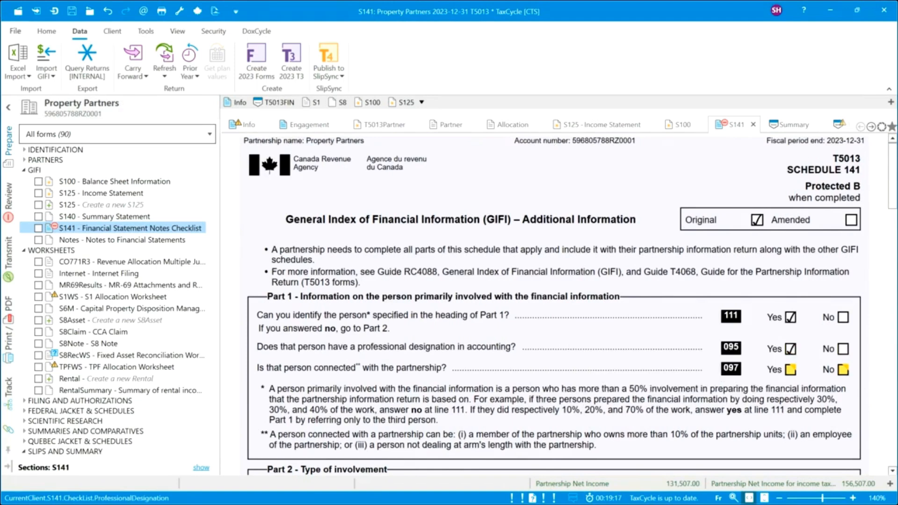
{"action": "left_click", "coordinate": [843, 370]}
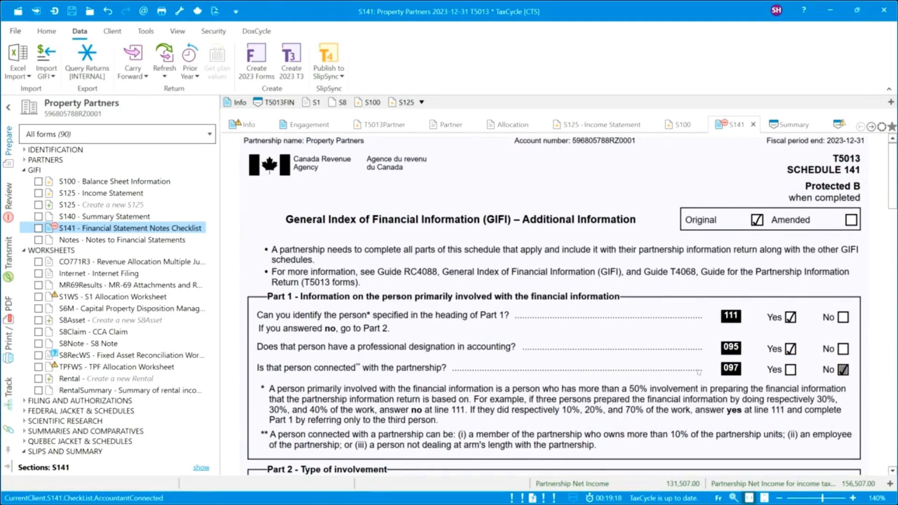
{"action": "scroll", "coordinate": [591, 355], "scroll_direction": "down", "scroll_amount": 5}
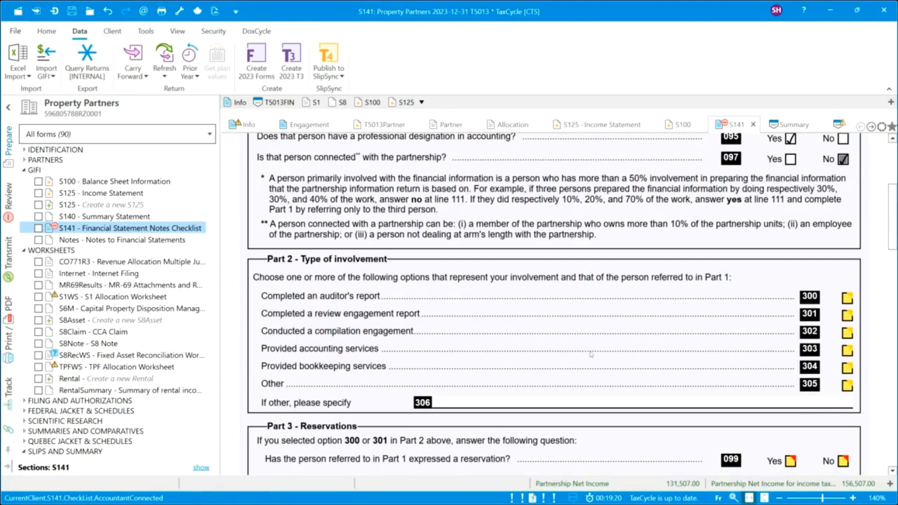
{"action": "left_click", "coordinate": [847, 333]}
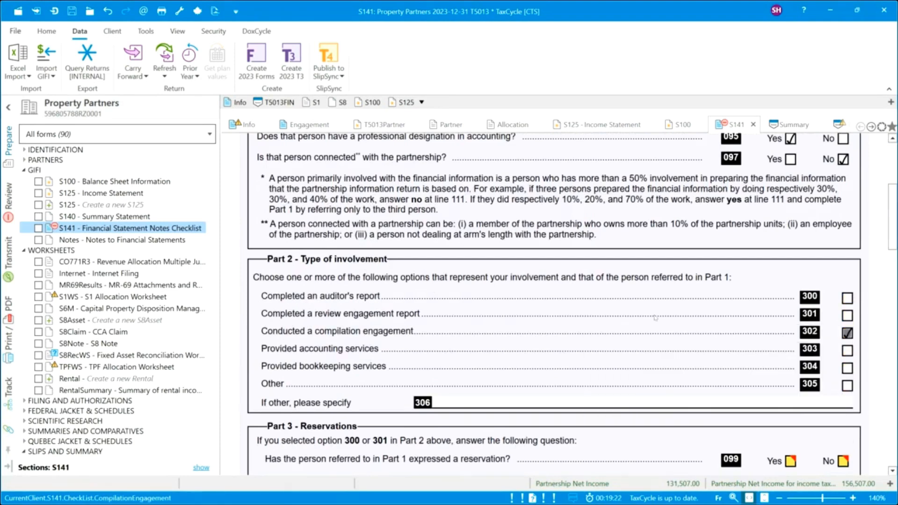
Answer No to lines 099, 101 (notes prepared) and 108 (joint venture investments).
{"action": "scroll", "coordinate": [624, 302], "scroll_direction": "down", "scroll_amount": 3}
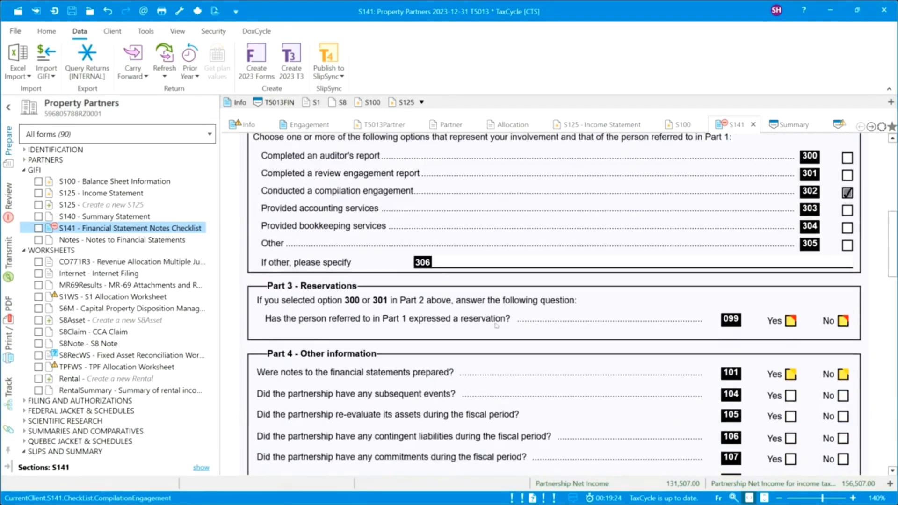
{"action": "left_click", "coordinate": [844, 321]}
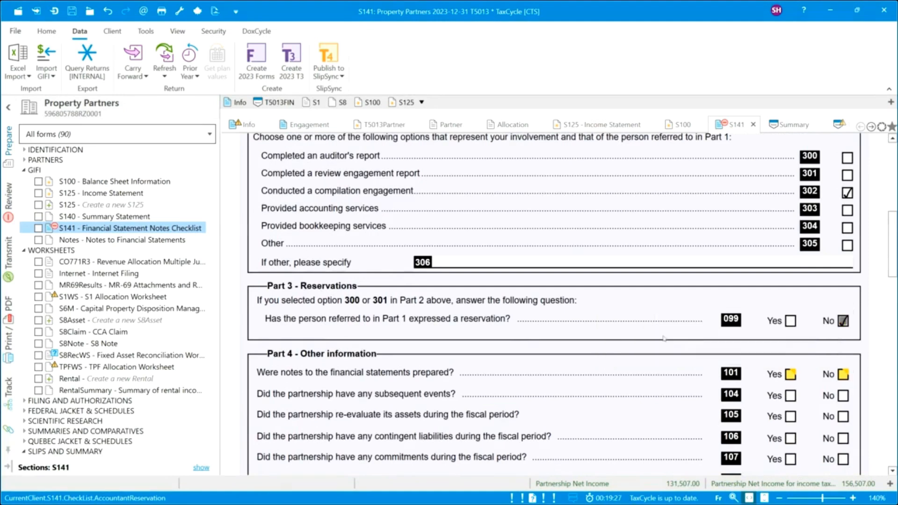
{"action": "scroll", "coordinate": [664, 338], "scroll_direction": "down", "scroll_amount": 3}
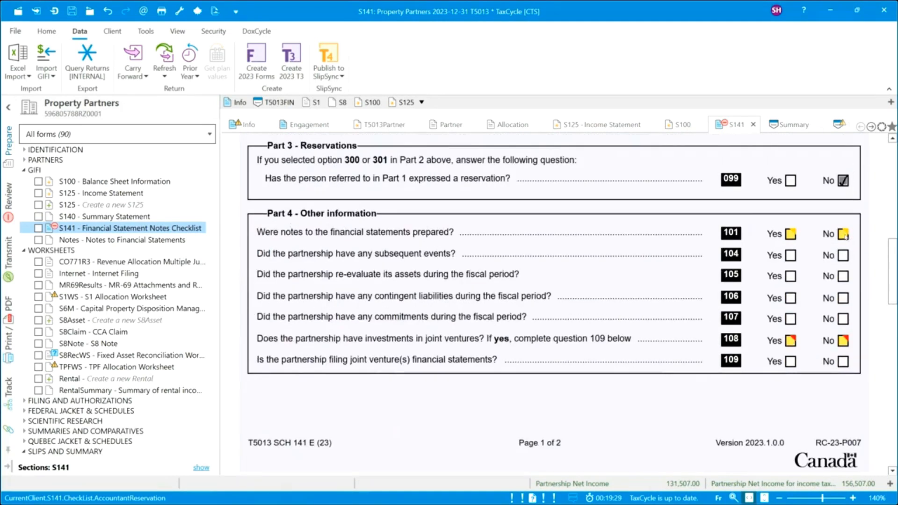
{"action": "left_click", "coordinate": [843, 234]}
{"action": "left_click", "coordinate": [843, 340]}
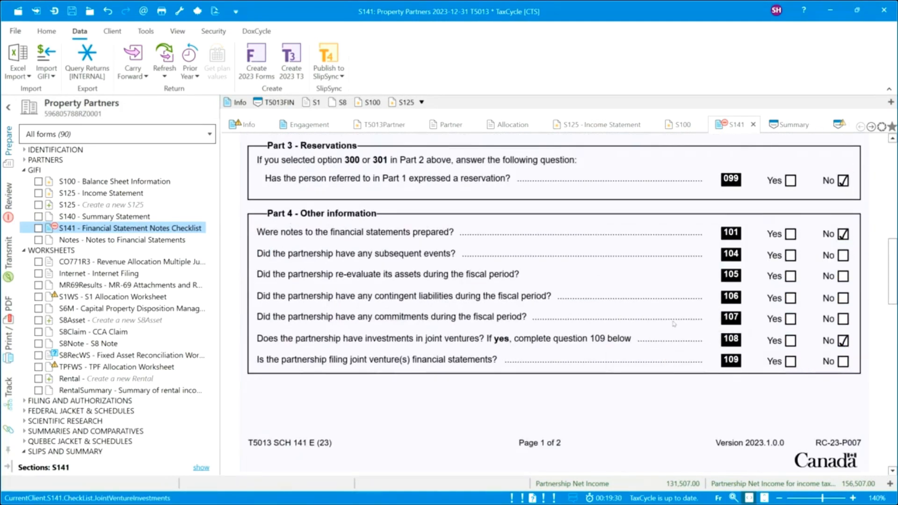
{"action": "scroll", "coordinate": [674, 323], "scroll_direction": "down", "scroll_amount": 4}
{"action": "scroll", "coordinate": [674, 323], "scroll_direction": "down", "scroll_amount": 1}
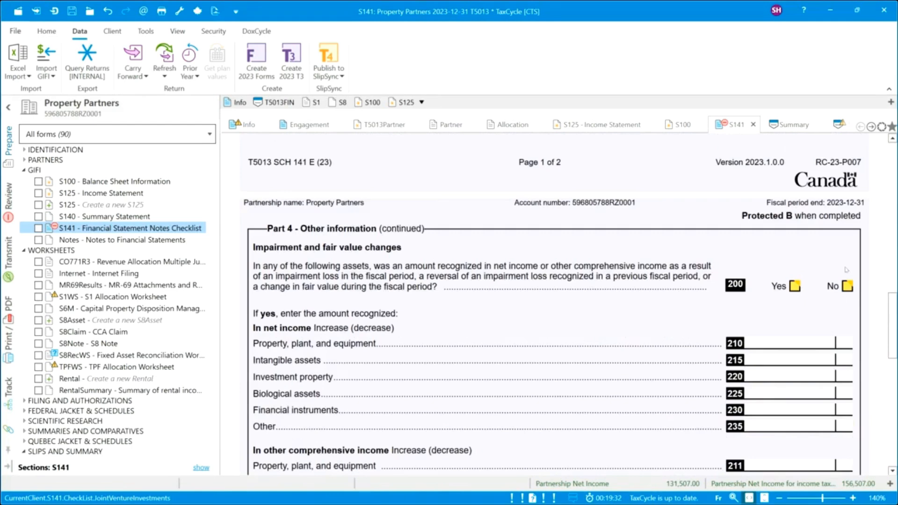
Answer No to impairment, derecognition, hedge accounting and opening capital adjustments; check line 310.
{"action": "left_click", "coordinate": [847, 286]}
{"action": "scroll", "coordinate": [623, 318], "scroll_direction": "down", "scroll_amount": 4}
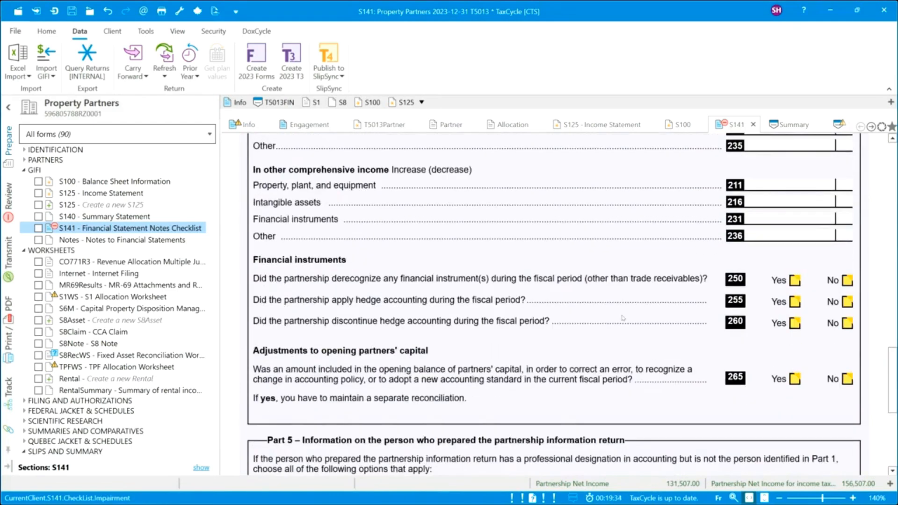
{"action": "left_click", "coordinate": [847, 281]}
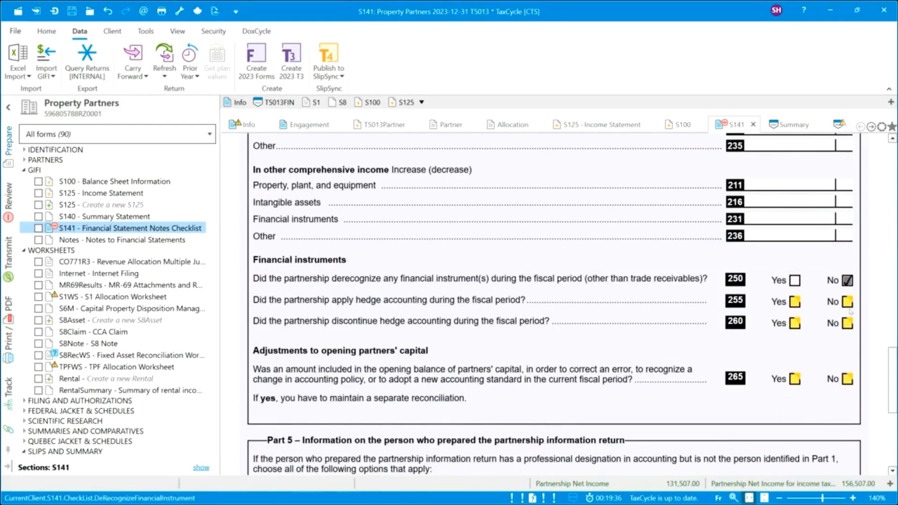
{"action": "left_click", "coordinate": [847, 302]}
{"action": "left_click", "coordinate": [847, 322]}
{"action": "left_click", "coordinate": [847, 378]}
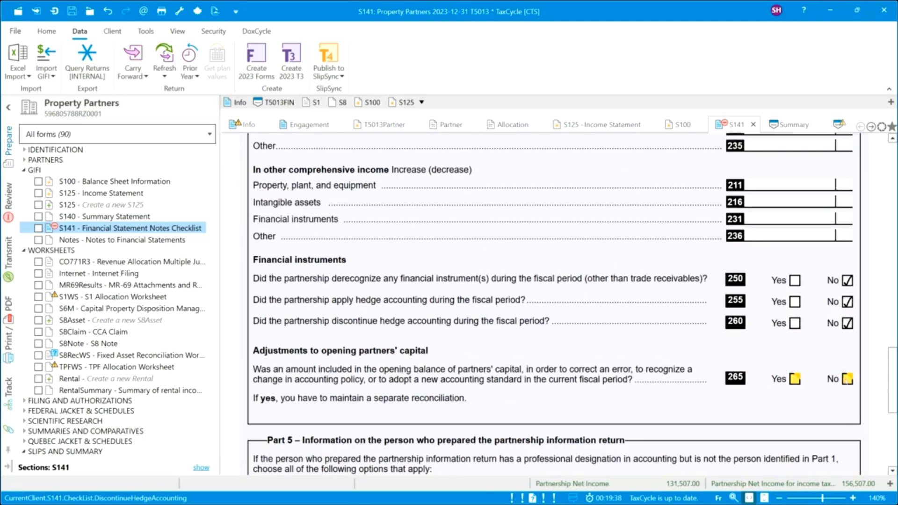
{"action": "scroll", "coordinate": [669, 375], "scroll_direction": "down", "scroll_amount": 3}
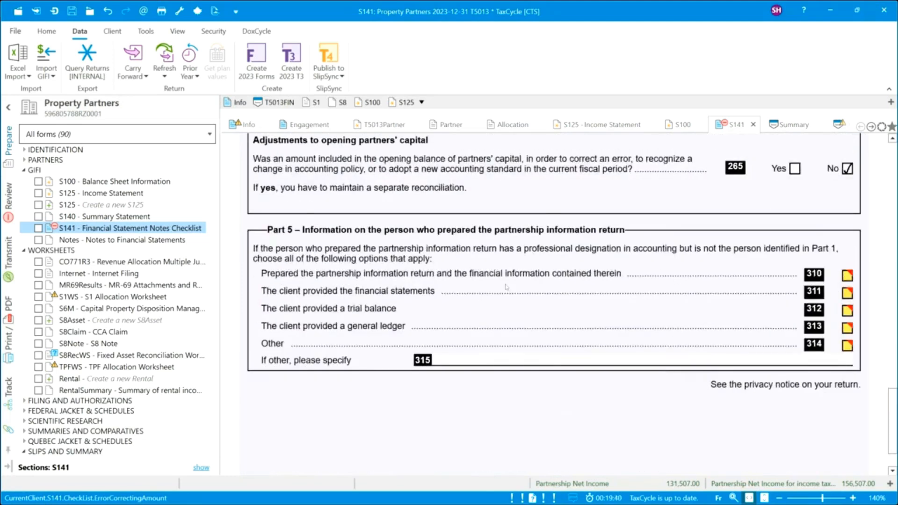
{"action": "left_click", "coordinate": [848, 276]}
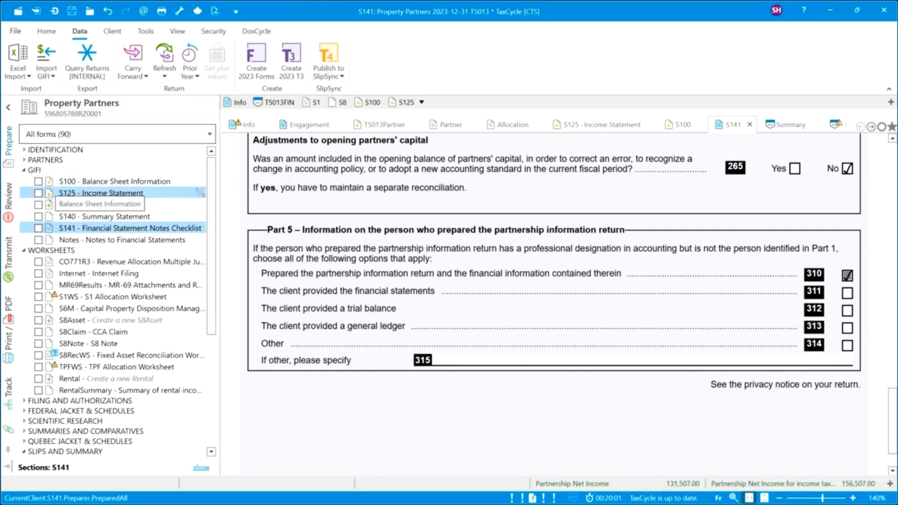
{"action": "left_click", "coordinate": [25, 171]}
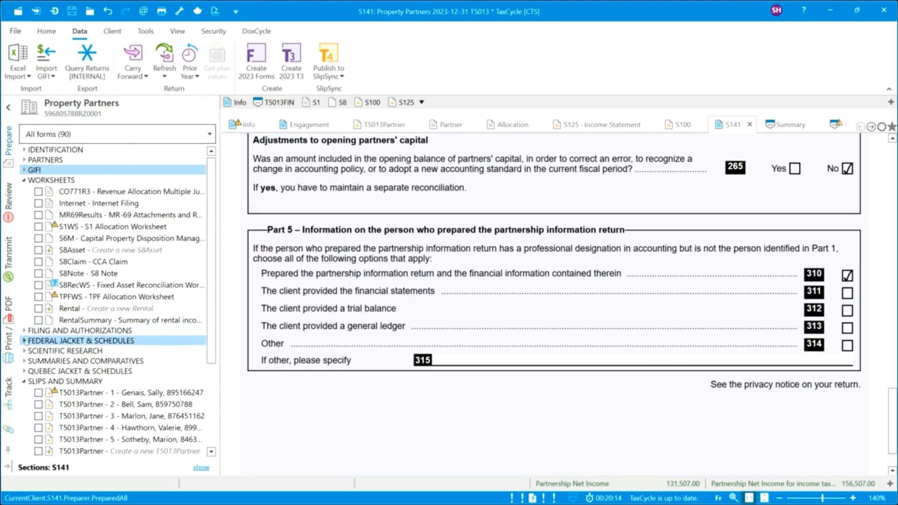
{"action": "left_click", "coordinate": [29, 340]}
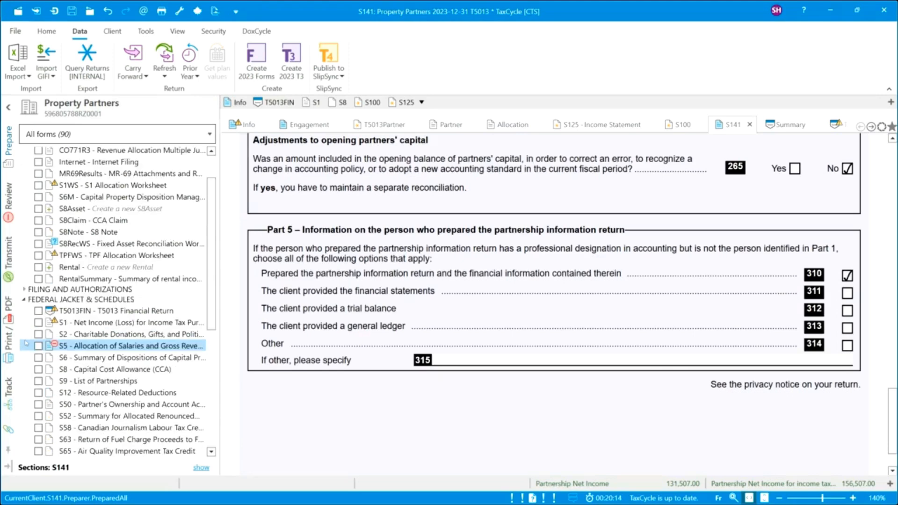
Enter 5,000 partners' salaries on S1 line 150, raising net income to 161,507.00.
{"action": "left_click", "coordinate": [83, 324]}
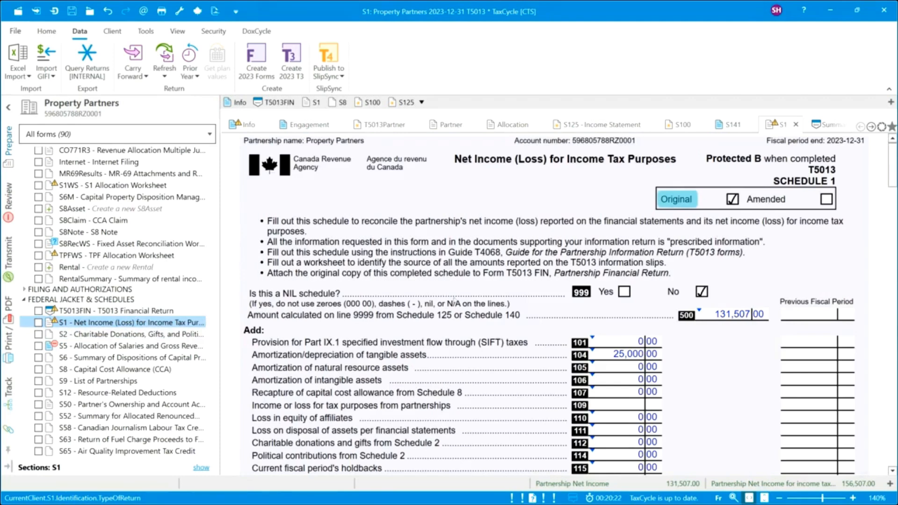
{"action": "scroll", "coordinate": [502, 295], "scroll_direction": "down", "scroll_amount": 3}
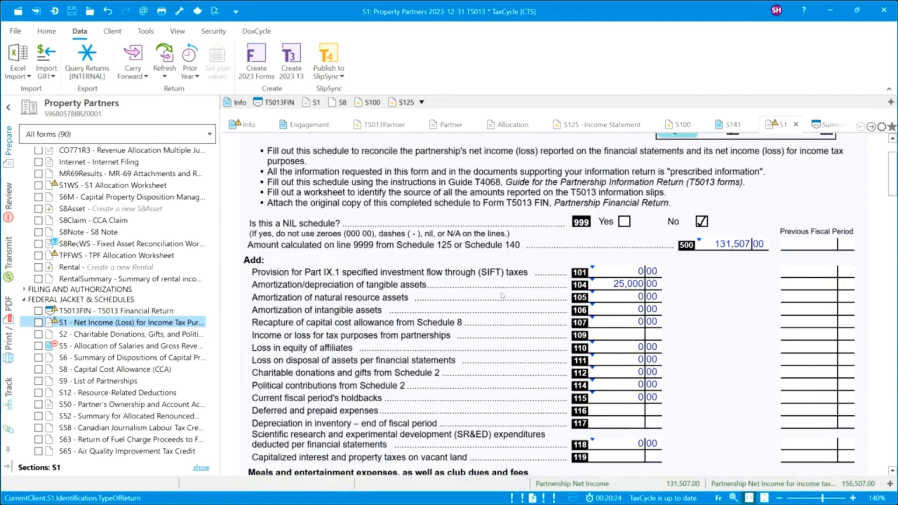
{"action": "scroll", "coordinate": [502, 295], "scroll_direction": "down", "scroll_amount": 3}
{"action": "scroll", "coordinate": [502, 295], "scroll_direction": "down", "scroll_amount": 6}
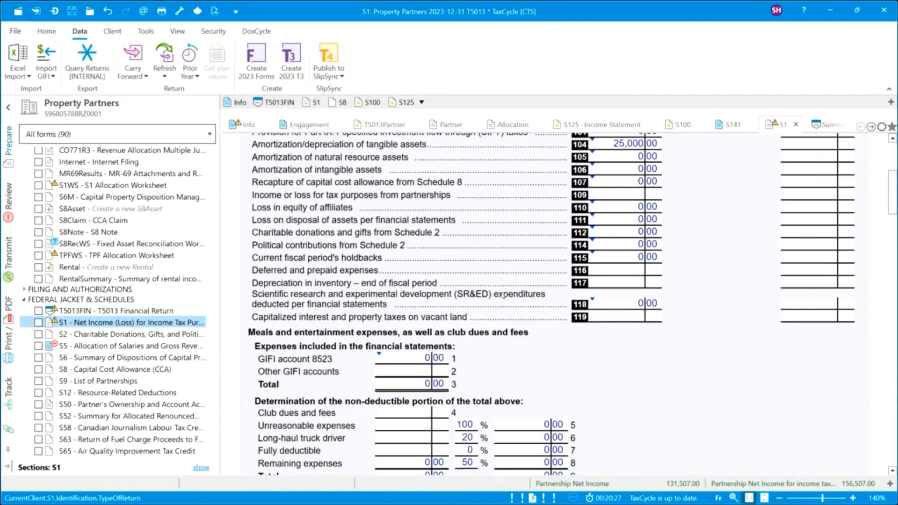
{"action": "scroll", "coordinate": [503, 295], "scroll_direction": "down", "scroll_amount": 3}
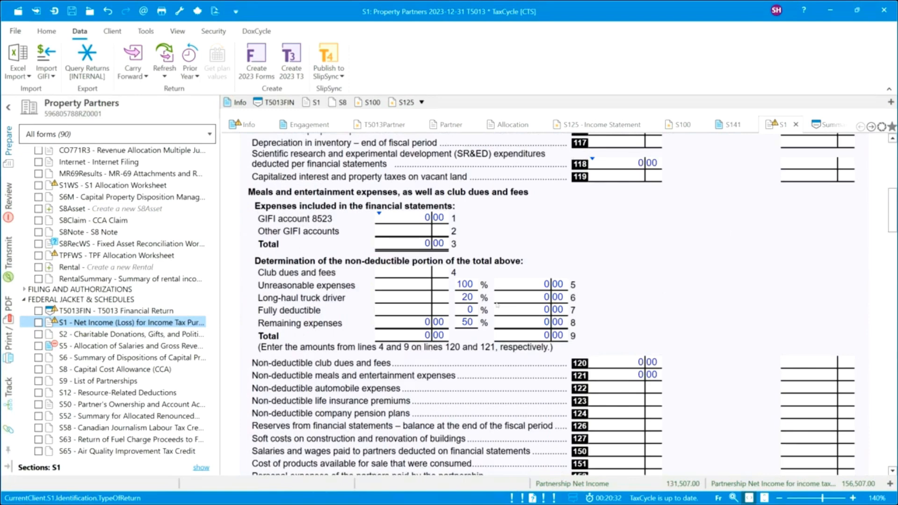
{"action": "scroll", "coordinate": [452, 342], "scroll_direction": "down", "scroll_amount": 3}
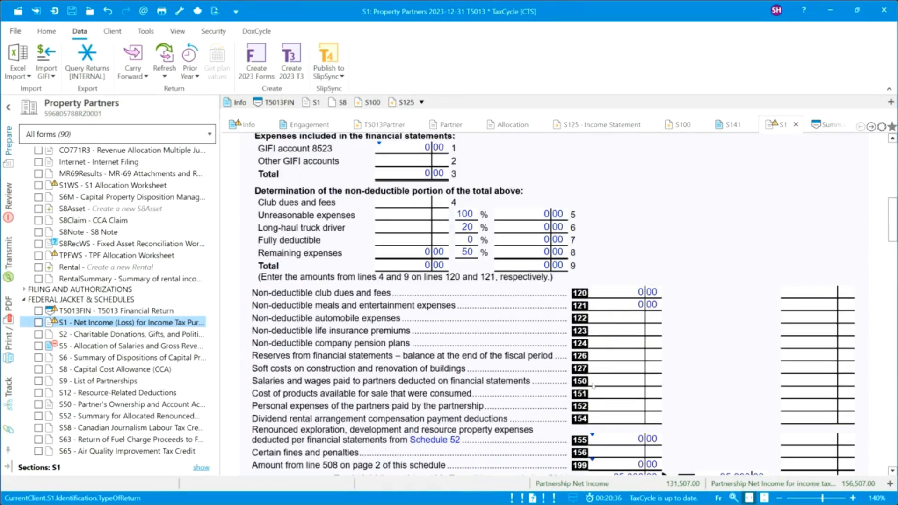
{"action": "left_click", "coordinate": [612, 385]}
{"action": "type", "text": "5000"}
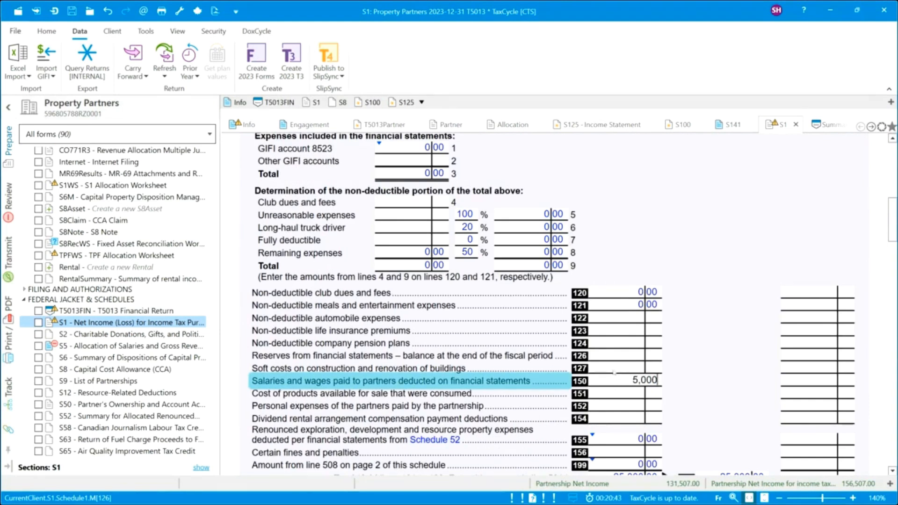
{"action": "key", "text": "shift+Tab"}
{"action": "scroll", "coordinate": [710, 414], "scroll_direction": "down", "scroll_amount": 3}
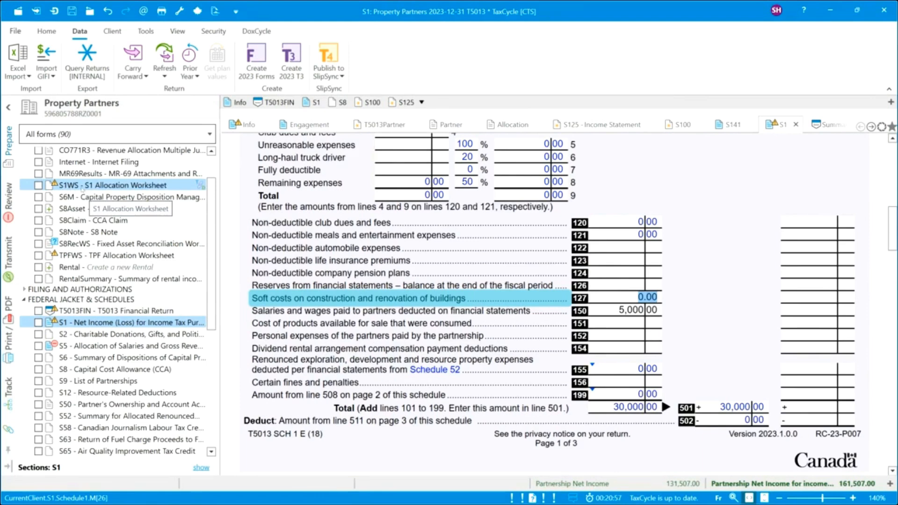
On the Property Partners S1 Allocation Worksheet, answer Yes to hiding the generic boxes section.
{"action": "left_click", "coordinate": [96, 185]}
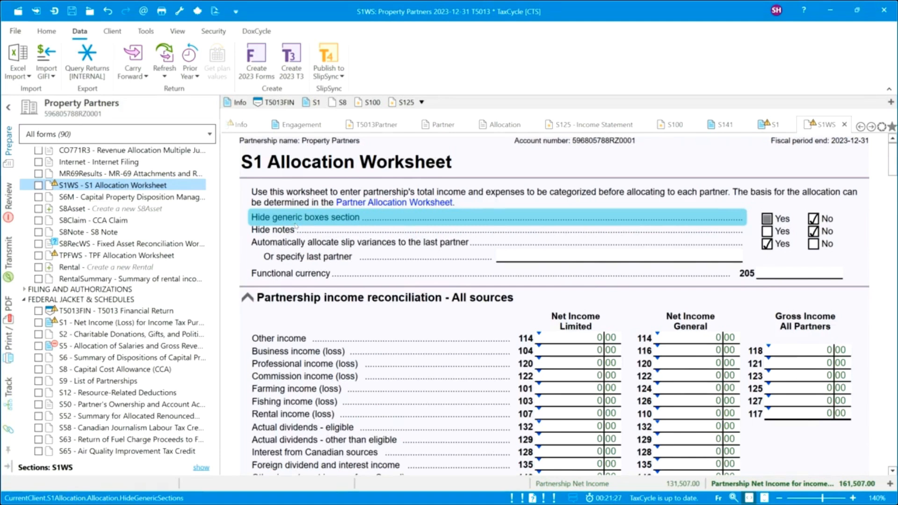
{"action": "left_click", "coordinate": [767, 219]}
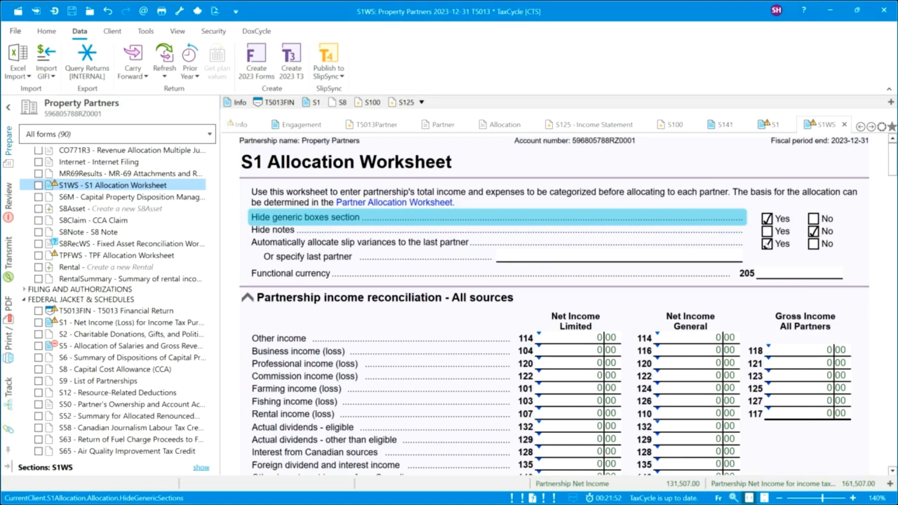
{"action": "left_click", "coordinate": [736, 256]}
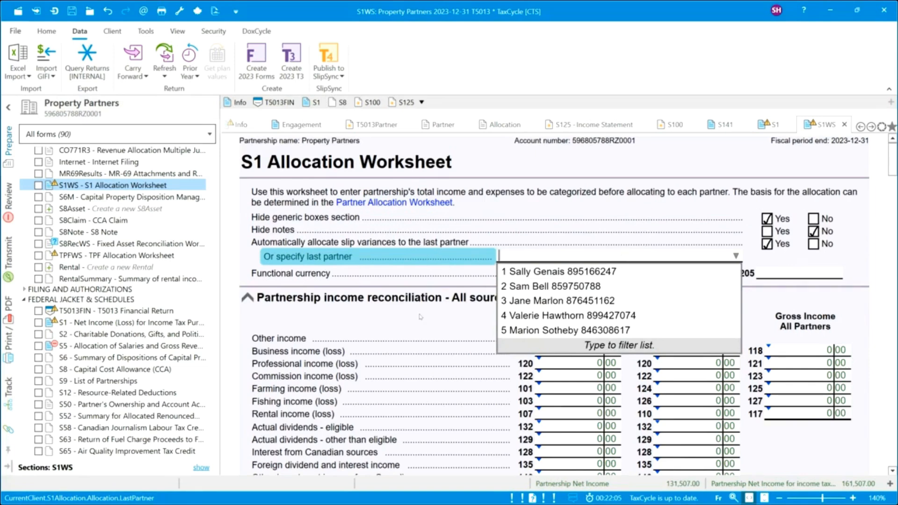
{"action": "left_click", "coordinate": [398, 317]}
{"action": "scroll", "coordinate": [488, 339], "scroll_direction": "down", "scroll_amount": 3}
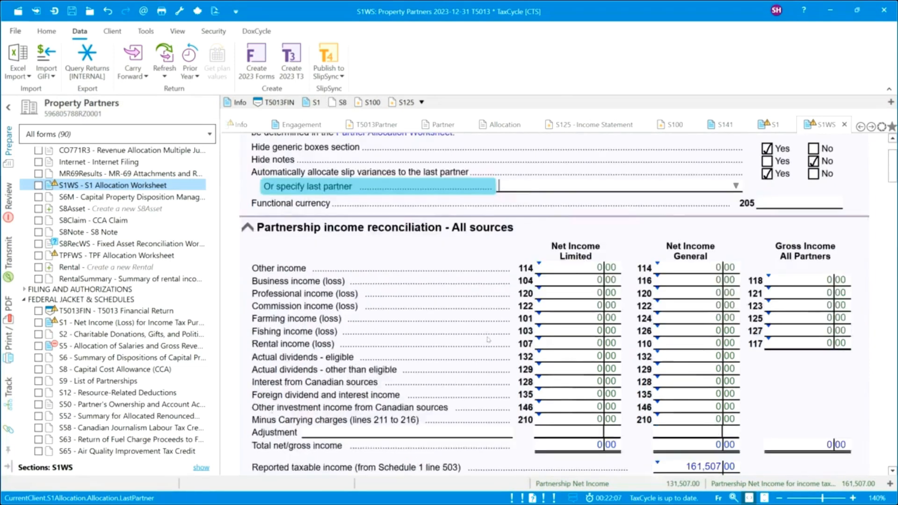
{"action": "scroll", "coordinate": [488, 340], "scroll_direction": "down", "scroll_amount": 3}
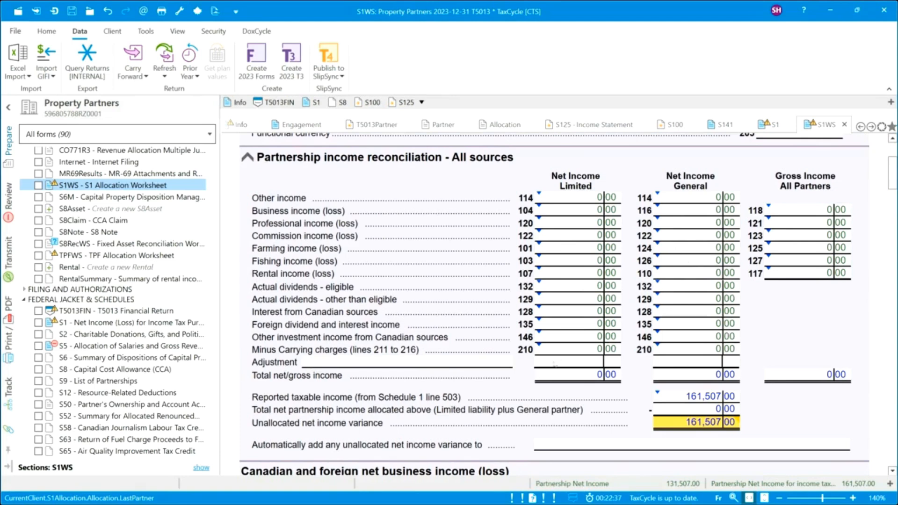
{"action": "scroll", "coordinate": [471, 436], "scroll_direction": "down", "scroll_amount": 5}
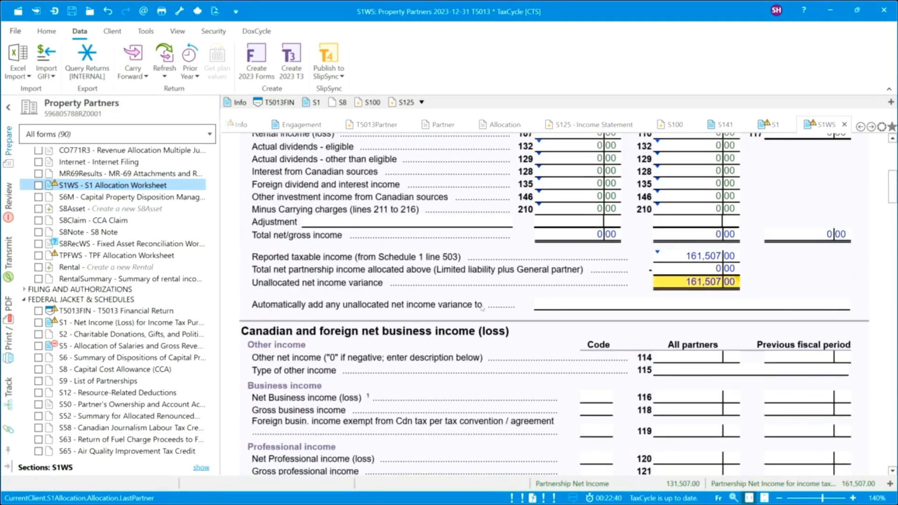
Allocate the unallocated variance to 116 Business Income (Loss), giving 161,507.00 on 116ADJ.
{"action": "left_click", "coordinate": [844, 305]}
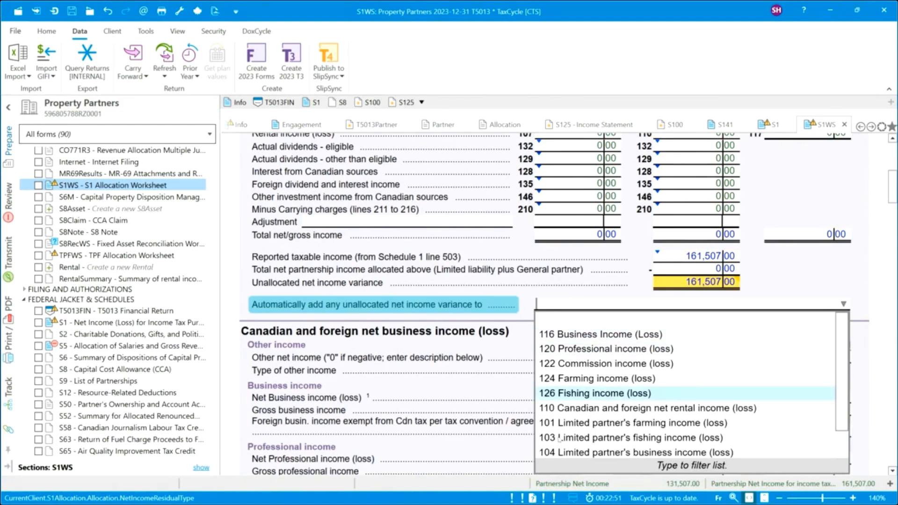
{"action": "left_click", "coordinate": [578, 335]}
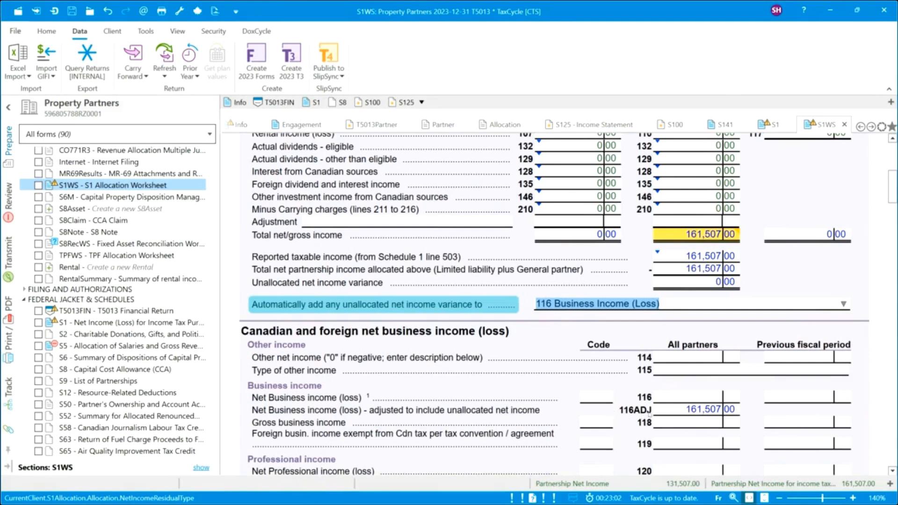
{"action": "left_click", "coordinate": [682, 398]}
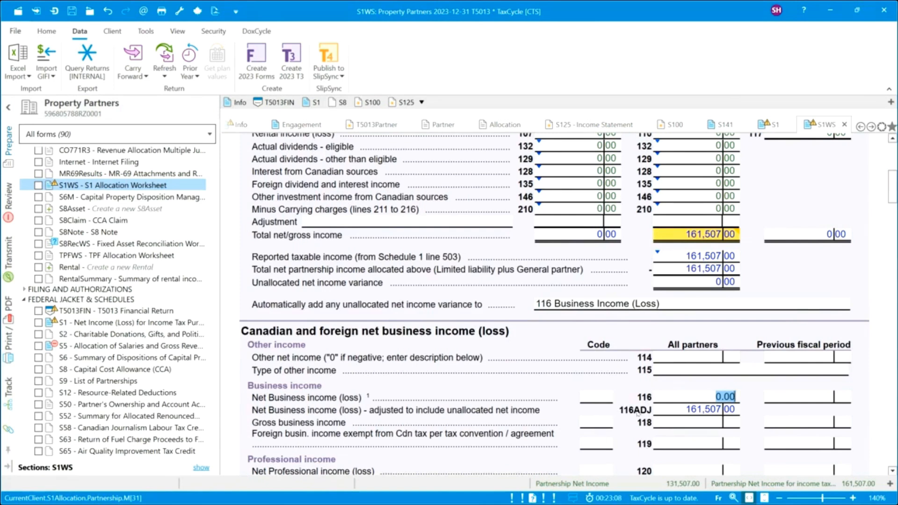
{"action": "left_click", "coordinate": [670, 413]}
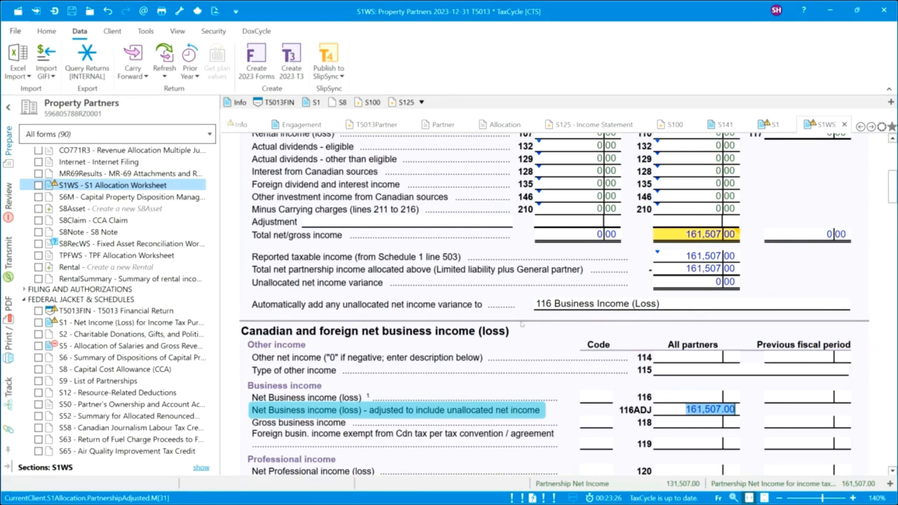
Enter 2,205,737 as gross business income on line 118.
{"action": "scroll", "coordinate": [588, 389], "scroll_direction": "down", "scroll_amount": 4}
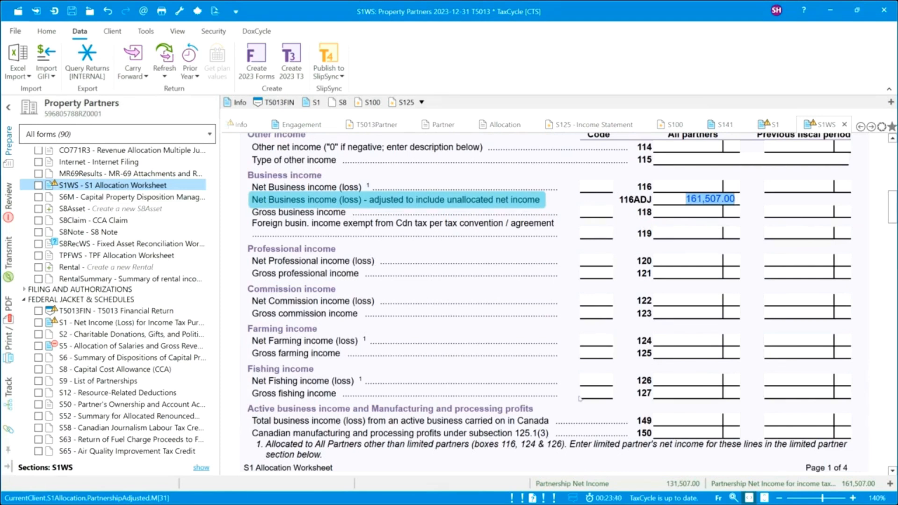
{"action": "left_click", "coordinate": [682, 215]}
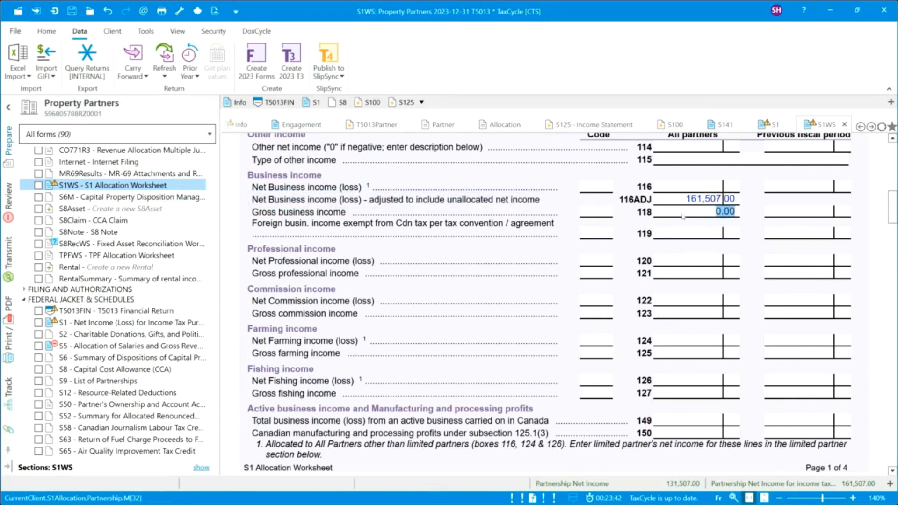
{"action": "type", "text": "2,205,737"}
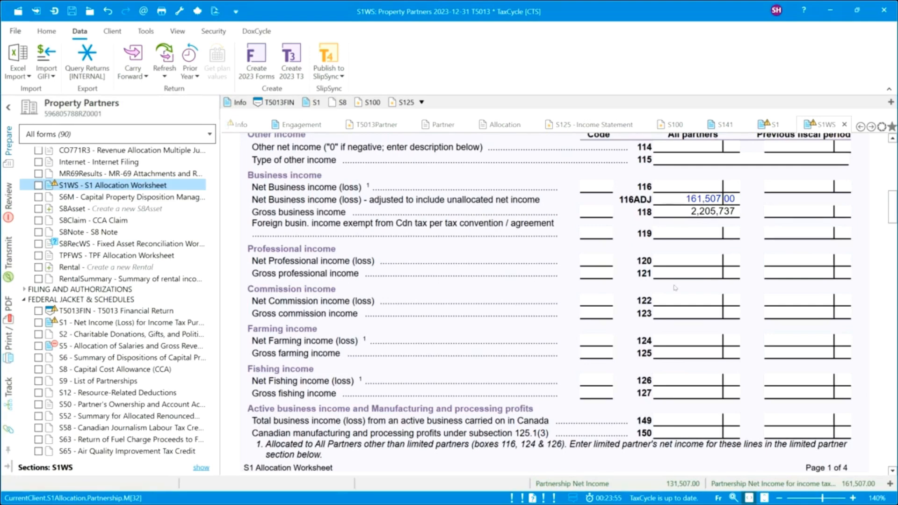
{"action": "scroll", "coordinate": [675, 287], "scroll_direction": "down", "scroll_amount": 8}
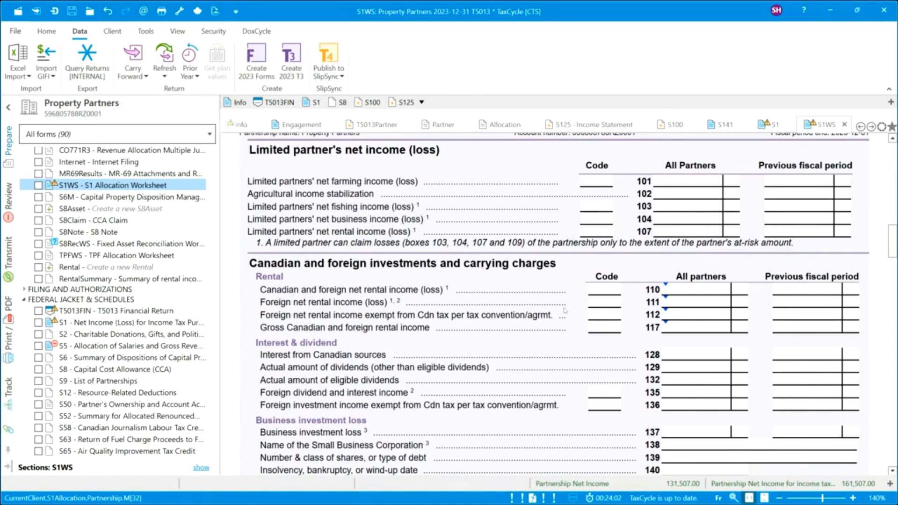
Enter 10,000 eligible dividends on line 132 and 1,500 carrying charges on line 211.
{"action": "left_click", "coordinate": [676, 383]}
{"action": "type", "text": "10,00"}
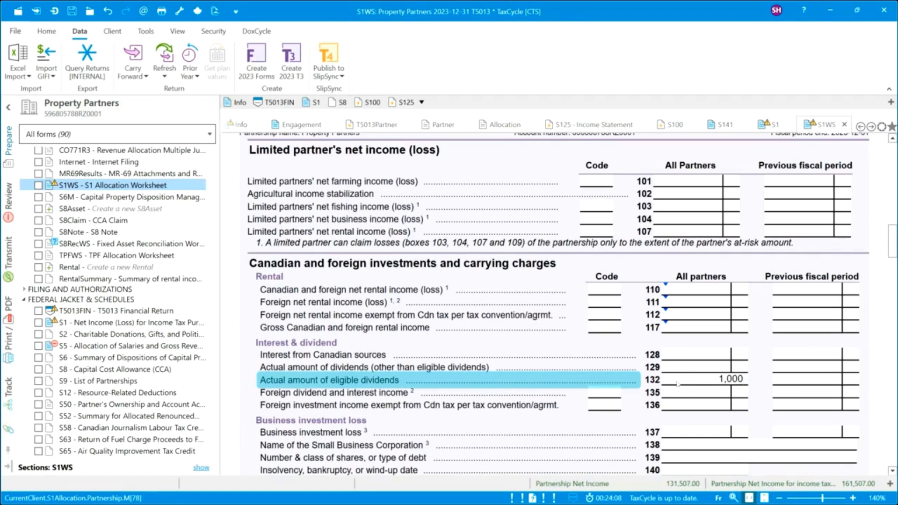
{"action": "type", "text": "0"}
{"action": "scroll", "coordinate": [678, 414], "scroll_direction": "down", "scroll_amount": 3}
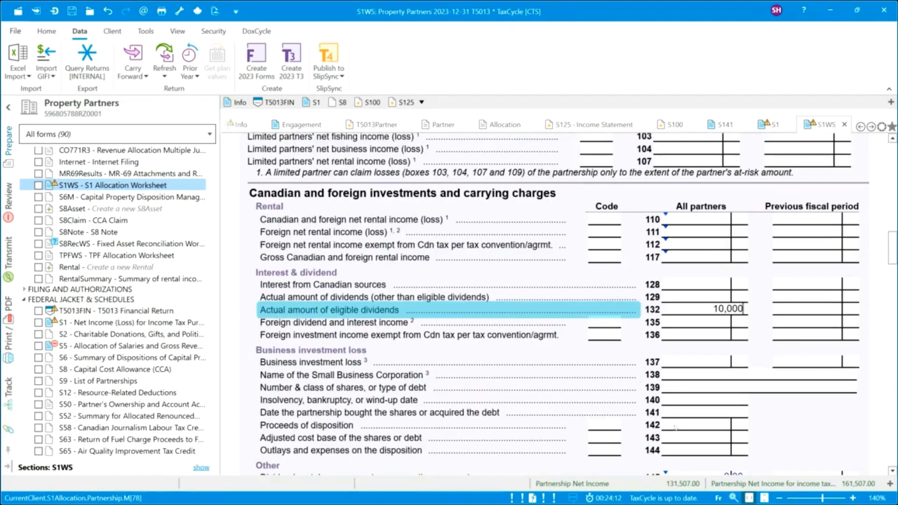
{"action": "scroll", "coordinate": [675, 427], "scroll_direction": "down", "scroll_amount": 6}
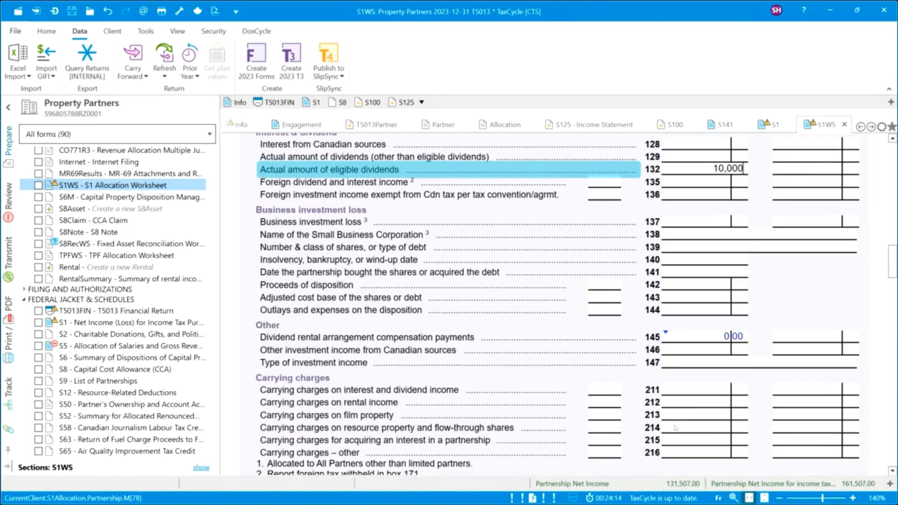
{"action": "left_click", "coordinate": [688, 391]}
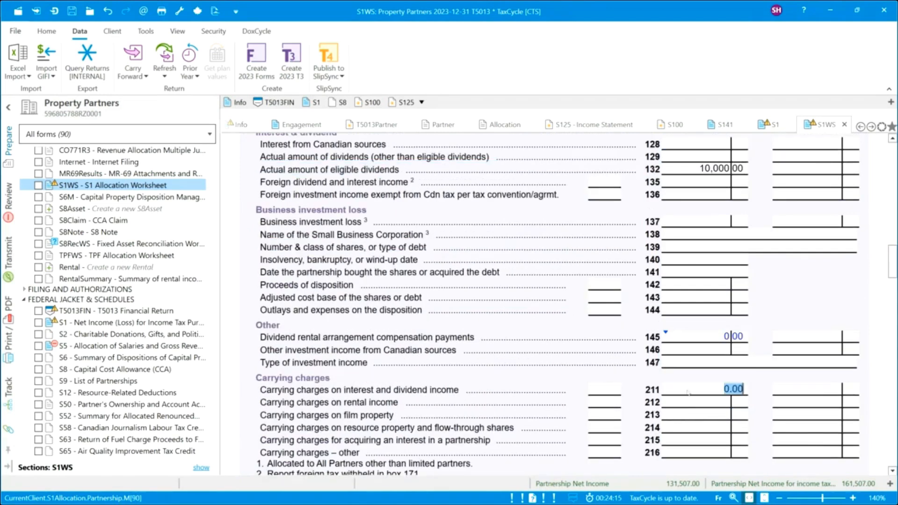
{"action": "type", "text": "1500"}
{"action": "left_click", "coordinate": [683, 290]}
{"action": "scroll", "coordinate": [683, 290], "scroll_direction": "up", "scroll_amount": 10}
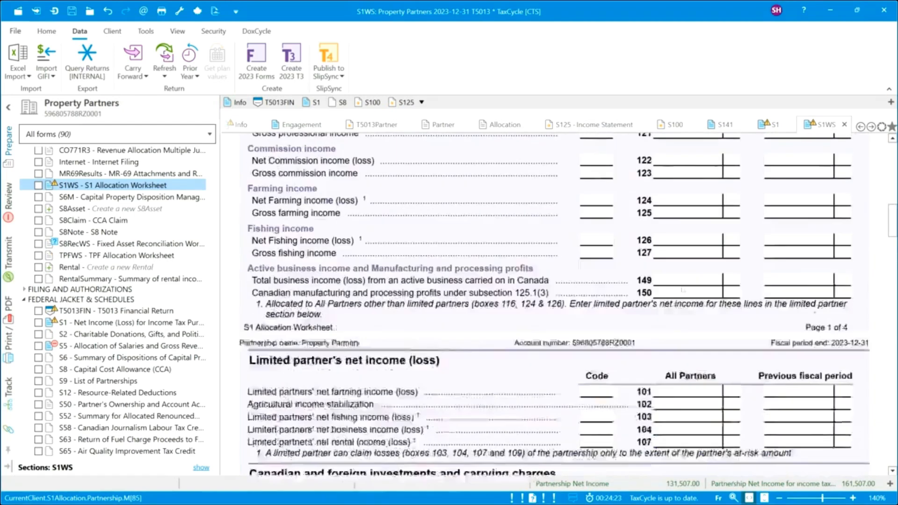
{"action": "scroll", "coordinate": [682, 290], "scroll_direction": "up", "scroll_amount": 10}
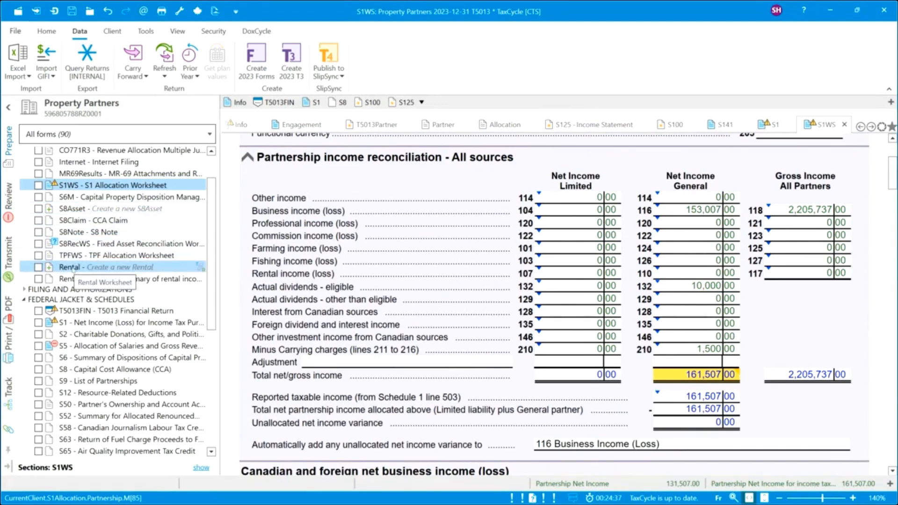
Create a Rental Worksheet for Property Partners and set the property's province to QC.
{"action": "left_click", "coordinate": [70, 267]}
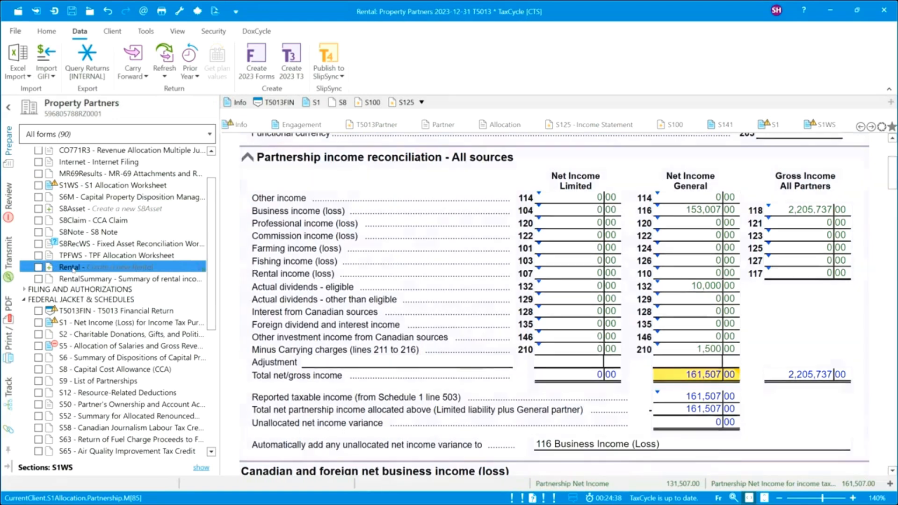
{"action": "left_click", "coordinate": [47, 31]}
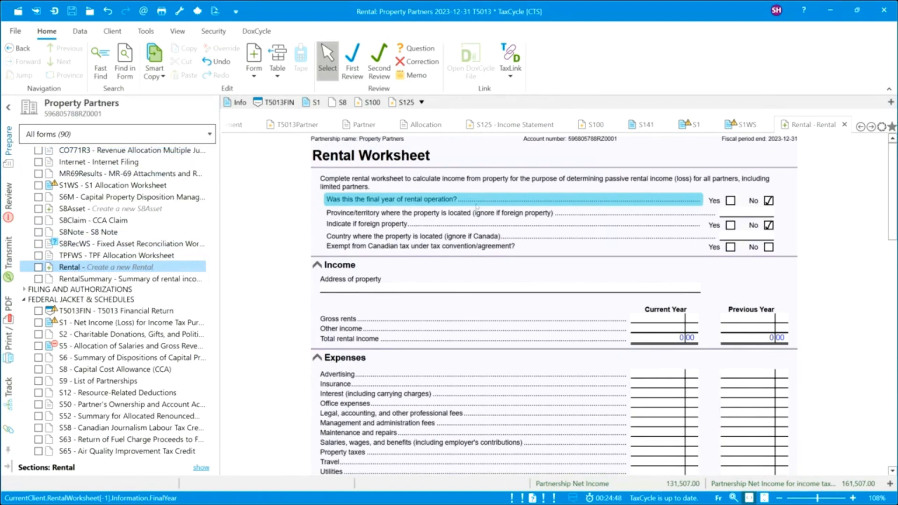
{"action": "left_click", "coordinate": [737, 217]}
{"action": "type", "text": "QC"}
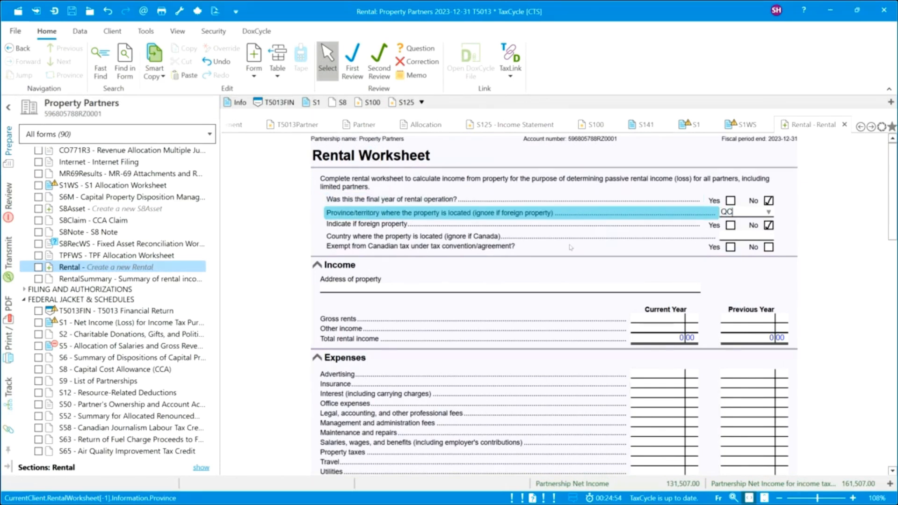
{"action": "left_click", "coordinate": [414, 286]}
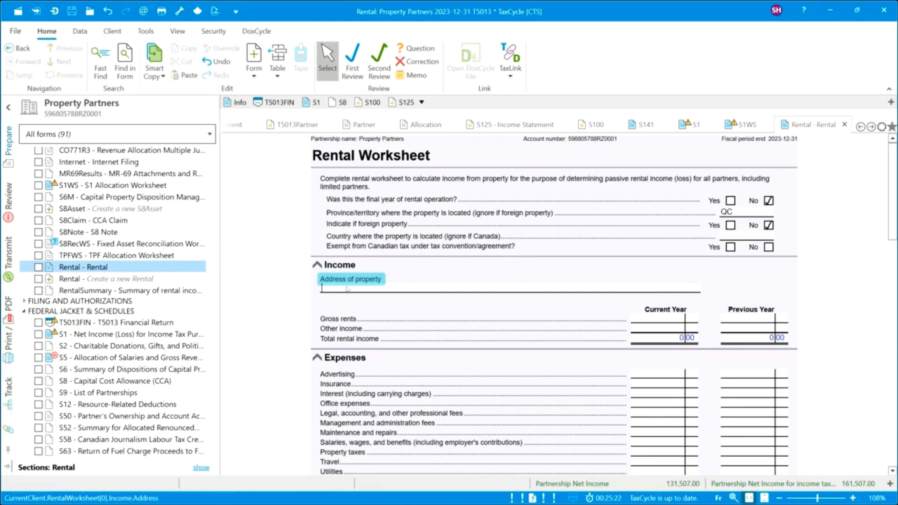
Enter the property address 1234 main street and 76,000 gross rents.
{"action": "type", "text": "1234 main street"}
{"action": "left_click", "coordinate": [645, 322]}
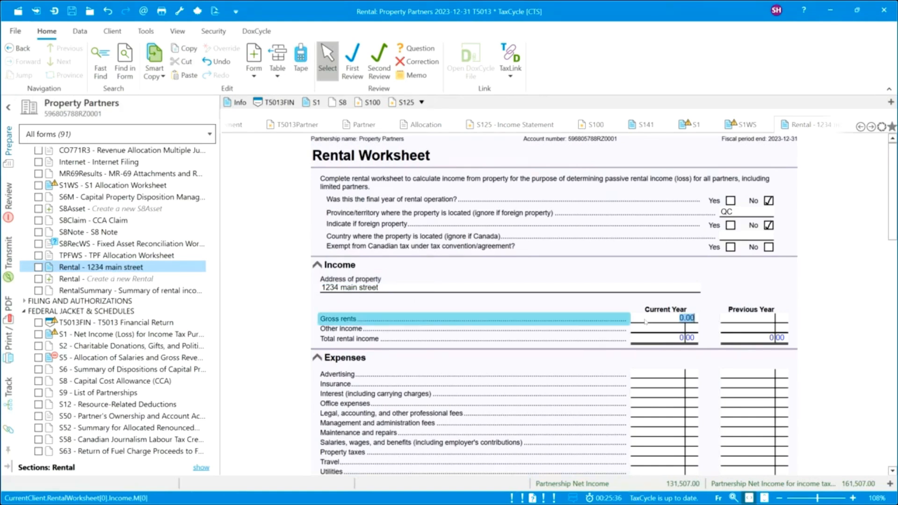
{"action": "type", "text": "76,000"}
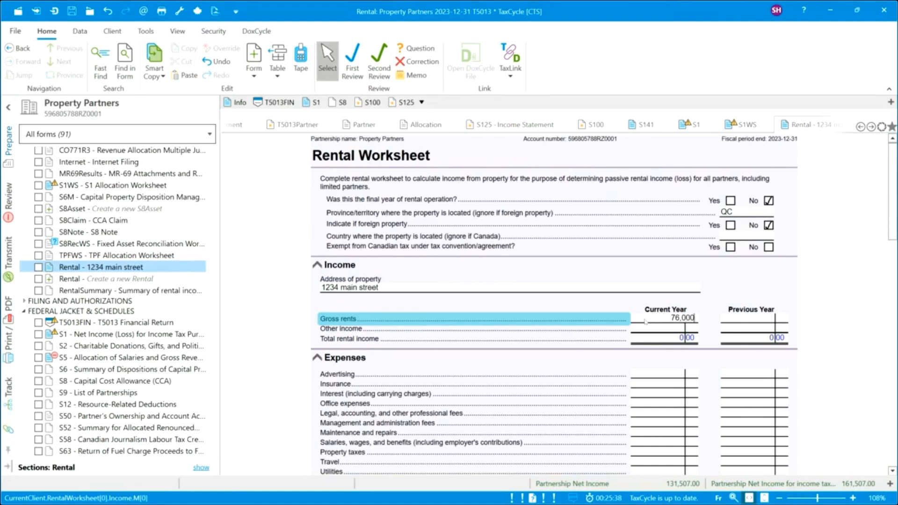
Enter expenses of 2,500 advertising, 12,500 insurance, 5,000 interest and 550 office expenses.
{"action": "left_click", "coordinate": [659, 375]}
{"action": "type", "text": "2500"}
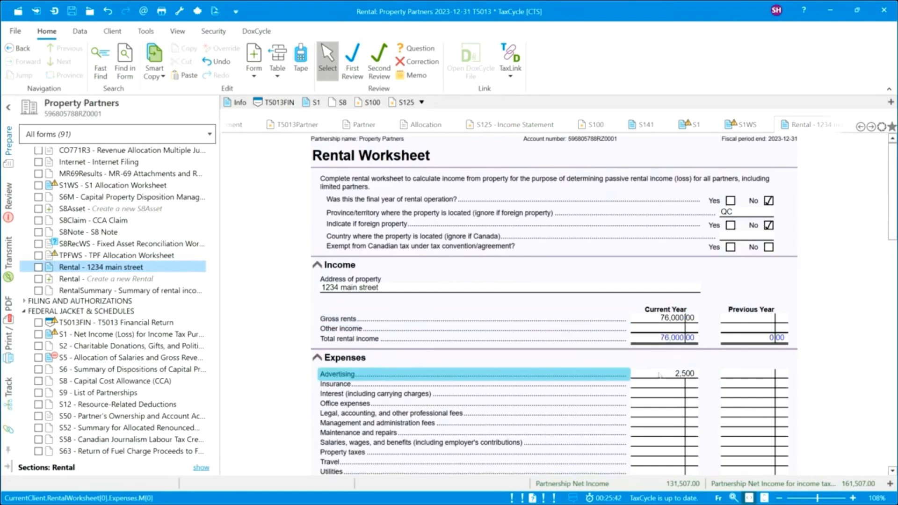
{"action": "key", "text": "Return"}
{"action": "type", "text": "12500"}
{"action": "key", "text": "Return"}
{"action": "type", "text": "5000"}
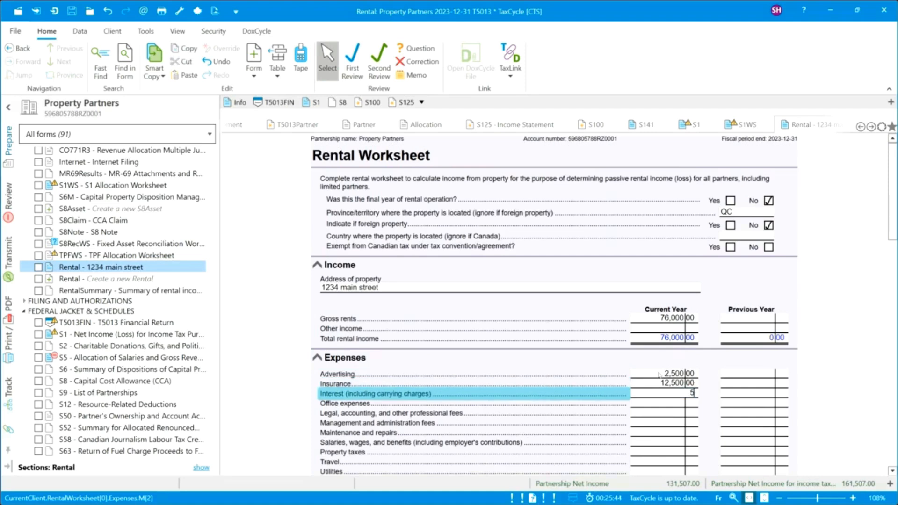
{"action": "key", "text": "Return"}
{"action": "type", "text": "550"}
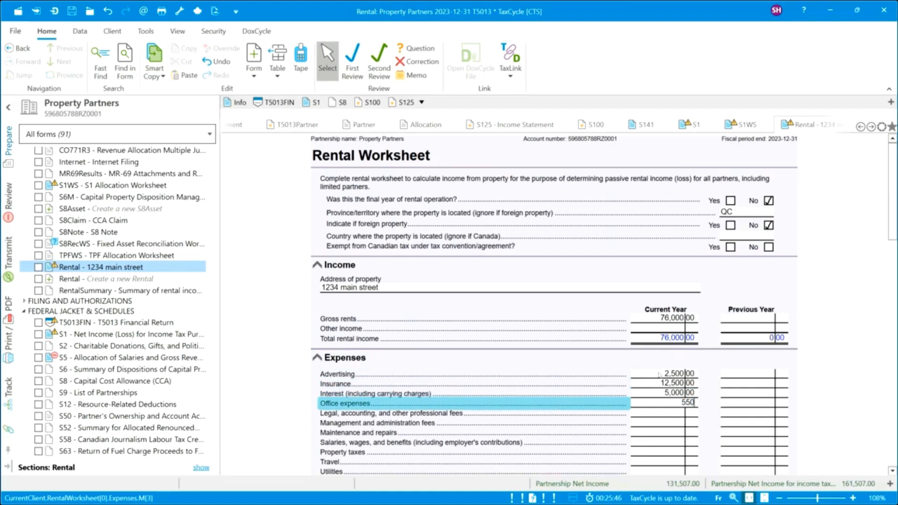
Enter 7,500 legal and accounting, 10,000 management, 800 maintenance and 25,000 property taxes.
{"action": "key", "text": "Return"}
{"action": "type", "text": "7500"}
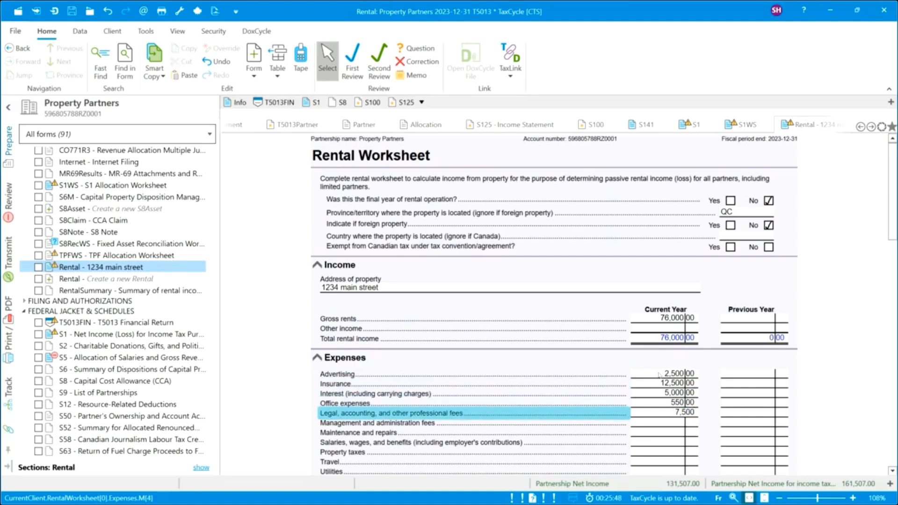
{"action": "key", "text": "Return"}
{"action": "type", "text": "10,00"}
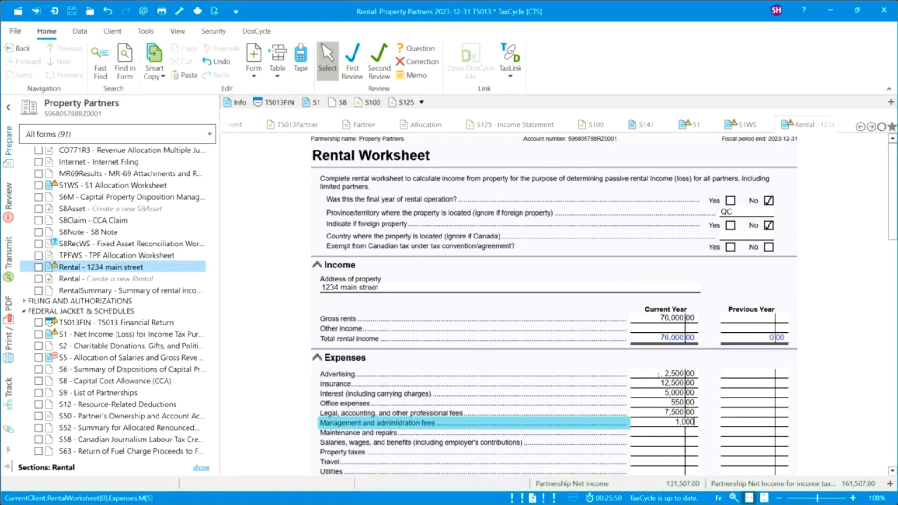
{"action": "type", "text": "0"}
{"action": "key", "text": "Return"}
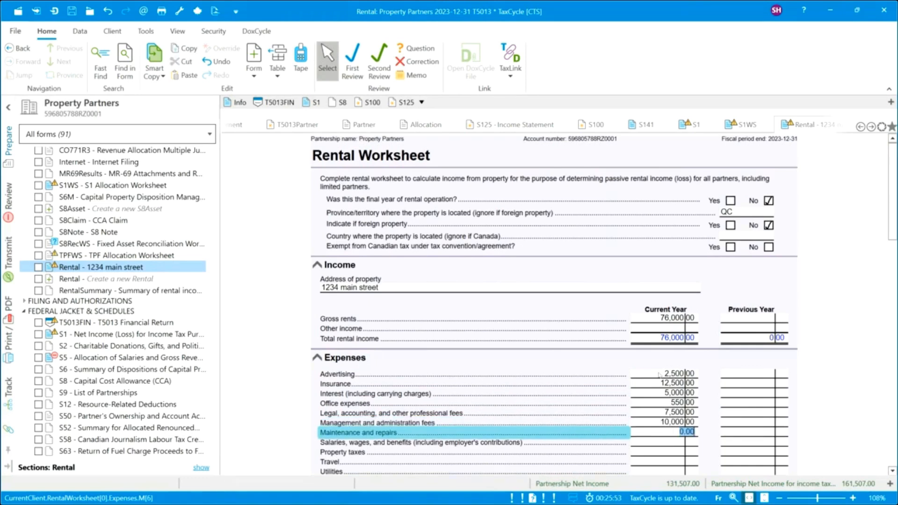
{"action": "type", "text": "800"}
{"action": "key", "text": "Return"}
{"action": "key", "text": "Return"}
{"action": "type", "text": "25"}
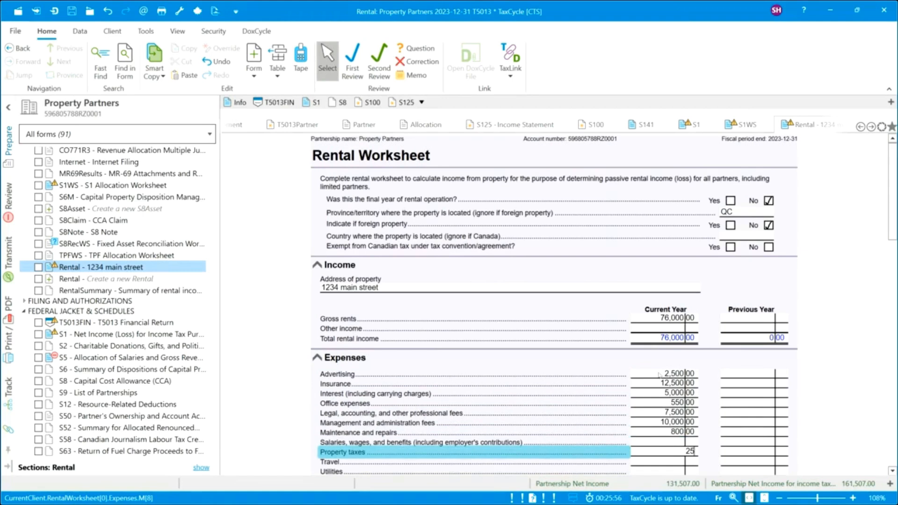
{"action": "type", "text": ",000"}
{"action": "key", "text": "Return"}
{"action": "key", "text": "Return"}
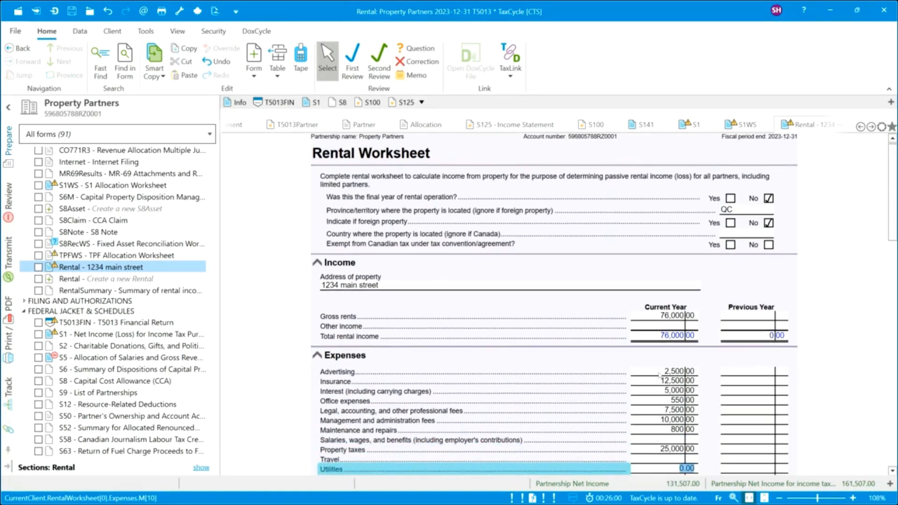
Enter 5,500 utilities on the Rental Worksheet.
{"action": "type", "text": "5500"}
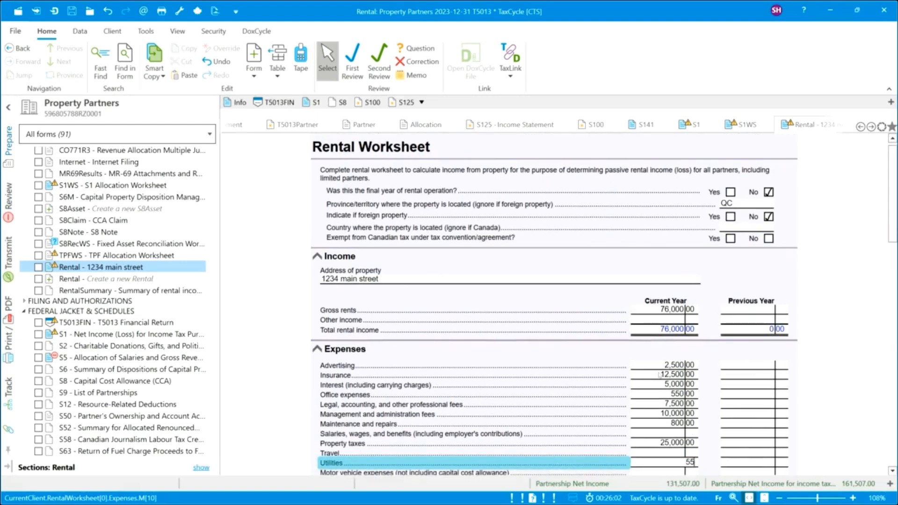
{"action": "left_click", "coordinate": [655, 395]}
{"action": "scroll", "coordinate": [655, 395], "scroll_direction": "down", "scroll_amount": 3}
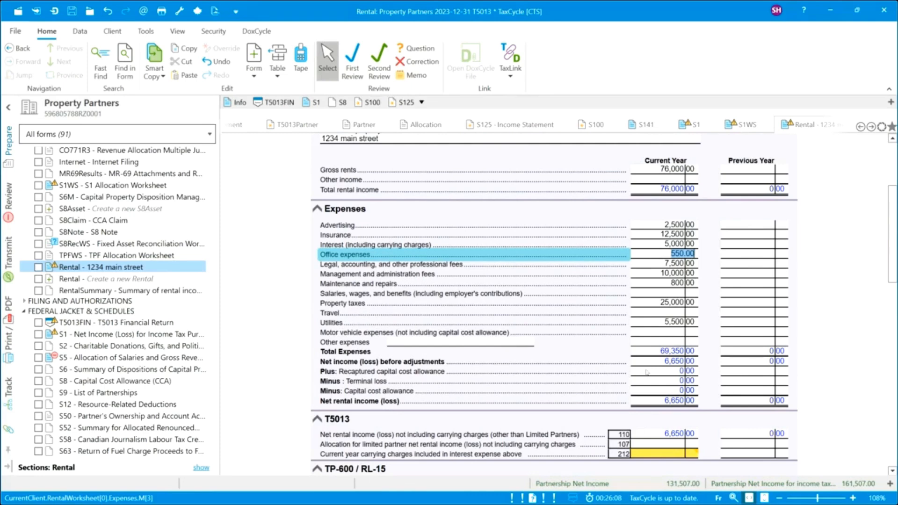
{"action": "scroll", "coordinate": [646, 372], "scroll_direction": "down", "scroll_amount": 3}
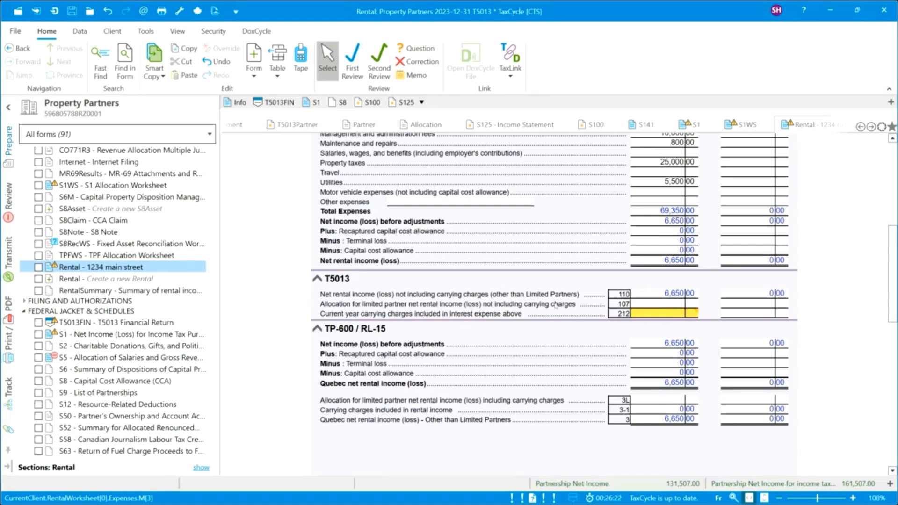
Review lines 107 and 3L, then enter 2,500 current-year carrying charges on line 212.
{"action": "left_click", "coordinate": [653, 306]}
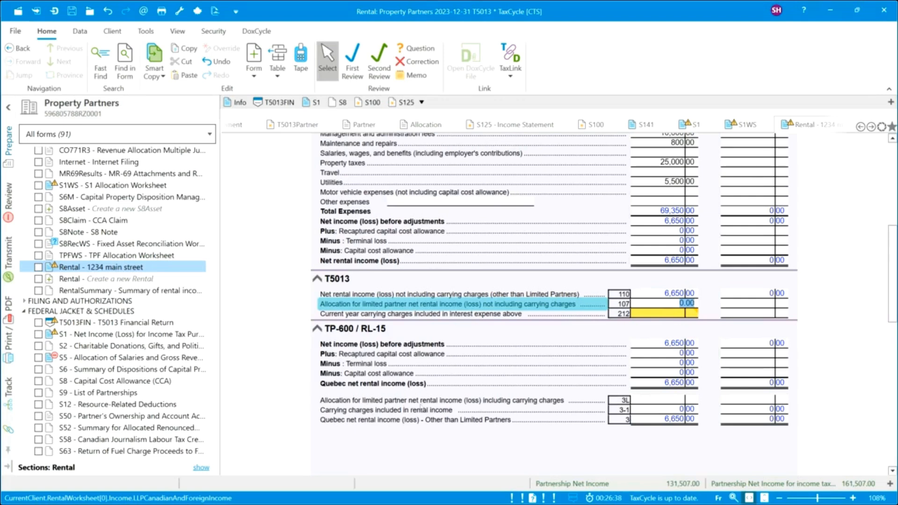
{"action": "left_click", "coordinate": [660, 401]}
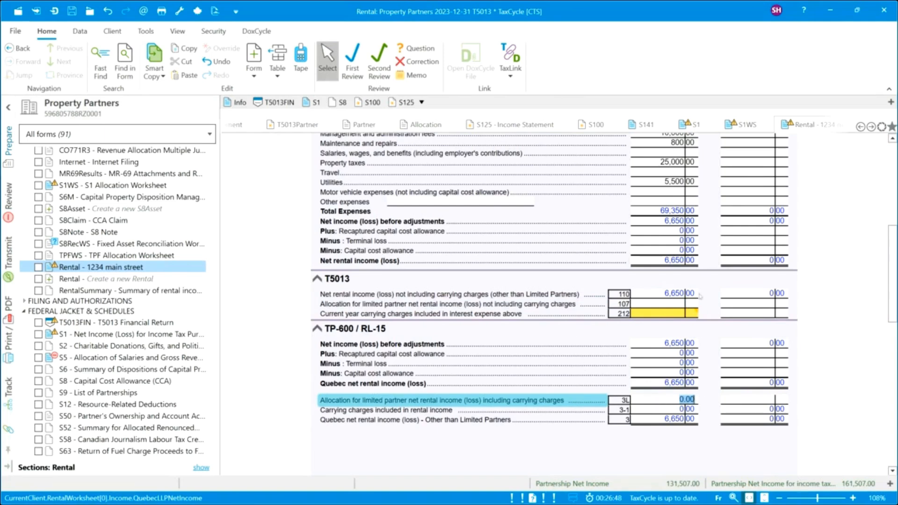
{"action": "left_click", "coordinate": [663, 314]}
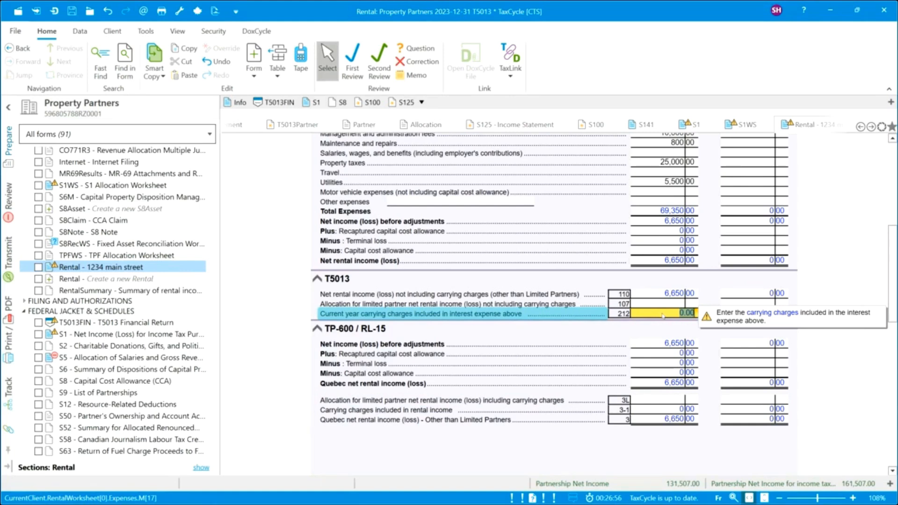
{"action": "type", "text": "2,500"}
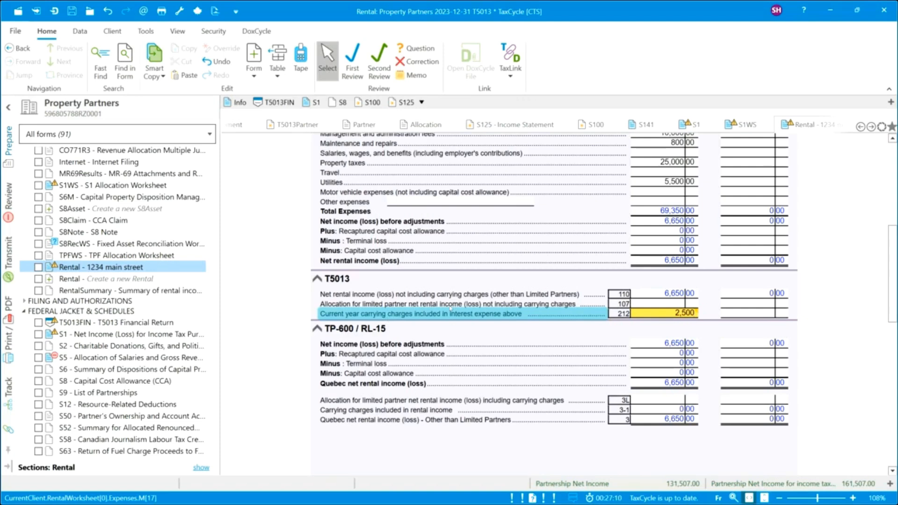
{"action": "left_click", "coordinate": [656, 304]}
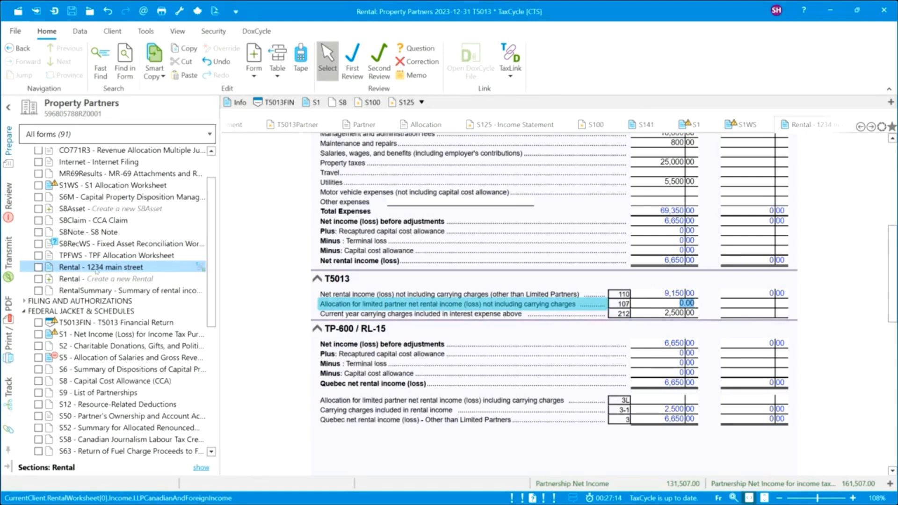
Add an S8Asset in class 1-a Buildings with the description 'Building'.
{"action": "left_click", "coordinate": [80, 209]}
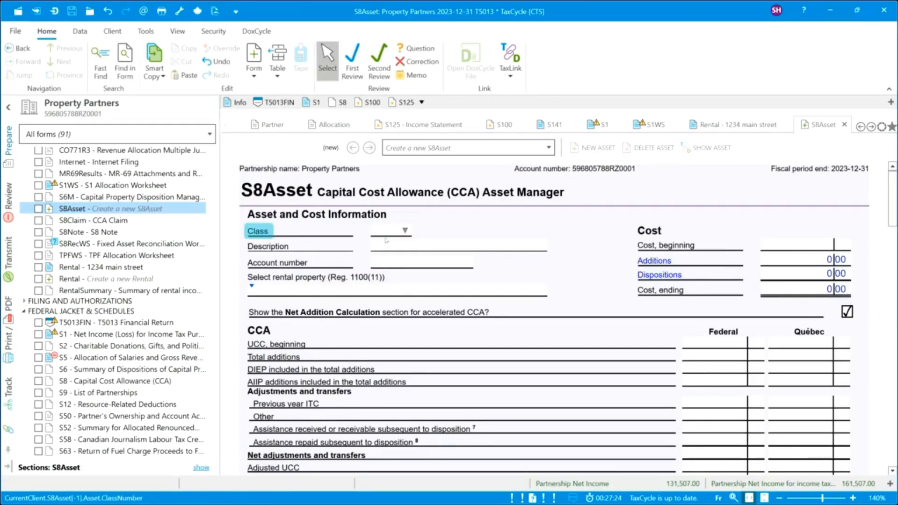
{"action": "left_click", "coordinate": [405, 230]}
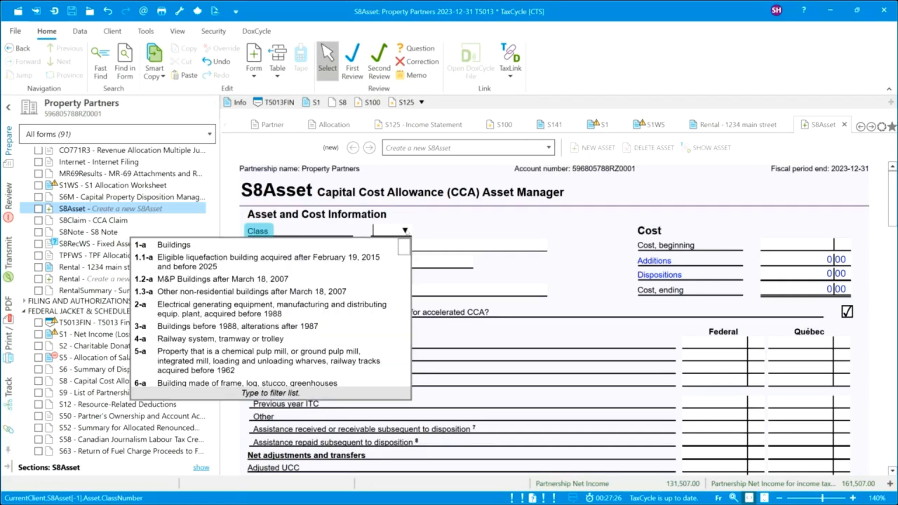
{"action": "left_click", "coordinate": [381, 246]}
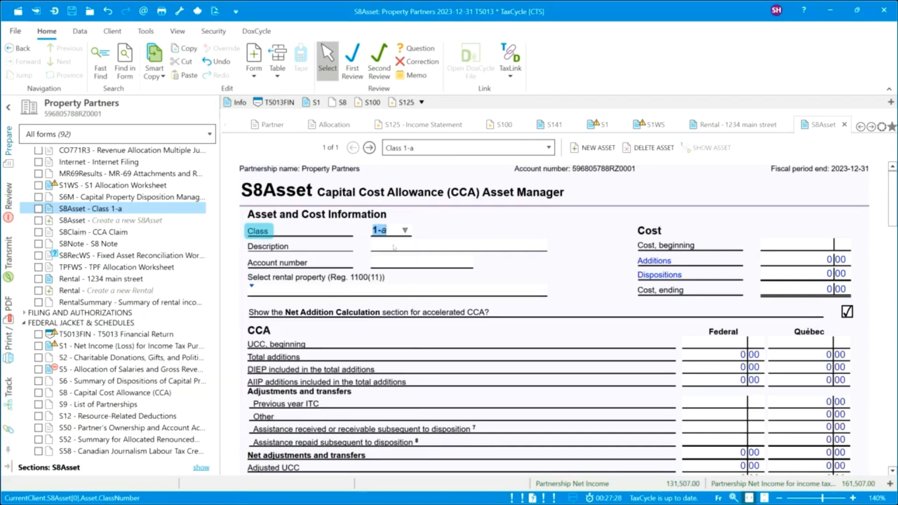
{"action": "left_click", "coordinate": [394, 247]}
{"action": "type", "text": "Building"}
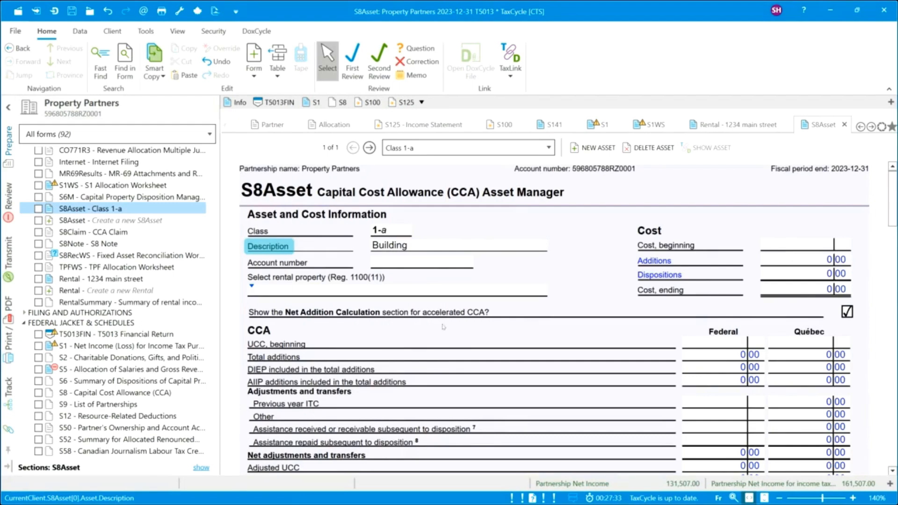
{"action": "scroll", "coordinate": [434, 346], "scroll_direction": "down", "scroll_amount": 10}
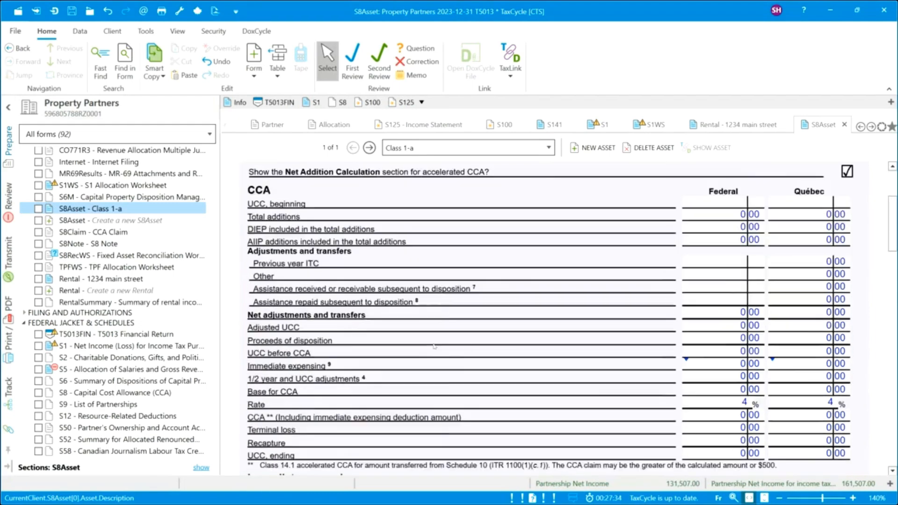
{"action": "scroll", "coordinate": [435, 346], "scroll_direction": "down", "scroll_amount": 10}
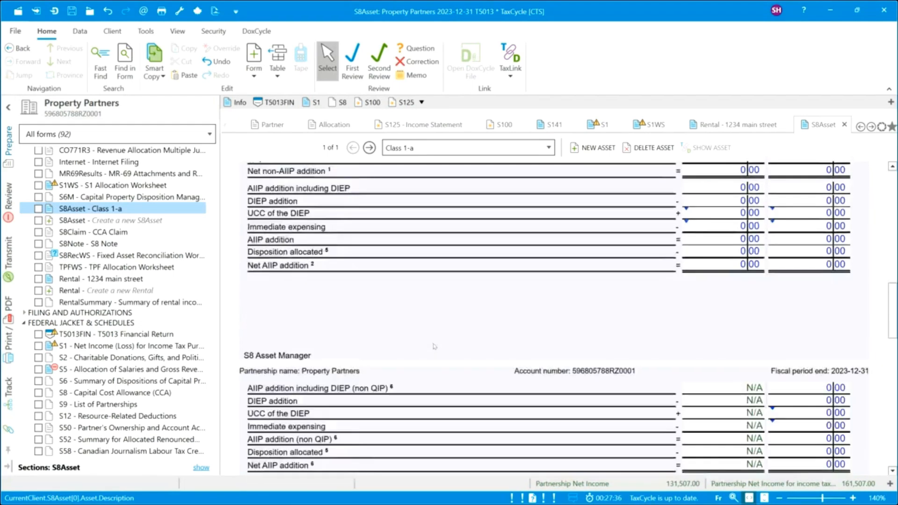
{"action": "scroll", "coordinate": [435, 347], "scroll_direction": "down", "scroll_amount": 7}
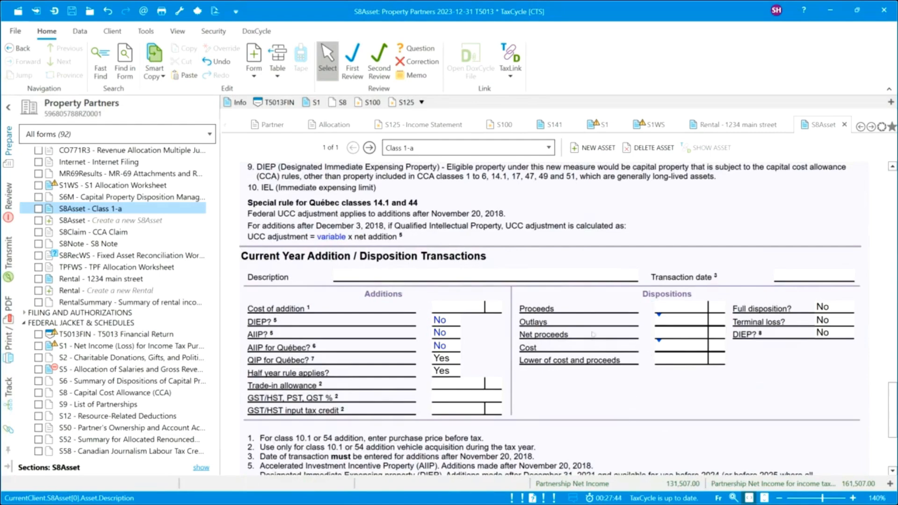
{"action": "scroll", "coordinate": [593, 334], "scroll_direction": "up", "scroll_amount": 10}
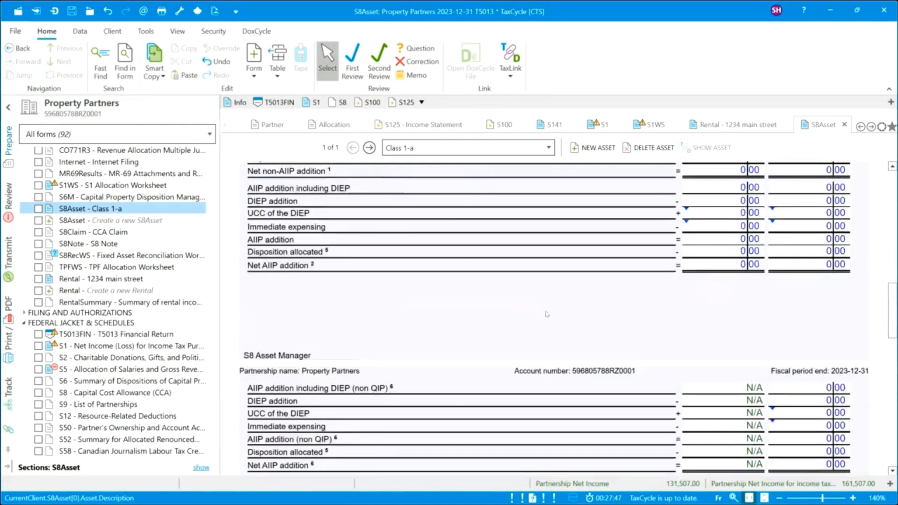
{"action": "scroll", "coordinate": [547, 314], "scroll_direction": "up", "scroll_amount": 10}
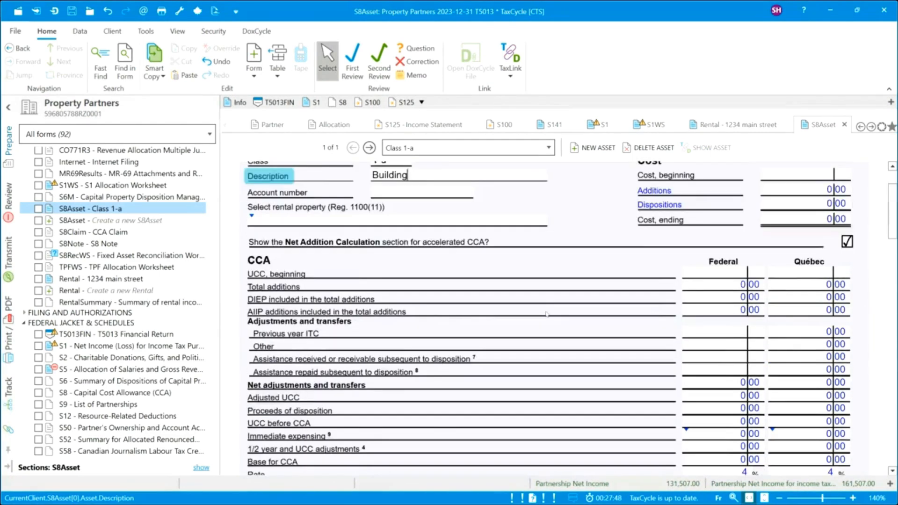
{"action": "scroll", "coordinate": [547, 314], "scroll_direction": "up", "scroll_amount": 2}
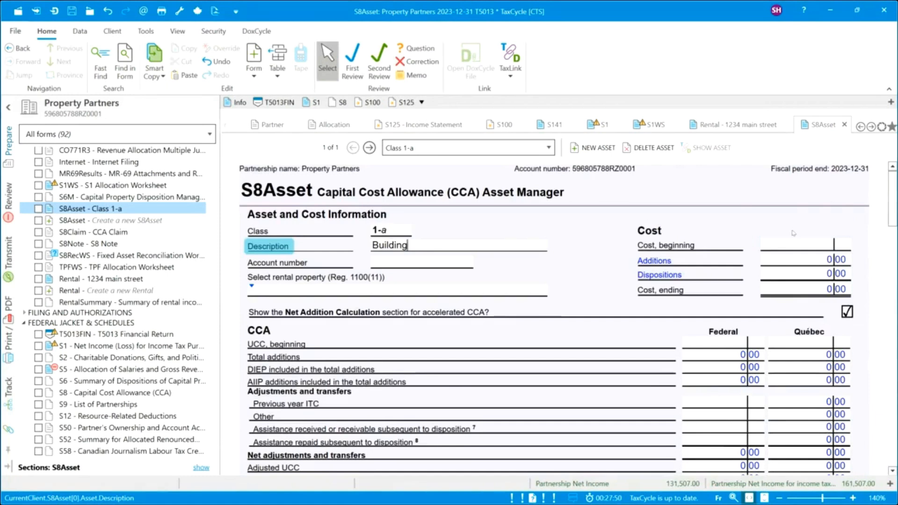
Give the Building 1,250,000 opening cost and 1,225,000 federal and Québec UCC, linked to 1234 main street.
{"action": "left_click", "coordinate": [789, 249]}
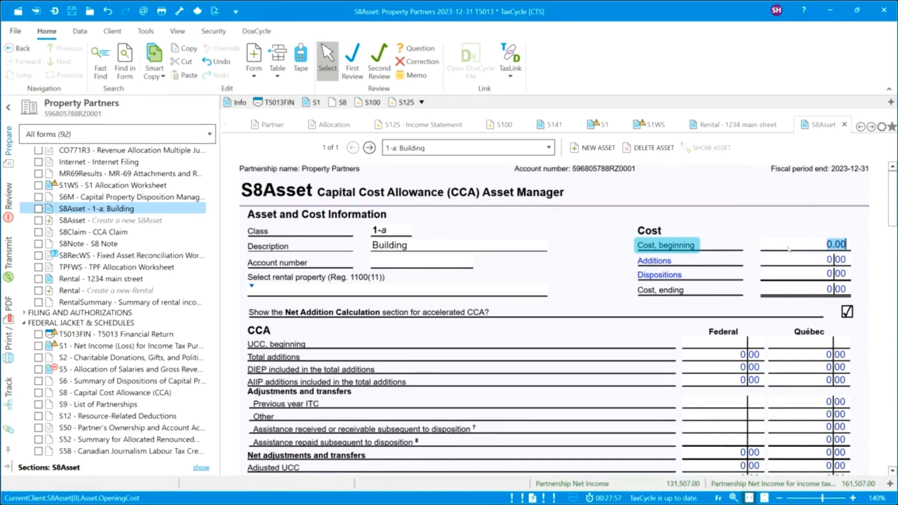
{"action": "type", "text": "1250000"}
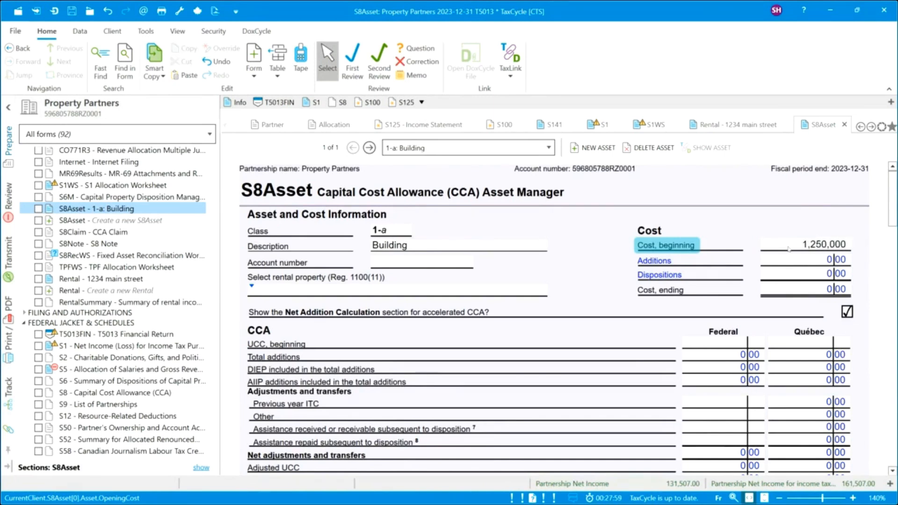
{"action": "left_click", "coordinate": [715, 345]}
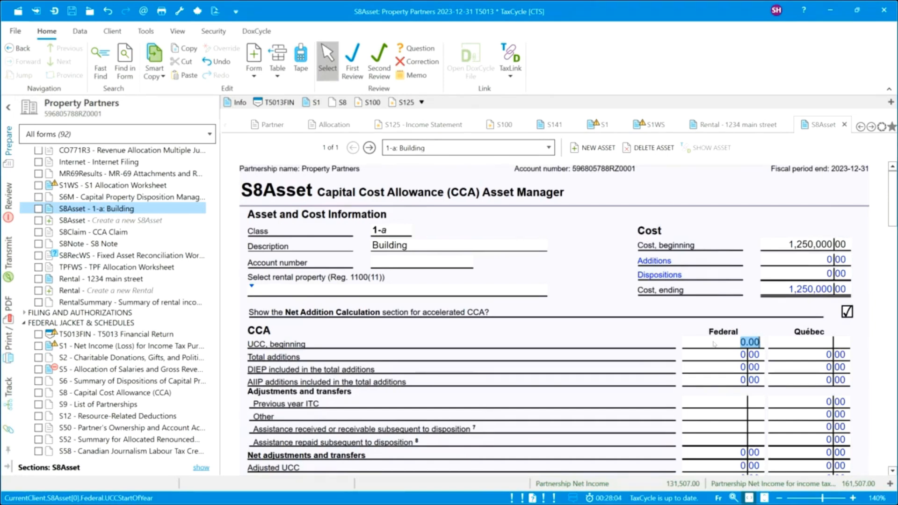
{"action": "type", "text": "1225000"}
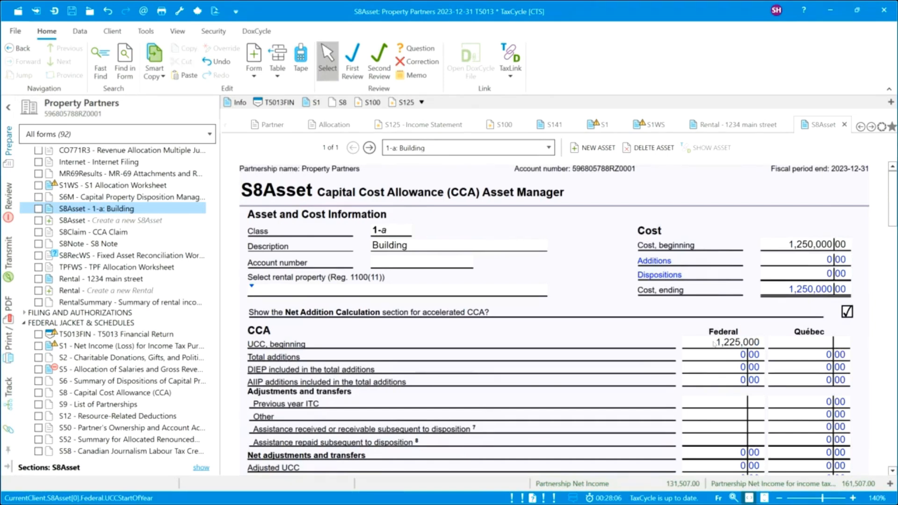
{"action": "left_click", "coordinate": [785, 343]}
{"action": "type", "text": "1,22"}
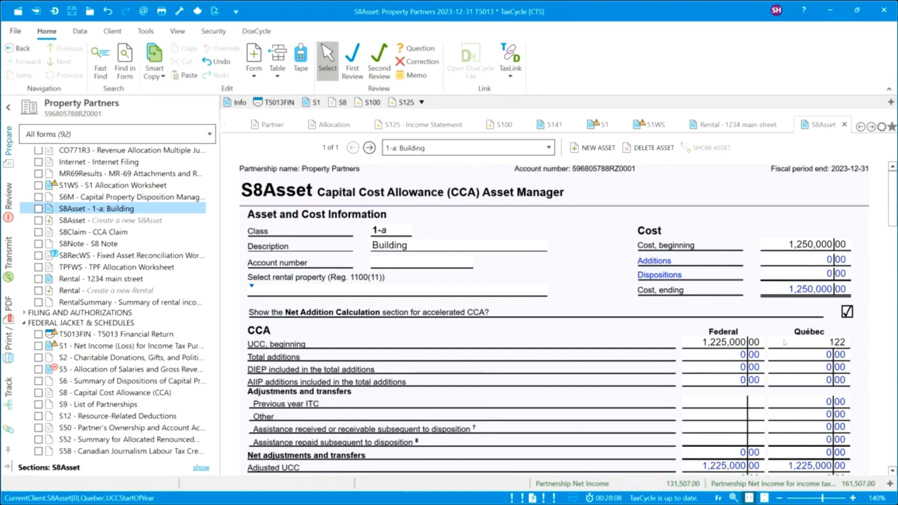
{"action": "type", "text": "5,000"}
{"action": "left_click", "coordinate": [720, 357]}
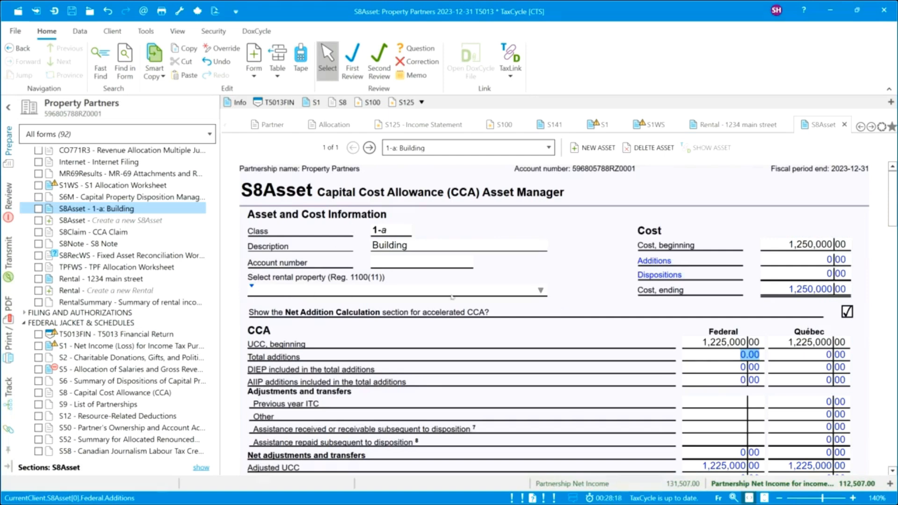
{"action": "left_click", "coordinate": [541, 291]}
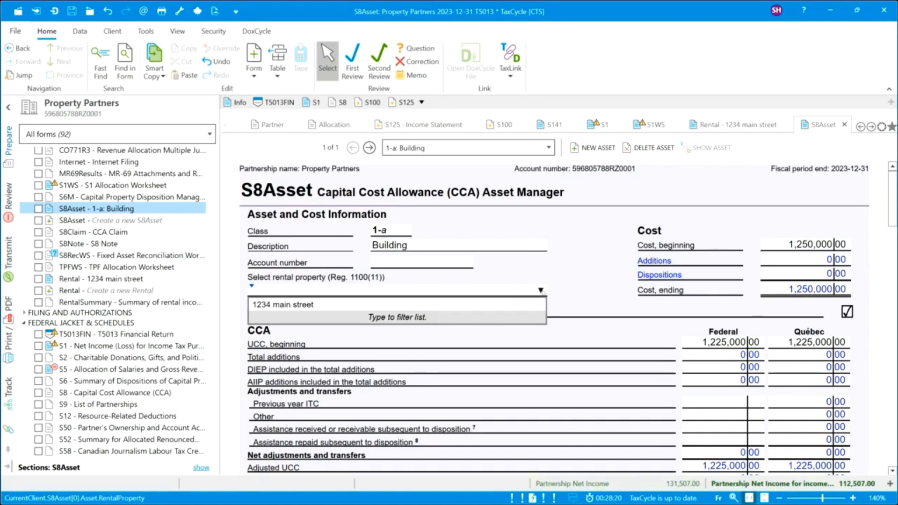
{"action": "left_click", "coordinate": [465, 305]}
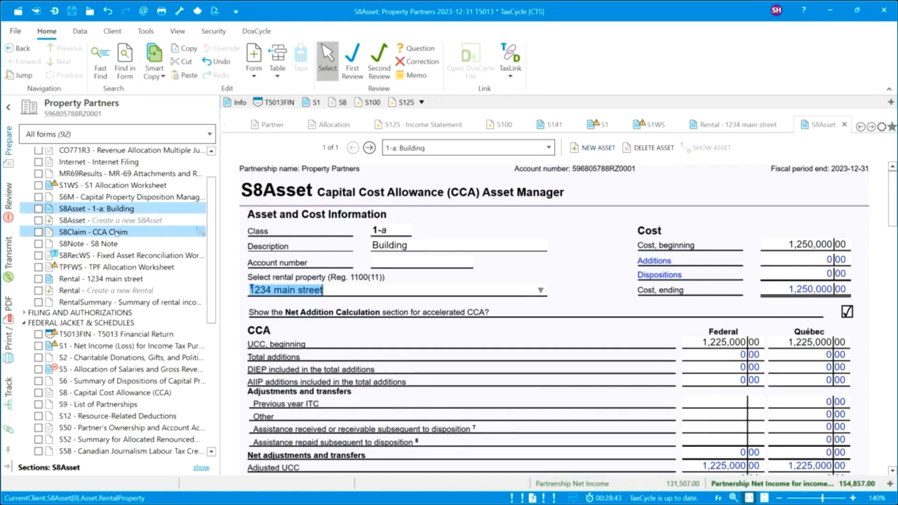
Review the S8Claim form's 6,650 class 1-a buildings claim, then open the S8RecWS worksheet.
{"action": "left_click", "coordinate": [118, 233]}
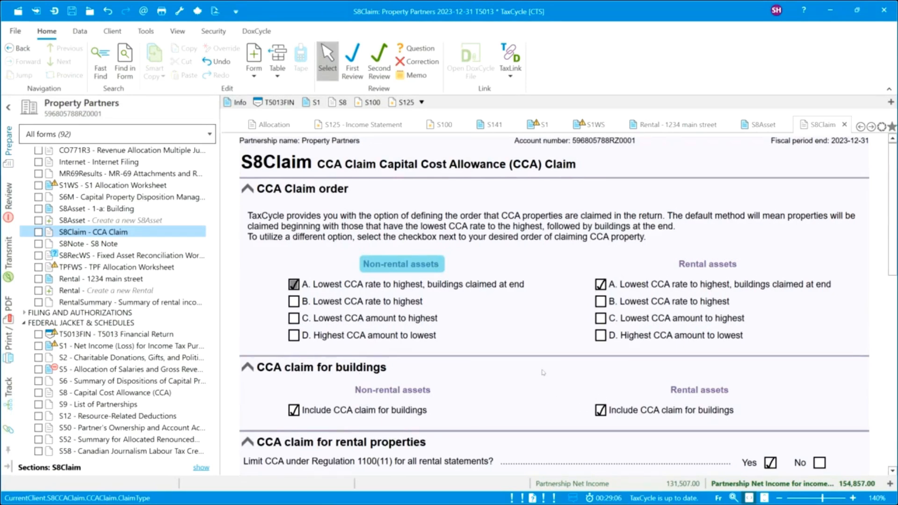
{"action": "scroll", "coordinate": [543, 372], "scroll_direction": "down", "scroll_amount": 3}
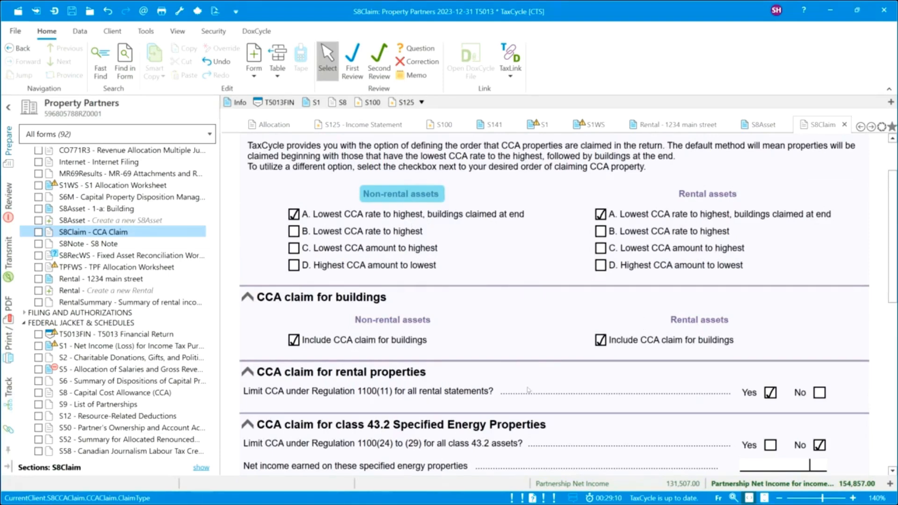
{"action": "scroll", "coordinate": [528, 391], "scroll_direction": "down", "scroll_amount": 3}
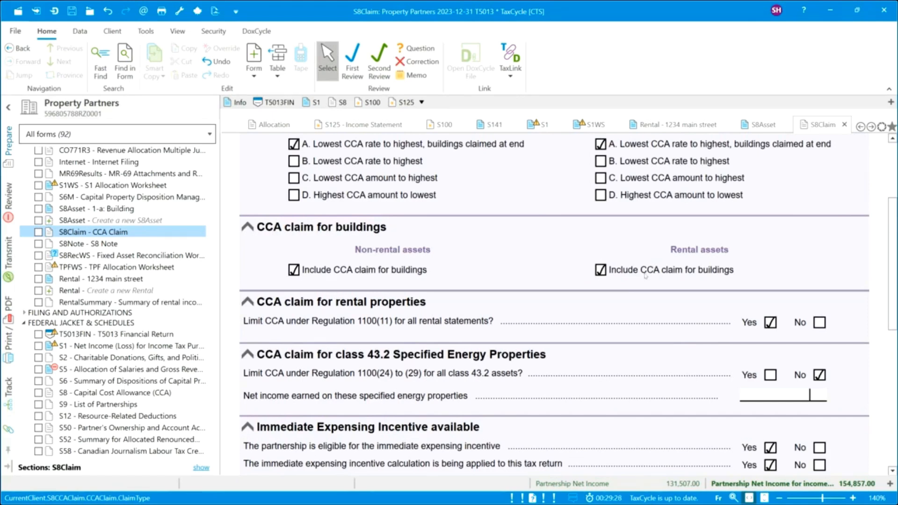
{"action": "scroll", "coordinate": [508, 380], "scroll_direction": "down", "scroll_amount": 2}
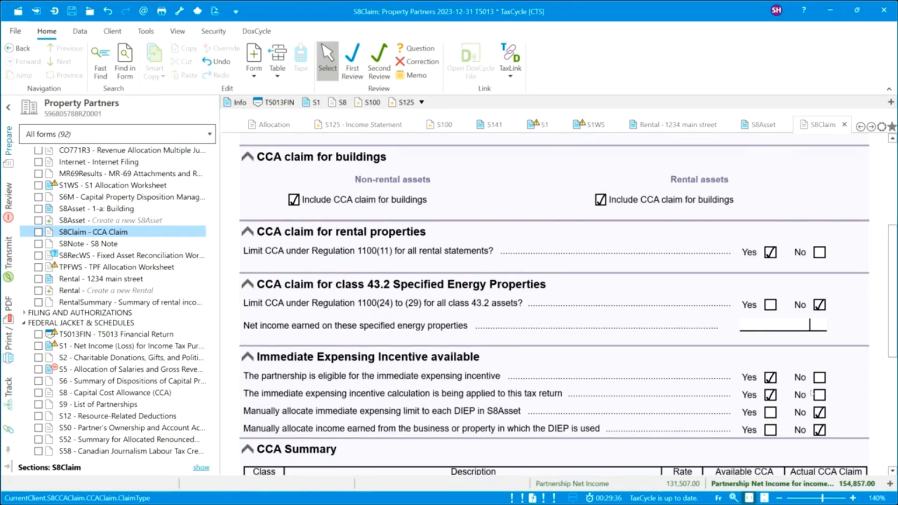
{"action": "scroll", "coordinate": [637, 409], "scroll_direction": "down", "scroll_amount": 1}
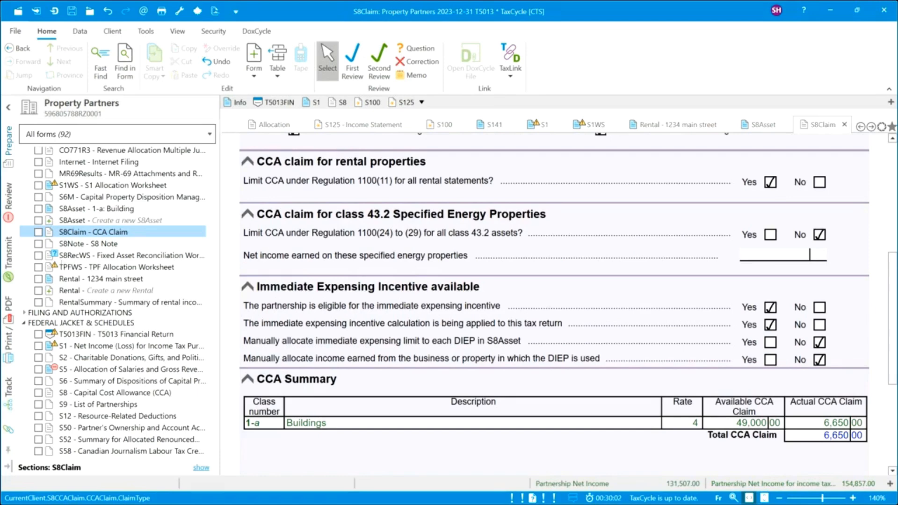
{"action": "left_click", "coordinate": [84, 257]}
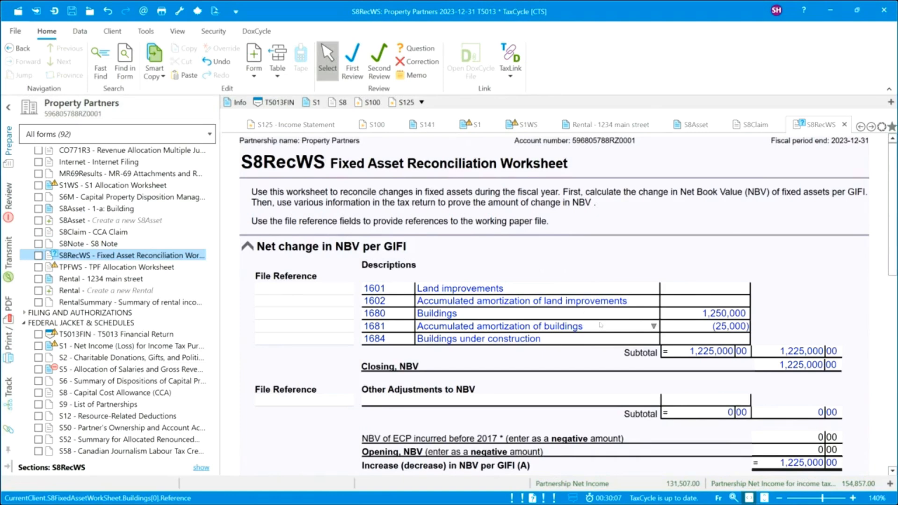
Enter -1,250,000 as the Opening NBV so the reconciliation difference is 0.00.
{"action": "scroll", "coordinate": [601, 325], "scroll_direction": "down", "scroll_amount": 3}
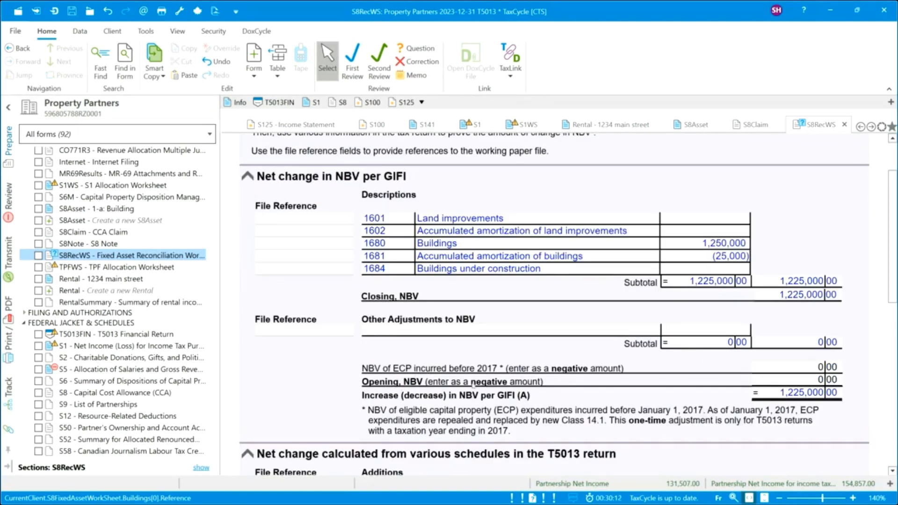
{"action": "left_click", "coordinate": [757, 385]}
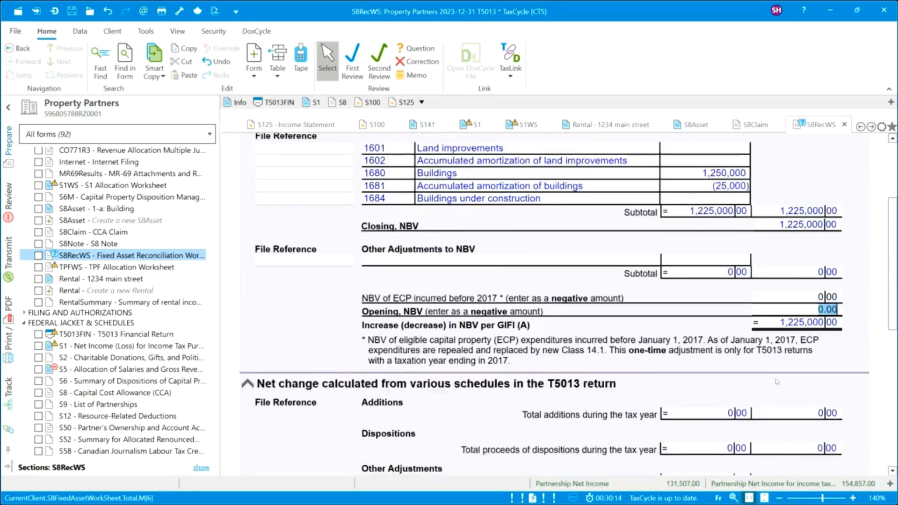
{"action": "scroll", "coordinate": [777, 382], "scroll_direction": "down", "scroll_amount": 5}
{"action": "scroll", "coordinate": [777, 381], "scroll_direction": "down", "scroll_amount": 3}
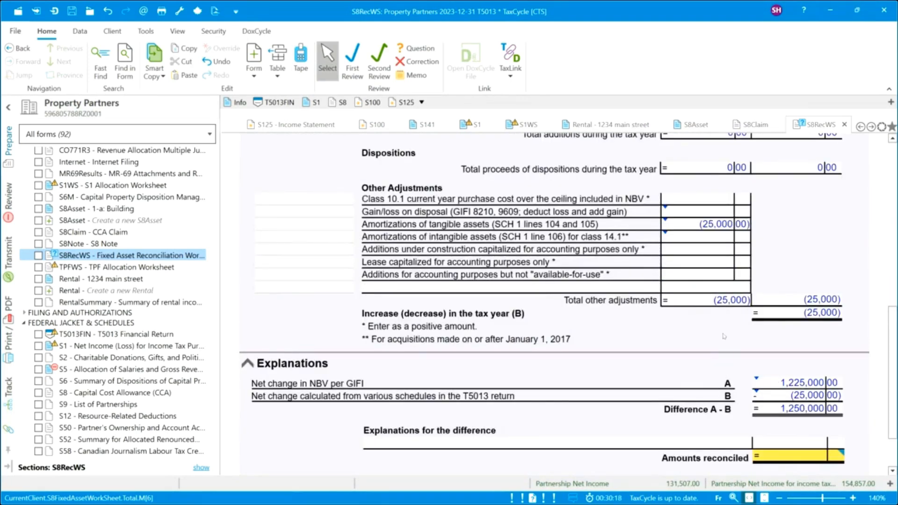
{"action": "scroll", "coordinate": [724, 335], "scroll_direction": "up", "scroll_amount": 5}
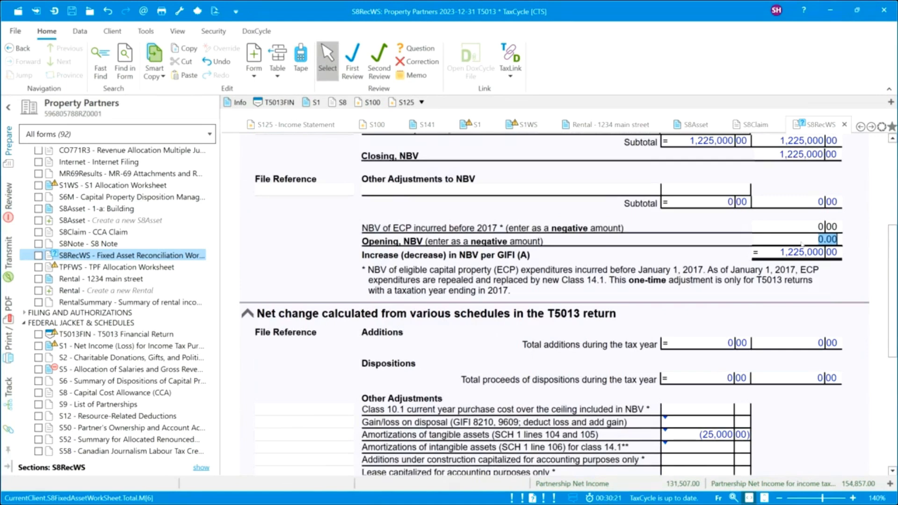
{"action": "type", "text": "-125000"}
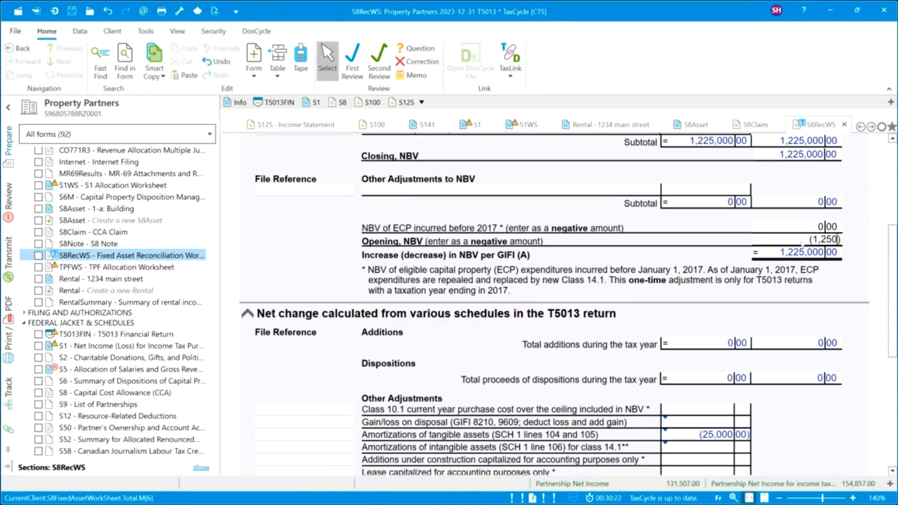
{"action": "type", "text": "0"}
{"action": "key", "text": "Return"}
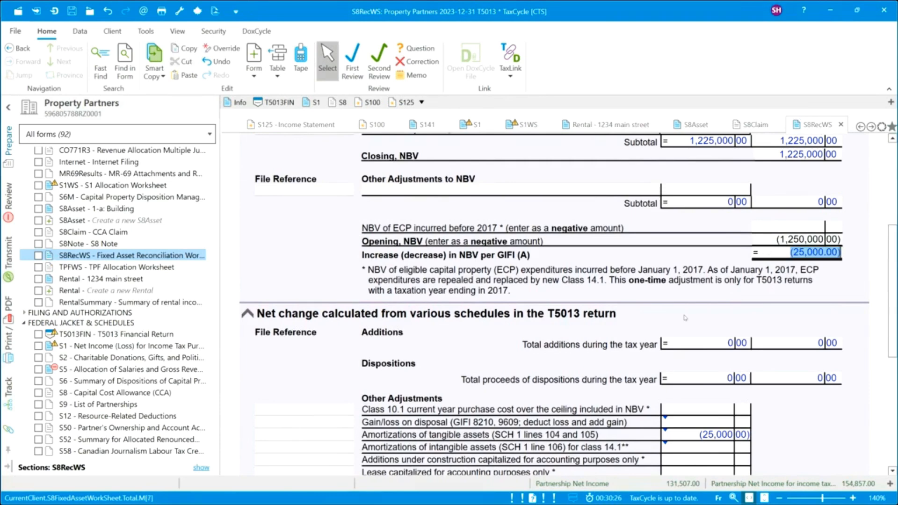
{"action": "scroll", "coordinate": [687, 318], "scroll_direction": "down", "scroll_amount": 5}
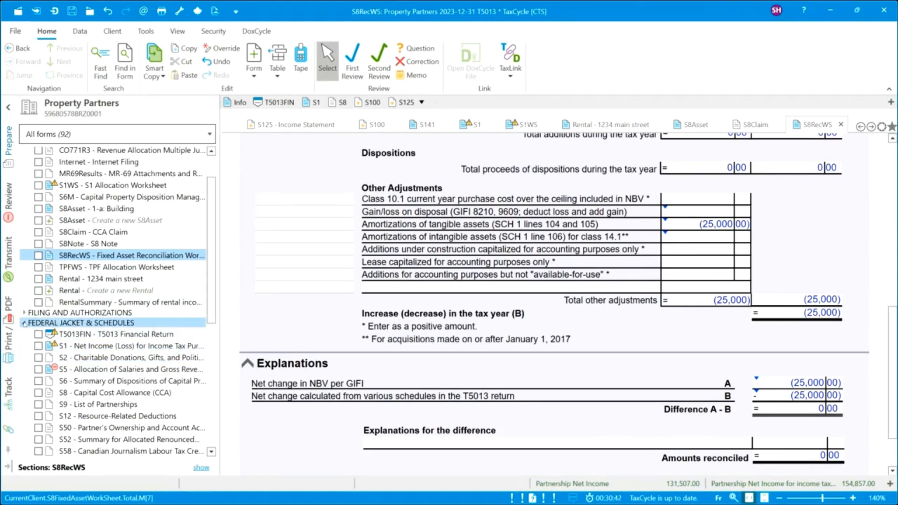
Switch from the Federal to the Québec forms group and open the TPF form.
{"action": "left_click", "coordinate": [24, 323]}
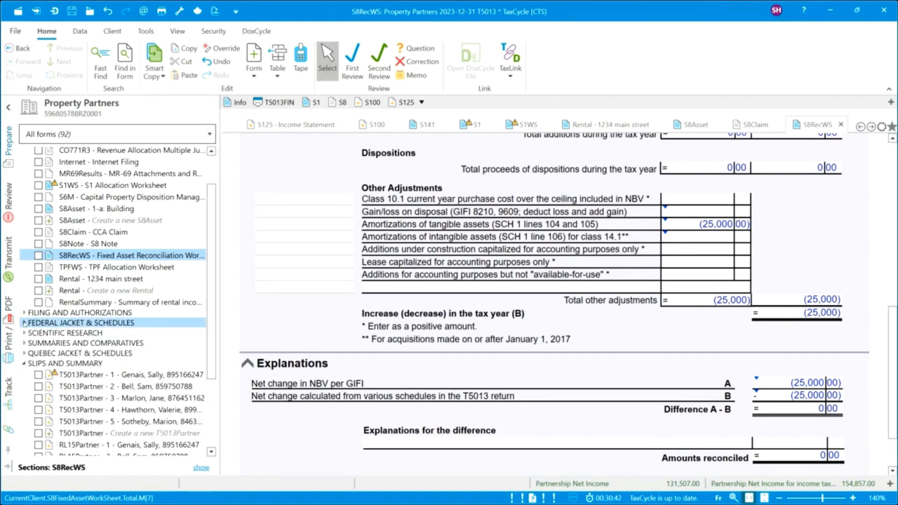
{"action": "left_click", "coordinate": [25, 354]}
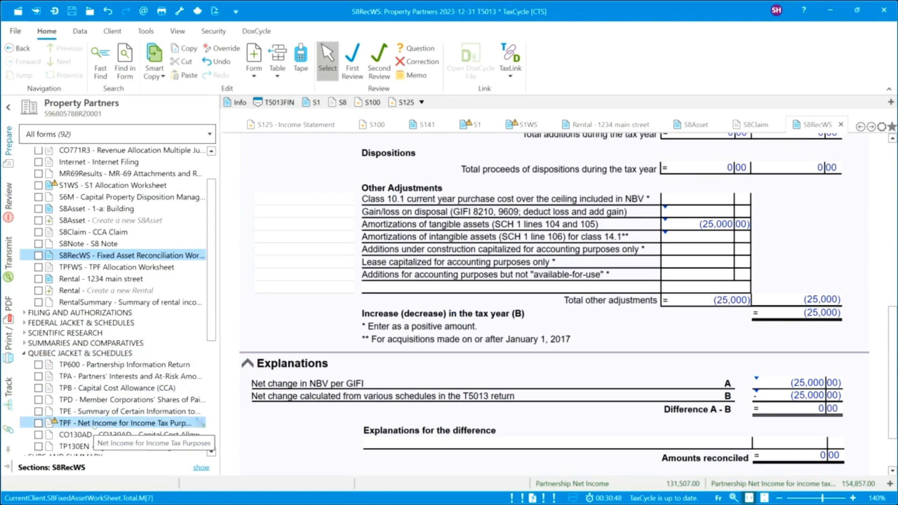
{"action": "left_click", "coordinate": [94, 424]}
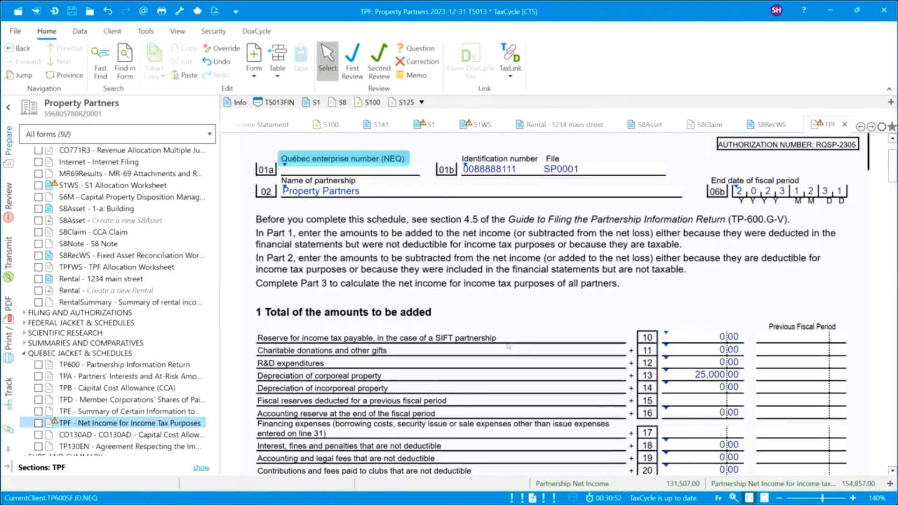
Enter 154,857 on line 95 as the general partners' share of net income.
{"action": "scroll", "coordinate": [508, 346], "scroll_direction": "down", "scroll_amount": 5}
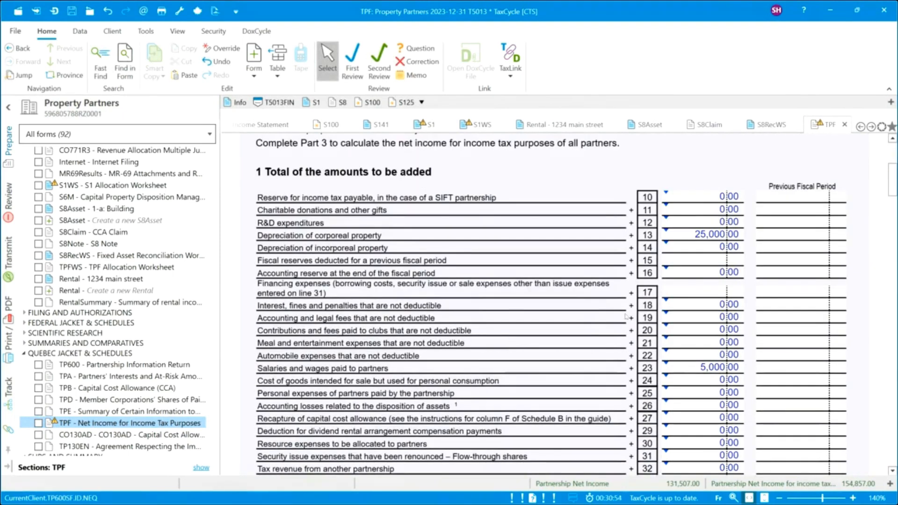
{"action": "scroll", "coordinate": [561, 333], "scroll_direction": "down", "scroll_amount": 5}
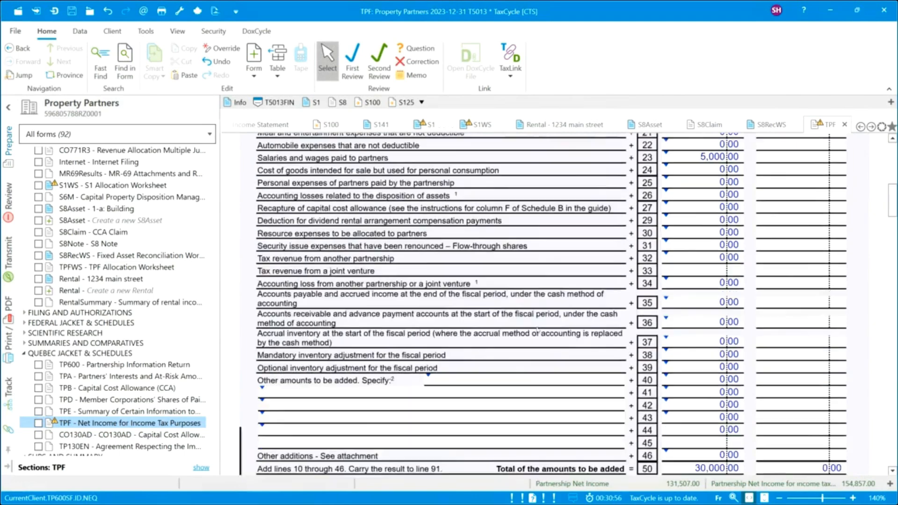
{"action": "scroll", "coordinate": [537, 330], "scroll_direction": "down", "scroll_amount": 8}
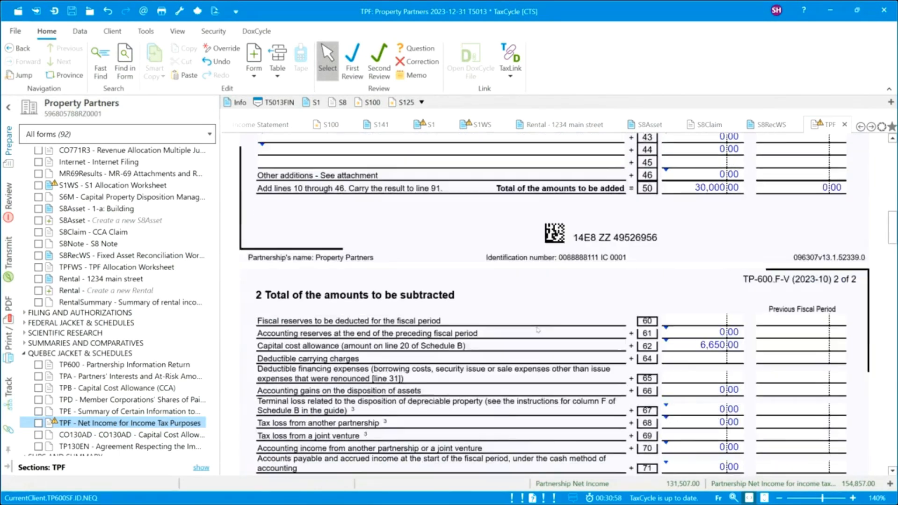
{"action": "scroll", "coordinate": [537, 330], "scroll_direction": "down", "scroll_amount": 7}
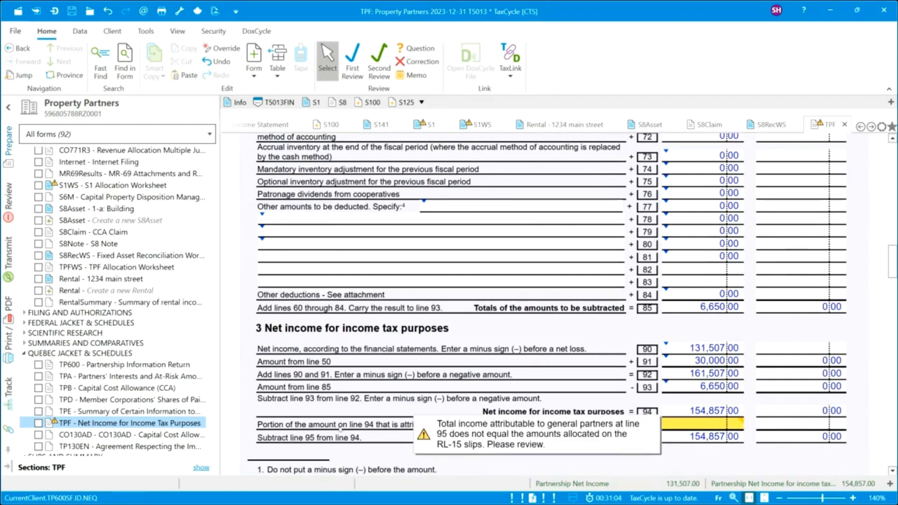
{"action": "left_click", "coordinate": [704, 424]}
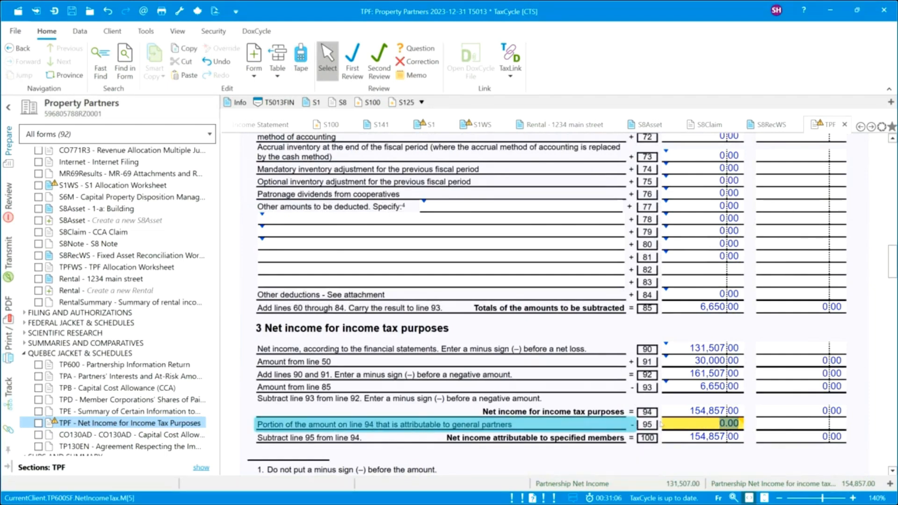
{"action": "type", "text": "15"}
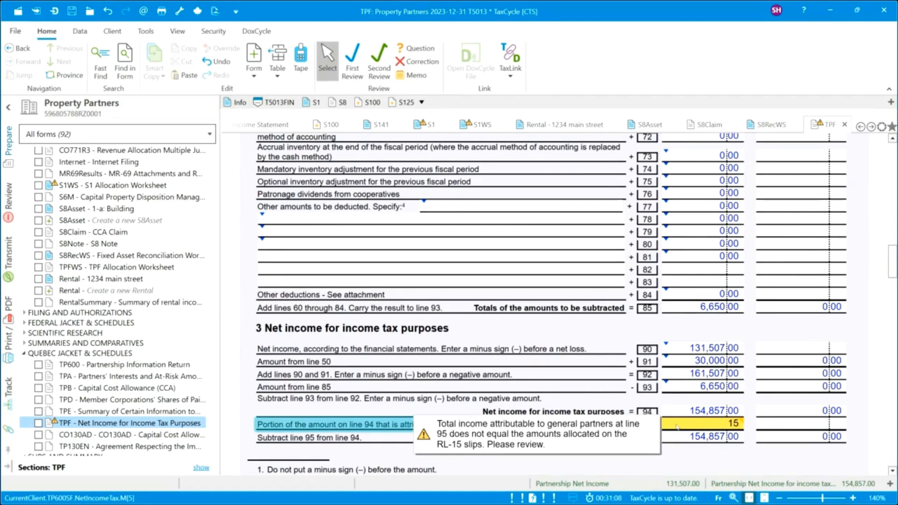
{"action": "type", "text": "4,857"}
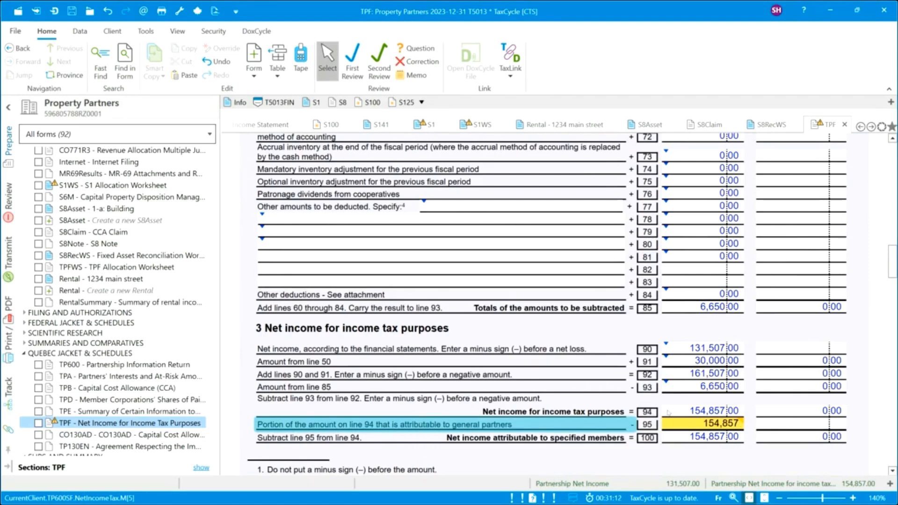
{"action": "left_click", "coordinate": [669, 413]}
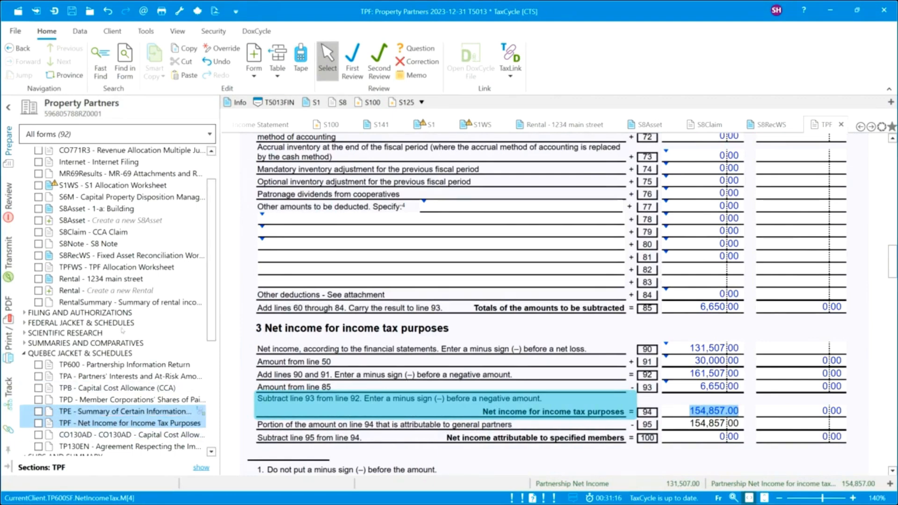
Review the S1 Allocation Worksheet's income allocation.
{"action": "left_click", "coordinate": [132, 187]}
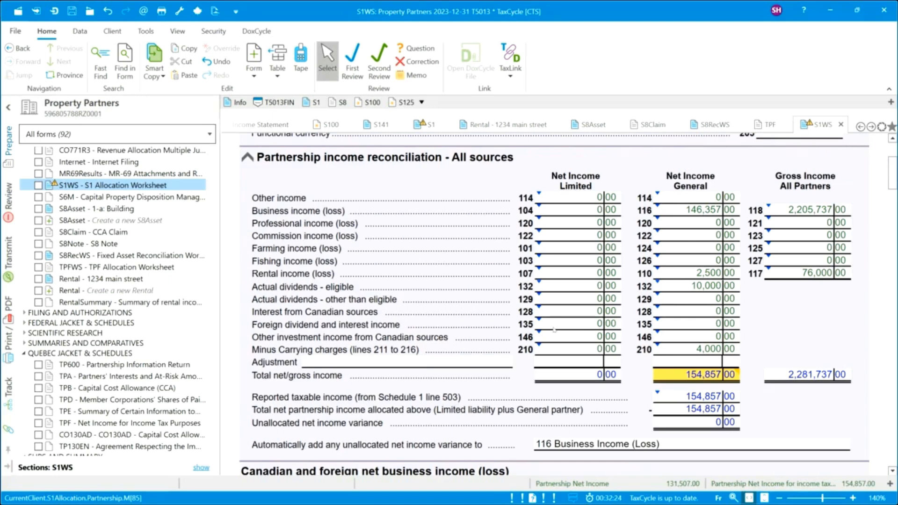
{"action": "scroll", "coordinate": [648, 337], "scroll_direction": "down", "scroll_amount": 3}
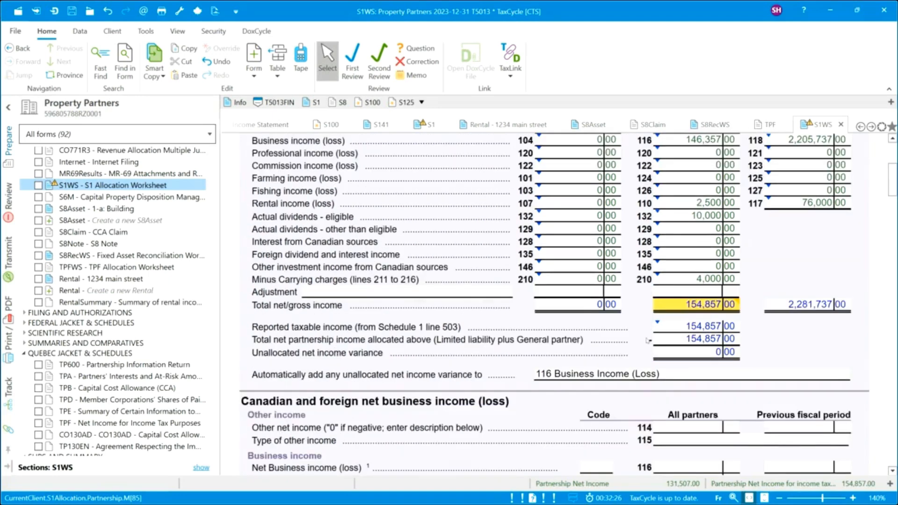
{"action": "scroll", "coordinate": [647, 340], "scroll_direction": "down", "scroll_amount": 6}
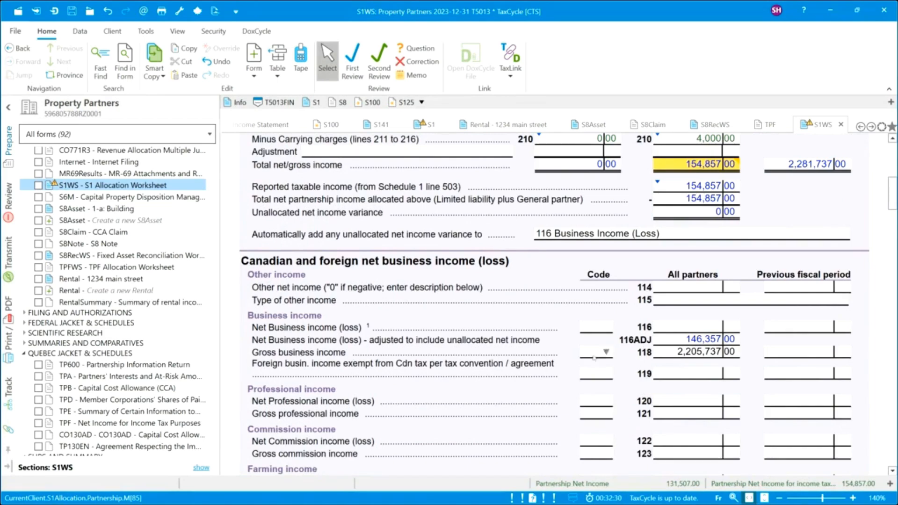
{"action": "scroll", "coordinate": [563, 376], "scroll_direction": "down", "scroll_amount": 3}
{"action": "scroll", "coordinate": [563, 376], "scroll_direction": "down", "scroll_amount": 9}
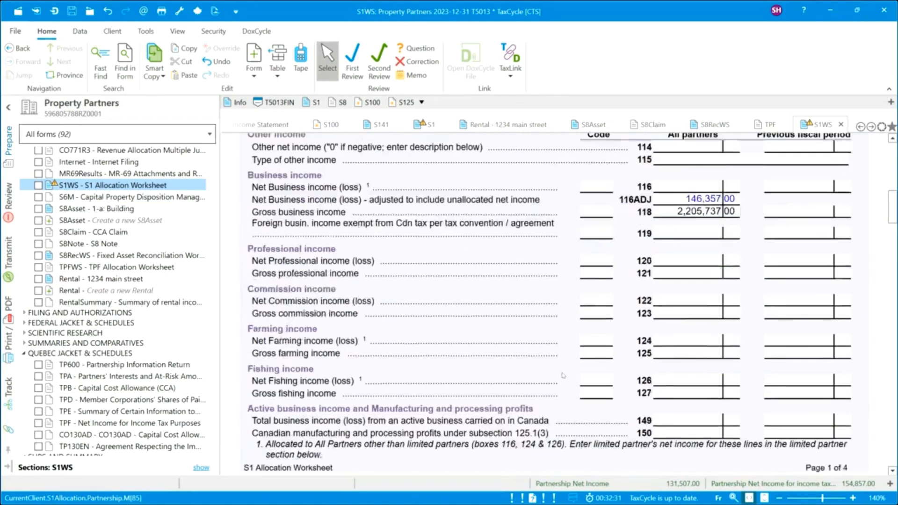
{"action": "scroll", "coordinate": [563, 375], "scroll_direction": "down", "scroll_amount": 20}
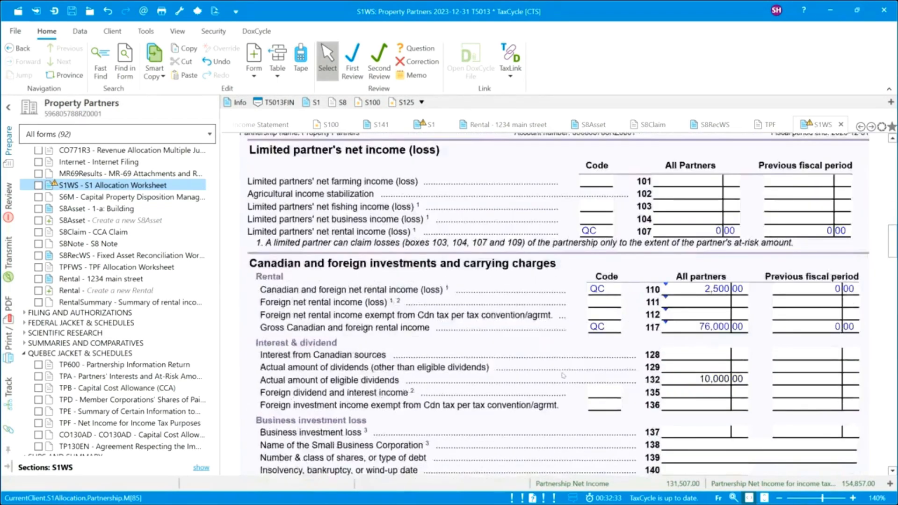
{"action": "scroll", "coordinate": [563, 375], "scroll_direction": "down", "scroll_amount": 18}
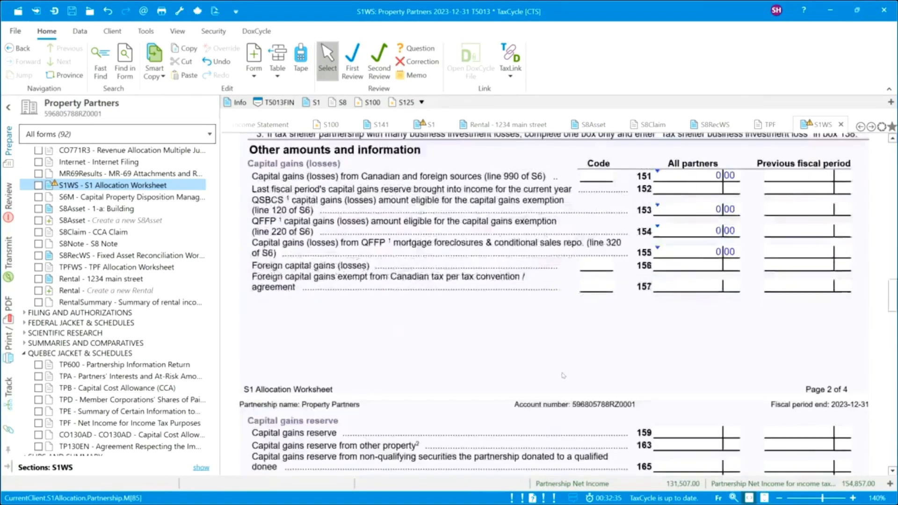
{"action": "scroll", "coordinate": [563, 375], "scroll_direction": "down", "scroll_amount": 6}
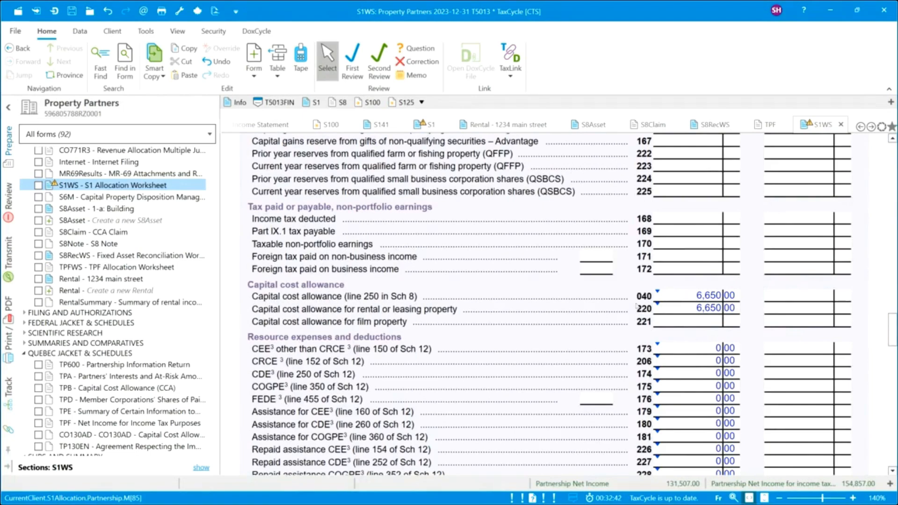
{"action": "scroll", "coordinate": [539, 343], "scroll_direction": "down", "scroll_amount": 20}
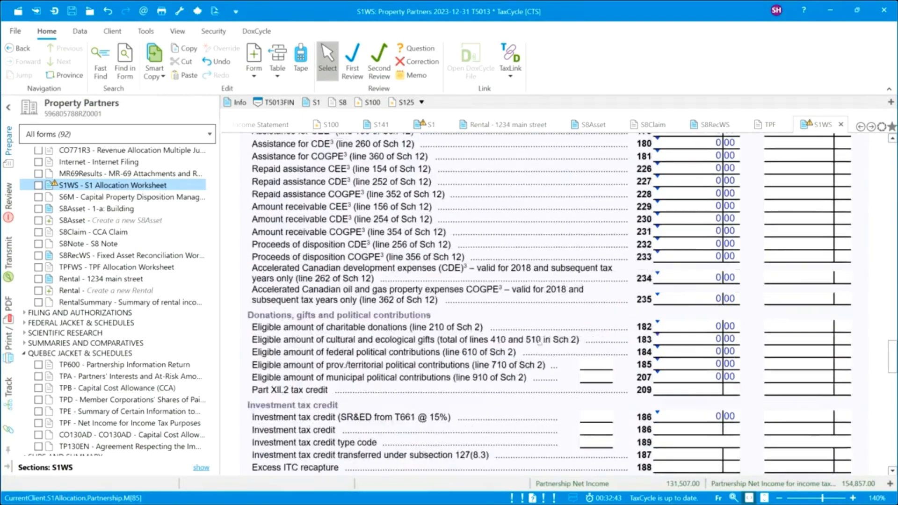
{"action": "scroll", "coordinate": [539, 343], "scroll_direction": "down", "scroll_amount": 15}
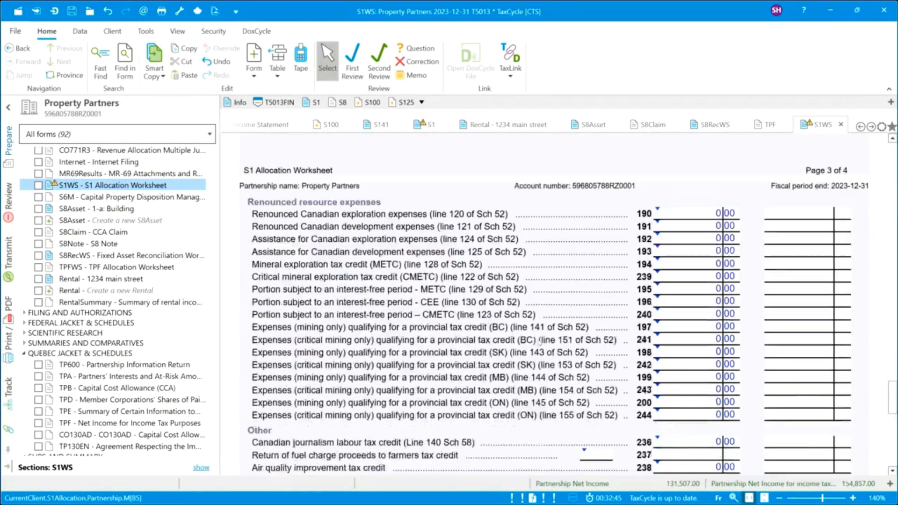
{"action": "scroll", "coordinate": [538, 343], "scroll_direction": "down", "scroll_amount": 12}
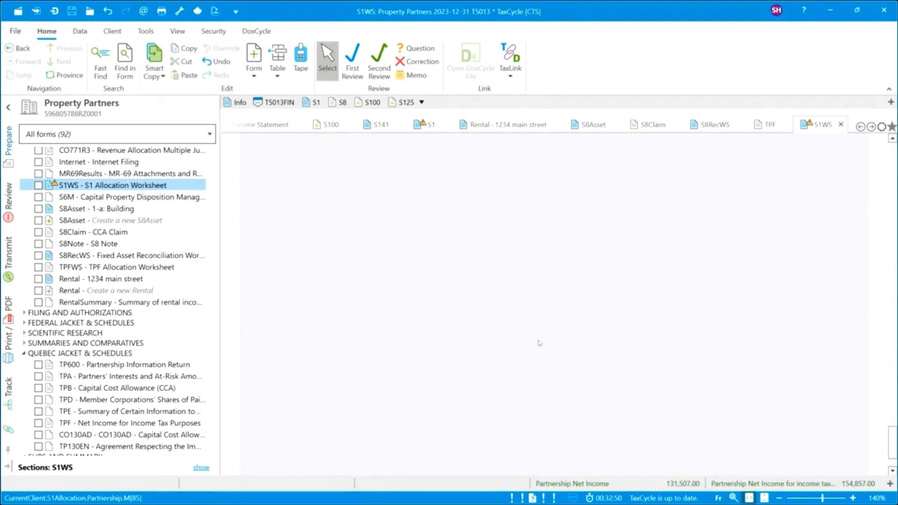
{"action": "scroll", "coordinate": [539, 342], "scroll_direction": "up", "scroll_amount": 8}
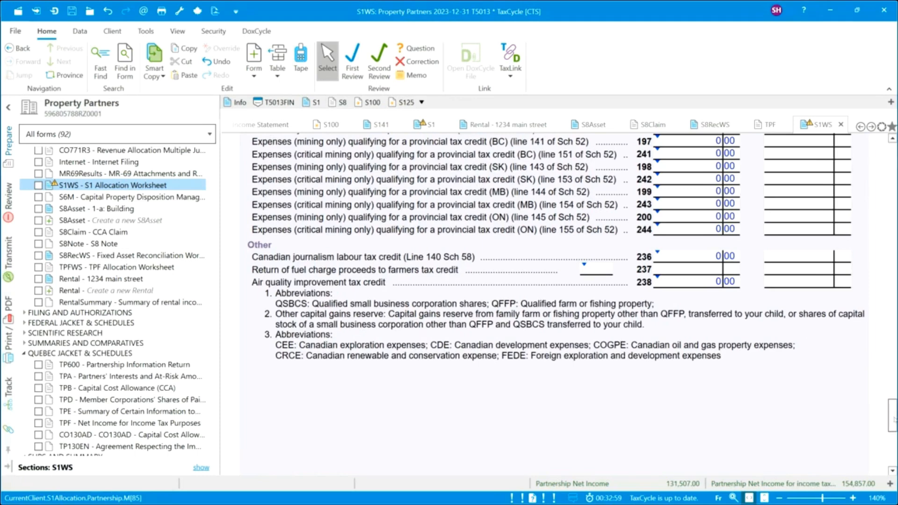
{"action": "scroll", "coordinate": [892, 410], "scroll_direction": "up", "scroll_amount": 1}
Update the S1 general-partner amount to $154,857.00 and open the TPF Allocation Worksheet.
{"action": "left_click_drag", "start_coordinate": [897, 349], "coordinate": [894, 184]}
{"action": "mouse_move", "coordinate": [694, 302]}
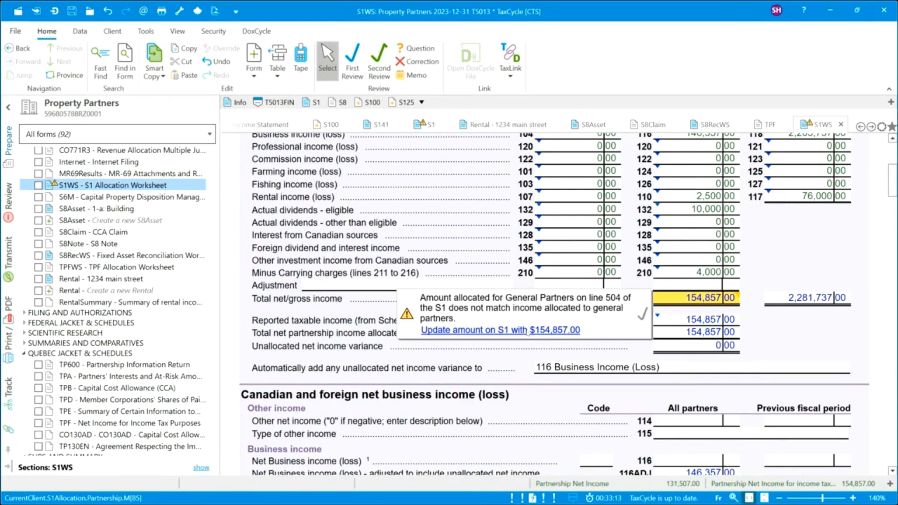
{"action": "left_click", "coordinate": [503, 333]}
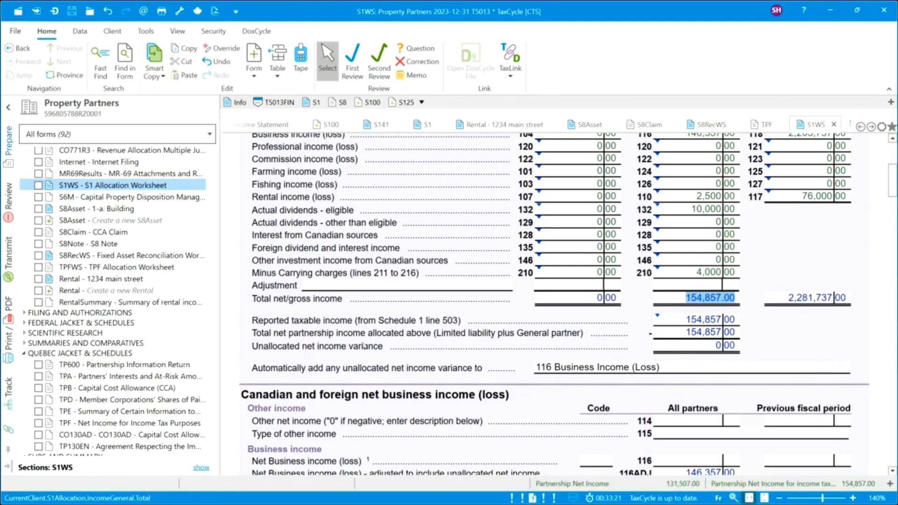
{"action": "left_click", "coordinate": [138, 269]}
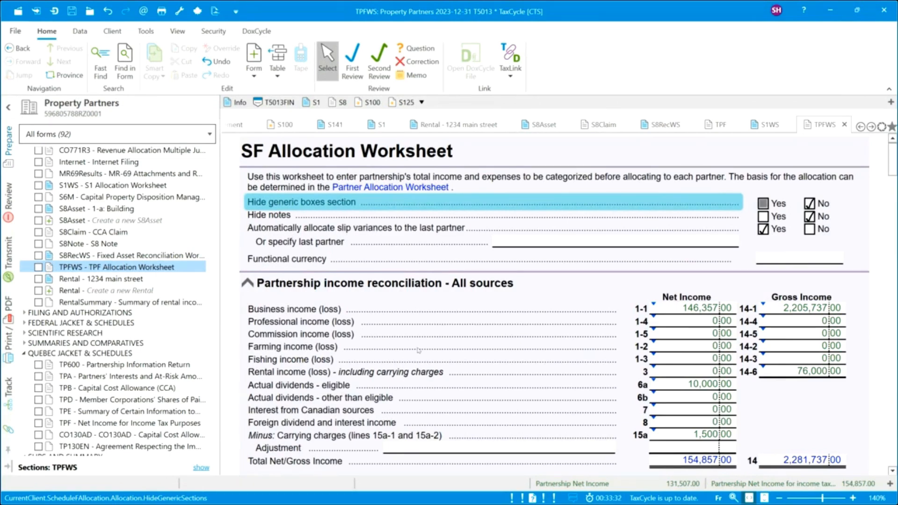
Check the TPFWS shows 154,857 allocated with 0 unallocated, then collapse the WORKSHEETS group.
{"action": "scroll", "coordinate": [418, 350], "scroll_direction": "down", "scroll_amount": 3}
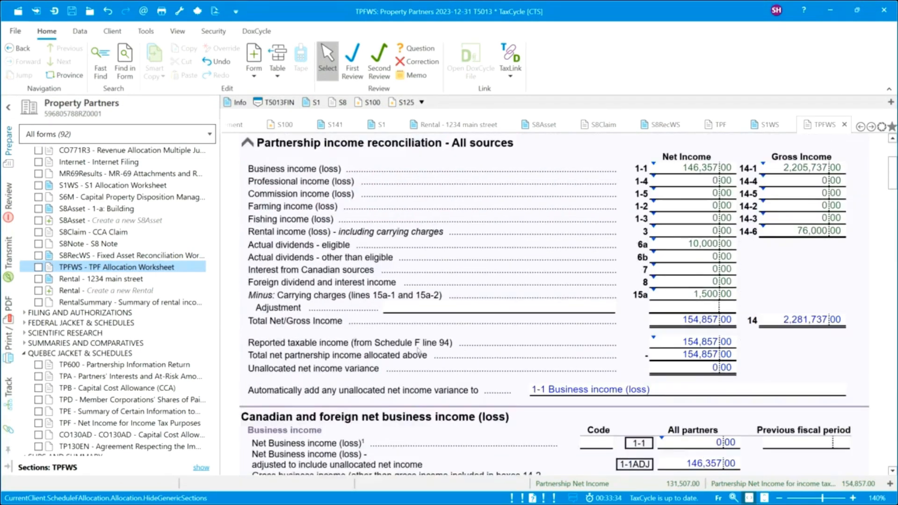
{"action": "scroll", "coordinate": [418, 350], "scroll_direction": "down", "scroll_amount": 2}
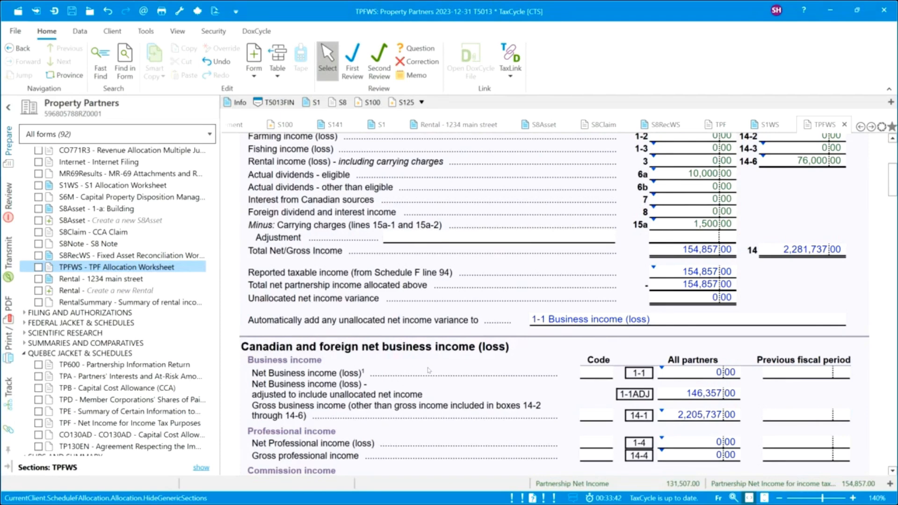
{"action": "scroll", "coordinate": [428, 370], "scroll_direction": "down", "scroll_amount": 3}
{"action": "scroll", "coordinate": [428, 370], "scroll_direction": "down", "scroll_amount": 15}
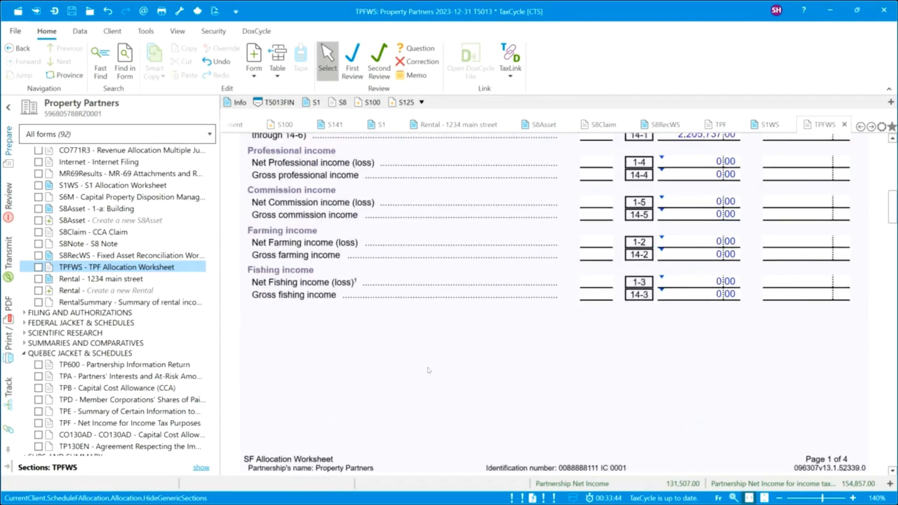
{"action": "scroll", "coordinate": [428, 371], "scroll_direction": "down", "scroll_amount": 3}
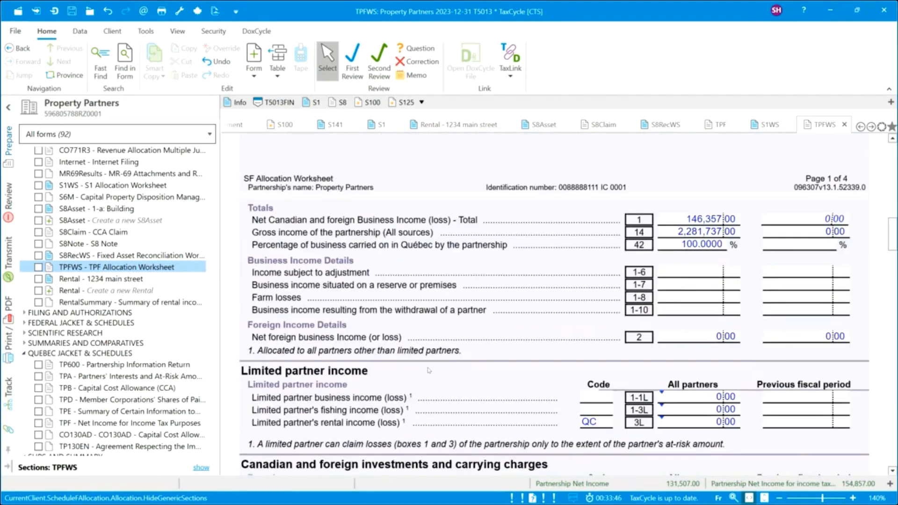
{"action": "scroll", "coordinate": [429, 370], "scroll_direction": "up", "scroll_amount": 20}
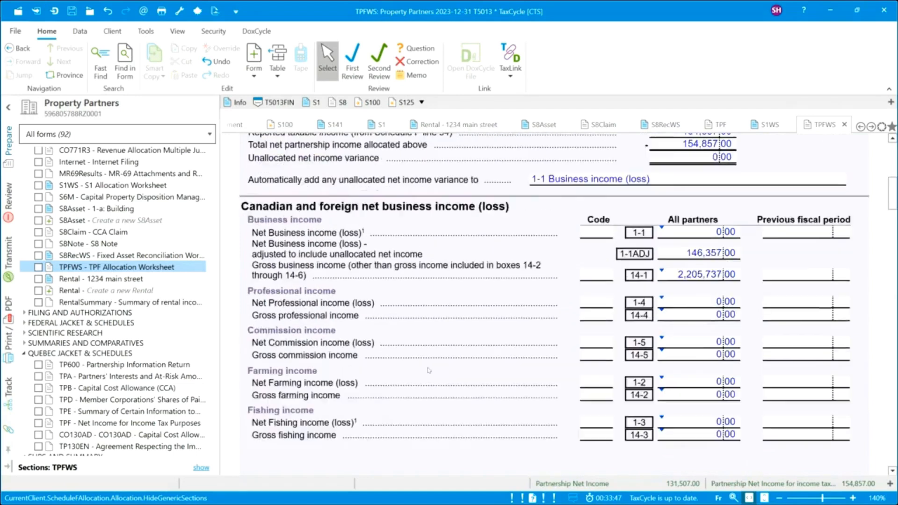
{"action": "scroll", "coordinate": [428, 370], "scroll_direction": "up", "scroll_amount": 9}
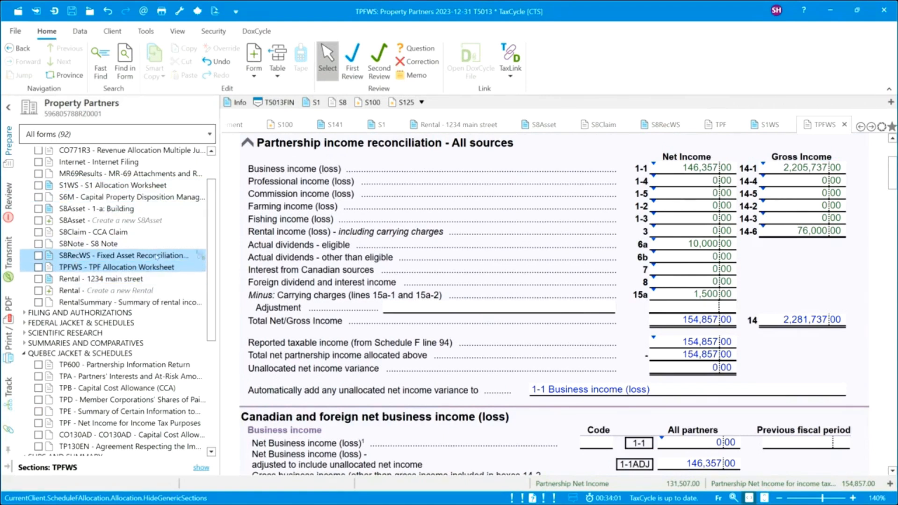
{"action": "scroll", "coordinate": [210, 237], "scroll_direction": "up", "scroll_amount": 2}
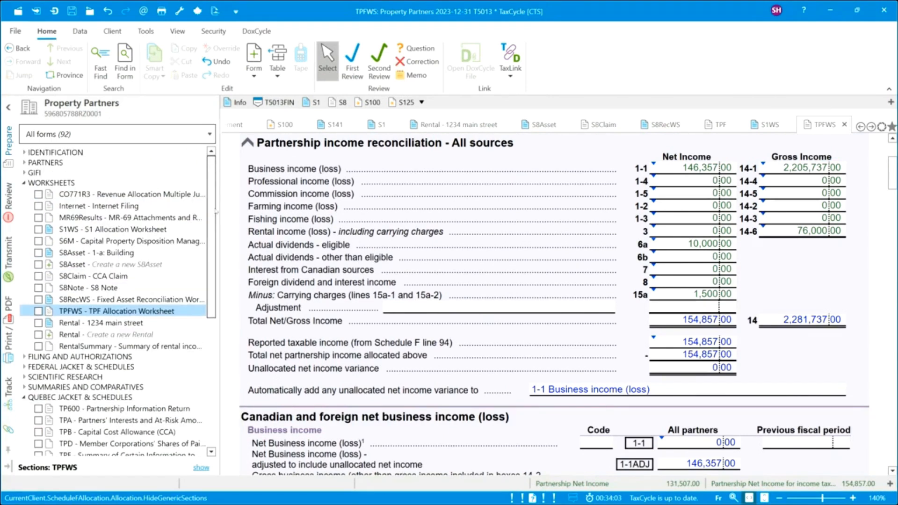
{"action": "left_click", "coordinate": [24, 184]}
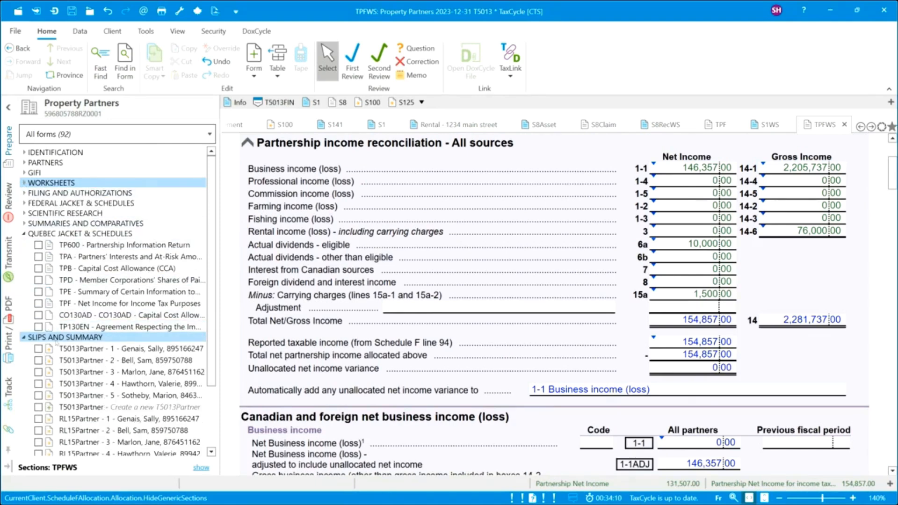
Open the first partner's T5013Partner slip, keeping its slip type as Original.
{"action": "left_click", "coordinate": [96, 350]}
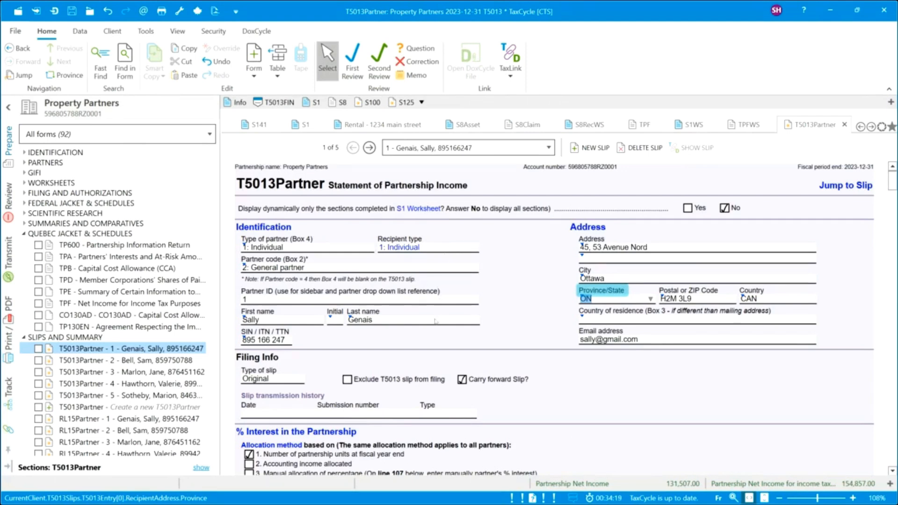
{"action": "scroll", "coordinate": [428, 342], "scroll_direction": "down", "scroll_amount": 3}
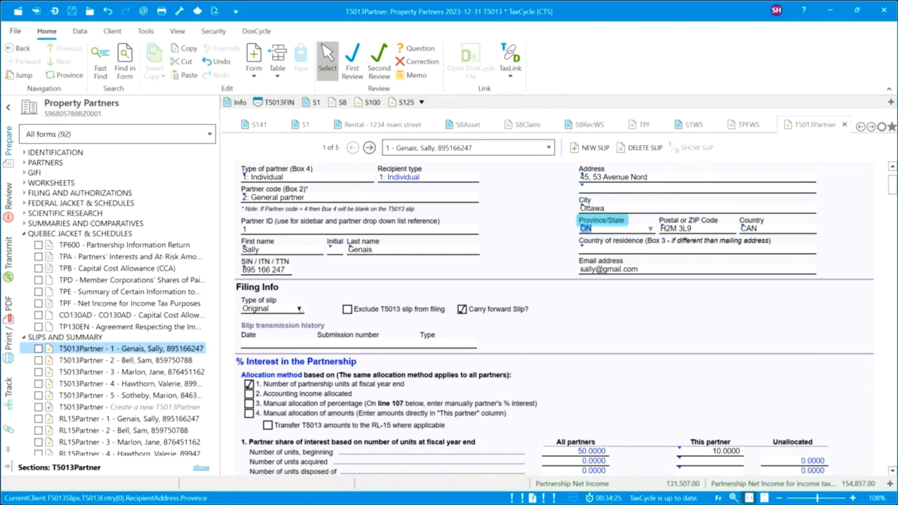
{"action": "left_click", "coordinate": [300, 309]}
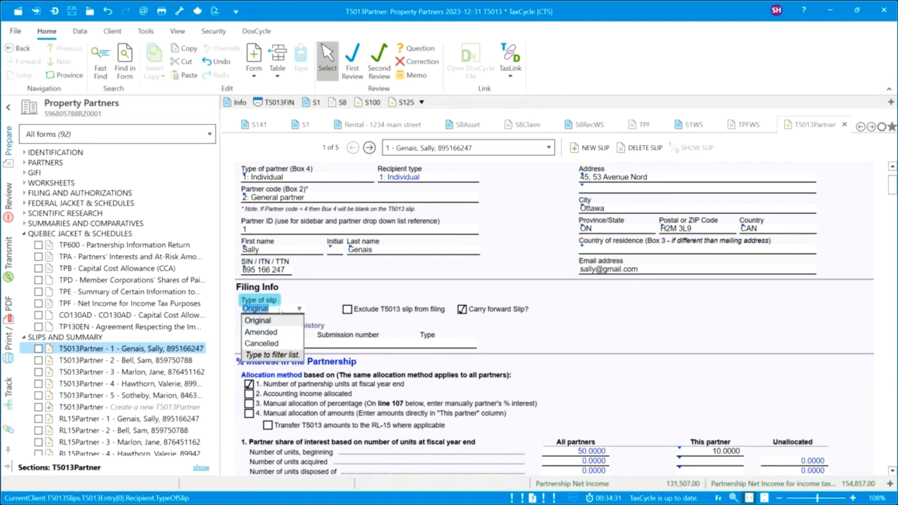
{"action": "left_click", "coordinate": [333, 288]}
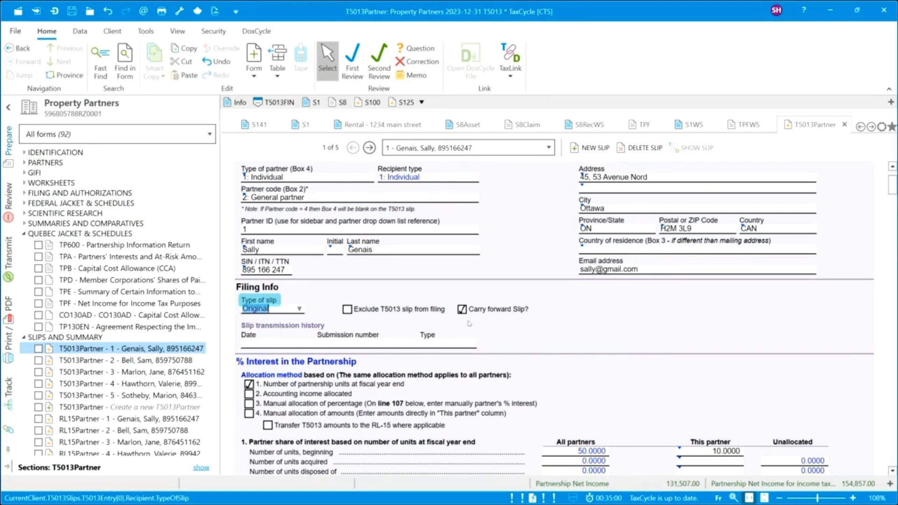
{"action": "scroll", "coordinate": [469, 323], "scroll_direction": "down", "scroll_amount": 2}
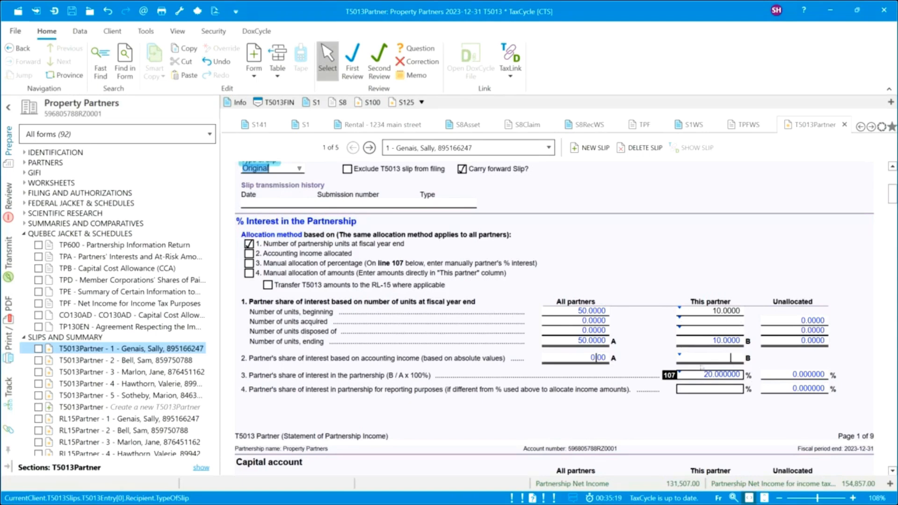
{"action": "scroll", "coordinate": [553, 378], "scroll_direction": "down", "scroll_amount": 3}
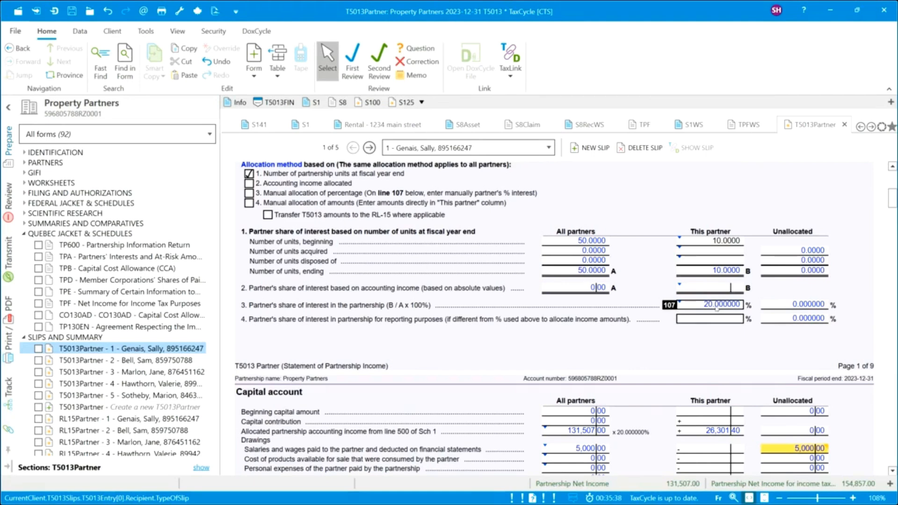
{"action": "left_click", "coordinate": [721, 322]}
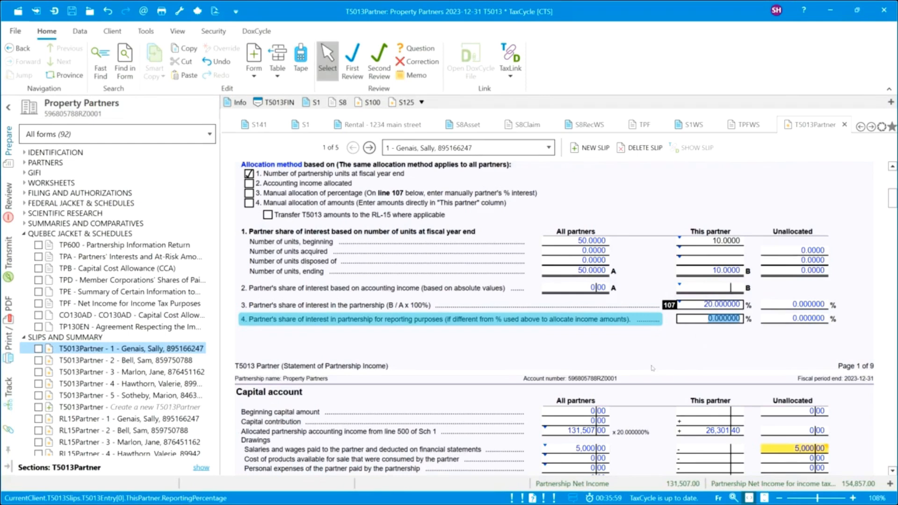
{"action": "scroll", "coordinate": [655, 365], "scroll_direction": "down", "scroll_amount": 6}
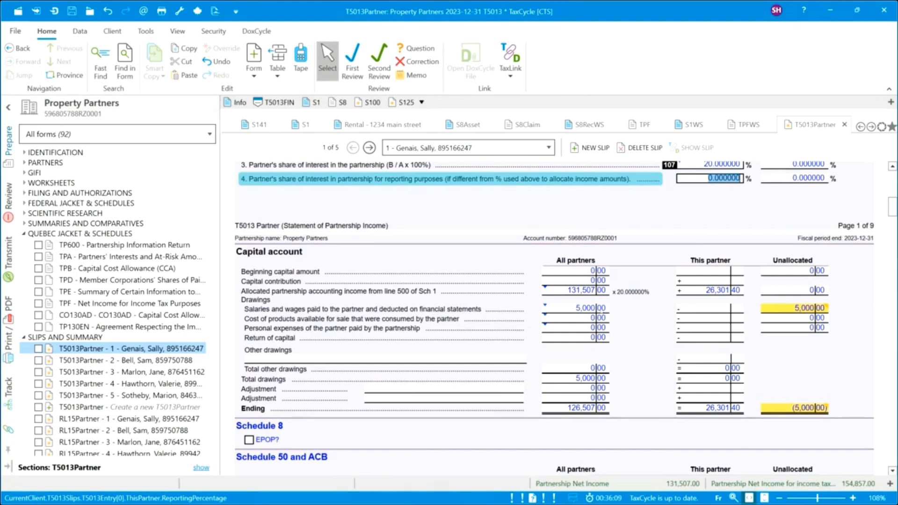
Enter 5,000.00 as the first partner's salaries drawings and scroll to the Schedule 50 and ACB section.
{"action": "left_click", "coordinate": [717, 308]}
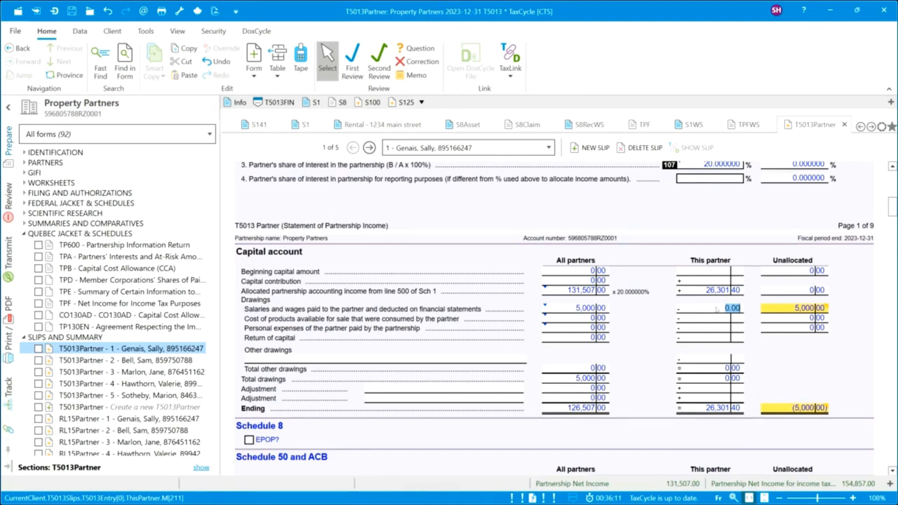
{"action": "type", "text": "5000"}
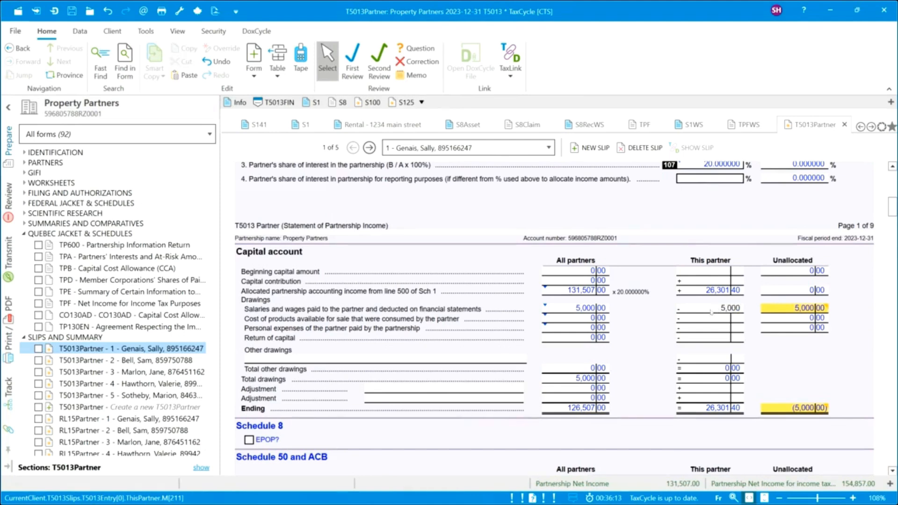
{"action": "left_click", "coordinate": [699, 318]}
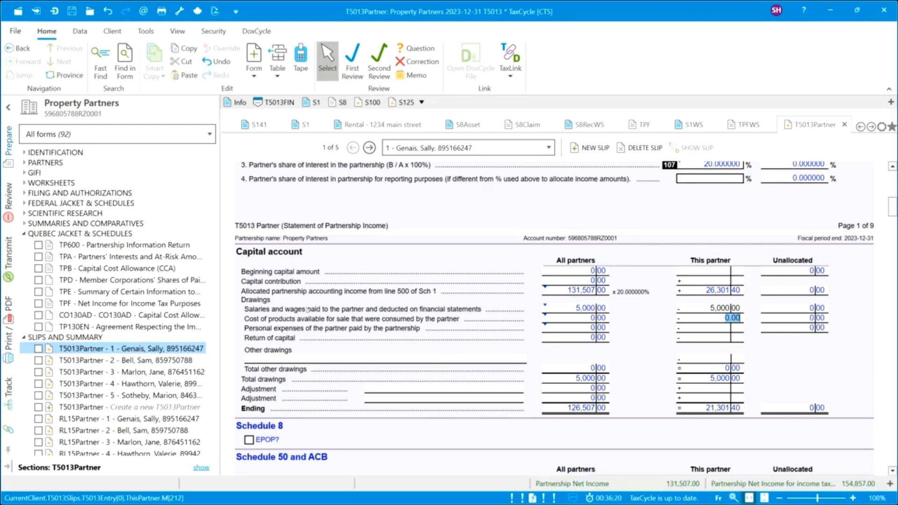
{"action": "scroll", "coordinate": [331, 410], "scroll_direction": "down", "scroll_amount": 3}
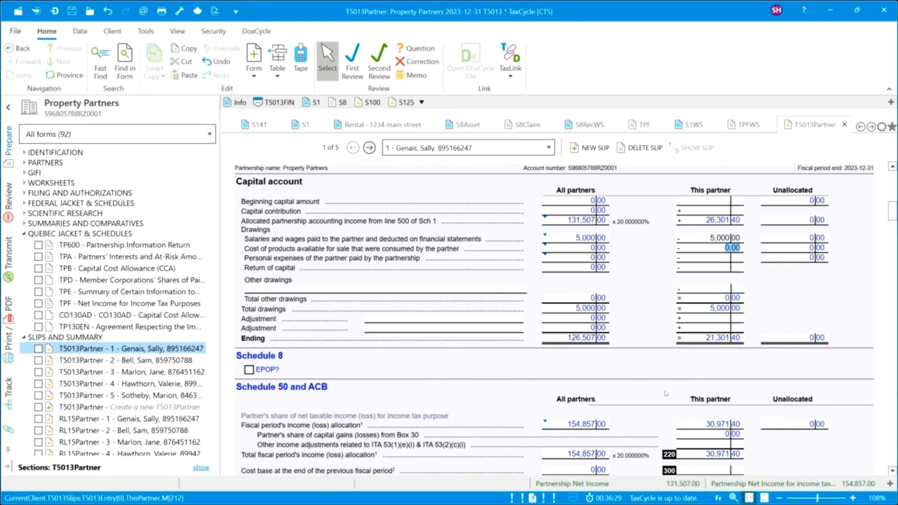
{"action": "scroll", "coordinate": [666, 394], "scroll_direction": "down", "scroll_amount": 3}
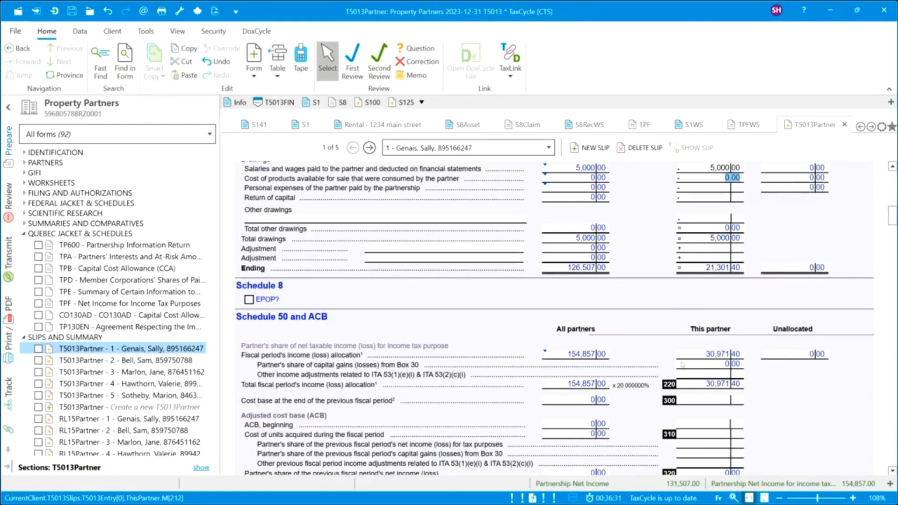
{"action": "scroll", "coordinate": [682, 365], "scroll_direction": "down", "scroll_amount": 3}
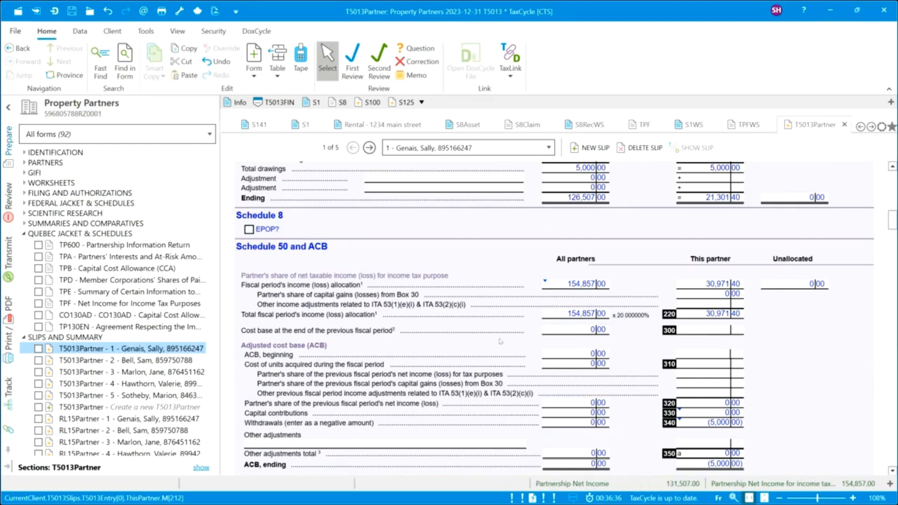
Enter 5,000 as the first partner's ACB beginning so the ending ACB becomes 0.00.
{"action": "scroll", "coordinate": [463, 331], "scroll_direction": "down", "scroll_amount": 3}
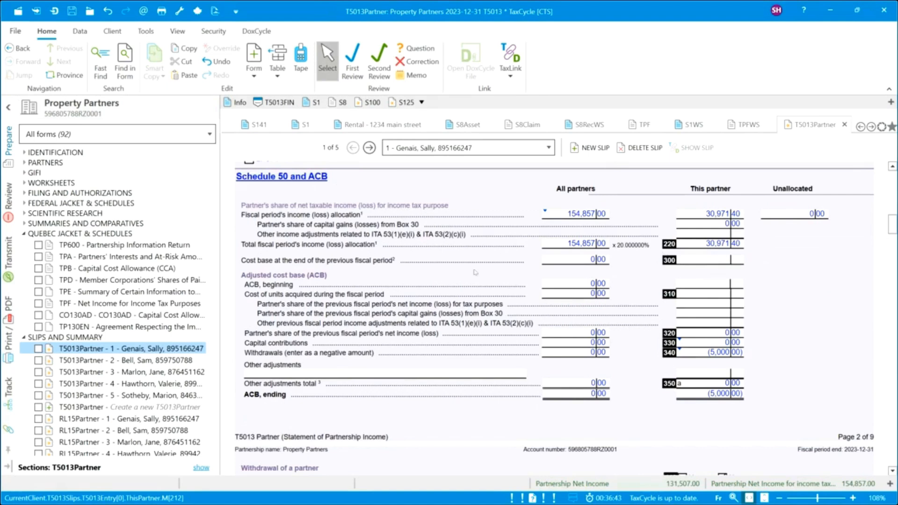
{"action": "left_click", "coordinate": [697, 285]}
{"action": "type", "text": "5,000"}
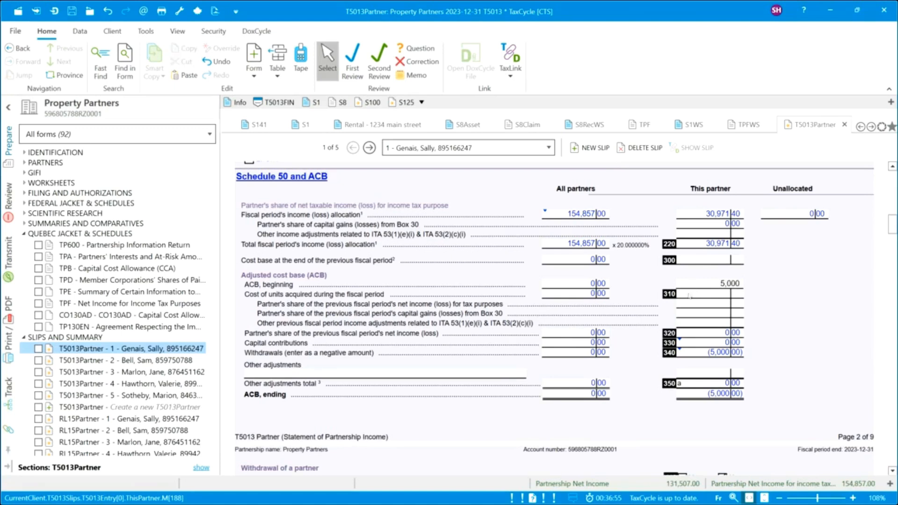
{"action": "key", "text": "Tab"}
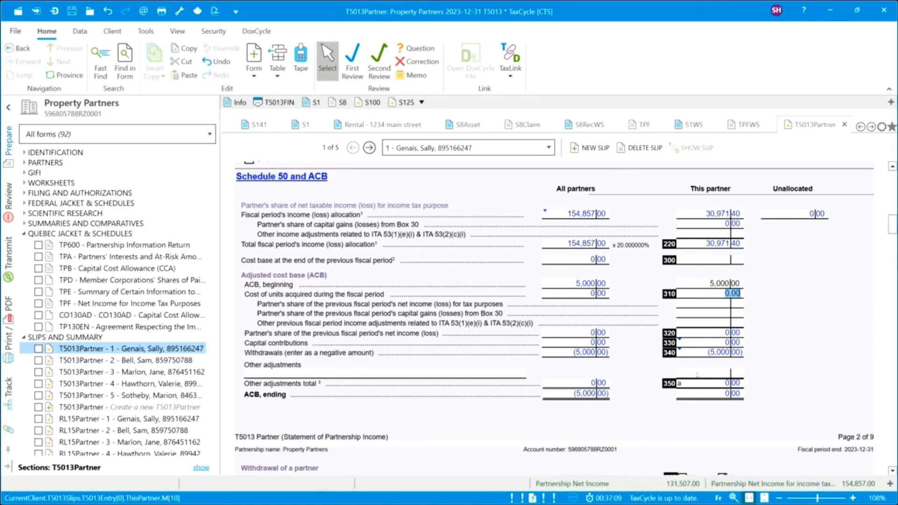
{"action": "scroll", "coordinate": [697, 375], "scroll_direction": "down", "scroll_amount": 3}
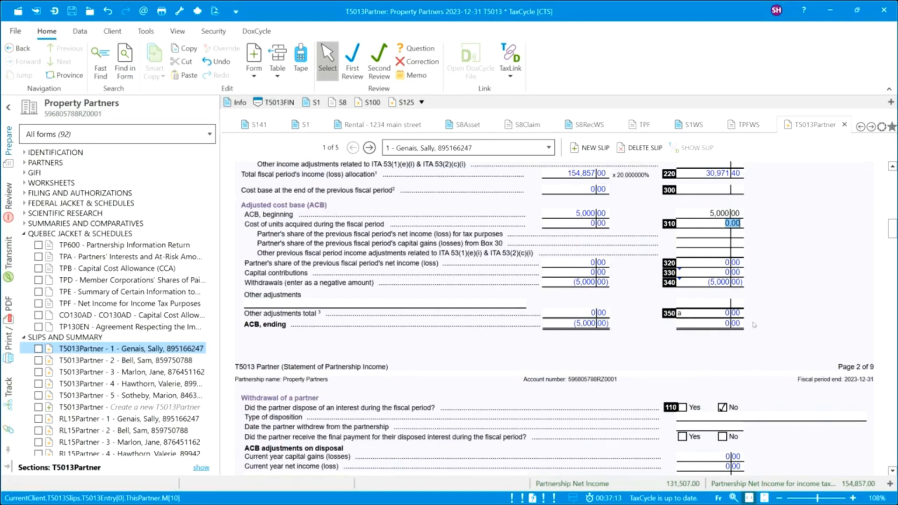
Scroll past the withdrawal and at-risk sections to page 3's 29,271.40 business income allocation.
{"action": "scroll", "coordinate": [578, 342], "scroll_direction": "down", "scroll_amount": 3}
{"action": "scroll", "coordinate": [578, 342], "scroll_direction": "down", "scroll_amount": 3}
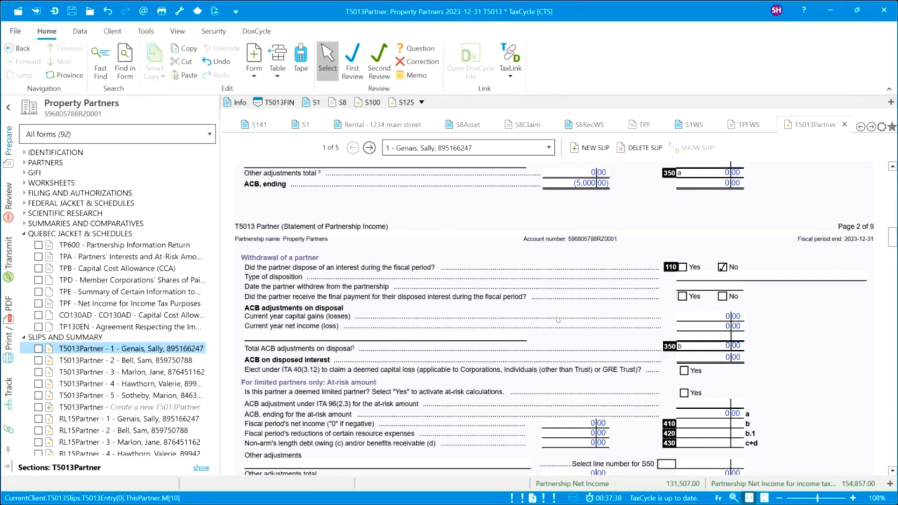
{"action": "scroll", "coordinate": [558, 320], "scroll_direction": "down", "scroll_amount": 3}
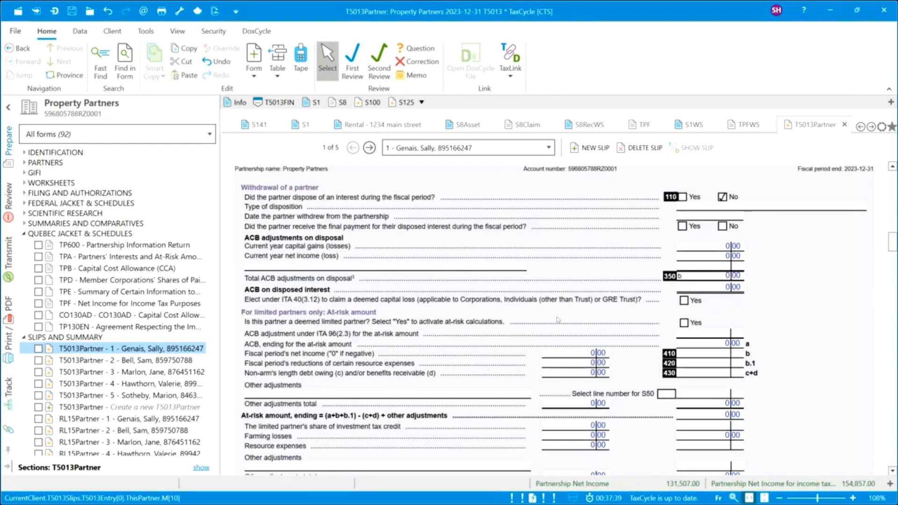
{"action": "scroll", "coordinate": [558, 320], "scroll_direction": "down", "scroll_amount": 3}
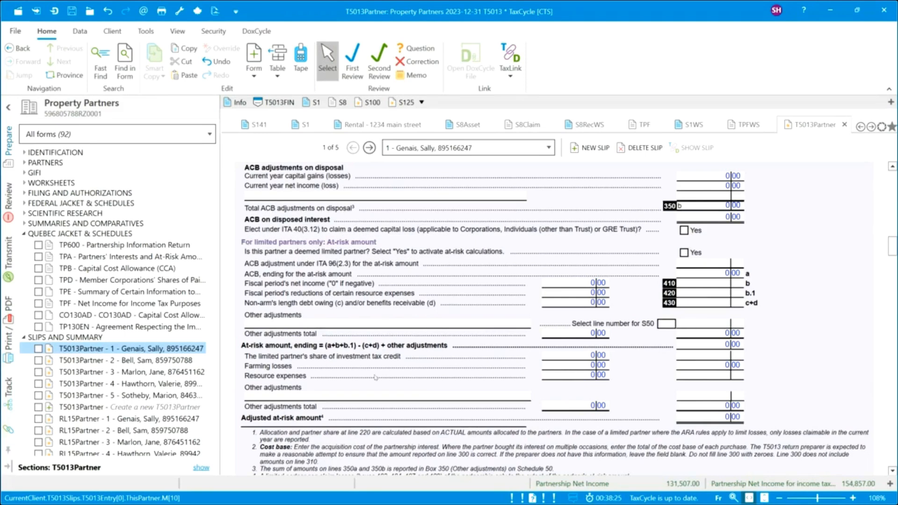
{"action": "scroll", "coordinate": [376, 378], "scroll_direction": "down", "scroll_amount": 5}
{"action": "scroll", "coordinate": [376, 378], "scroll_direction": "down", "scroll_amount": 3}
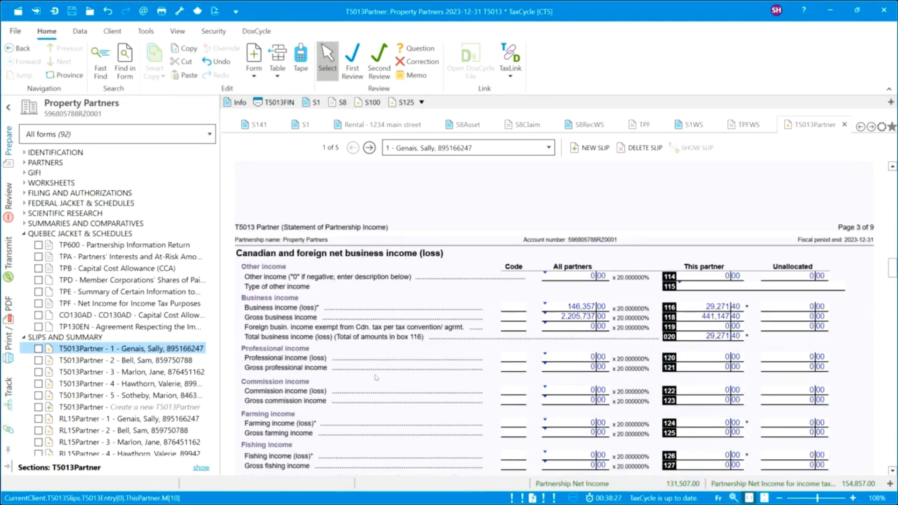
Scroll through pages 3–8 of the T5013Partner slip down to the empty footnotes section.
{"action": "scroll", "coordinate": [376, 378], "scroll_direction": "down", "scroll_amount": 2}
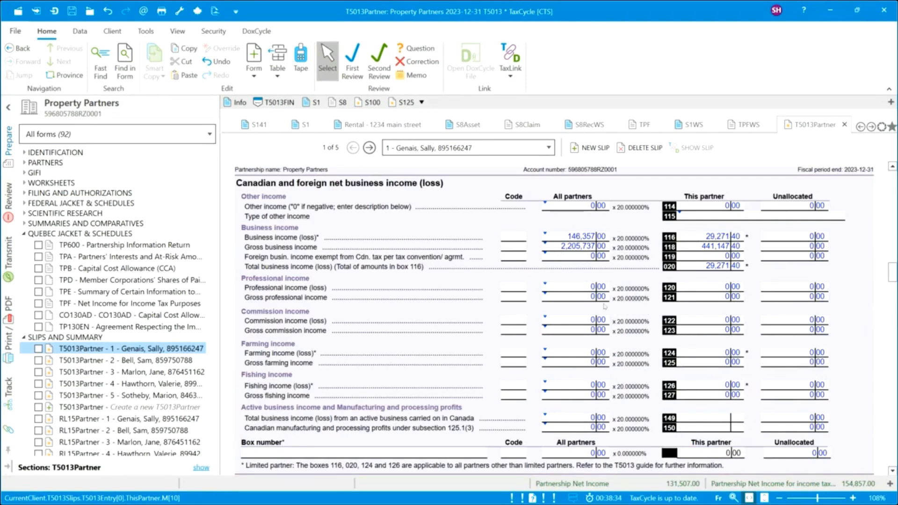
{"action": "scroll", "coordinate": [511, 392], "scroll_direction": "down", "scroll_amount": 2}
{"action": "scroll", "coordinate": [511, 392], "scroll_direction": "down", "scroll_amount": 6}
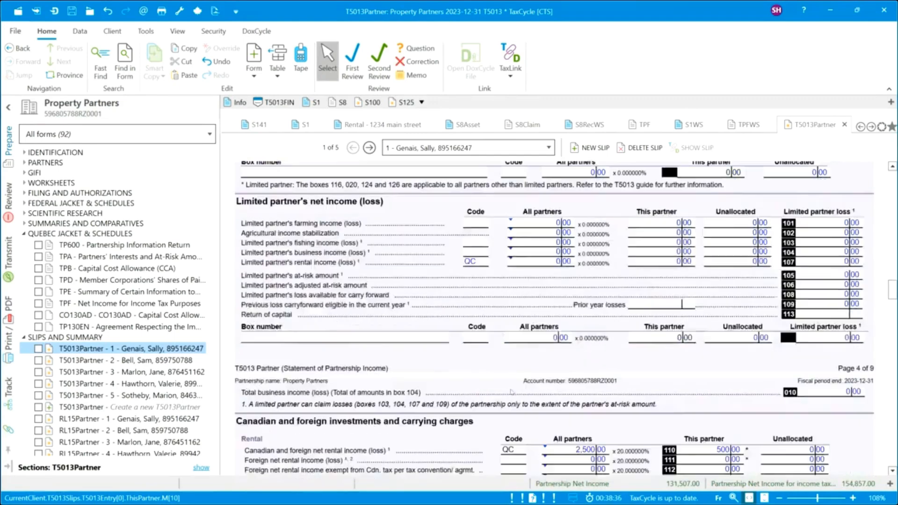
{"action": "scroll", "coordinate": [512, 392], "scroll_direction": "down", "scroll_amount": 15}
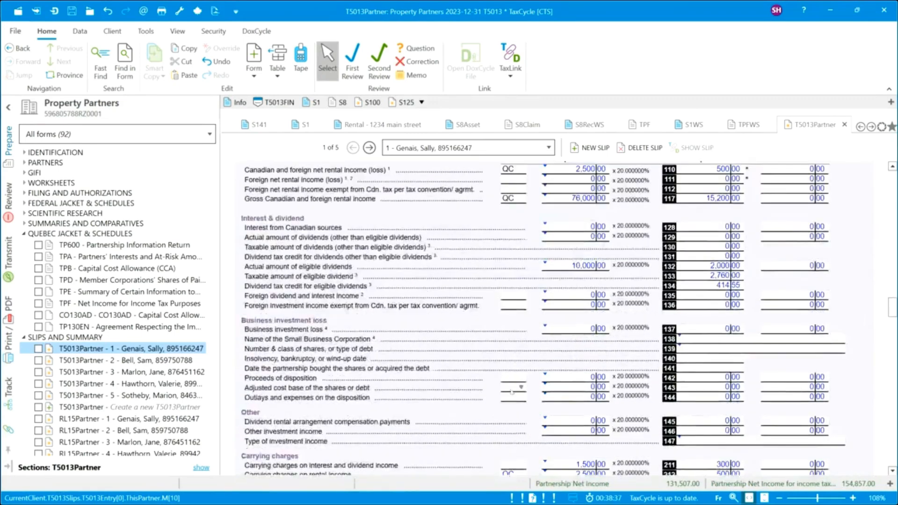
{"action": "scroll", "coordinate": [512, 392], "scroll_direction": "down", "scroll_amount": 13}
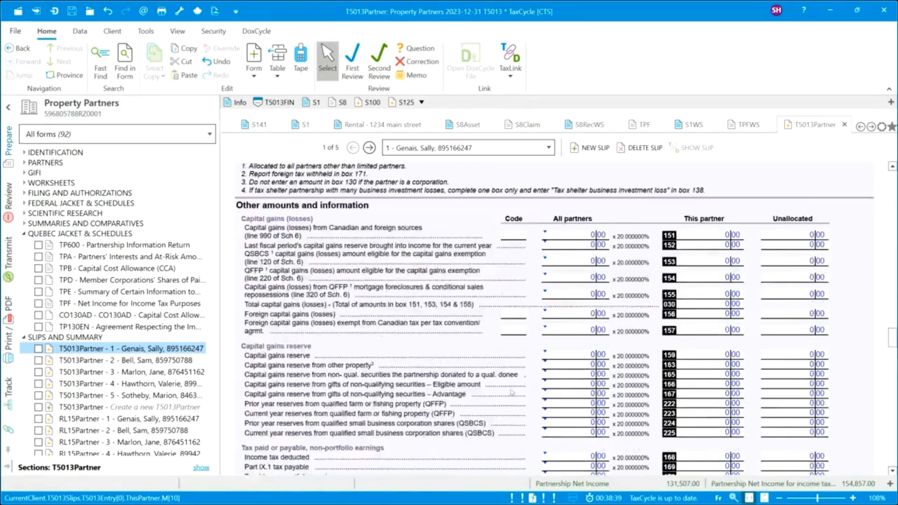
{"action": "scroll", "coordinate": [511, 392], "scroll_direction": "down", "scroll_amount": 15}
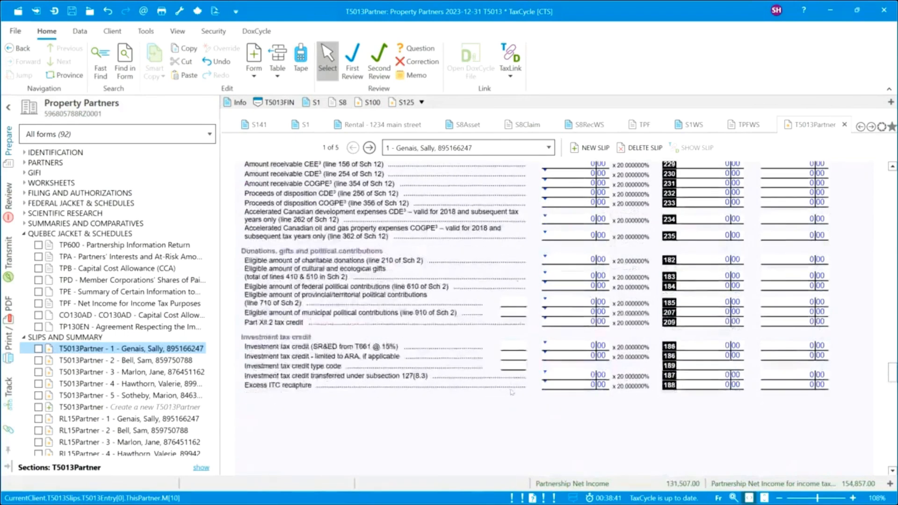
{"action": "scroll", "coordinate": [511, 392], "scroll_direction": "down", "scroll_amount": 12}
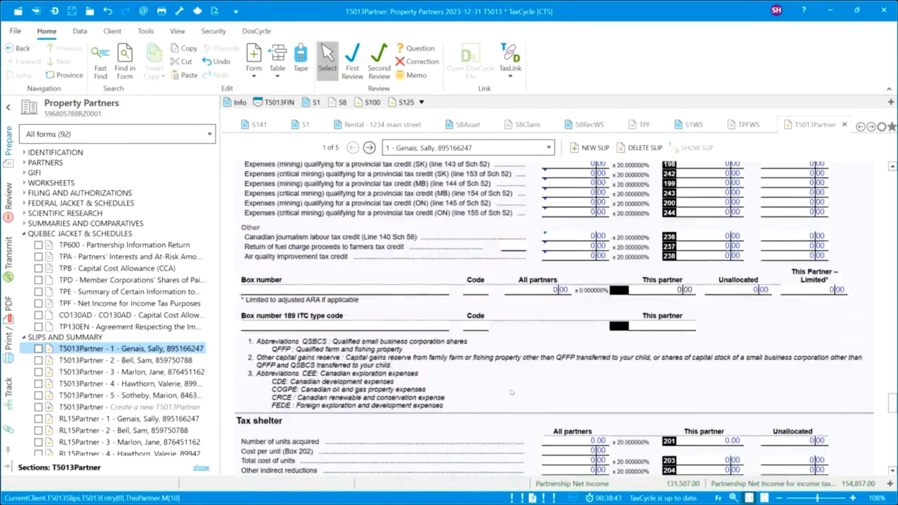
{"action": "scroll", "coordinate": [512, 392], "scroll_direction": "down", "scroll_amount": 3}
{"action": "scroll", "coordinate": [512, 392], "scroll_direction": "down", "scroll_amount": 3}
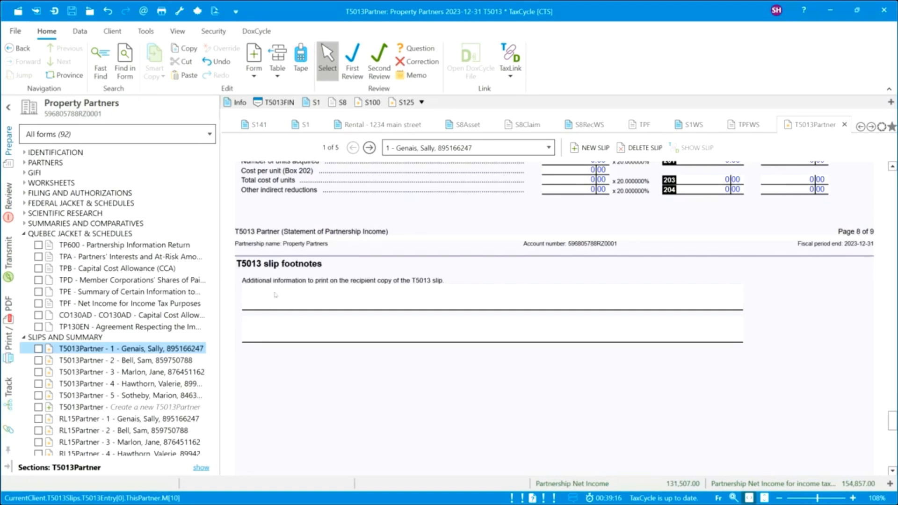
Check the footnote lines, then view the page 9 T5013 slip showing 29,271.40 business income and 1,330 CCA.
{"action": "left_click", "coordinate": [275, 327]}
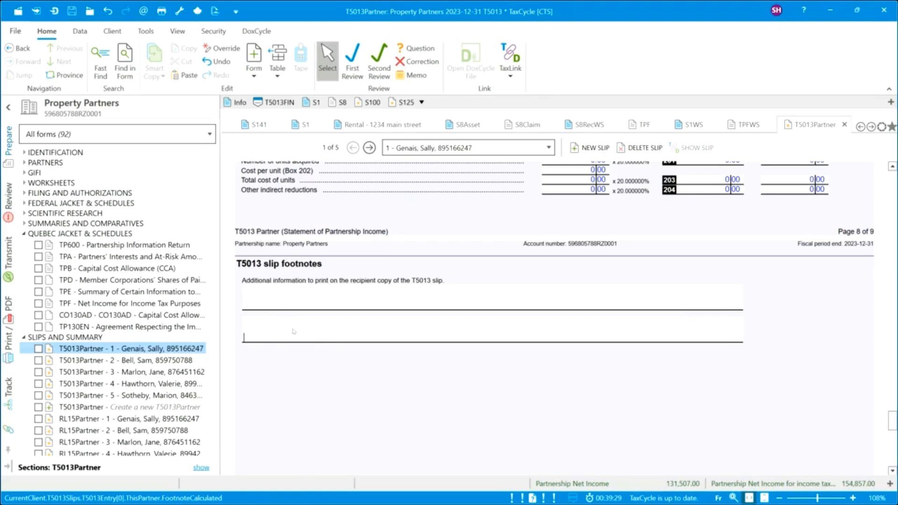
{"action": "scroll", "coordinate": [362, 378], "scroll_direction": "down", "scroll_amount": 3}
{"action": "scroll", "coordinate": [363, 378], "scroll_direction": "down", "scroll_amount": 5}
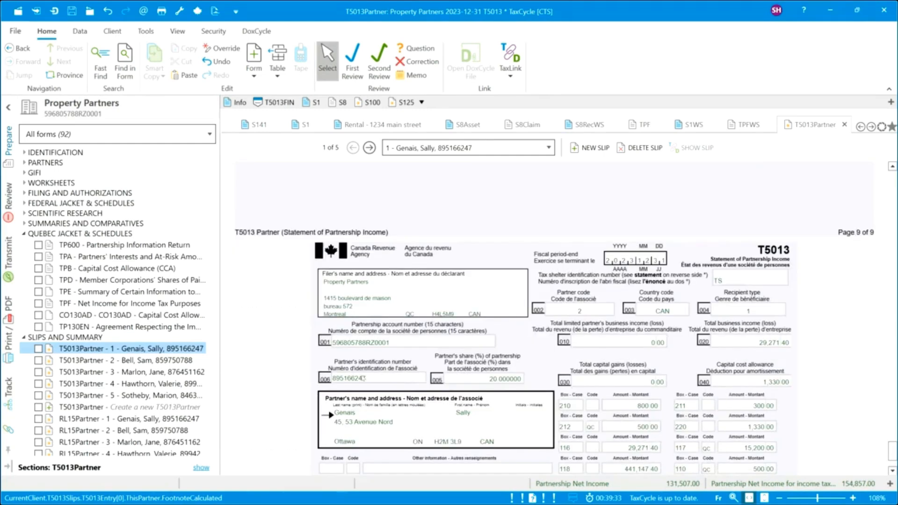
{"action": "scroll", "coordinate": [363, 378], "scroll_direction": "down", "scroll_amount": 2}
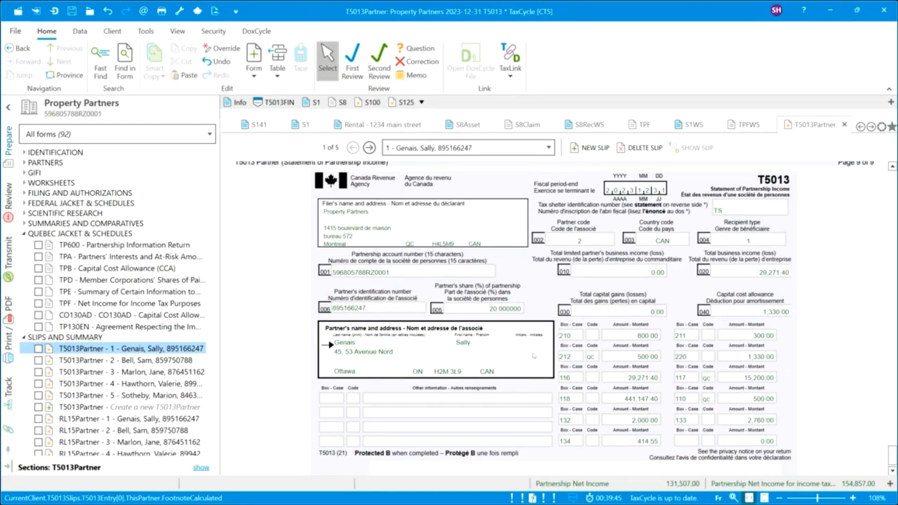
{"action": "scroll", "coordinate": [518, 377], "scroll_direction": "down", "scroll_amount": 1}
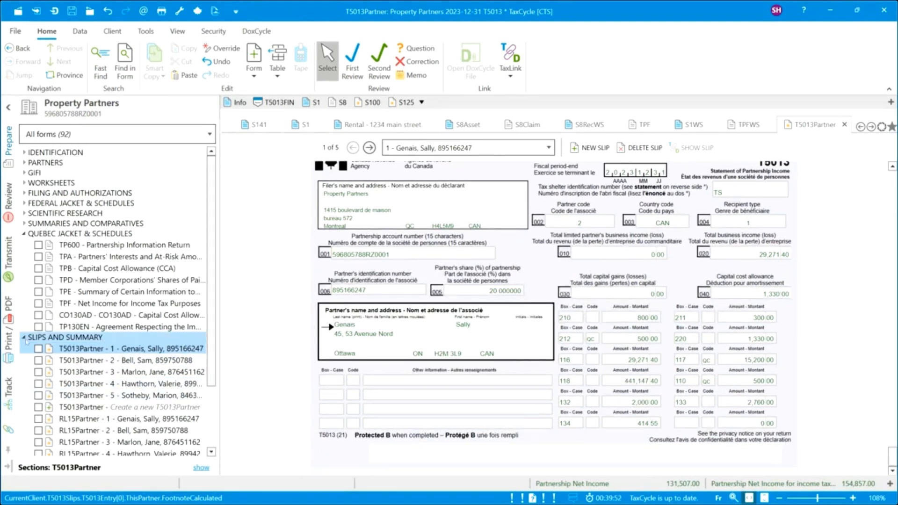
Enter 1,330 as the first partner's CCA related to rental property on the RL-15 slip.
{"action": "left_click", "coordinate": [86, 420]}
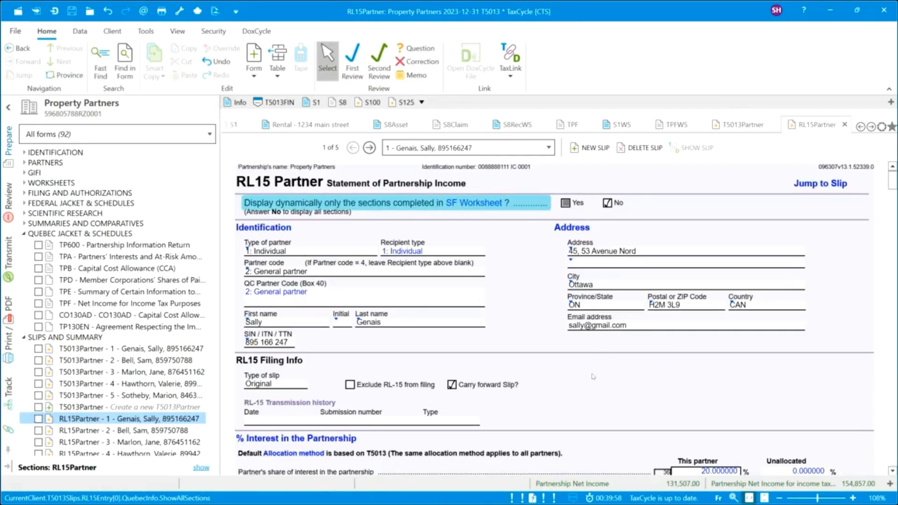
{"action": "scroll", "coordinate": [592, 377], "scroll_direction": "down", "scroll_amount": 3}
{"action": "scroll", "coordinate": [455, 387], "scroll_direction": "down", "scroll_amount": 20}
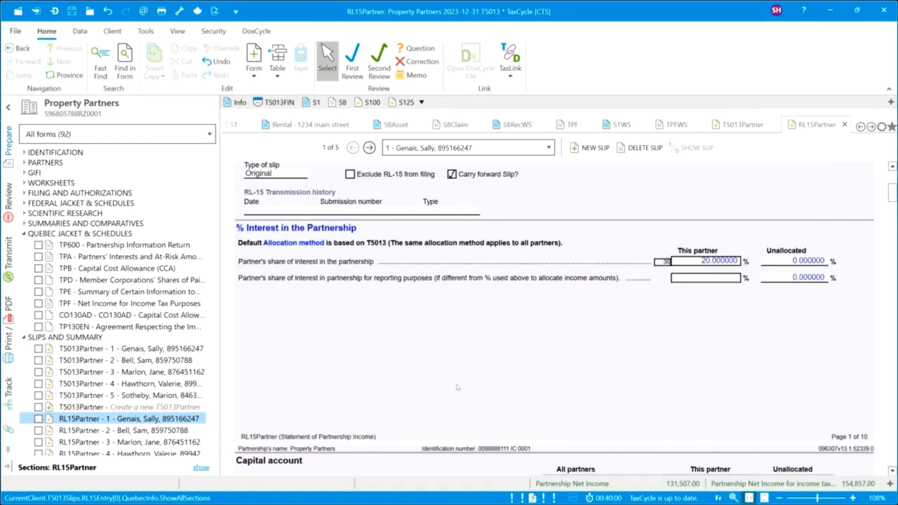
{"action": "scroll", "coordinate": [458, 387], "scroll_direction": "down", "scroll_amount": 20}
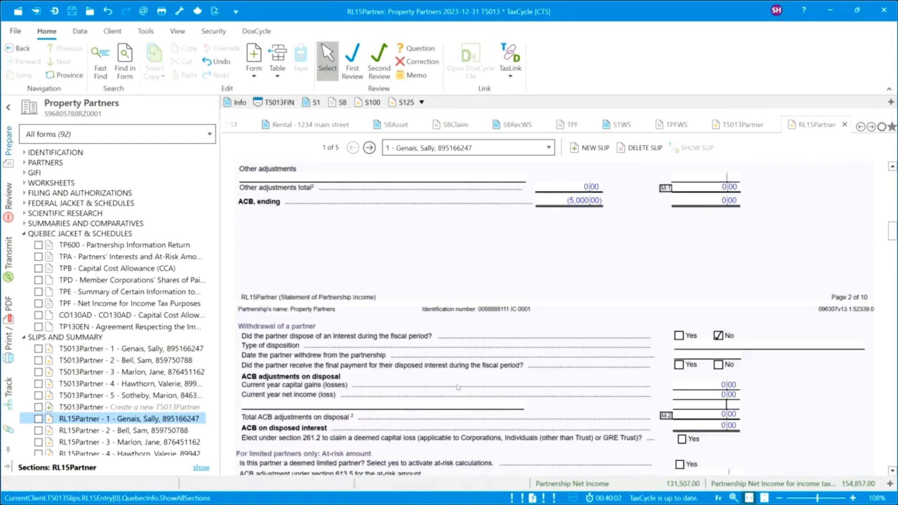
{"action": "scroll", "coordinate": [458, 388], "scroll_direction": "down", "scroll_amount": 20}
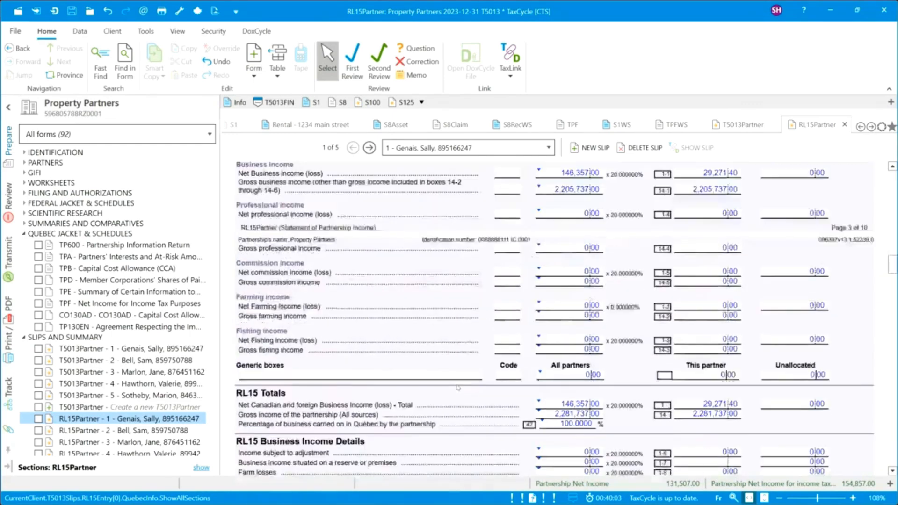
{"action": "scroll", "coordinate": [457, 386], "scroll_direction": "down", "scroll_amount": 20}
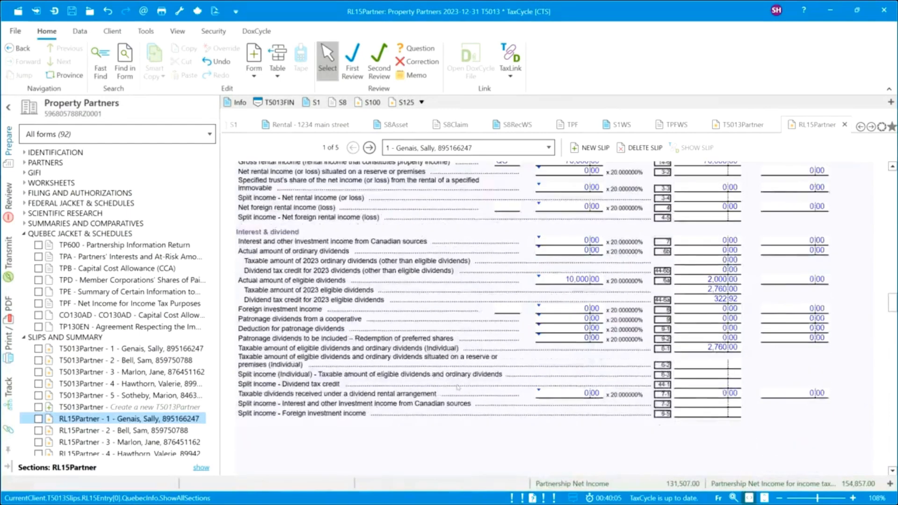
{"action": "scroll", "coordinate": [458, 387], "scroll_direction": "down", "scroll_amount": 20}
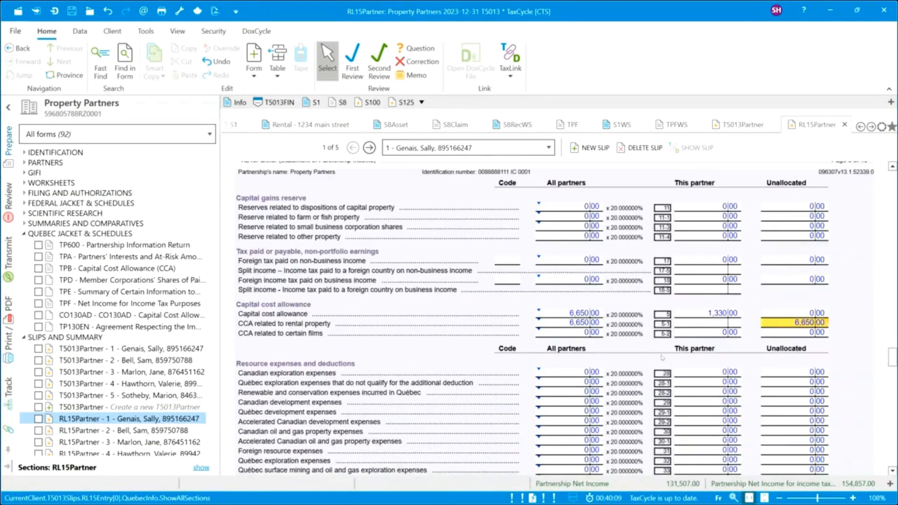
{"action": "left_click", "coordinate": [715, 325]}
{"action": "type", "text": "1"}
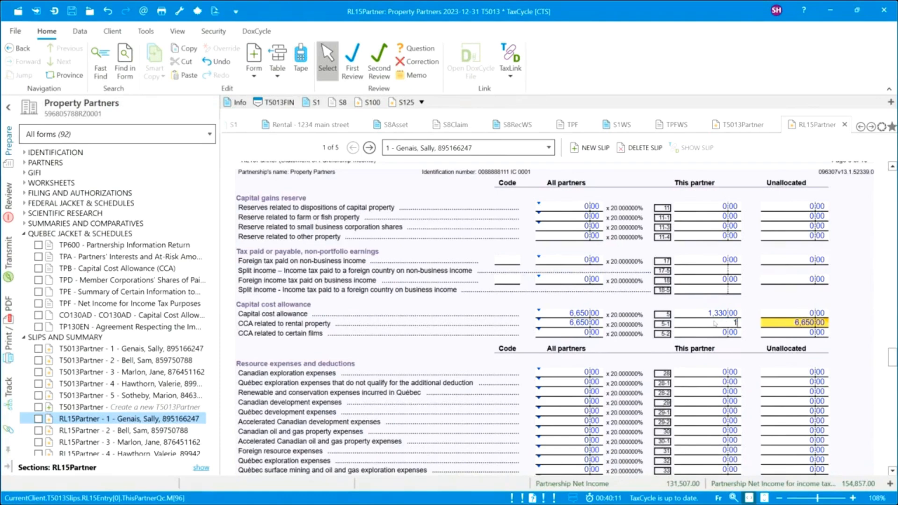
{"action": "type", "text": ",330"}
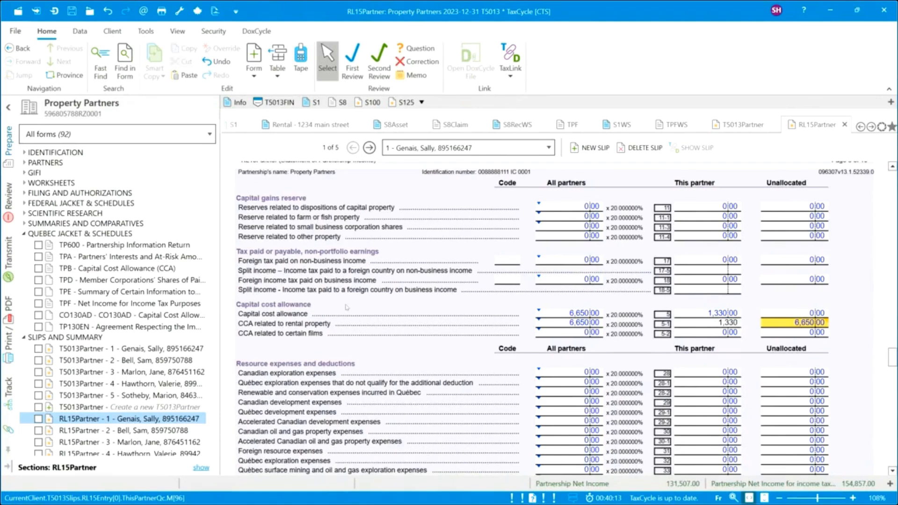
{"action": "left_click", "coordinate": [352, 327]}
{"action": "scroll", "coordinate": [352, 327], "scroll_direction": "down", "scroll_amount": 10}
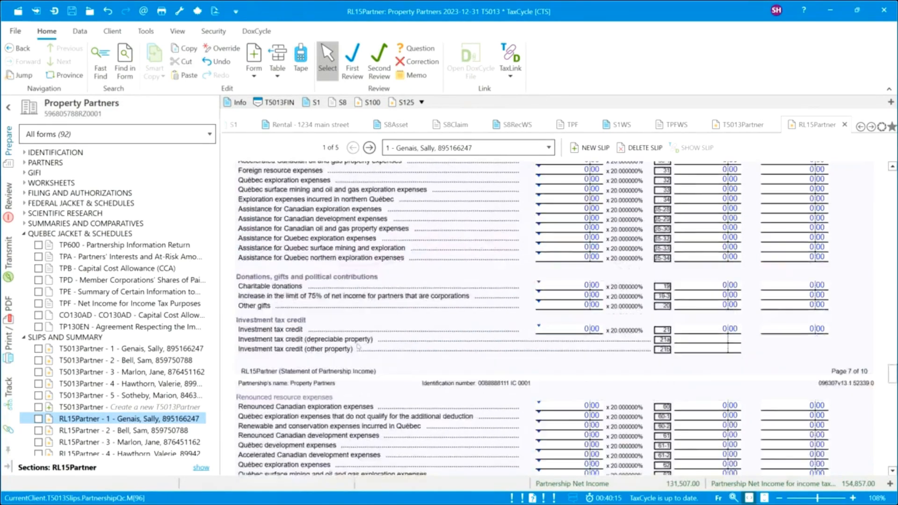
{"action": "scroll", "coordinate": [358, 346], "scroll_direction": "down", "scroll_amount": 12}
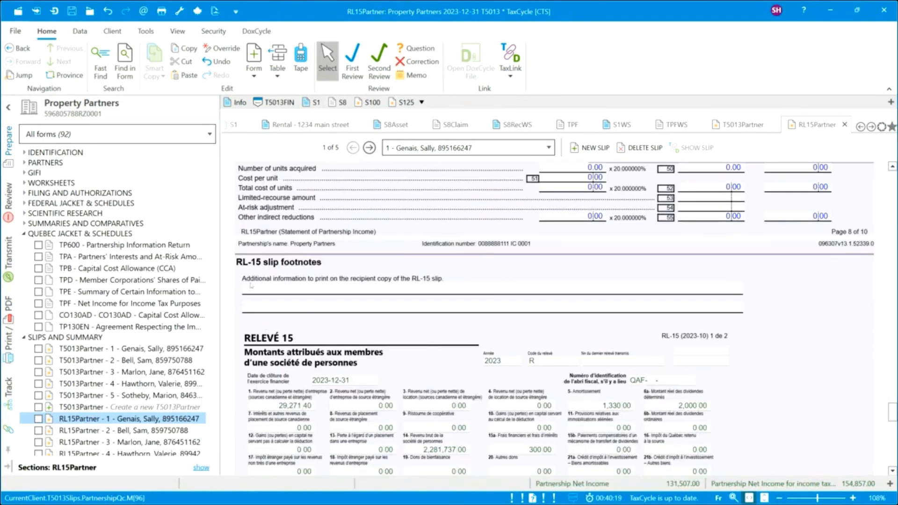
Check the RL-15 footnote lines and re-verify the first partner's 1,330 rental-property CCA.
{"action": "left_click", "coordinate": [291, 295]}
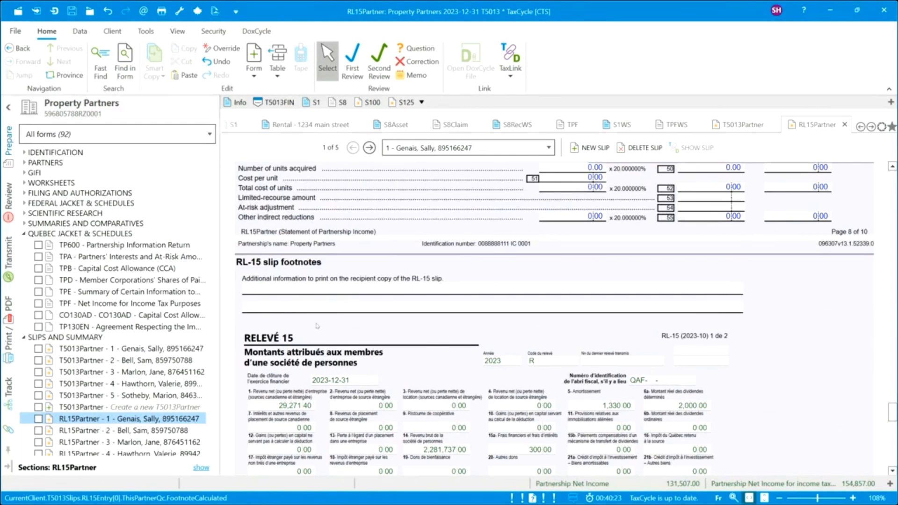
{"action": "scroll", "coordinate": [398, 382], "scroll_direction": "down", "scroll_amount": 3}
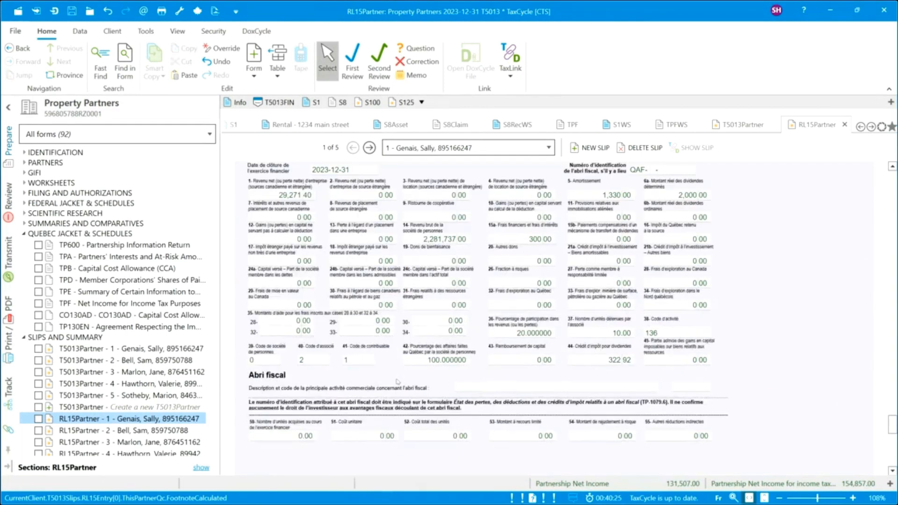
{"action": "scroll", "coordinate": [398, 382], "scroll_direction": "up", "scroll_amount": 1}
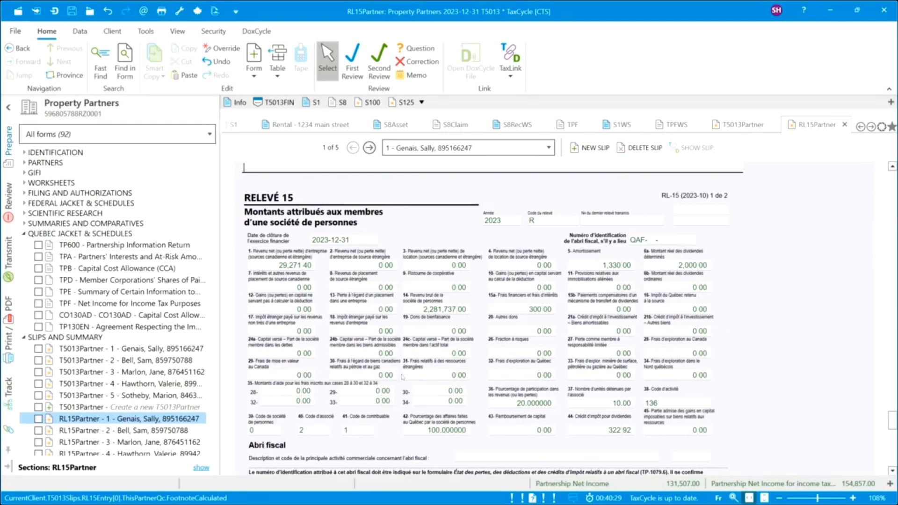
{"action": "scroll", "coordinate": [402, 376], "scroll_direction": "up", "scroll_amount": 5}
{"action": "scroll", "coordinate": [404, 374], "scroll_direction": "up", "scroll_amount": 10}
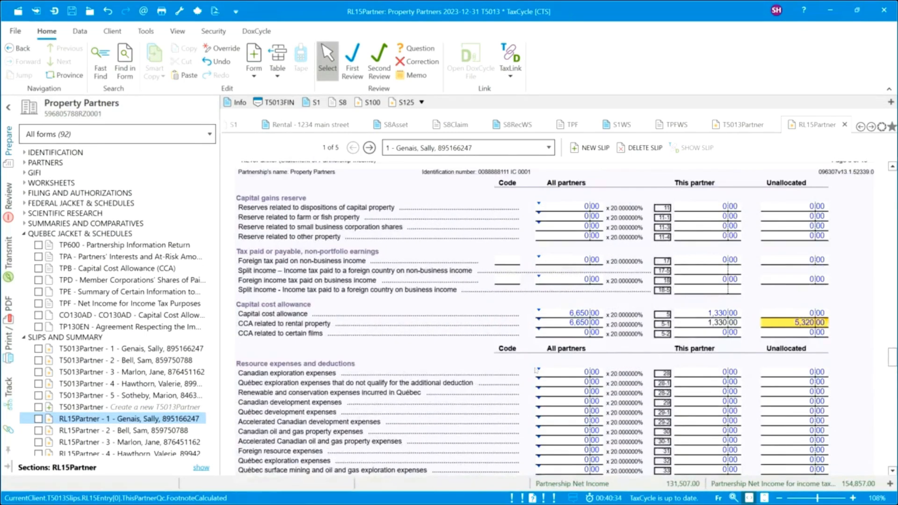
{"action": "left_click", "coordinate": [713, 324]}
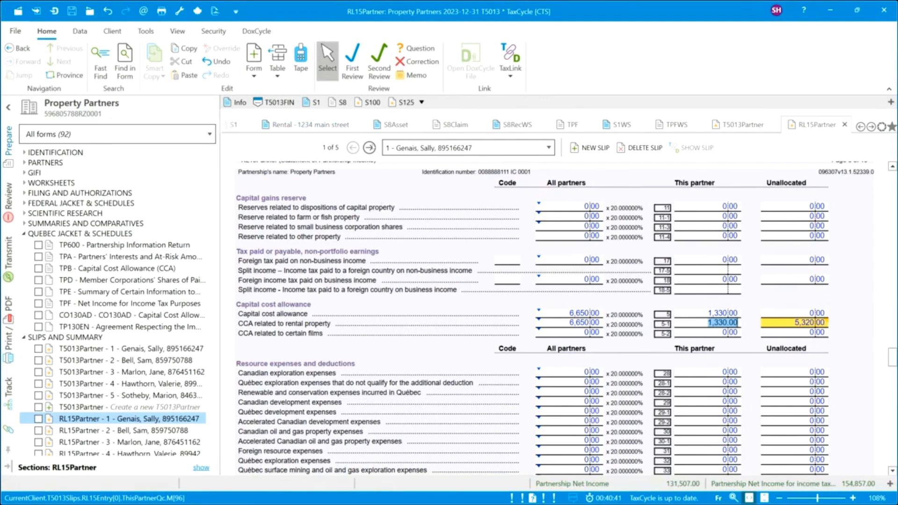
Enter 1,330 rental-property CCA on the second through fifth partners' RL-15 slips.
{"action": "left_click", "coordinate": [369, 147]}
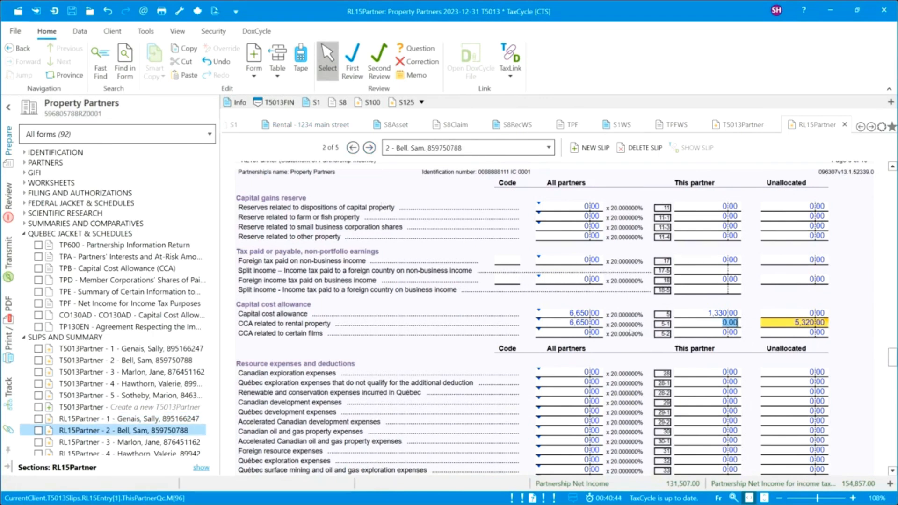
{"action": "type", "text": "1,330"}
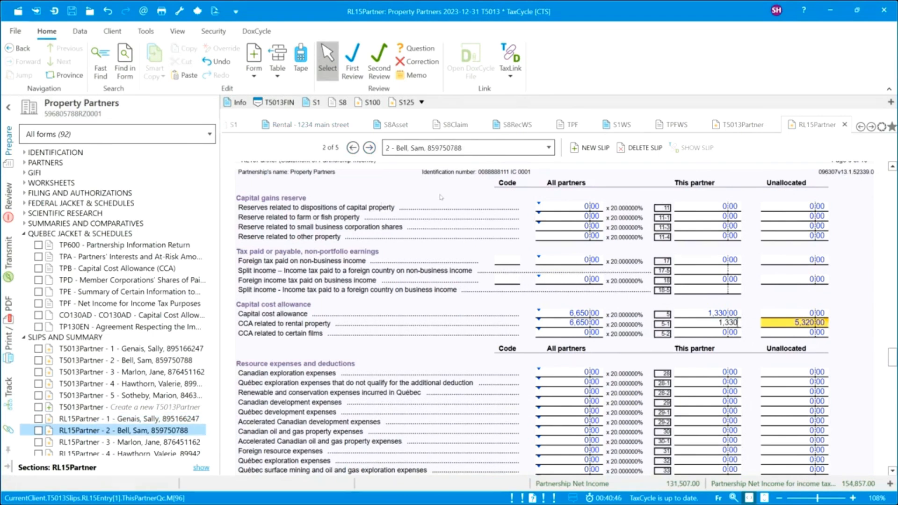
{"action": "left_click", "coordinate": [370, 147]}
{"action": "type", "text": "1,330"}
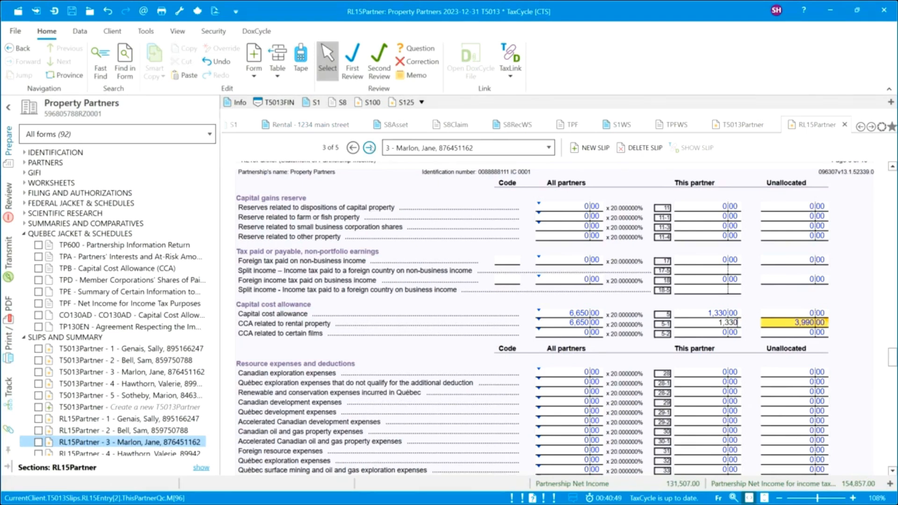
{"action": "left_click", "coordinate": [368, 148]}
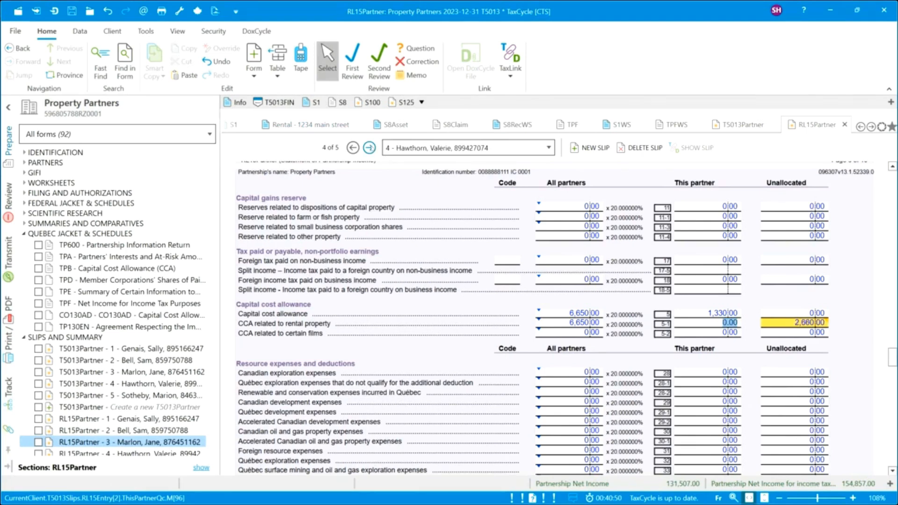
{"action": "type", "text": "1330"}
{"action": "left_click", "coordinate": [369, 148]}
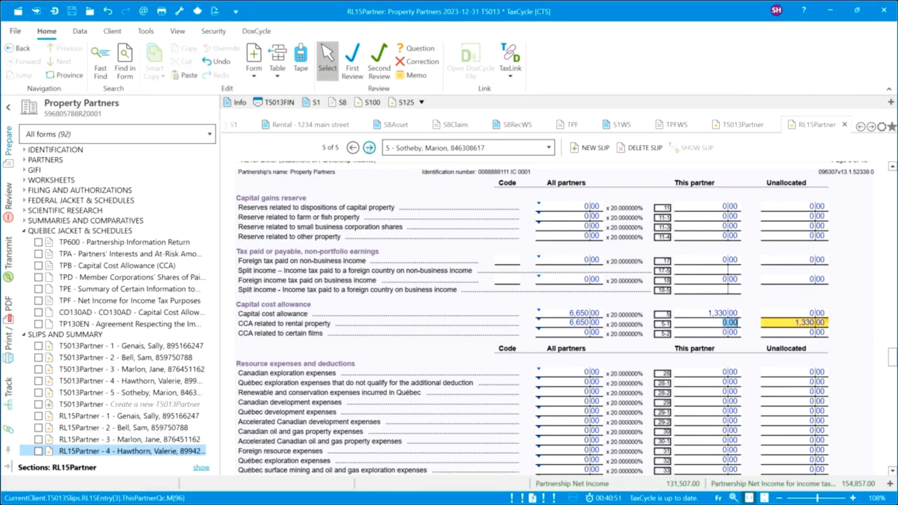
{"action": "type", "text": "1,3"}
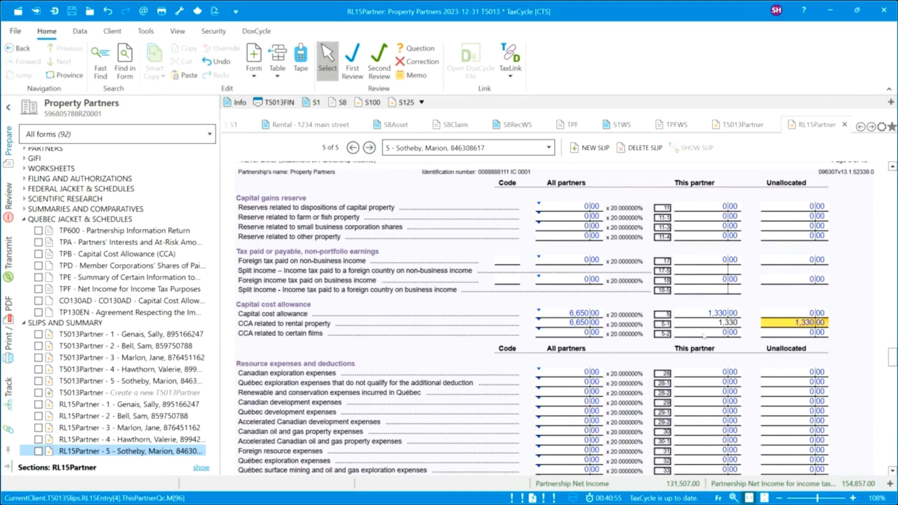
{"action": "type", "text": "30"}
{"action": "key", "text": "Tab"}
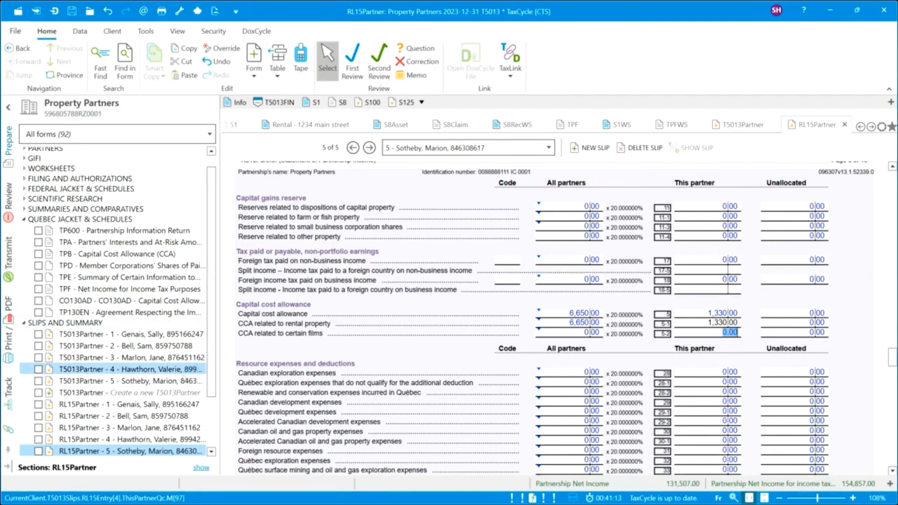
Browse the Schedule 1 and Schedule F five-year comparatives, then view the Schedule 50 and ACB Summary.
{"action": "left_click", "coordinate": [23, 324]}
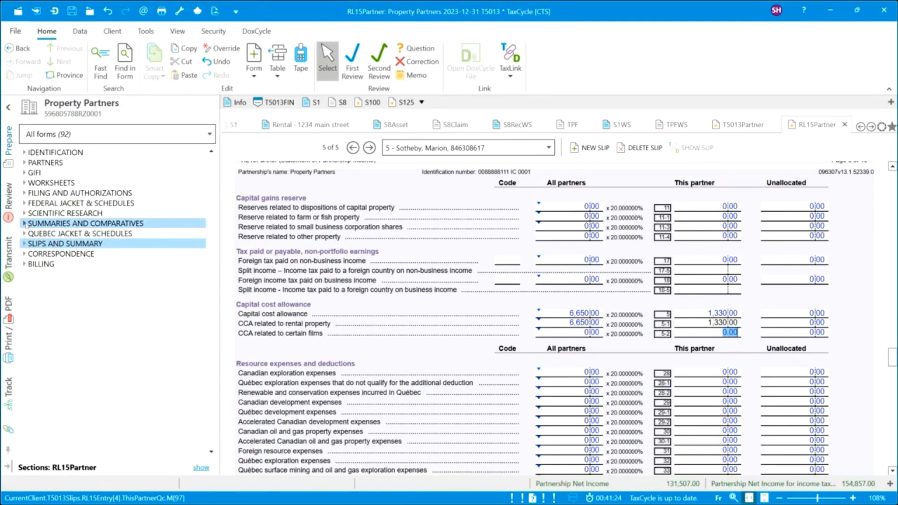
{"action": "left_click", "coordinate": [24, 224]}
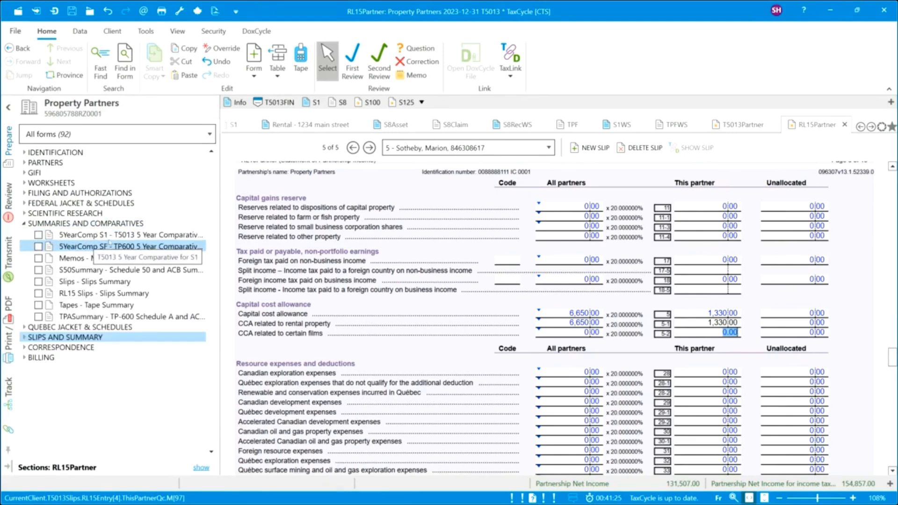
{"action": "left_click", "coordinate": [130, 238]}
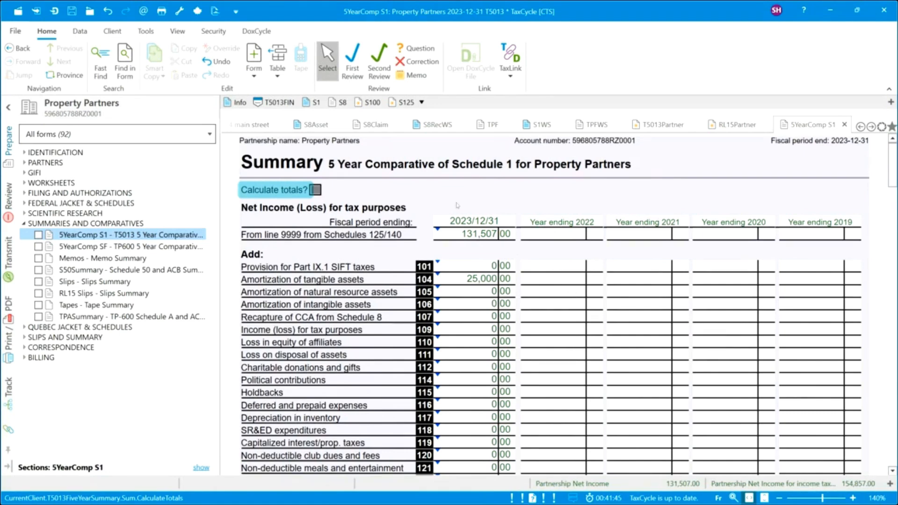
{"action": "left_click", "coordinate": [120, 247]}
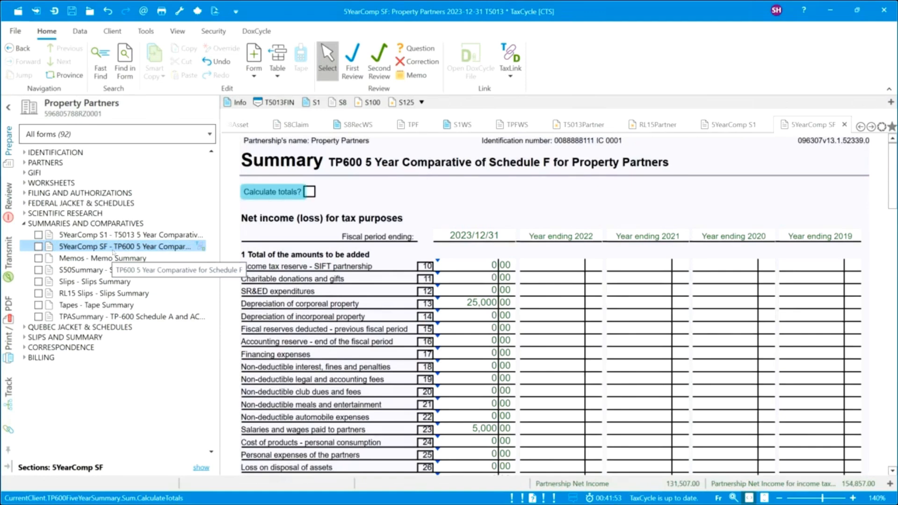
{"action": "left_click", "coordinate": [80, 270]}
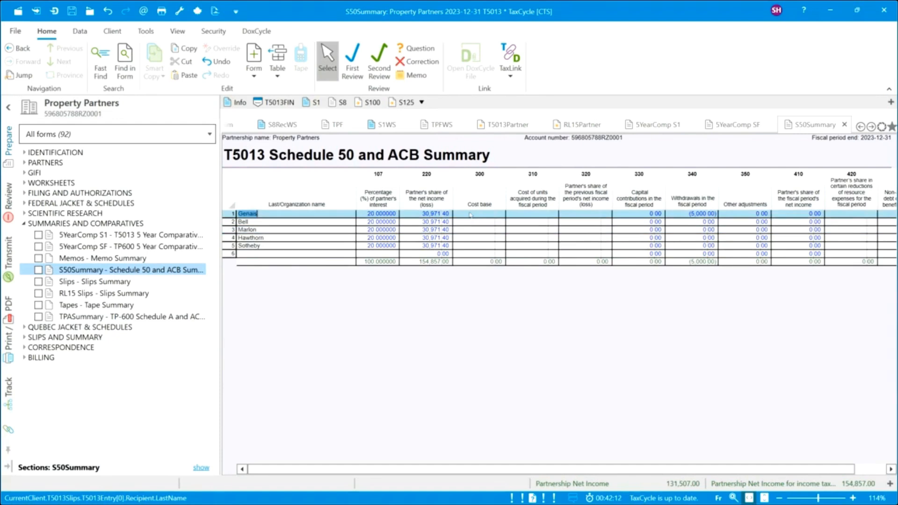
Add an ACB, beginning column right after Cost base in the Schedule 50 summary.
{"action": "right_click", "coordinate": [483, 191]}
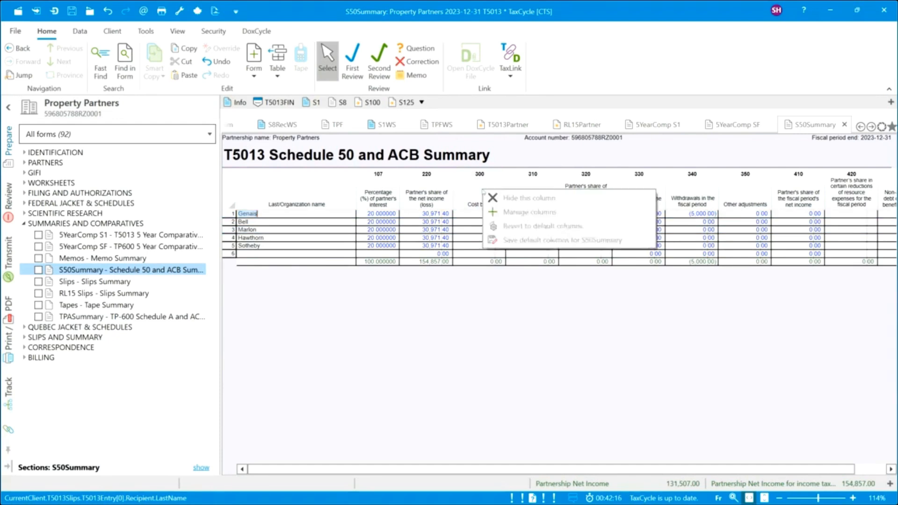
{"action": "left_click", "coordinate": [521, 216]}
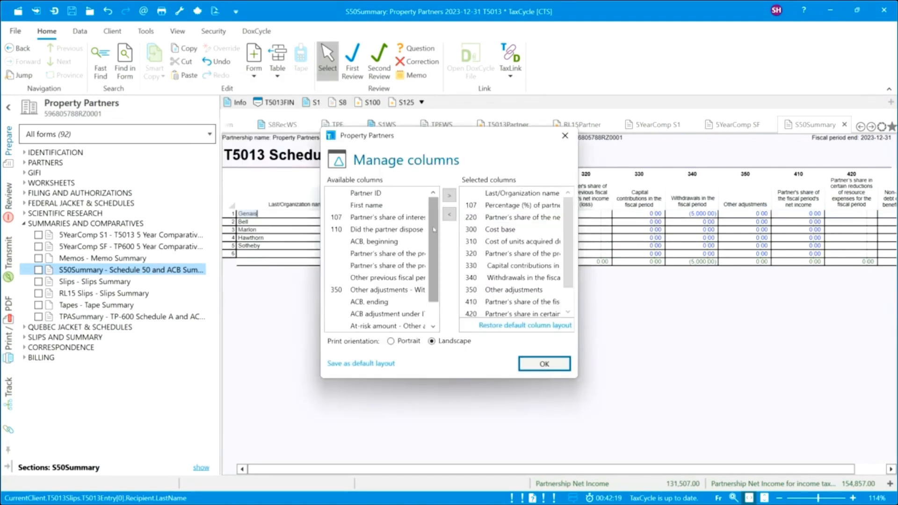
{"action": "left_click", "coordinate": [377, 241]}
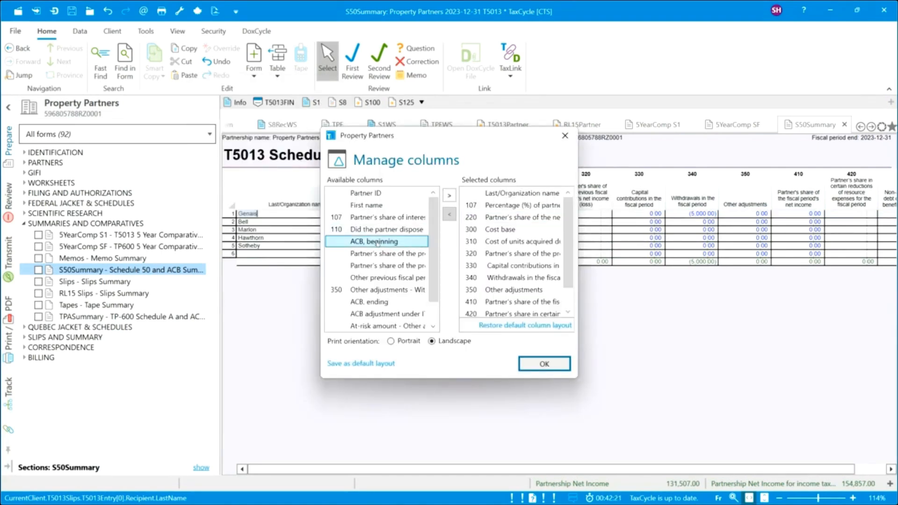
{"action": "left_click_drag", "start_coordinate": [377, 243], "coordinate": [529, 239]}
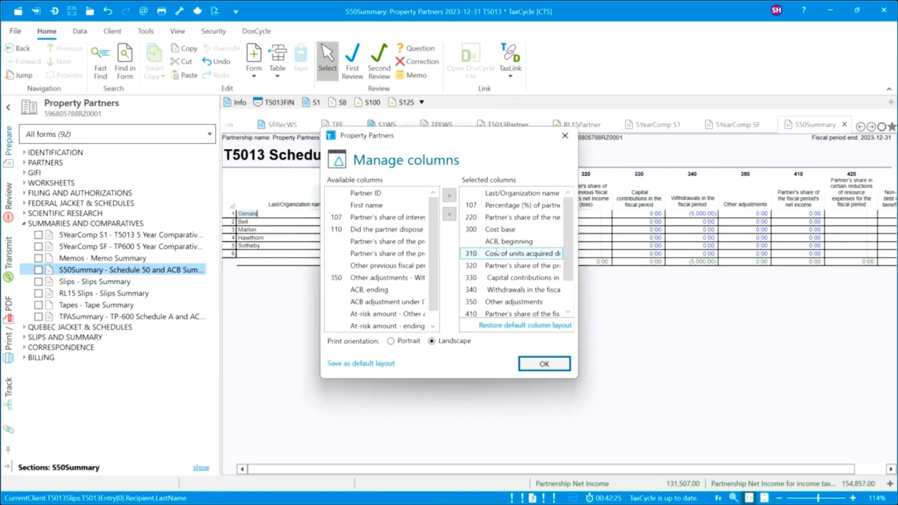
{"action": "left_click", "coordinate": [544, 364]}
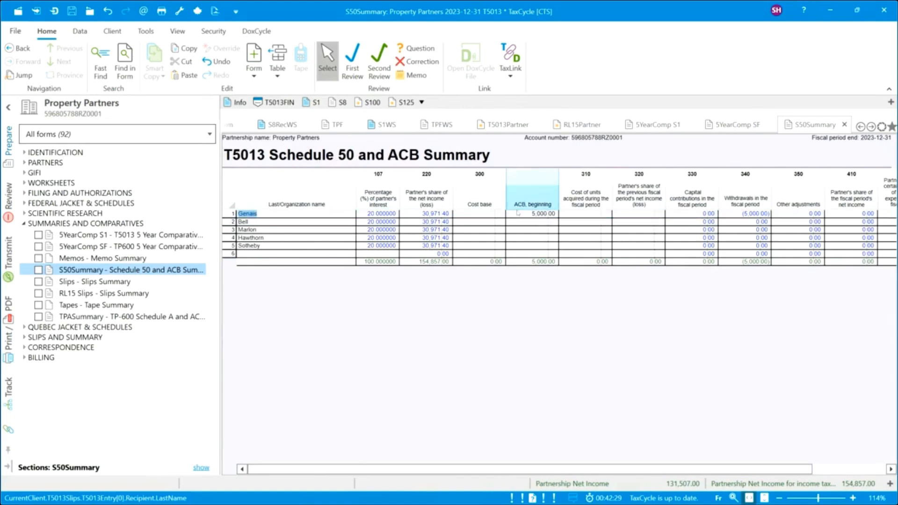
Enter a 5,000 ACB beginning for each remaining partner, bringing the total to 25,000.
{"action": "left_click", "coordinate": [526, 222]}
{"action": "type", "text": "500"}
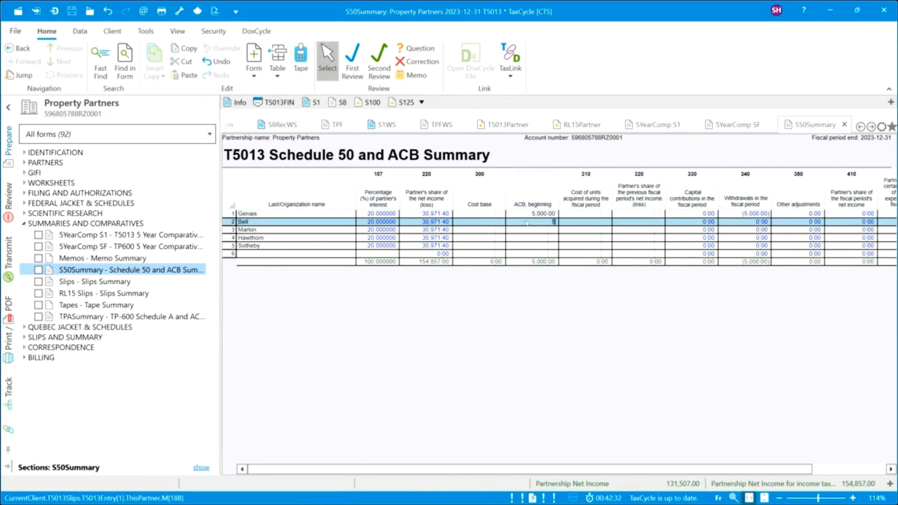
{"action": "key", "text": "Return"}
{"action": "type", "text": "5000"}
{"action": "key", "text": "Return"}
{"action": "type", "text": "500"}
{"action": "key", "text": "Return"}
{"action": "type", "text": "5000"}
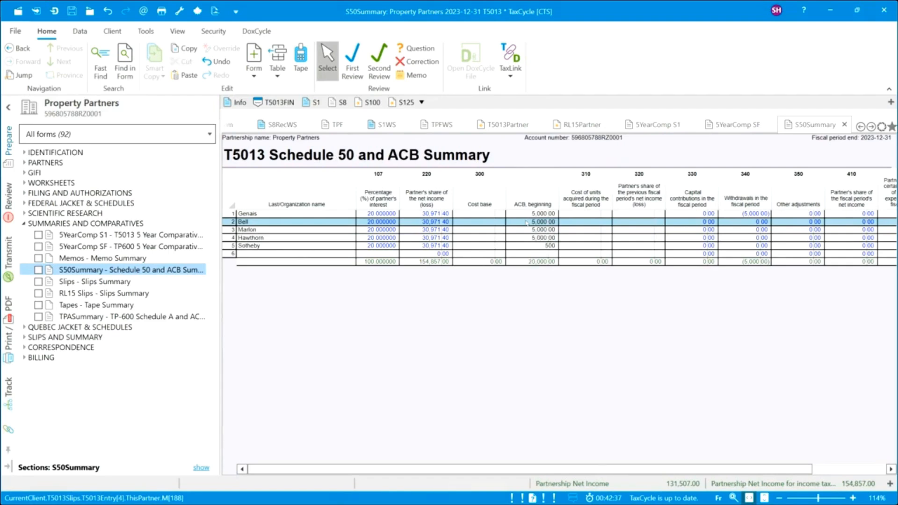
{"action": "key", "text": "Return"}
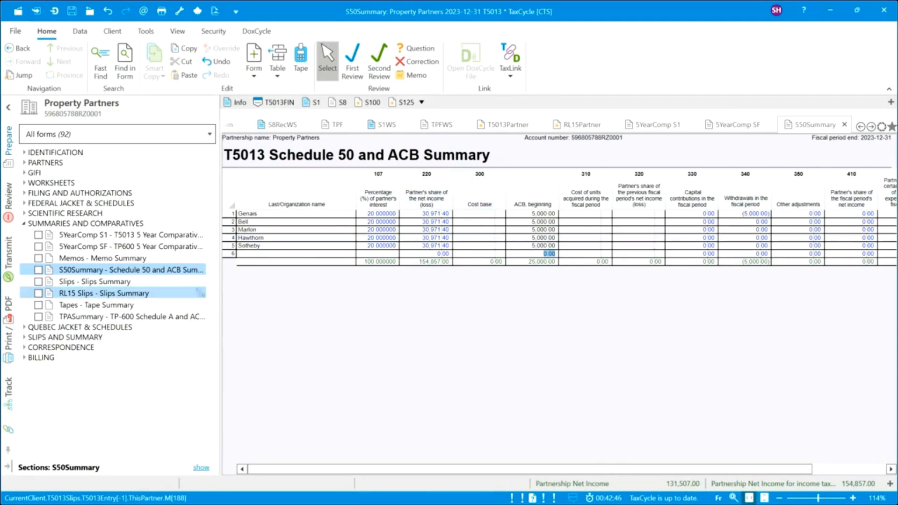
Inspect the T5013 Slip Summary's available columns without changes, then view the RL-15 Slip Summary.
{"action": "left_click", "coordinate": [115, 281]}
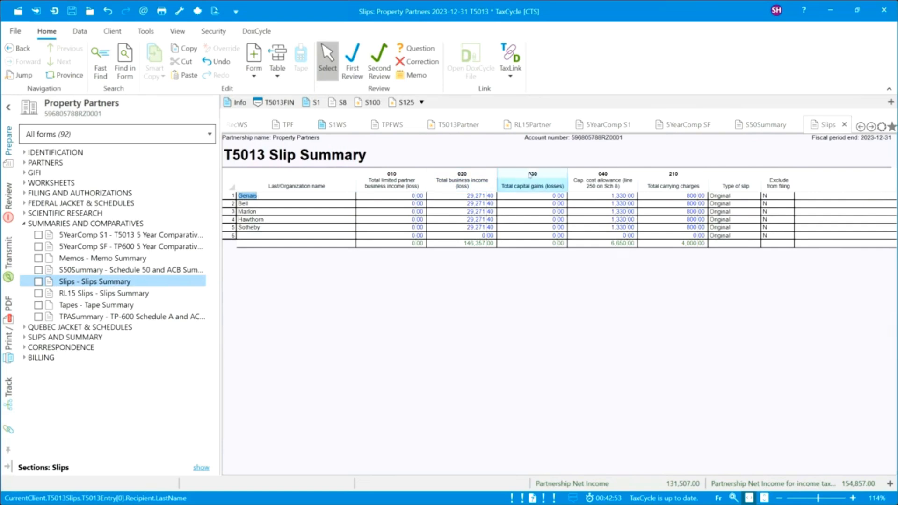
{"action": "right_click", "coordinate": [482, 183]}
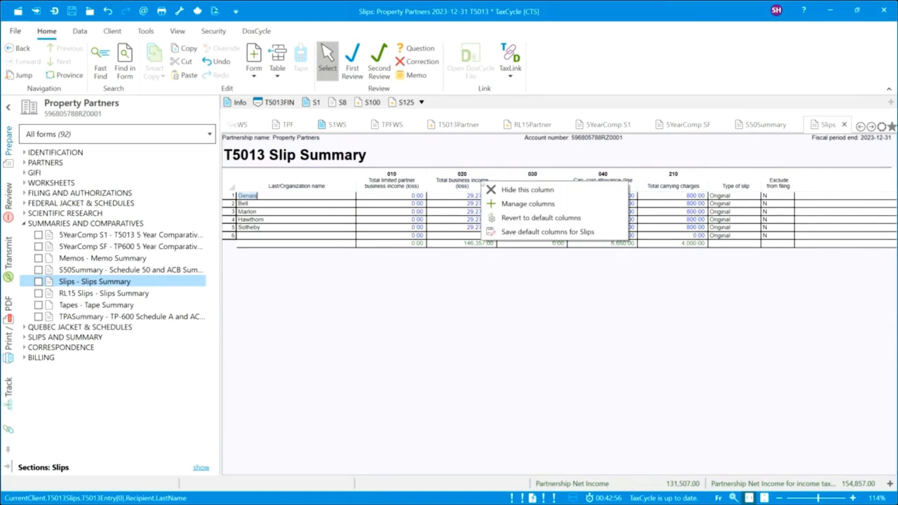
{"action": "left_click", "coordinate": [505, 206]}
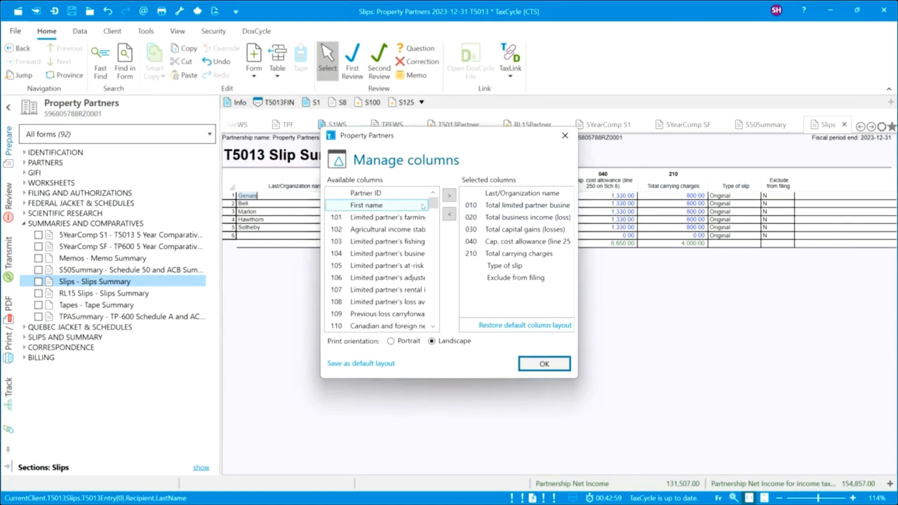
{"action": "left_click_drag", "start_coordinate": [434, 207], "coordinate": [433, 231]}
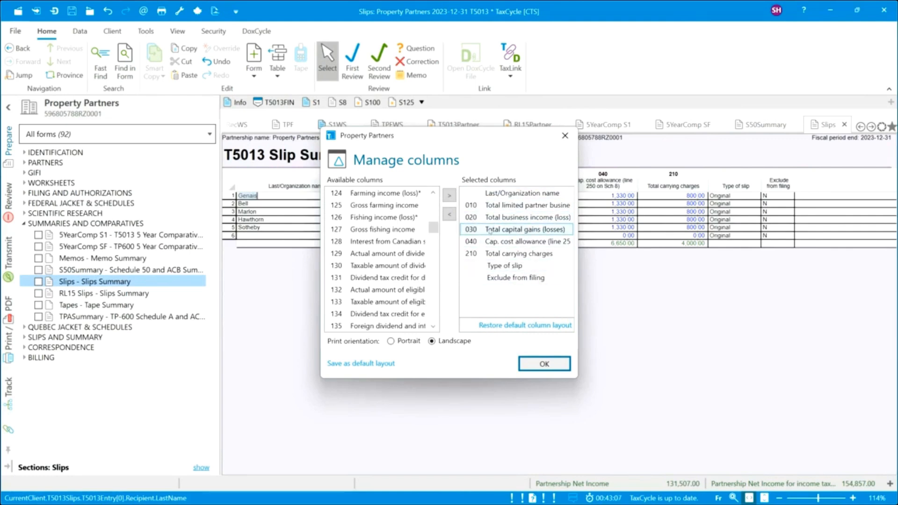
{"action": "left_click", "coordinate": [544, 364]}
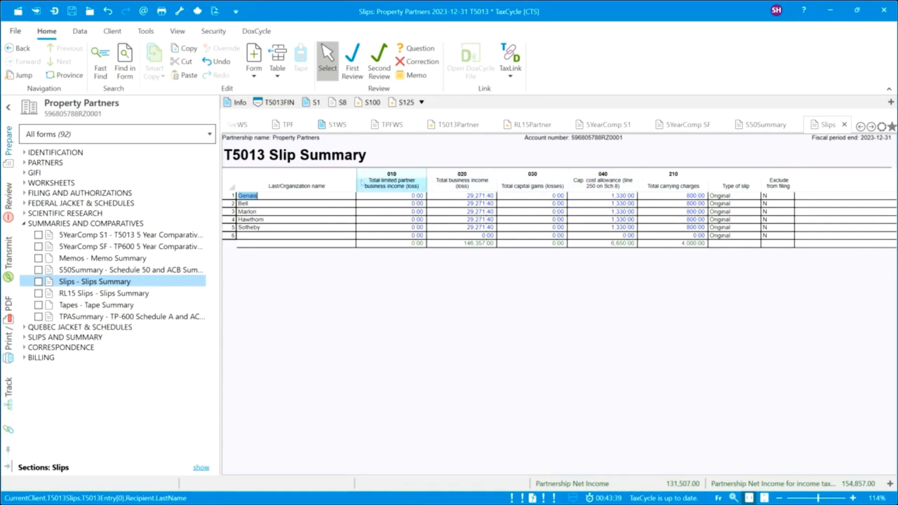
{"action": "left_click", "coordinate": [109, 295]}
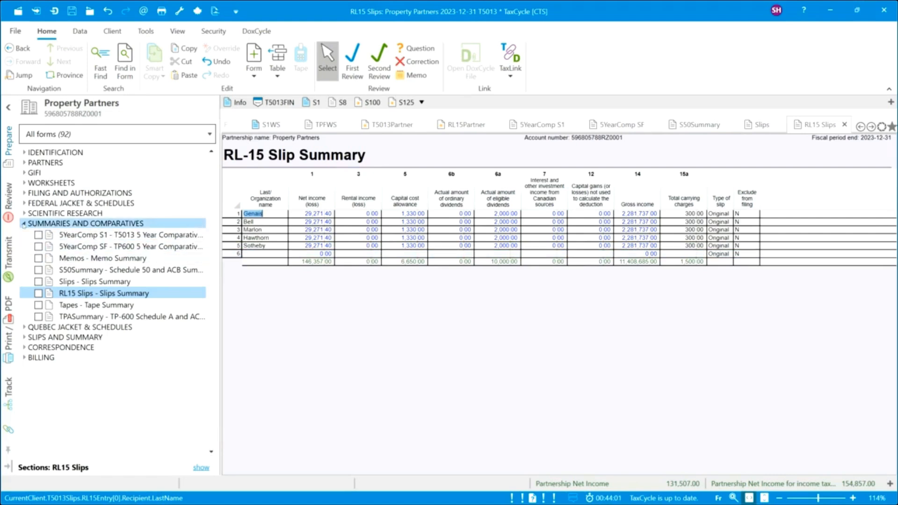
From the Review pane's Require attention list, go to the T5013FIN section 85(2) transfer question.
{"action": "left_click", "coordinate": [24, 224]}
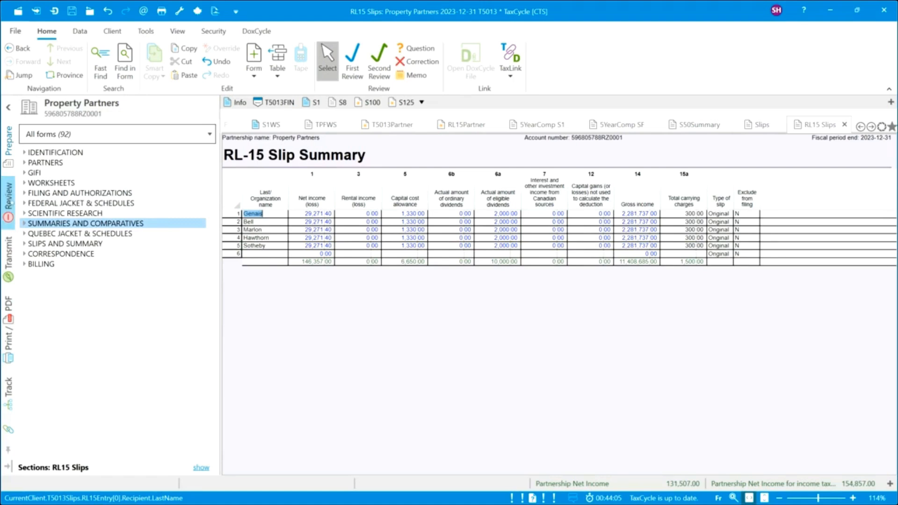
{"action": "left_click", "coordinate": [9, 196]}
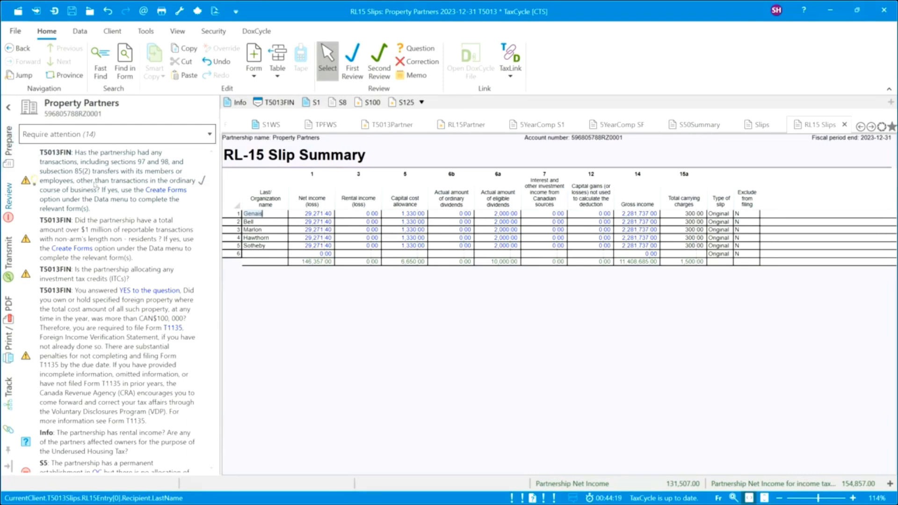
{"action": "left_click", "coordinate": [137, 187]}
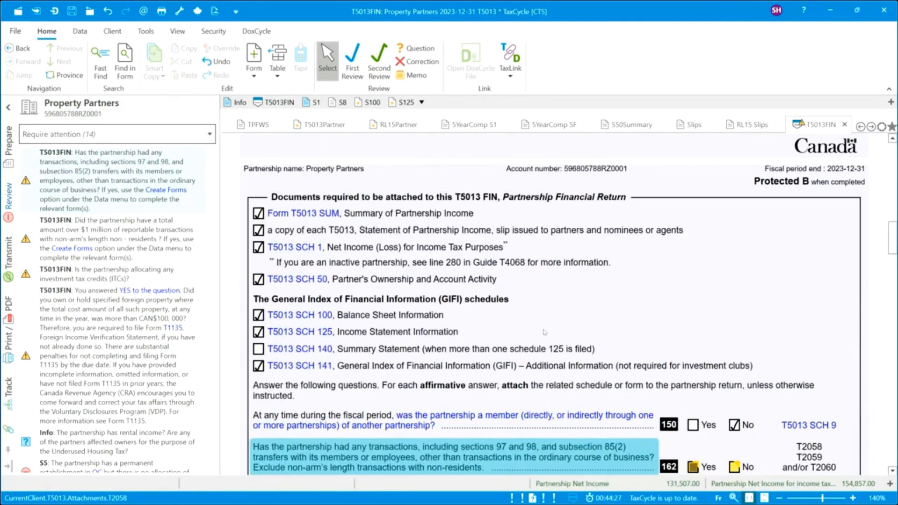
Answer No to lines 162, 171 and 231 on the T5013FIN.
{"action": "scroll", "coordinate": [468, 332], "scroll_direction": "down", "scroll_amount": 4}
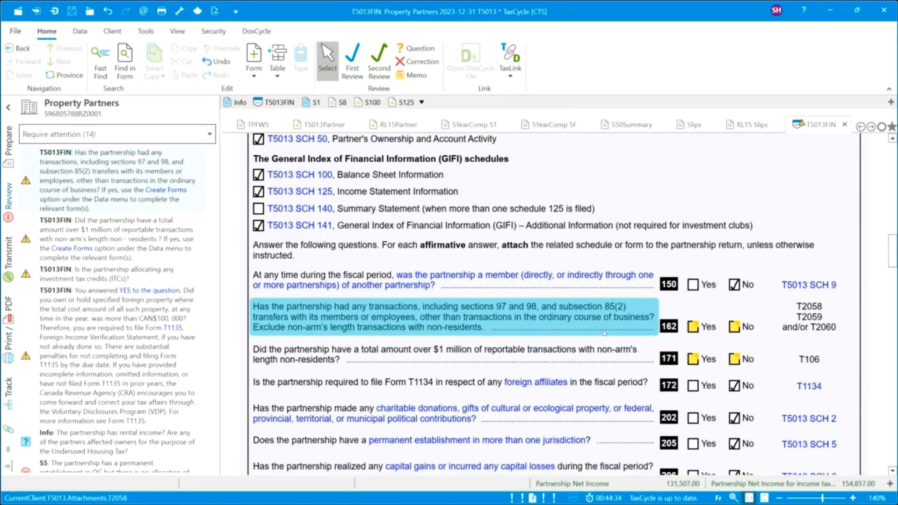
{"action": "left_click", "coordinate": [735, 327]}
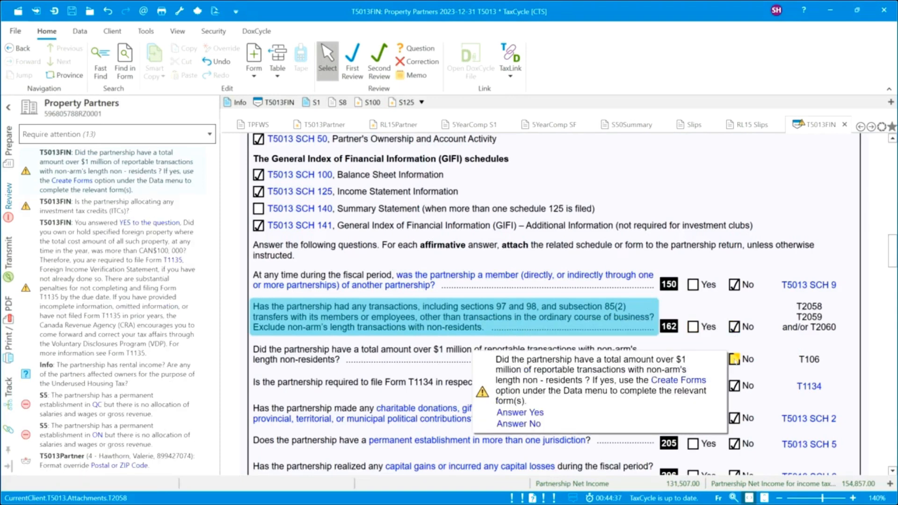
{"action": "left_click", "coordinate": [735, 359]}
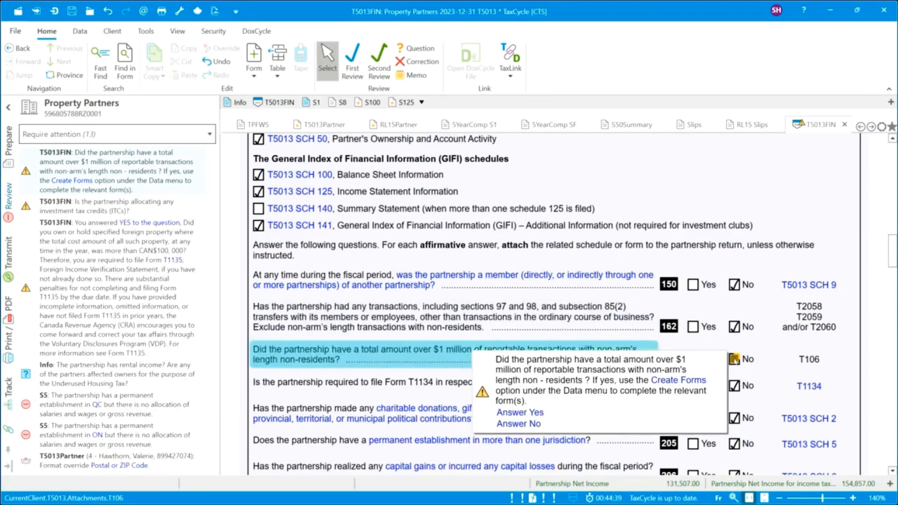
{"action": "scroll", "coordinate": [571, 327], "scroll_direction": "down", "scroll_amount": 3}
{"action": "scroll", "coordinate": [560, 327], "scroll_direction": "down", "scroll_amount": 3}
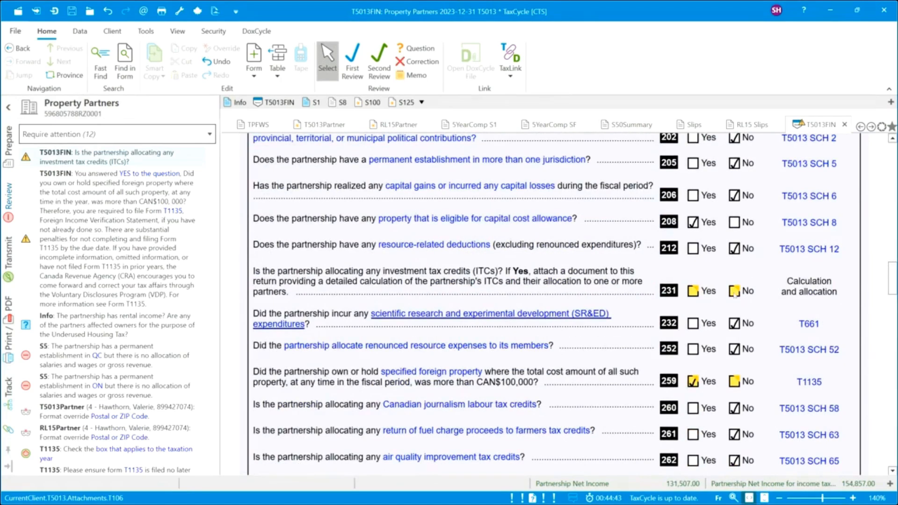
{"action": "left_click", "coordinate": [735, 292]}
Scroll through the T5013FIN and mark the T1135 foreign property note as reviewed.
{"action": "scroll", "coordinate": [502, 374], "scroll_direction": "down", "scroll_amount": 3}
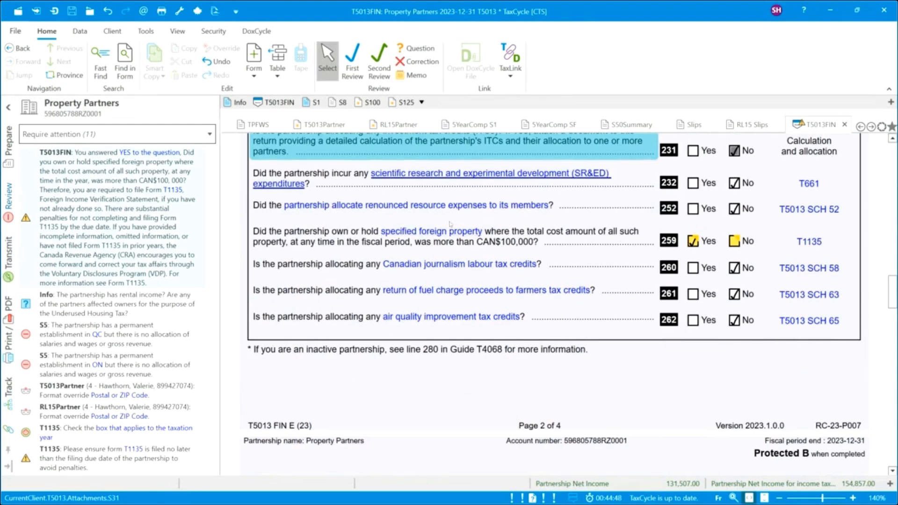
{"action": "scroll", "coordinate": [618, 348], "scroll_direction": "down", "scroll_amount": 3}
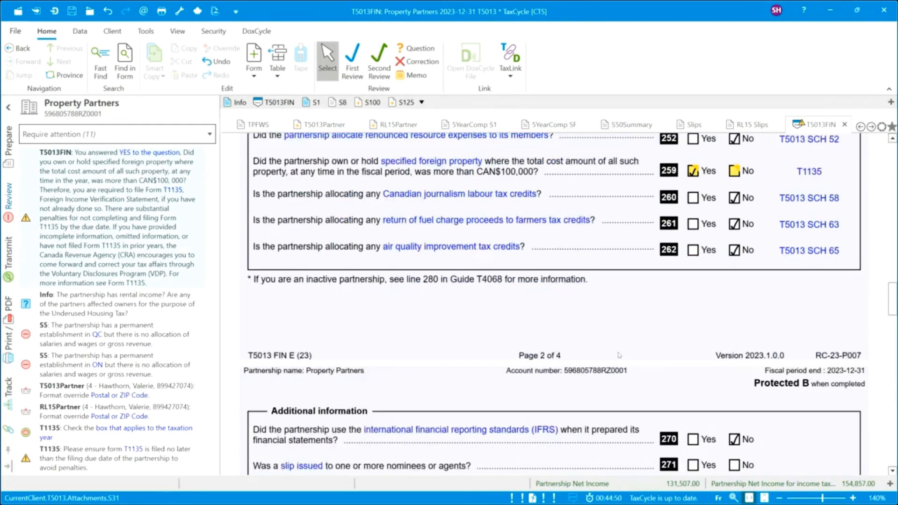
{"action": "scroll", "coordinate": [619, 355], "scroll_direction": "down", "scroll_amount": 3}
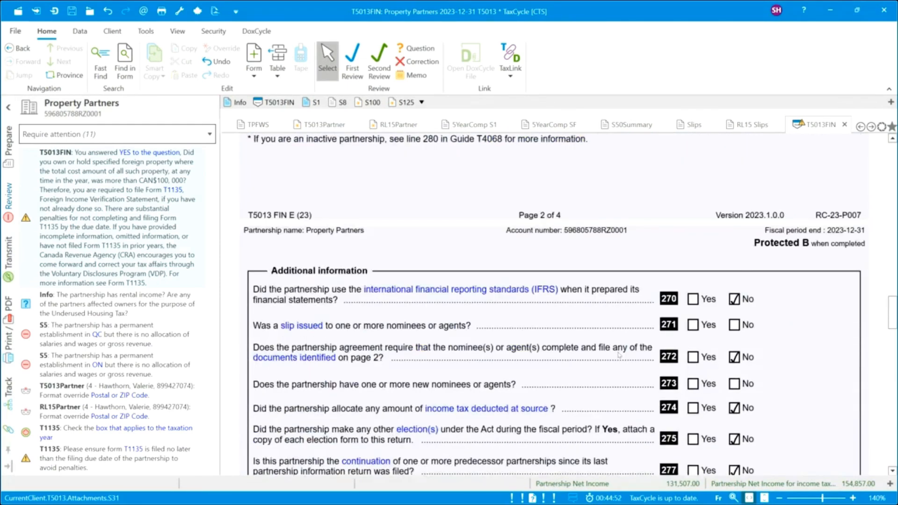
{"action": "scroll", "coordinate": [619, 356], "scroll_direction": "down", "scroll_amount": 12}
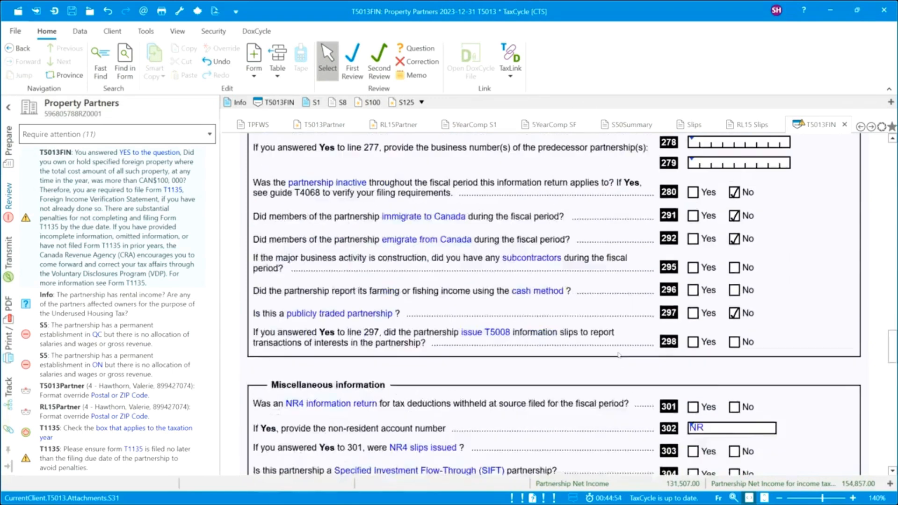
{"action": "scroll", "coordinate": [619, 356], "scroll_direction": "down", "scroll_amount": 13}
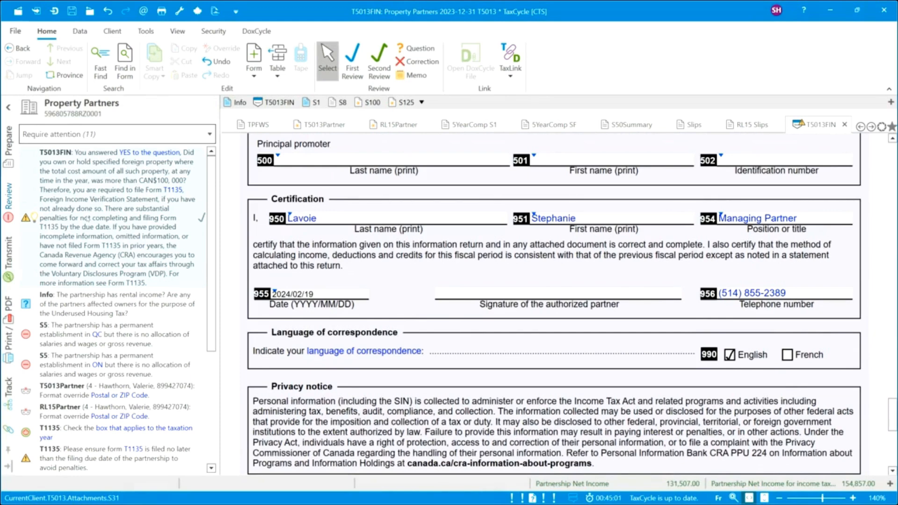
{"action": "left_click", "coordinate": [202, 217]}
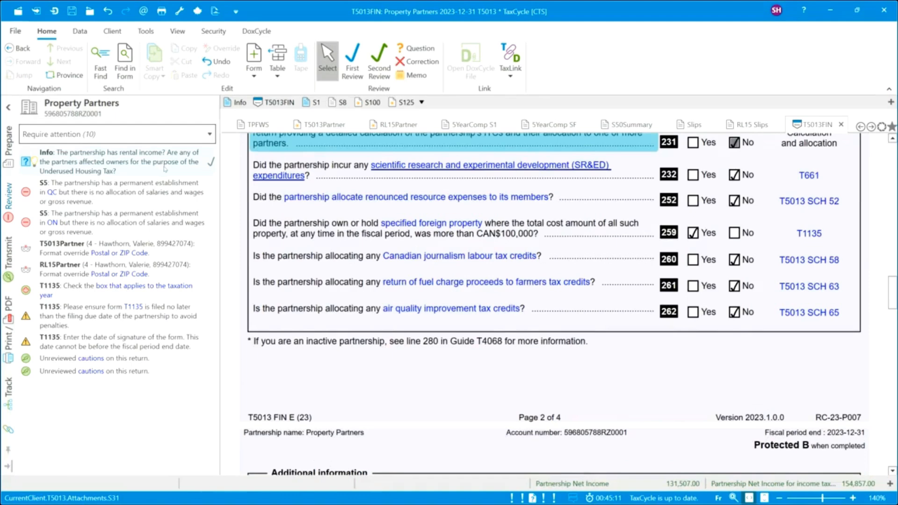
Mark the Info rental income / Underused Housing Tax note reviewed, then open the S5 Québec establishment issue.
{"action": "left_click", "coordinate": [150, 164]}
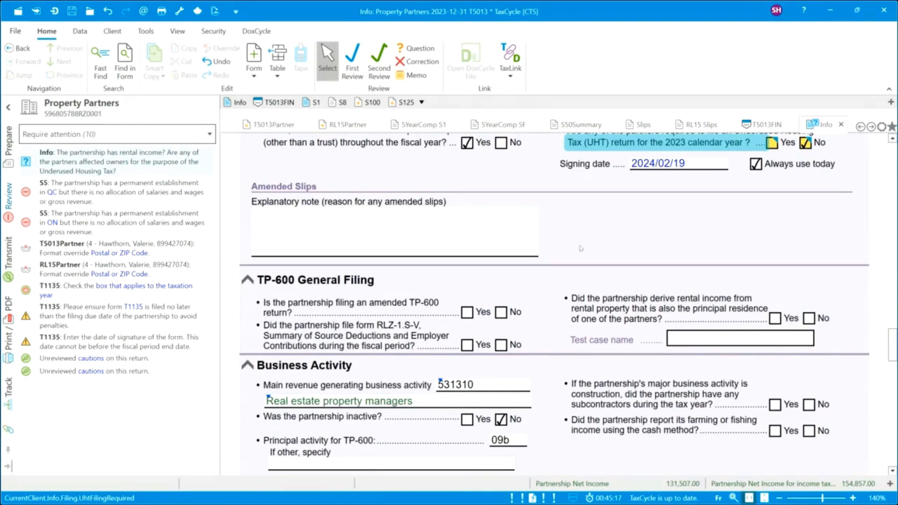
{"action": "scroll", "coordinate": [559, 250], "scroll_direction": "up", "scroll_amount": 1}
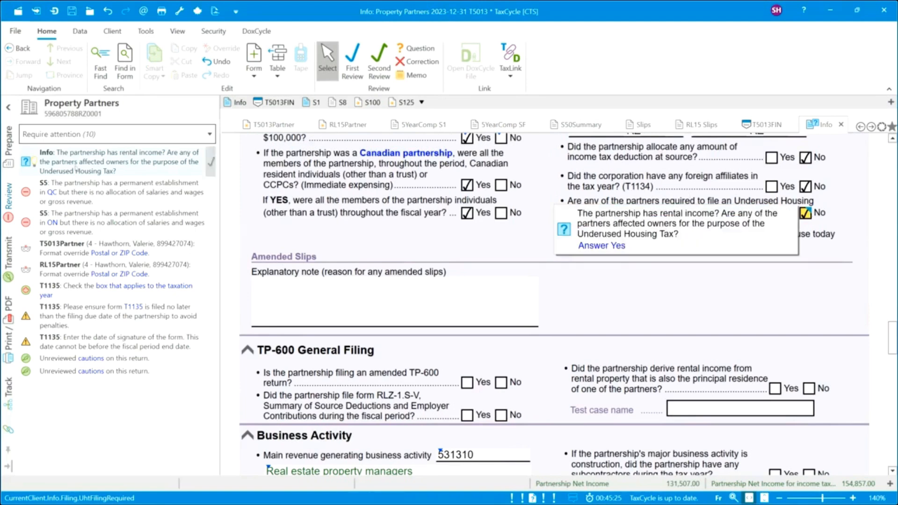
{"action": "left_click", "coordinate": [211, 162]}
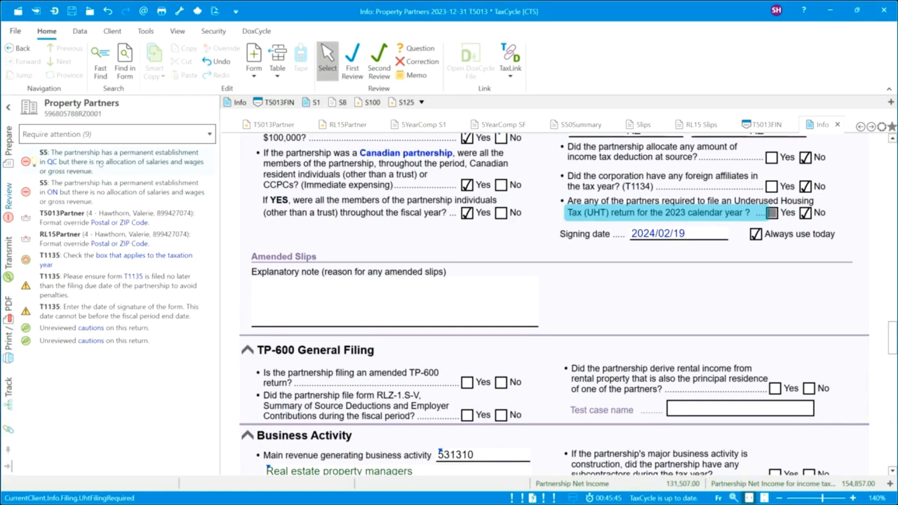
{"action": "left_click", "coordinate": [115, 163]}
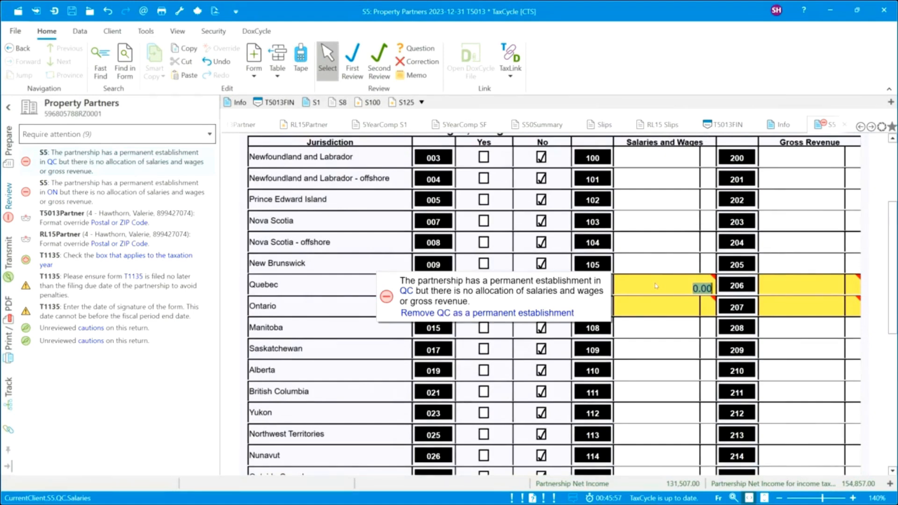
On S5, enter salaries and wages of 900,120.00 for Quebec and 70,000.00 for Ontario.
{"action": "type", "text": "700"}
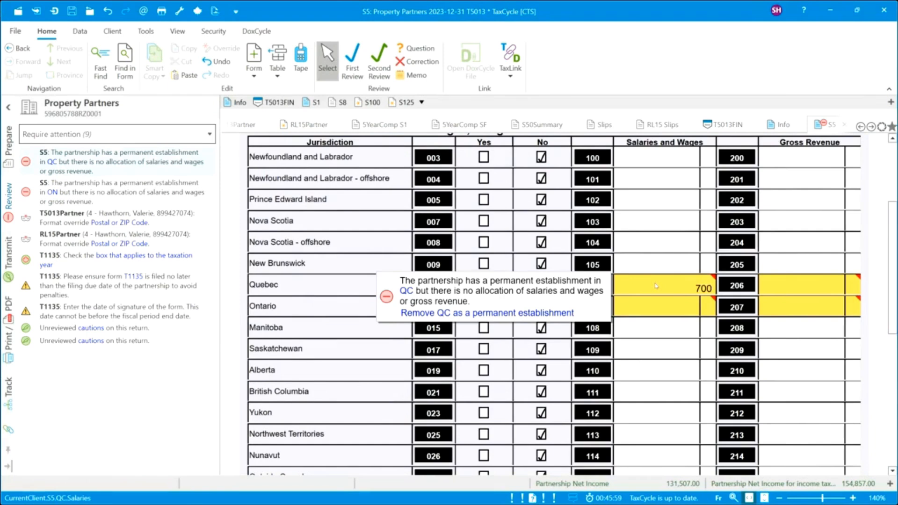
{"action": "key", "text": "BackSpace"}
{"action": "key", "text": "BackSpace"}
{"action": "key", "text": "BackSpace"}
{"action": "type", "text": "0"}
{"action": "type", "text": "00"}
{"action": "type", "text": "120"}
{"action": "left_click", "coordinate": [662, 309]}
{"action": "type", "text": "9"}
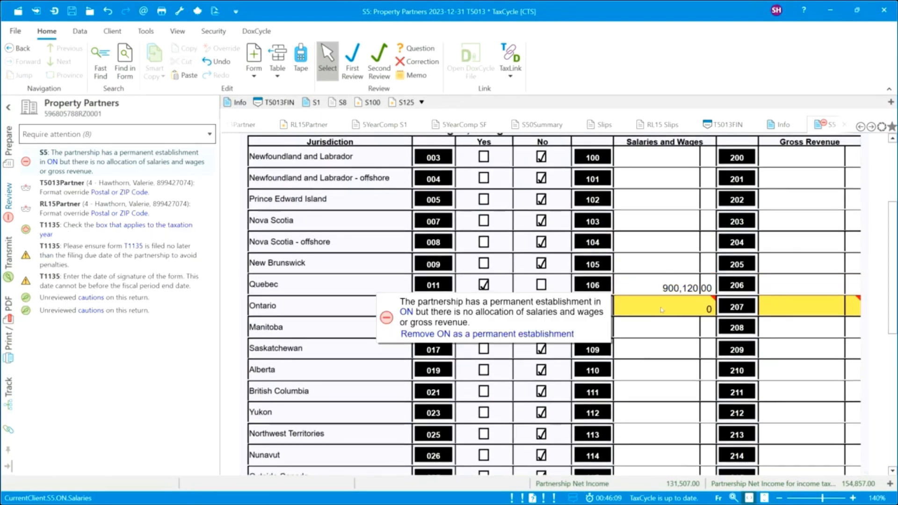
{"action": "key", "text": "BackSpace"}
{"action": "type", "text": "700000"}
{"action": "key", "text": "Up"}
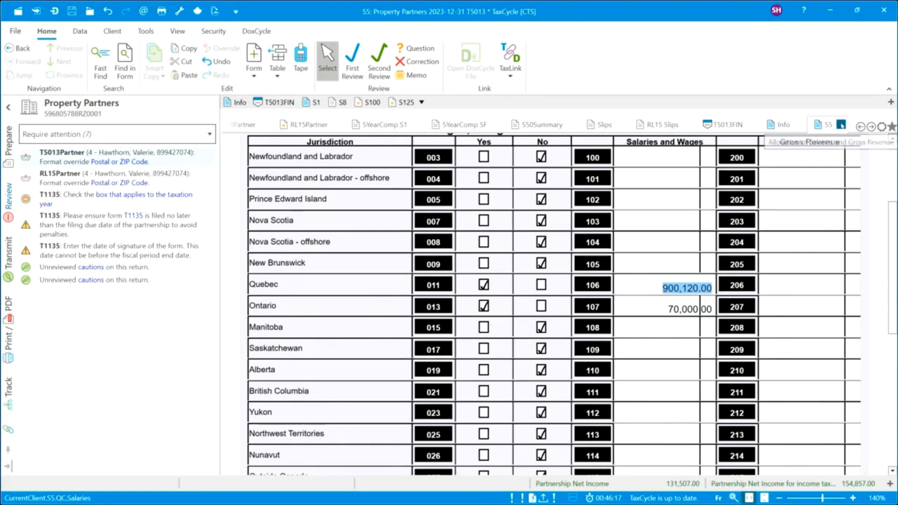
Close S5, mark the T5013Partner and RL15Partner postal code notes reviewed, and open T1135.
{"action": "left_click", "coordinate": [841, 124]}
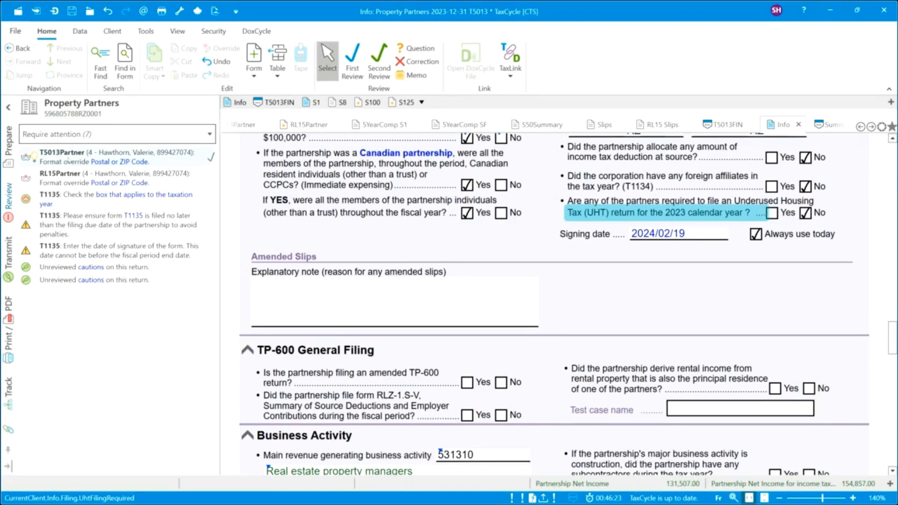
{"action": "left_click", "coordinate": [211, 157]}
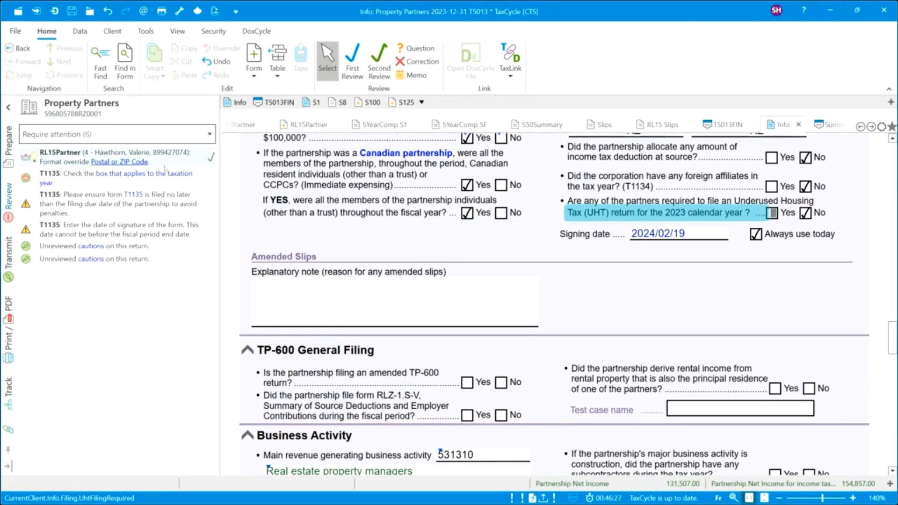
{"action": "left_click", "coordinate": [211, 158]}
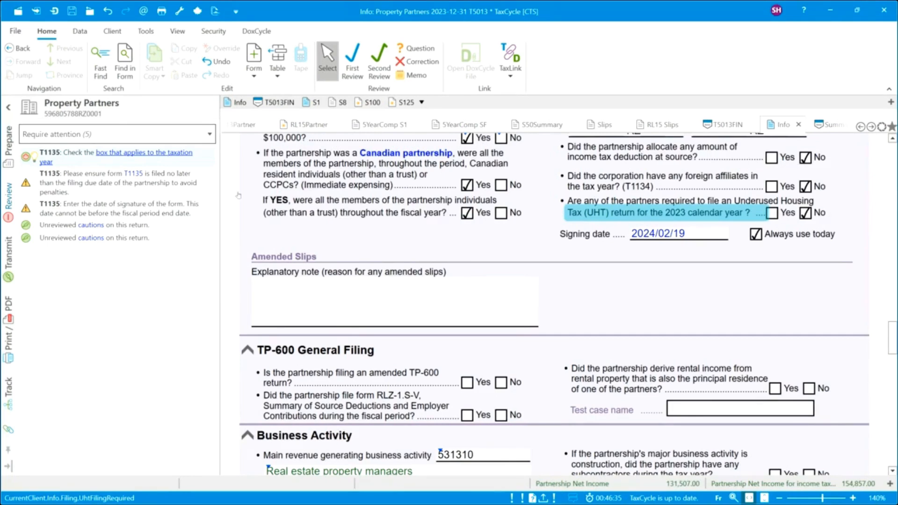
{"action": "left_click", "coordinate": [168, 158]}
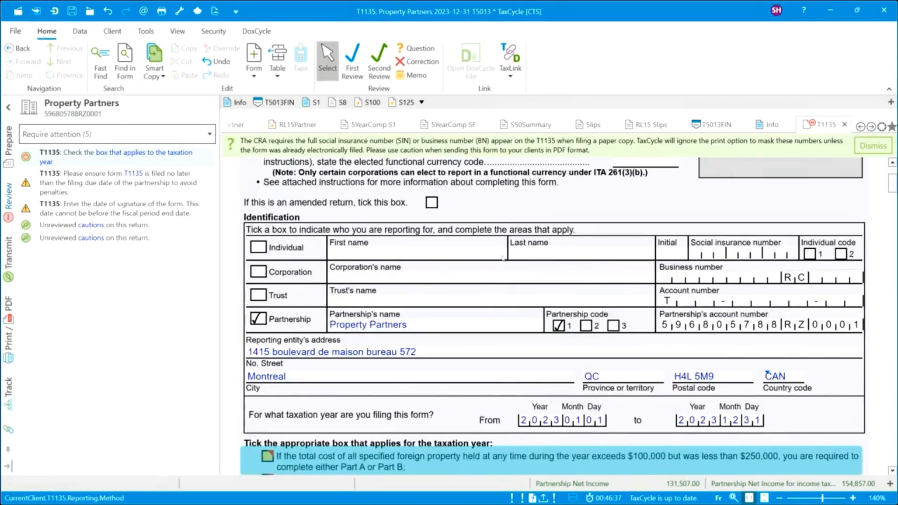
On the T1135, tick the $100,000 to $250,000 box and Funds held outside Canada.
{"action": "scroll", "coordinate": [499, 268], "scroll_direction": "up", "scroll_amount": 3}
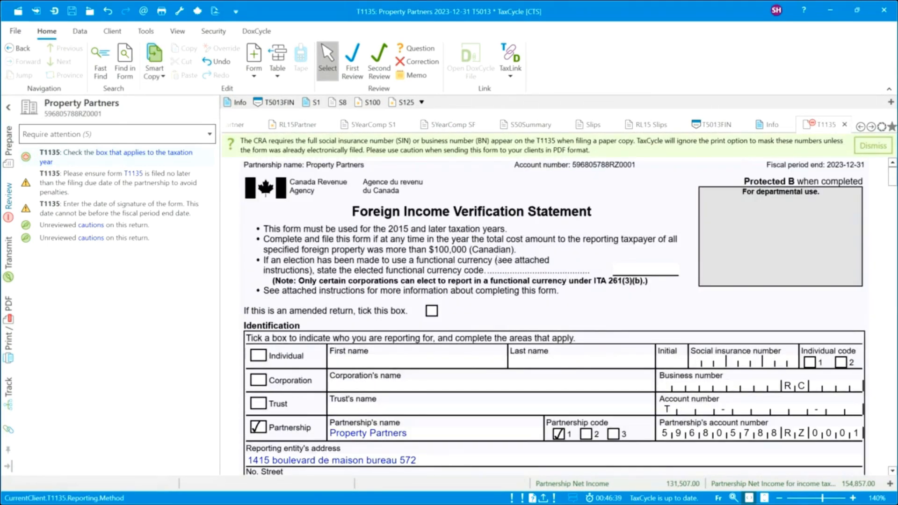
{"action": "scroll", "coordinate": [416, 292], "scroll_direction": "down", "scroll_amount": 4}
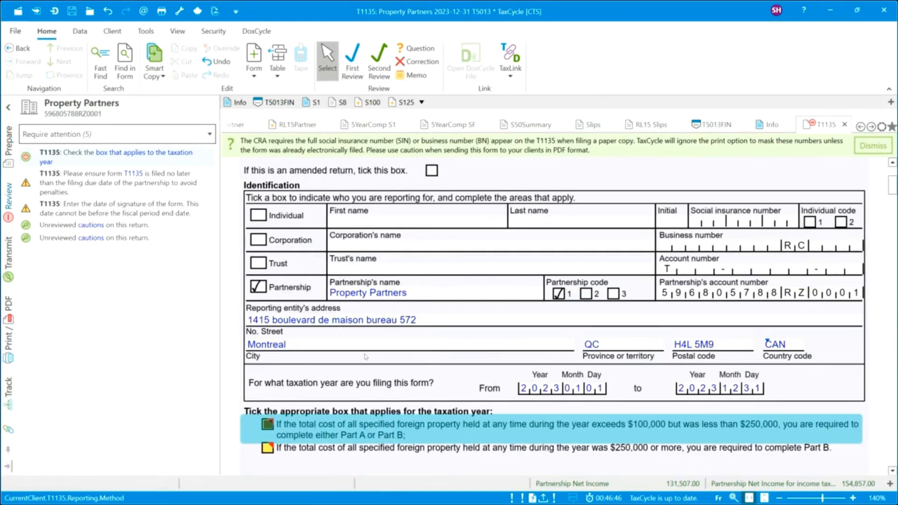
{"action": "scroll", "coordinate": [366, 357], "scroll_direction": "down", "scroll_amount": 2}
{"action": "scroll", "coordinate": [366, 357], "scroll_direction": "down", "scroll_amount": 2}
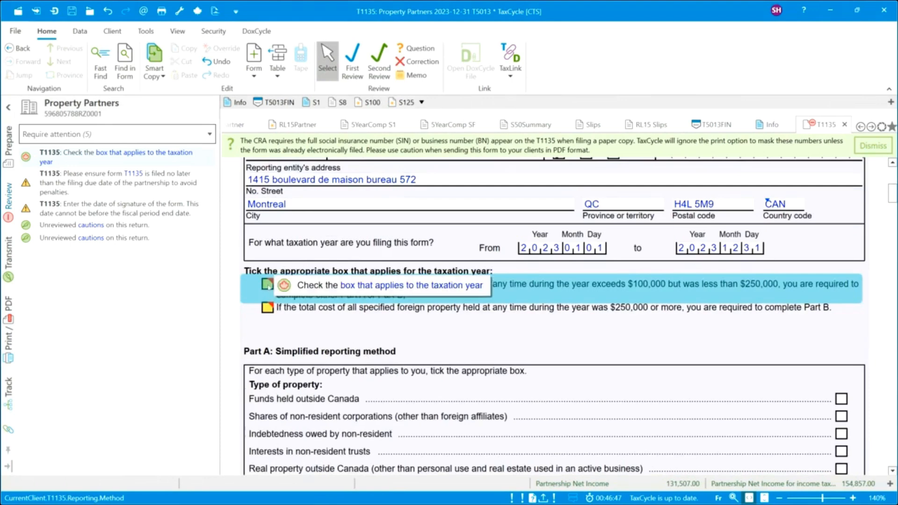
{"action": "left_click", "coordinate": [374, 287]}
{"action": "scroll", "coordinate": [374, 287], "scroll_direction": "down", "scroll_amount": 2}
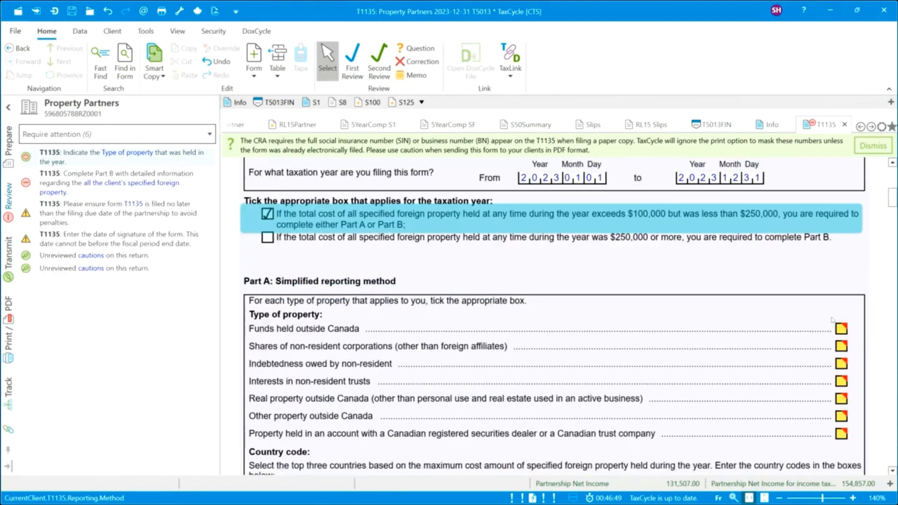
{"action": "left_click", "coordinate": [841, 331]}
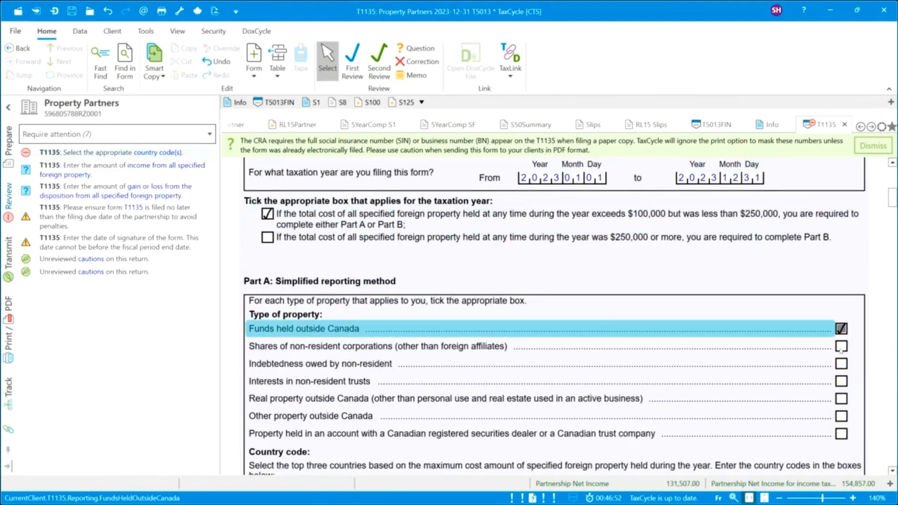
{"action": "scroll", "coordinate": [840, 351], "scroll_direction": "down", "scroll_amount": 4}
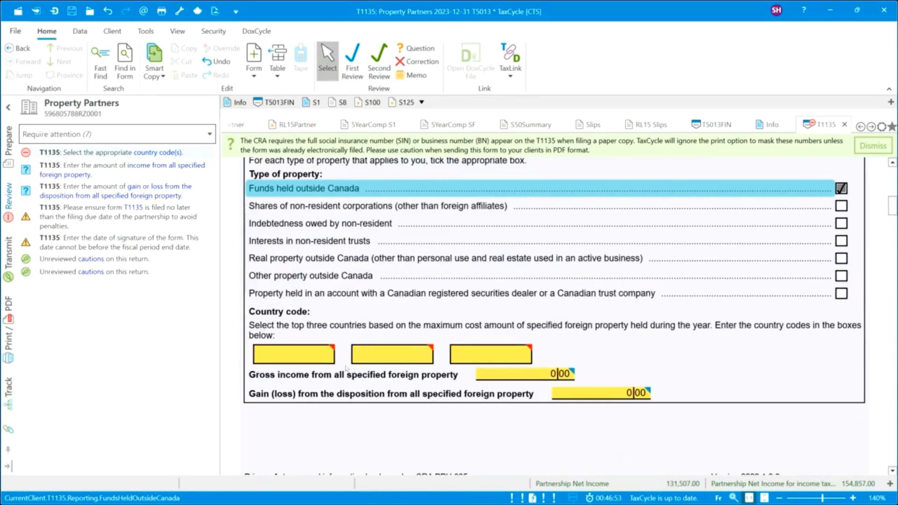
Add a USA United States entry with 12,500 gross income and a 2,500 gain.
{"action": "left_click", "coordinate": [300, 358]}
{"action": "type", "text": "USd"}
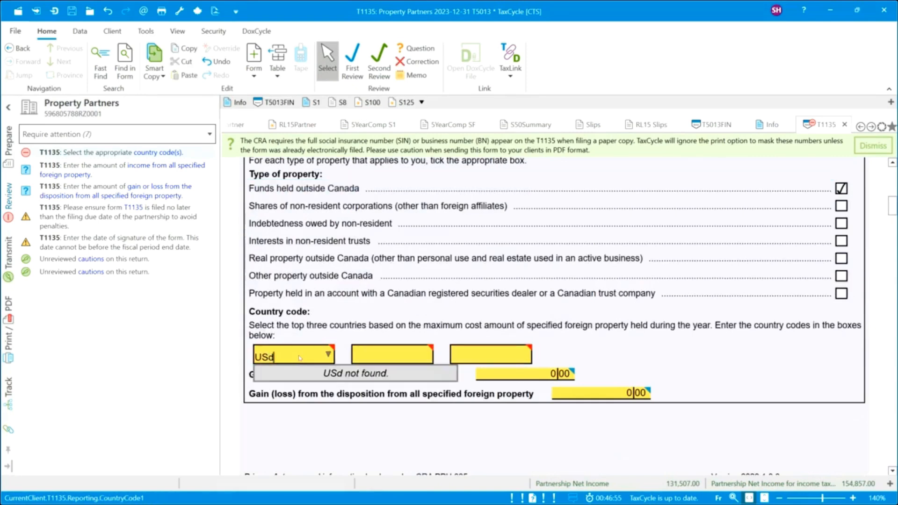
{"action": "key", "text": "BackSpace"}
{"action": "key", "text": "Caps_Lock"}
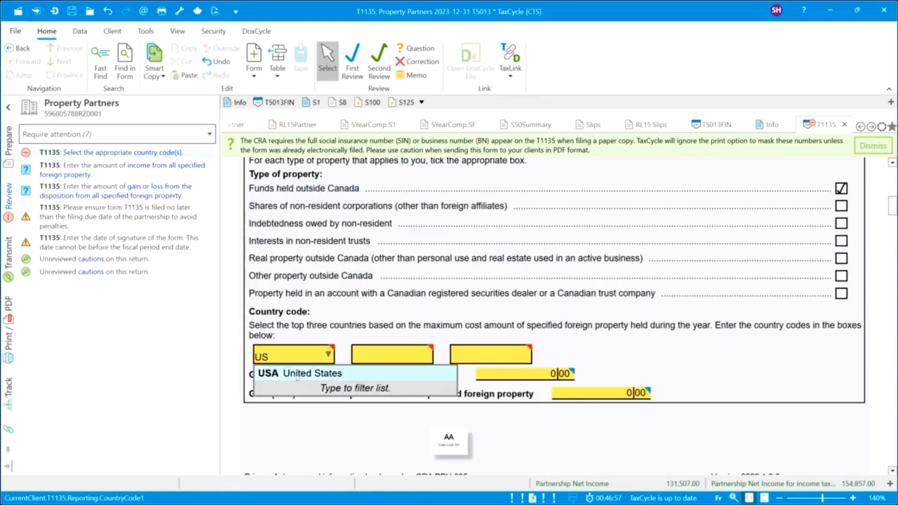
{"action": "left_click", "coordinate": [299, 374]}
{"action": "left_click", "coordinate": [533, 378]}
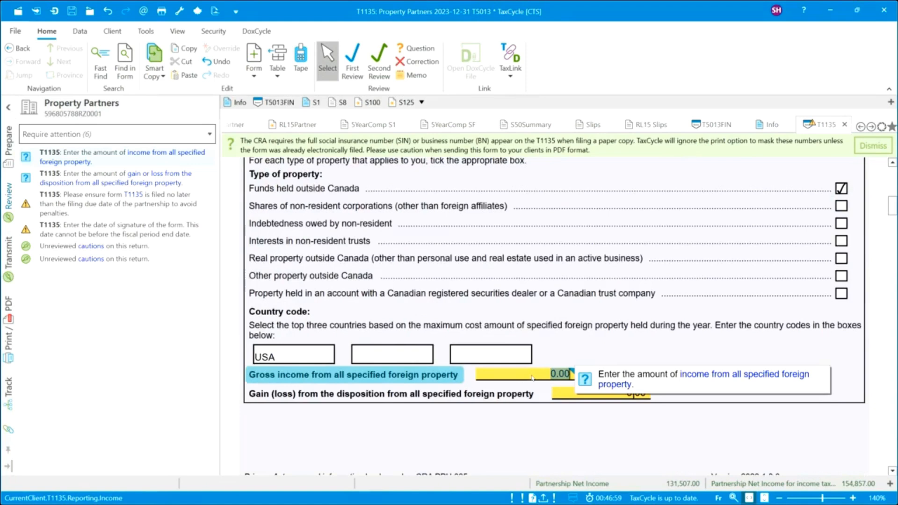
{"action": "type", "text": "12500"}
{"action": "left_click", "coordinate": [567, 395]}
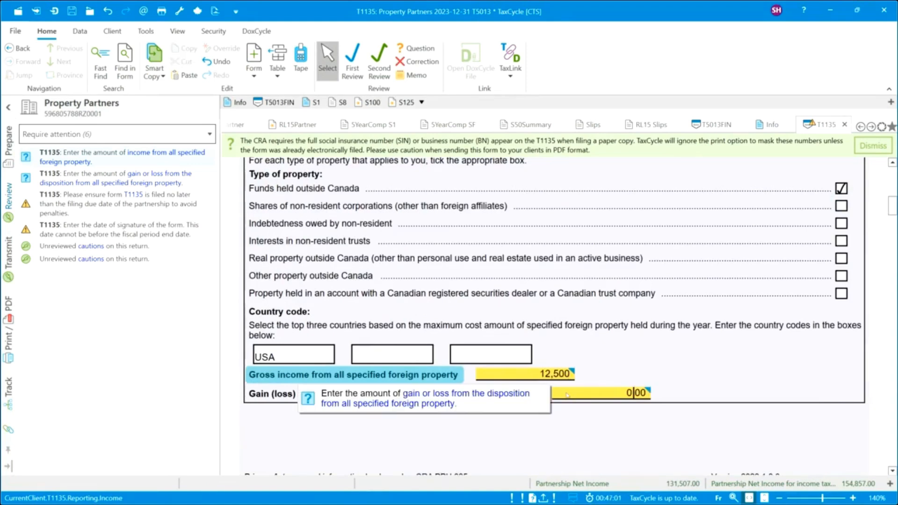
{"action": "type", "text": "2500"}
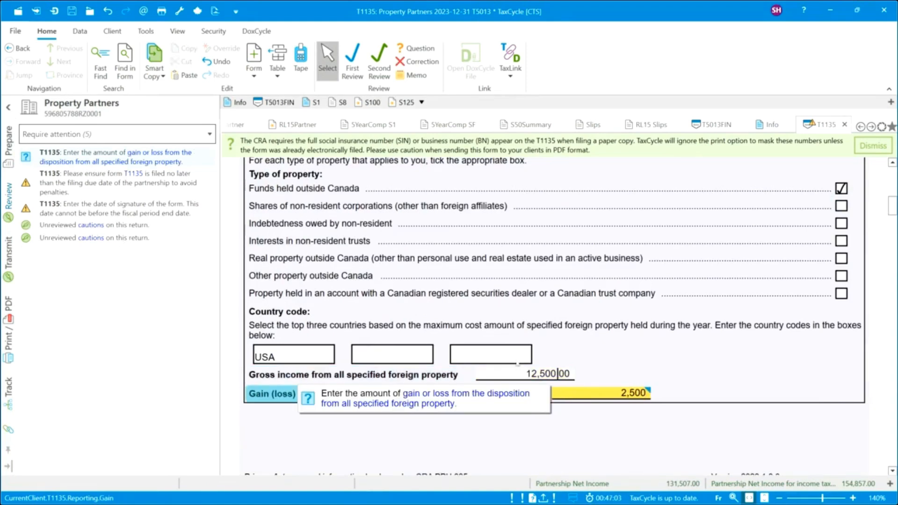
{"action": "left_click", "coordinate": [518, 362]}
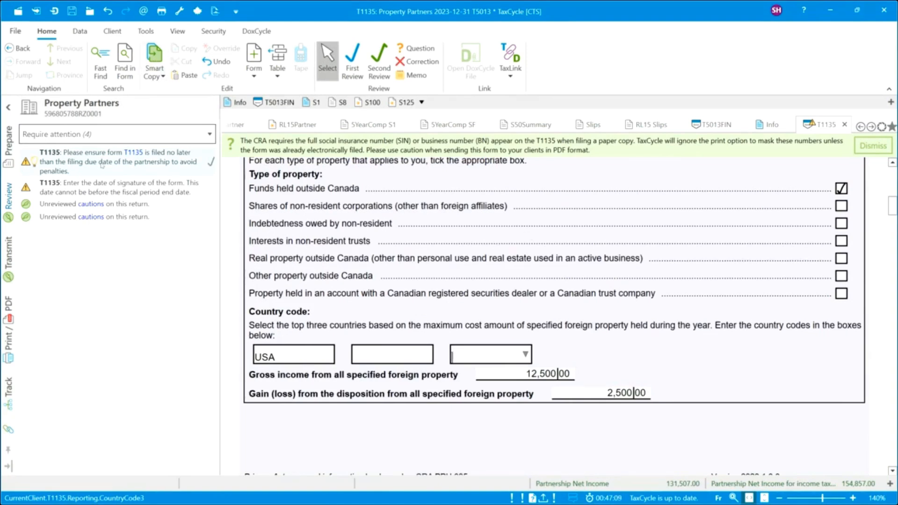
Mark both T1135 review messages as reviewed and show the returns ready to transmit.
{"action": "left_click", "coordinate": [212, 162]}
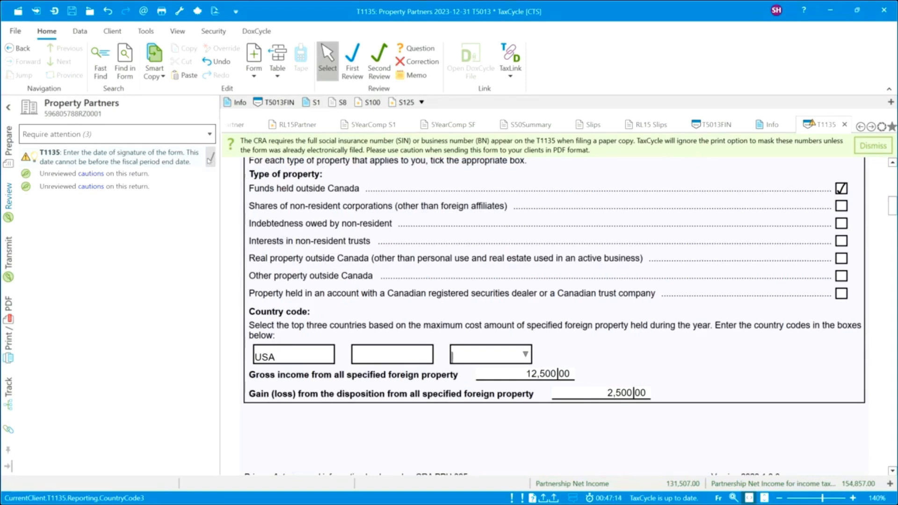
{"action": "left_click", "coordinate": [211, 159]}
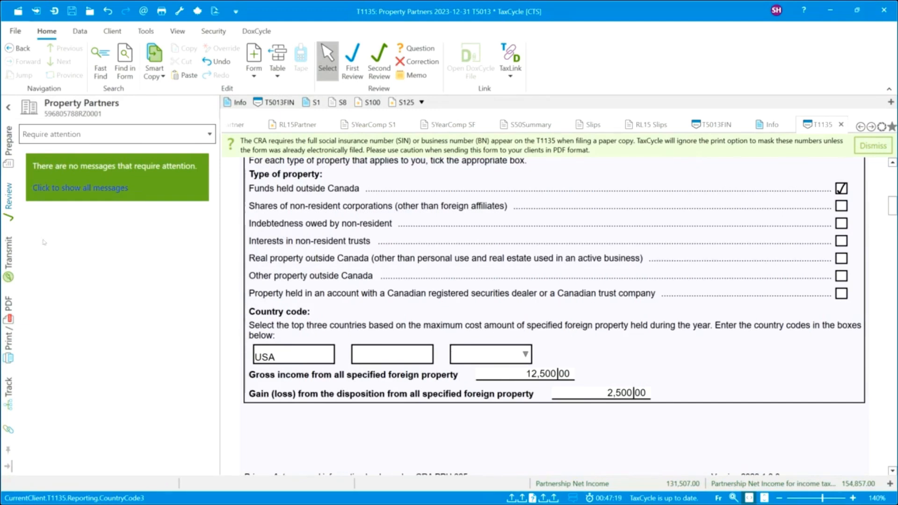
{"action": "left_click", "coordinate": [8, 255]}
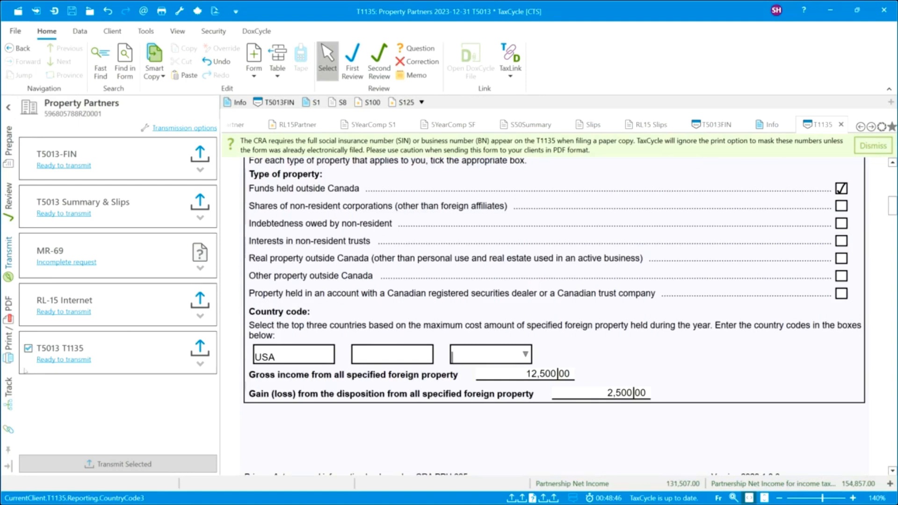
Accept the T5013 T1135 terms and conditions, then start transmitting the T5013 Summary & Slips.
{"action": "left_click", "coordinate": [65, 361]}
{"action": "left_click", "coordinate": [30, 385]}
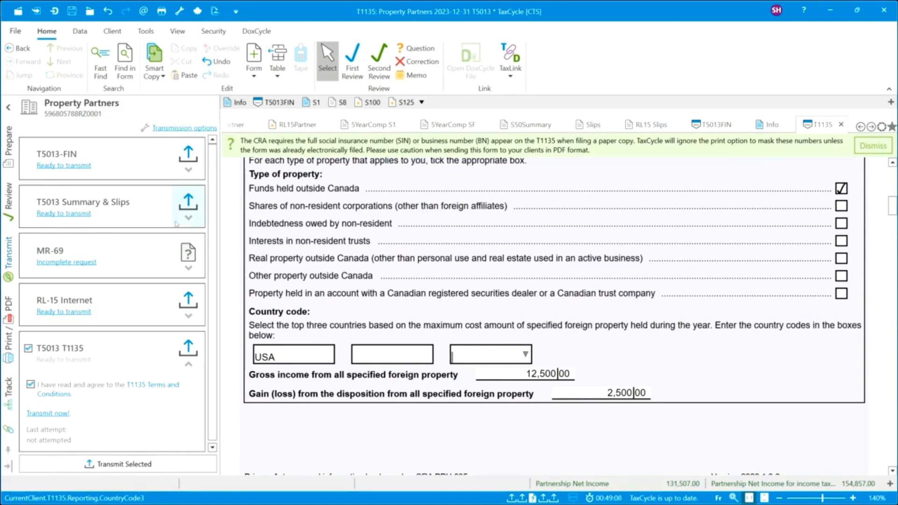
{"action": "left_click", "coordinate": [189, 220]}
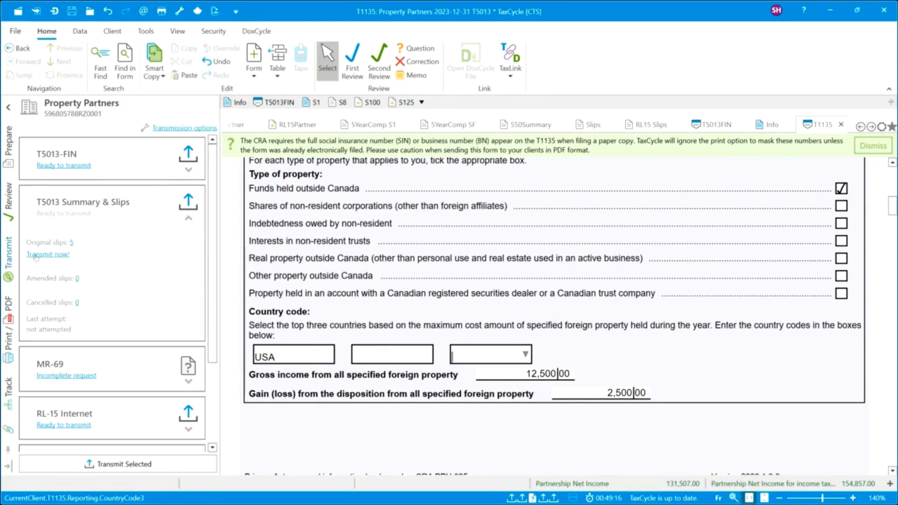
{"action": "left_click", "coordinate": [36, 256]}
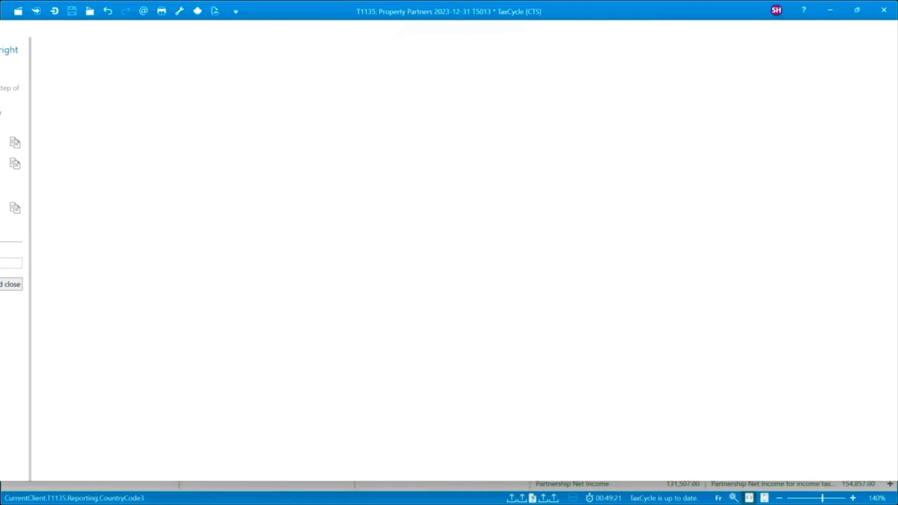
Maximize the CRA filing window, dismiss its location prompt, then close it, cancelling transmission without saving.
{"action": "left_click_drag", "start_coordinate": [68, 36], "coordinate": [0, 37]}
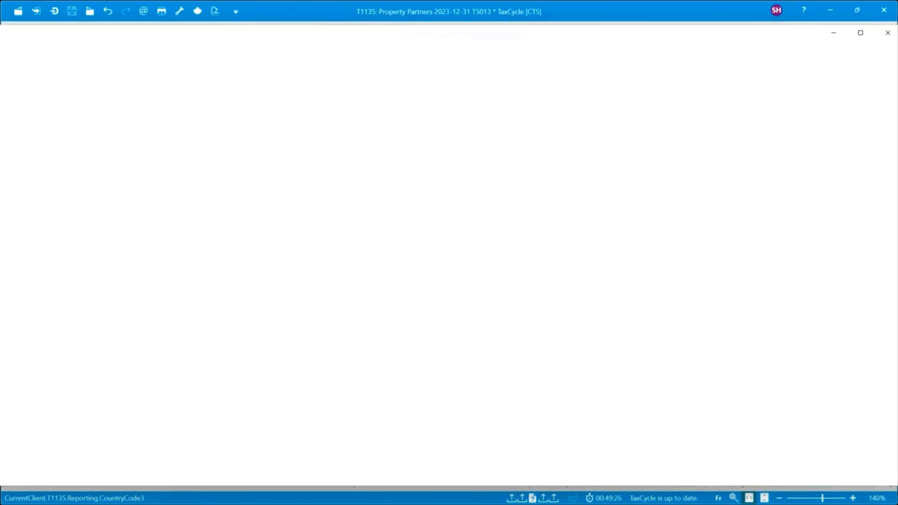
{"action": "left_click", "coordinate": [861, 34]}
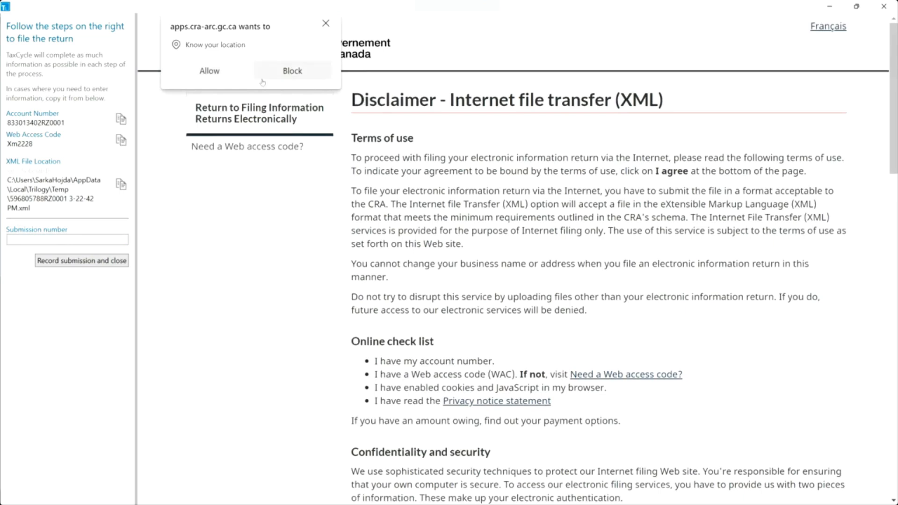
{"action": "left_click", "coordinate": [326, 24]}
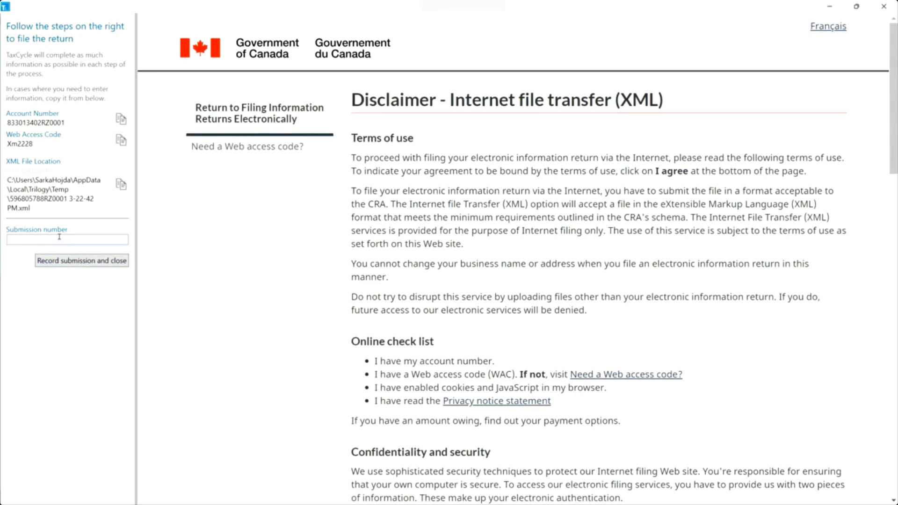
{"action": "left_click", "coordinate": [889, 9]}
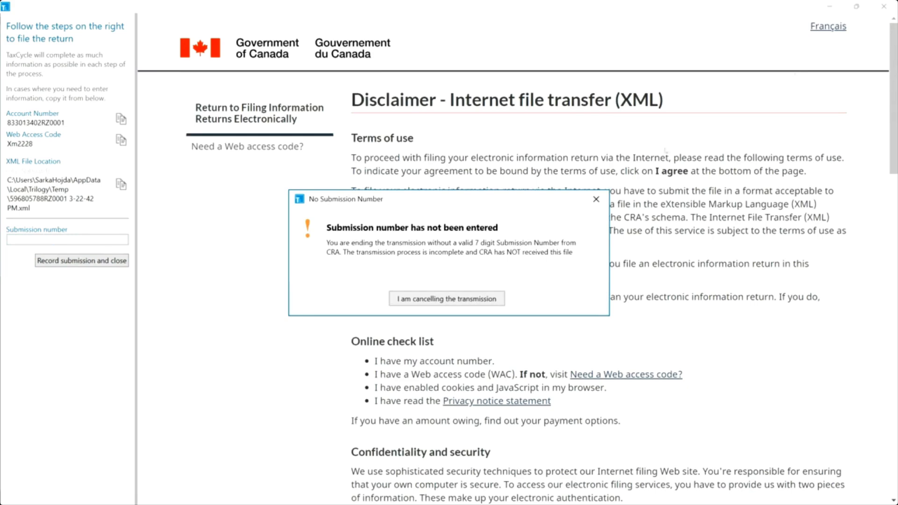
{"action": "left_click", "coordinate": [474, 302]}
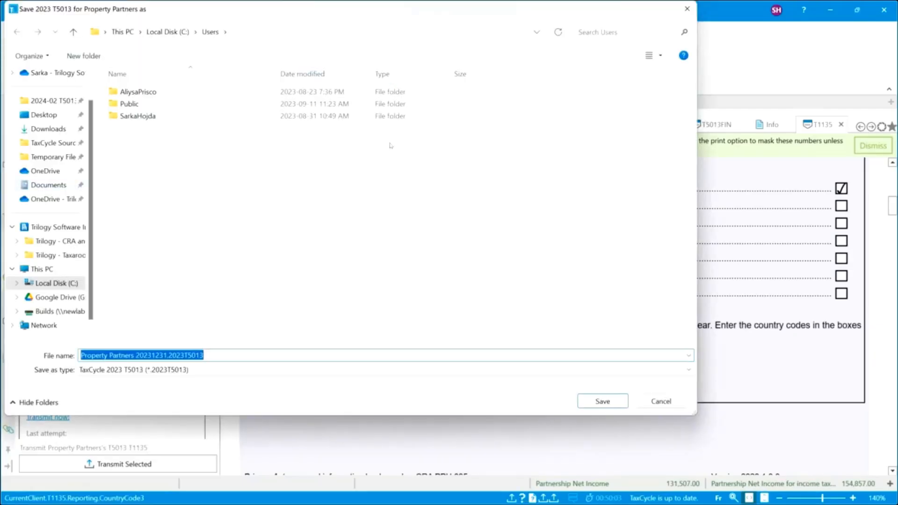
{"action": "left_click", "coordinate": [687, 9]}
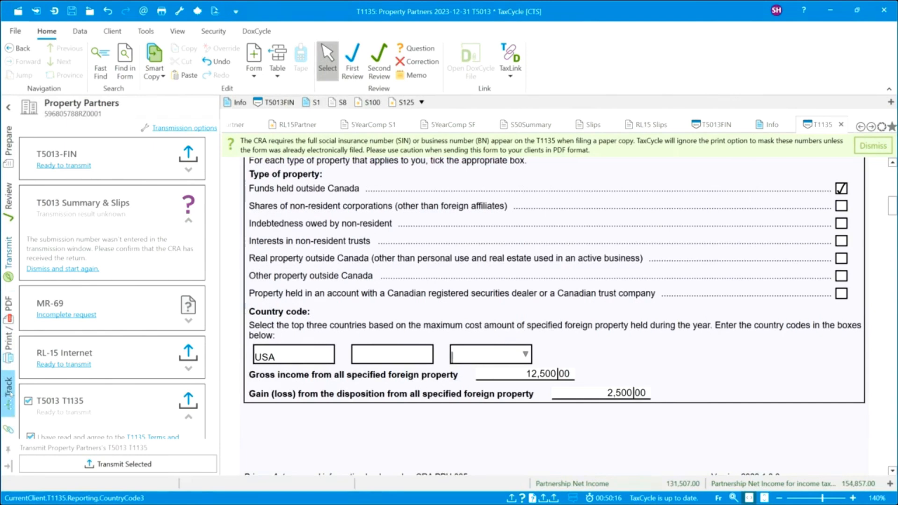
In the workflow checklist, mark the engagement package sent, letter signed, and data entry completed.
{"action": "left_click", "coordinate": [10, 392]}
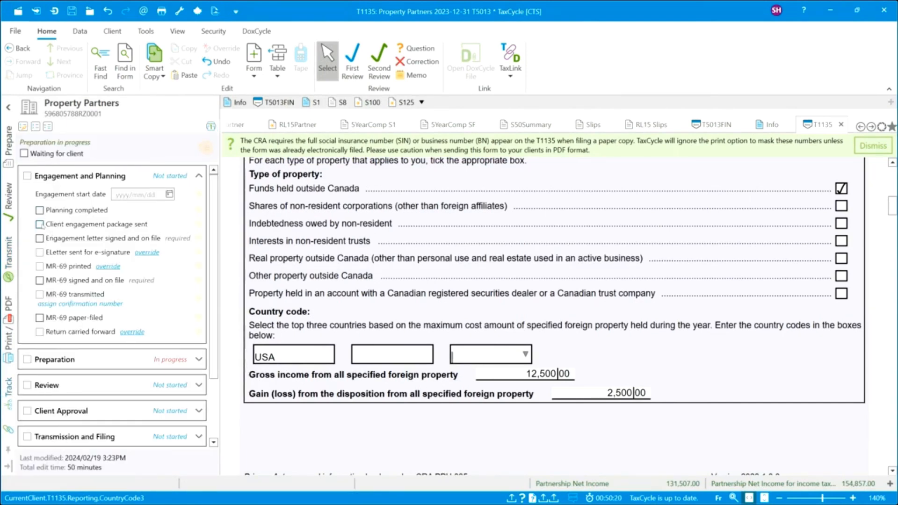
{"action": "left_click", "coordinate": [40, 224]}
{"action": "left_click", "coordinate": [40, 248]}
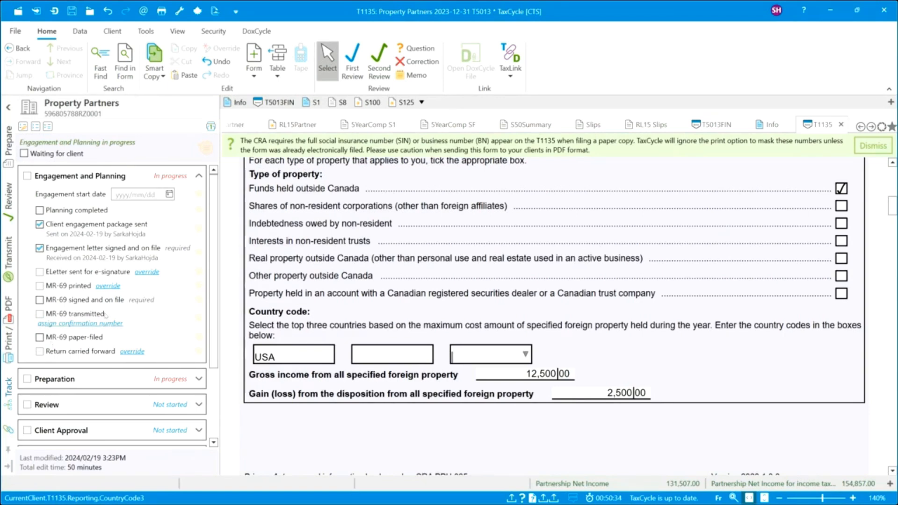
{"action": "scroll", "coordinate": [141, 309], "scroll_direction": "down", "scroll_amount": 3}
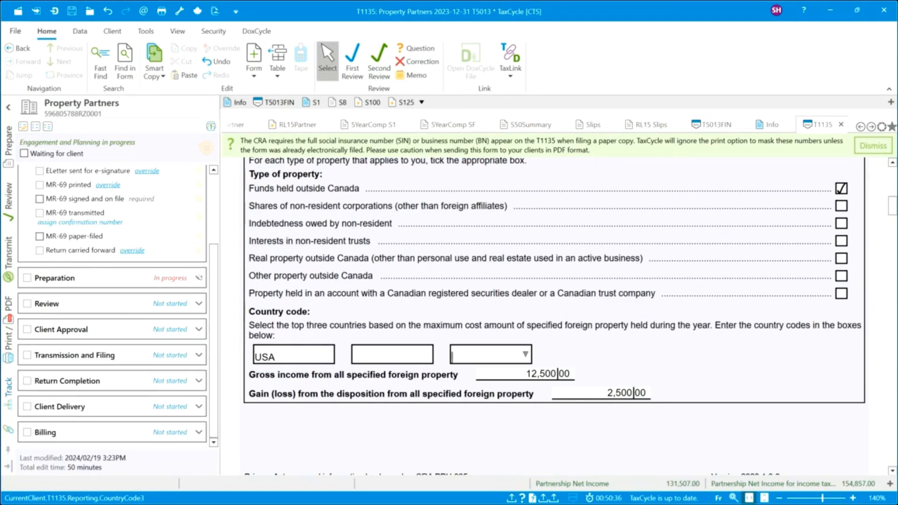
{"action": "left_click", "coordinate": [199, 278]}
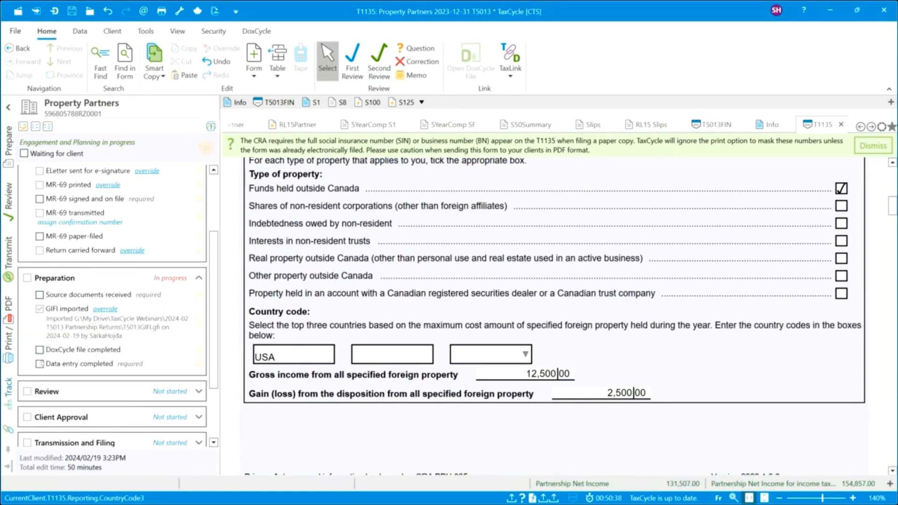
{"action": "left_click", "coordinate": [39, 363]}
Mark the first review and the client review as completed.
{"action": "scroll", "coordinate": [193, 322], "scroll_direction": "down", "scroll_amount": 3}
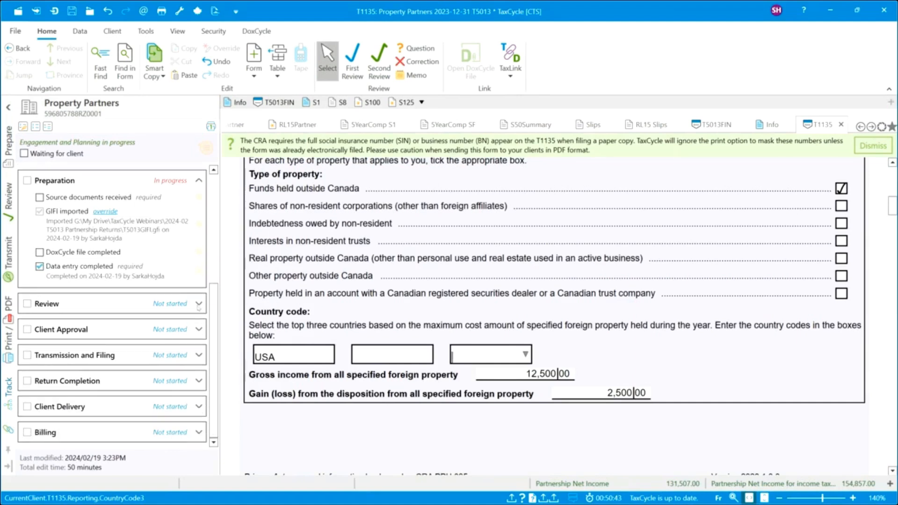
{"action": "left_click", "coordinate": [198, 305]}
{"action": "left_click", "coordinate": [40, 337]}
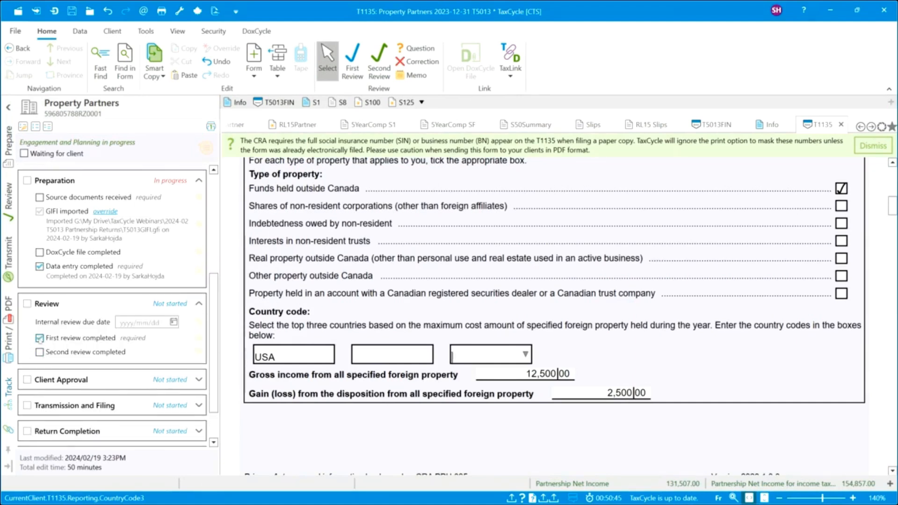
{"action": "scroll", "coordinate": [197, 347], "scroll_direction": "down", "scroll_amount": 2}
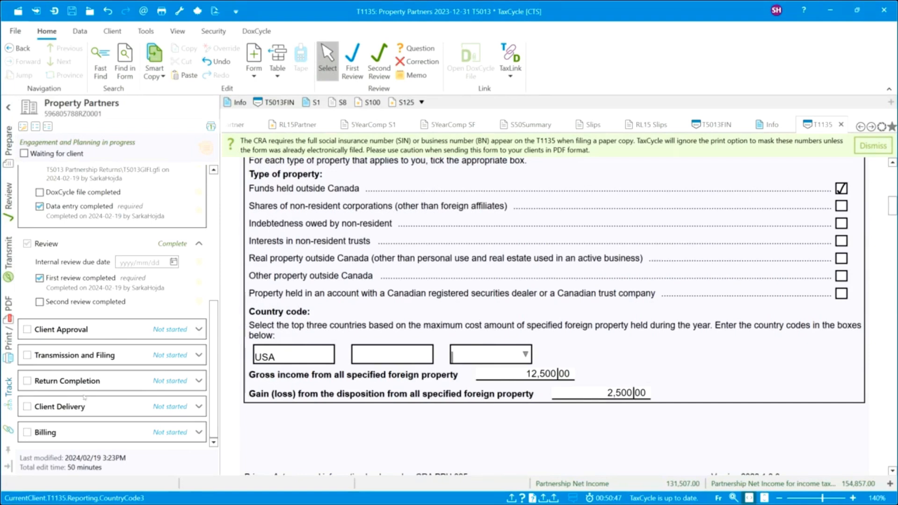
{"action": "scroll", "coordinate": [88, 393], "scroll_direction": "down", "scroll_amount": 2}
{"action": "left_click", "coordinate": [39, 307]}
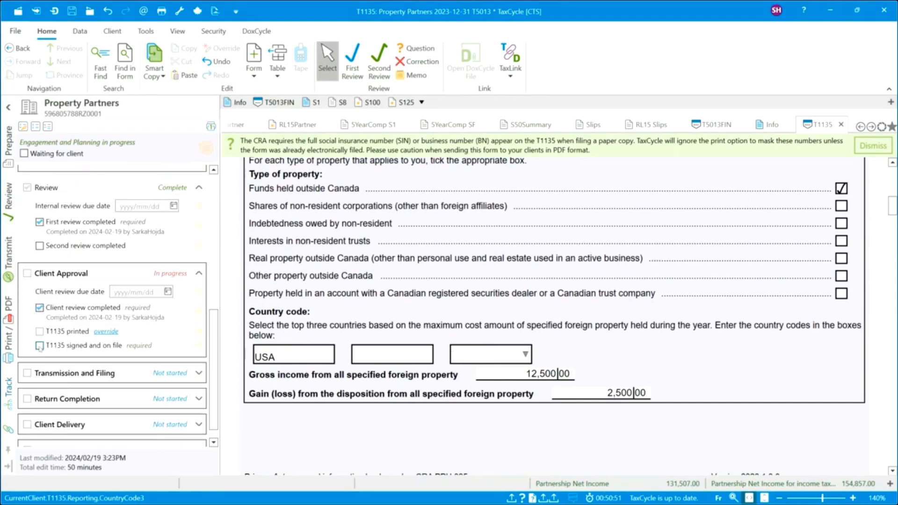
Override the T1135 printed requirement, mark the T1135 signed and on file, and expand Transmission and Filing.
{"action": "left_click", "coordinate": [106, 331]}
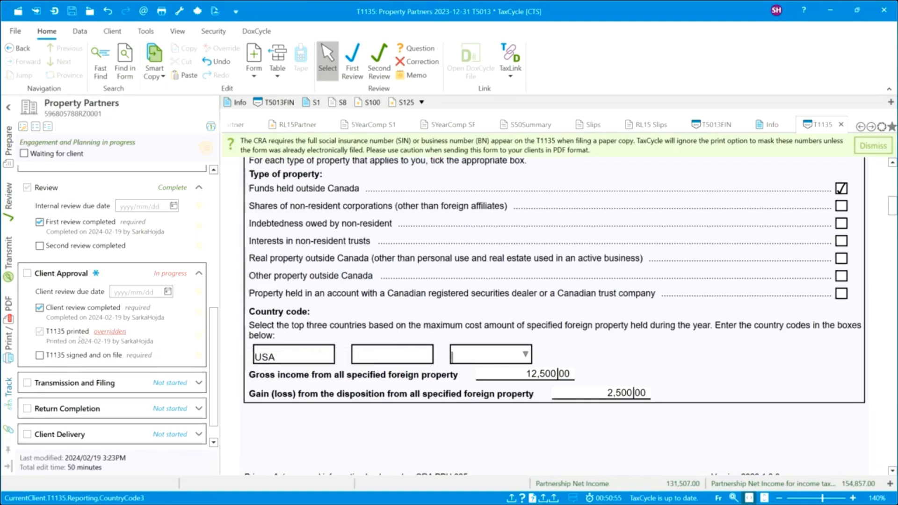
{"action": "scroll", "coordinate": [47, 346], "scroll_direction": "down", "scroll_amount": 1}
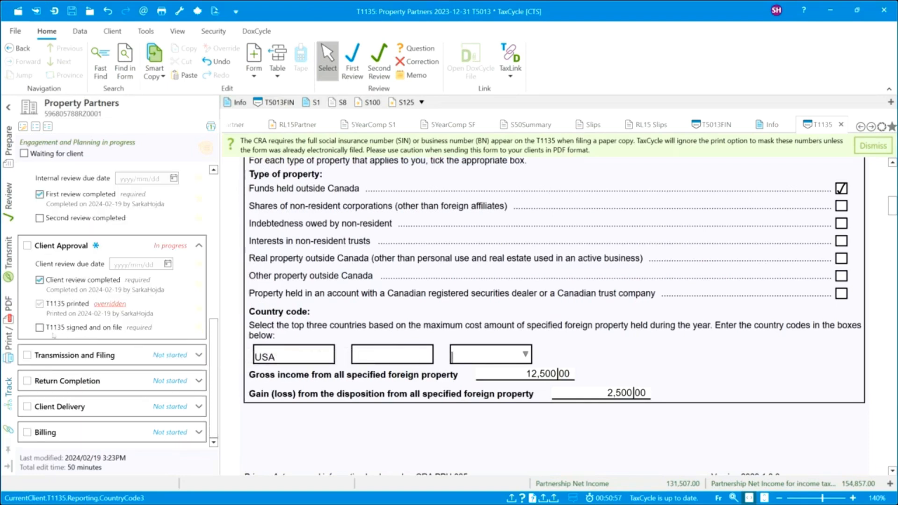
{"action": "left_click", "coordinate": [39, 329]}
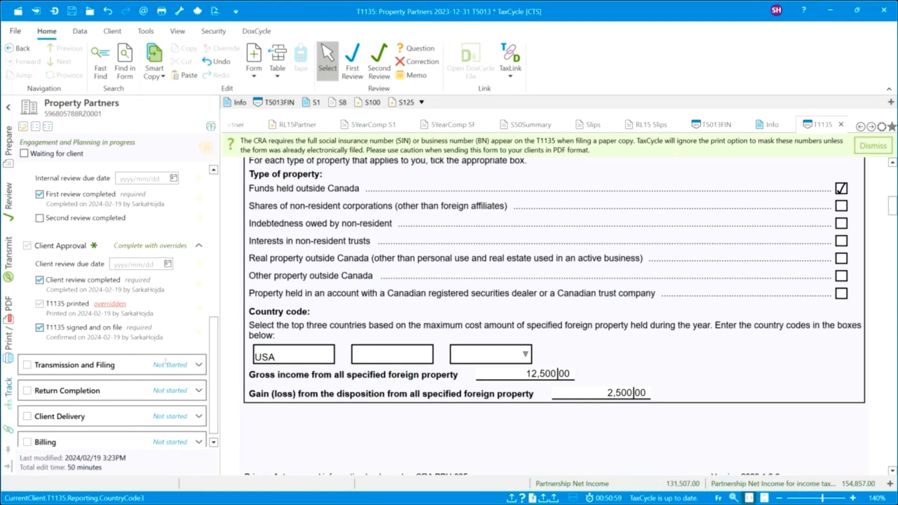
{"action": "scroll", "coordinate": [166, 362], "scroll_direction": "down", "scroll_amount": 1}
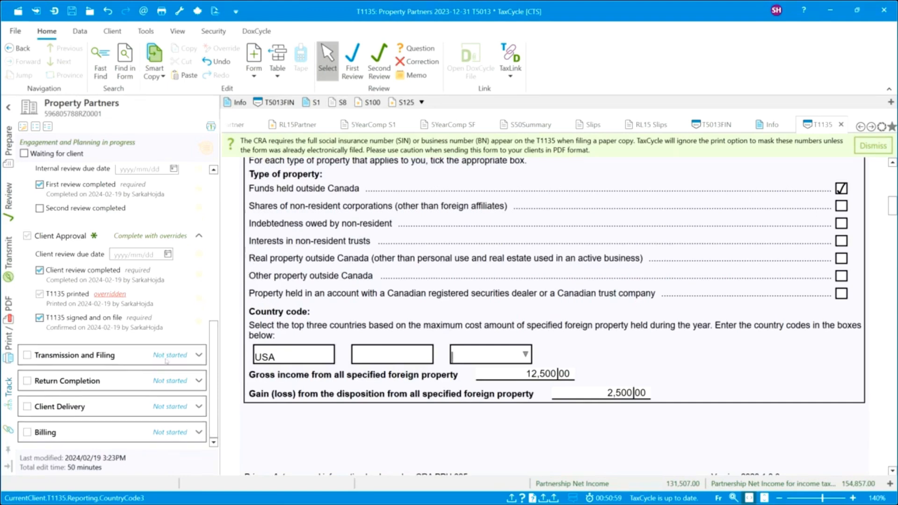
{"action": "left_click", "coordinate": [198, 356]}
{"action": "scroll", "coordinate": [170, 320], "scroll_direction": "down", "scroll_amount": 5}
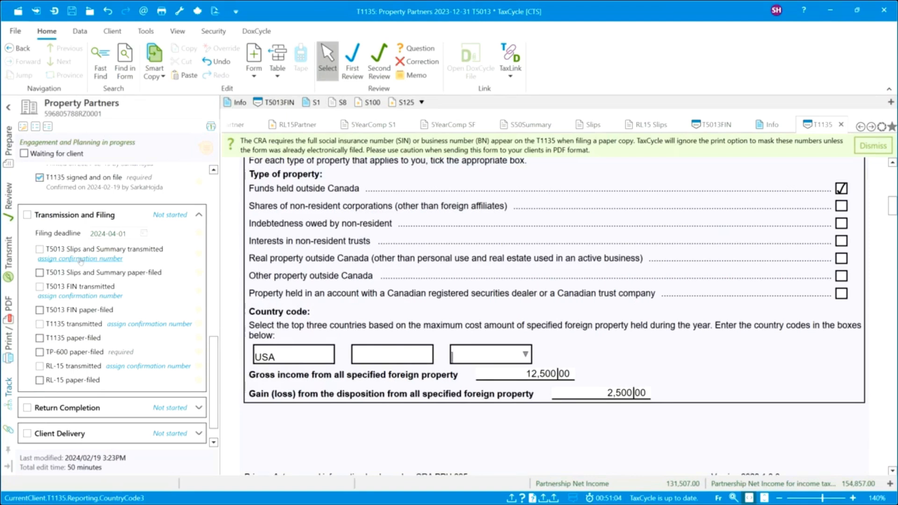
Assign confirmation numbers for the T5013 slips and summary and for the T5013 FIN.
{"action": "left_click", "coordinate": [81, 259]}
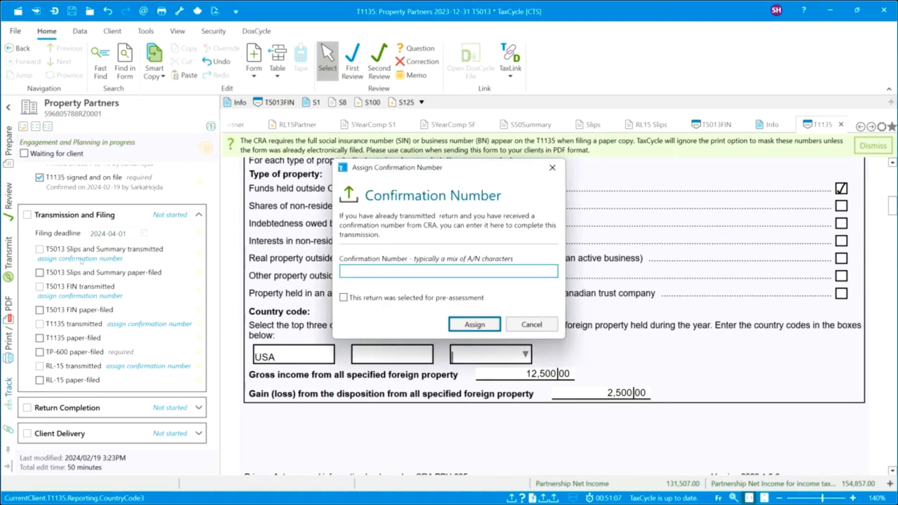
{"action": "type", "text": "ADLH,NG"}
{"action": "left_click", "coordinate": [469, 324]}
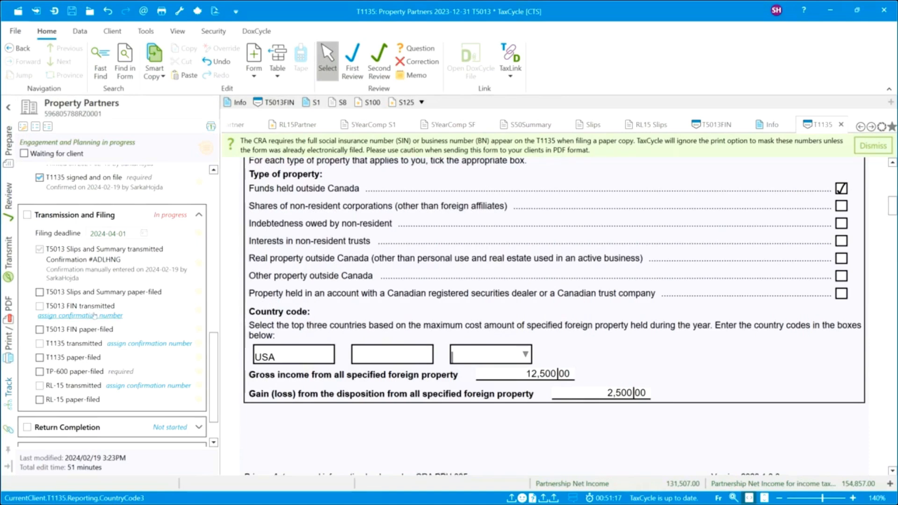
{"action": "left_click", "coordinate": [91, 317]}
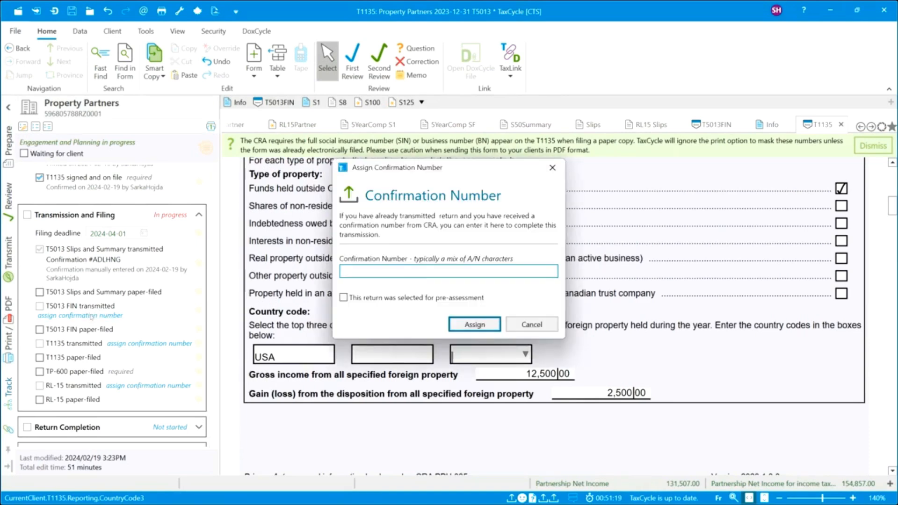
{"action": "type", "text": "SDJGHN25"}
{"action": "left_click", "coordinate": [488, 330]}
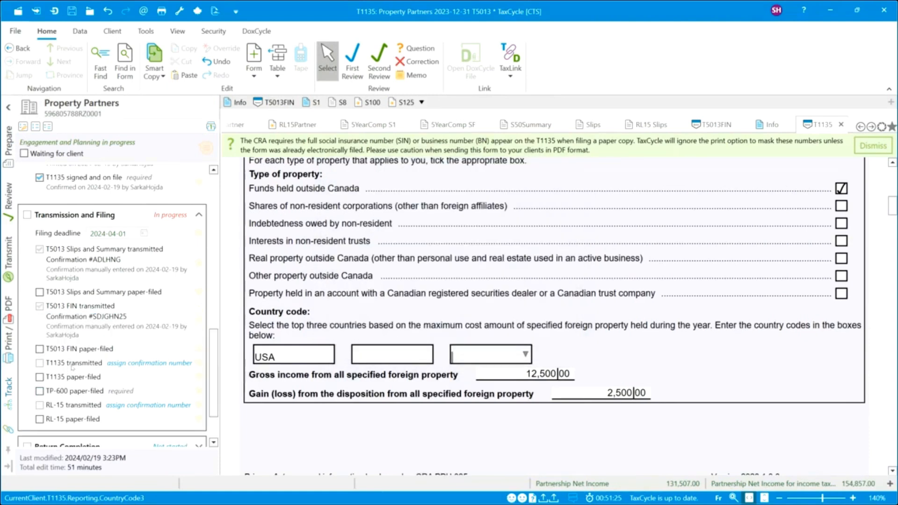
Assign the T1135 confirmation number, mark the TP-600 paper-filed, and assign the RL-15 confirmation number.
{"action": "left_click", "coordinate": [134, 367]}
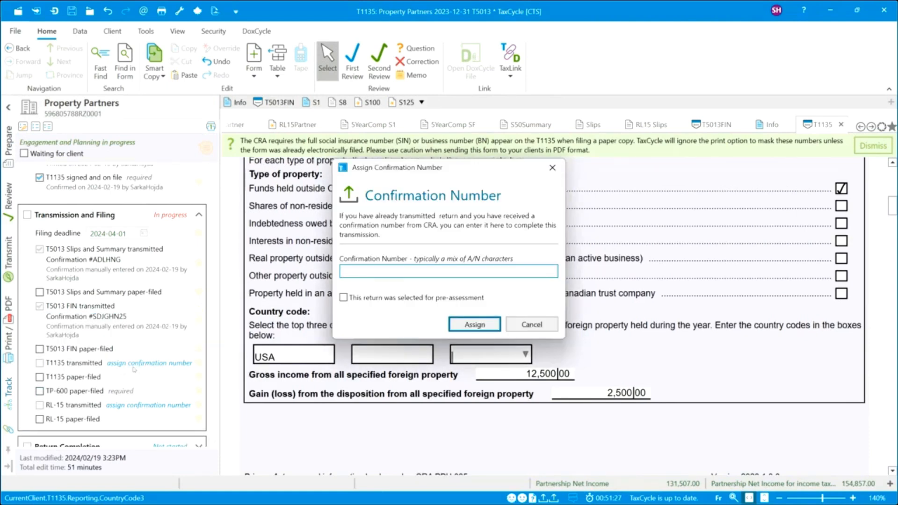
{"action": "type", "text": "LKDSFGNUJ25"}
{"action": "left_click", "coordinate": [490, 329]}
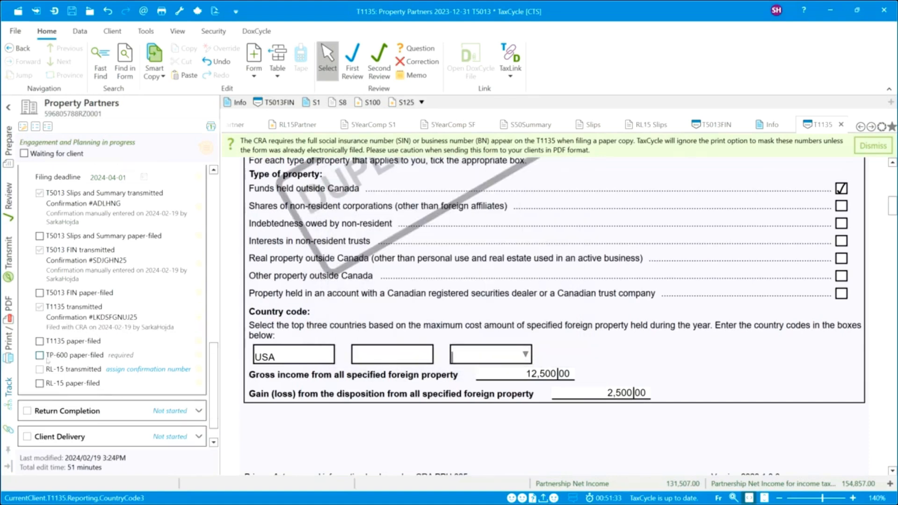
{"action": "left_click", "coordinate": [40, 355]}
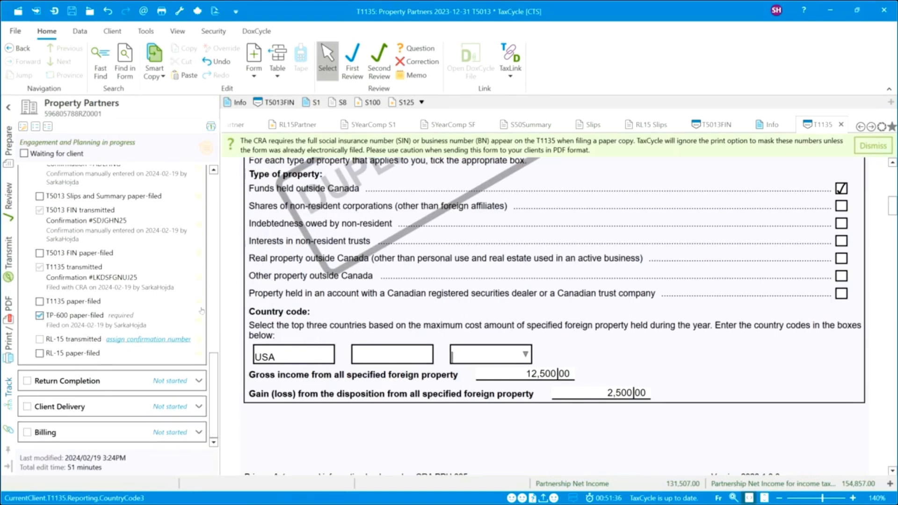
{"action": "left_click", "coordinate": [136, 340]}
{"action": "type", "text": "LSDFNGLN23"}
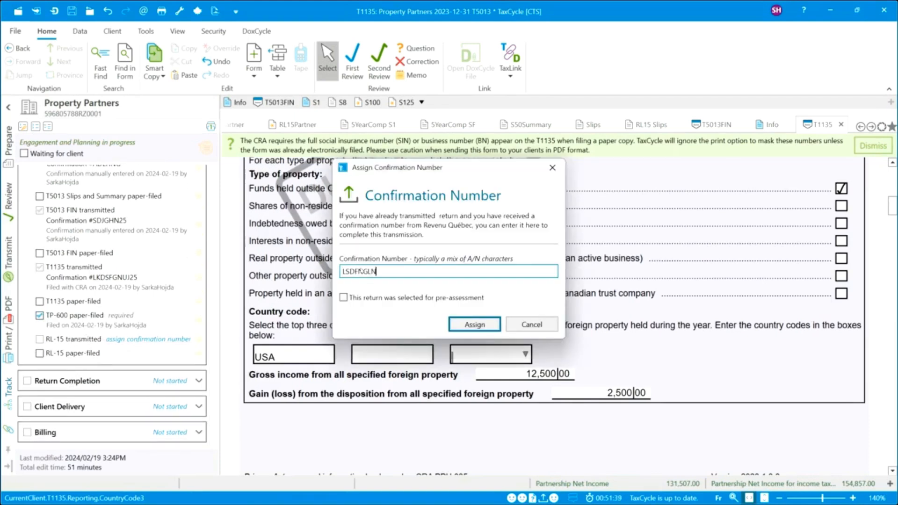
{"action": "left_click", "coordinate": [473, 323]}
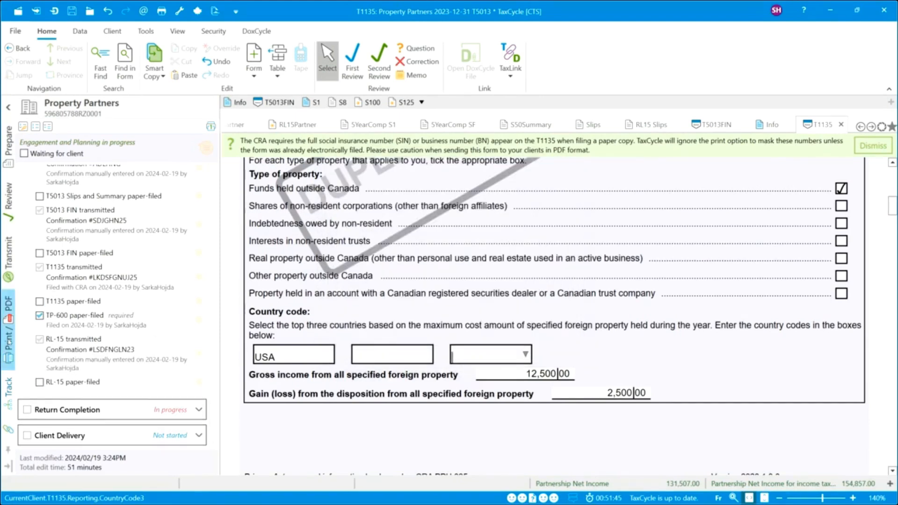
Dismiss the unknown T5013 Summary & Slips result, then check and collapse the RL-15 and T1135 confirmation cards.
{"action": "left_click", "coordinate": [8, 255]}
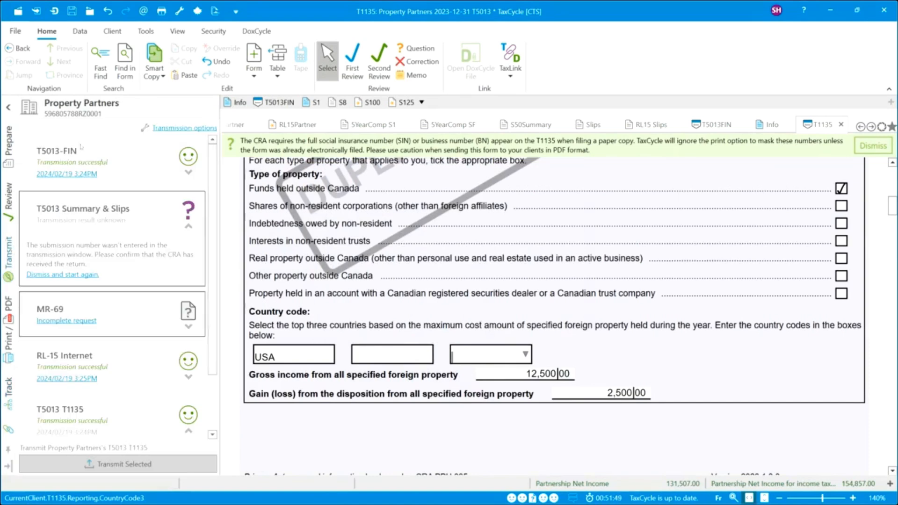
{"action": "left_click", "coordinate": [51, 275]}
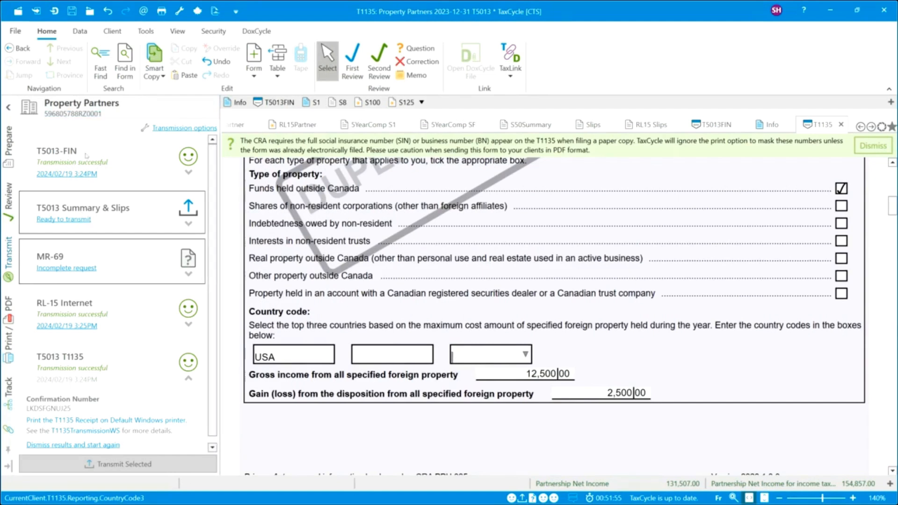
{"action": "left_click", "coordinate": [189, 326]}
{"action": "left_click", "coordinate": [188, 325]}
{"action": "left_click", "coordinate": [187, 380]}
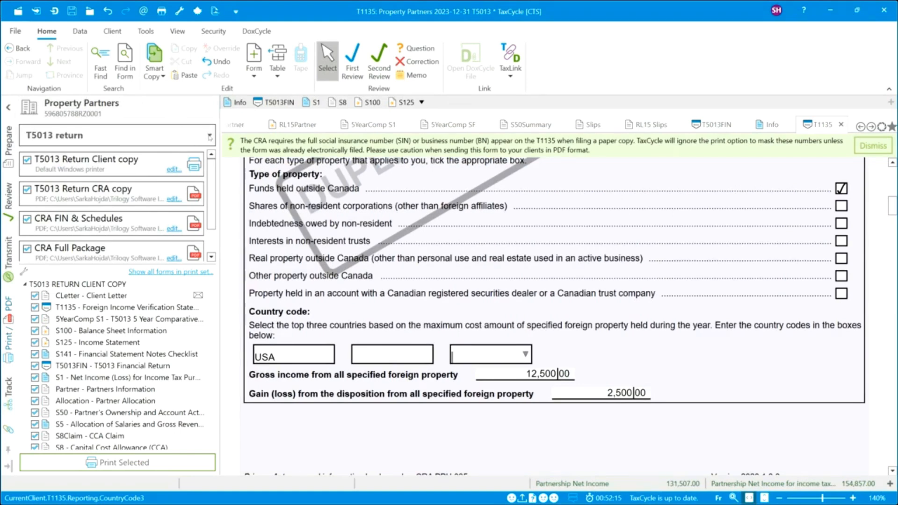
Switch the print set group to 'Original T5013 slips', then reopen and close the list unchanged.
{"action": "left_click", "coordinate": [210, 138]}
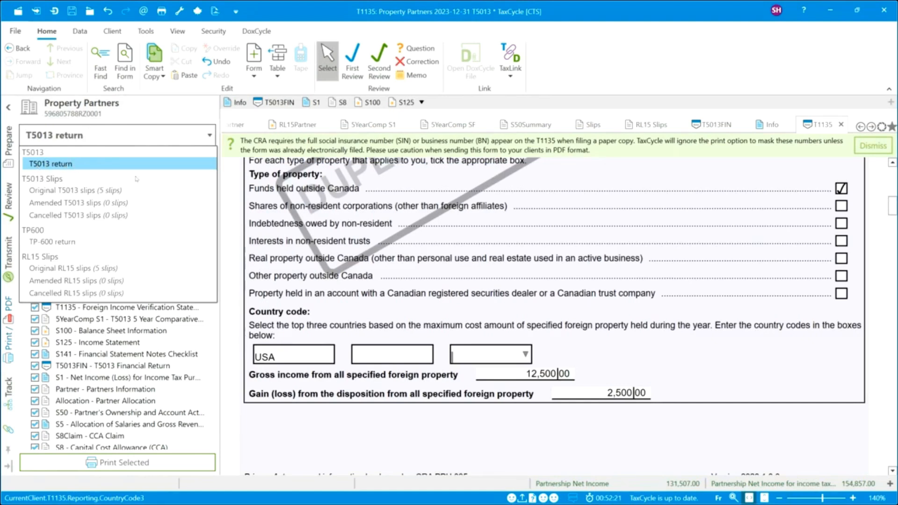
{"action": "left_click", "coordinate": [78, 193]}
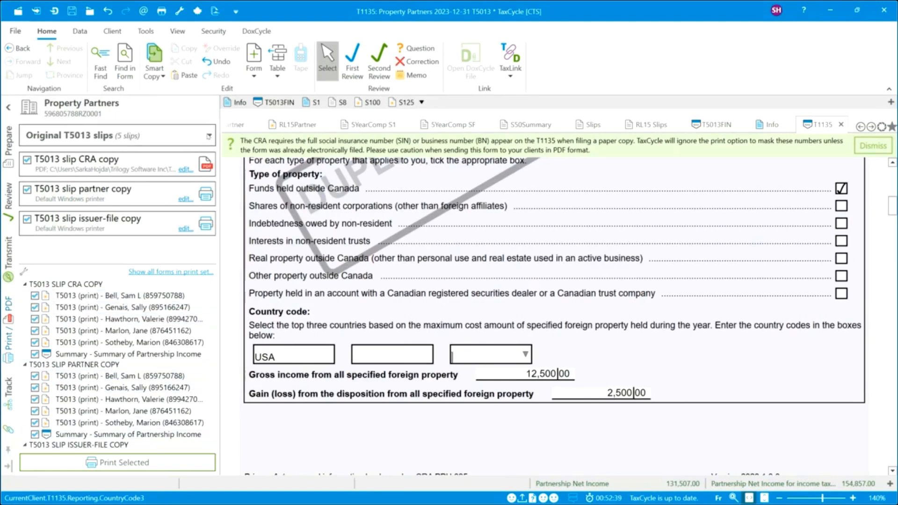
{"action": "left_click", "coordinate": [209, 137]}
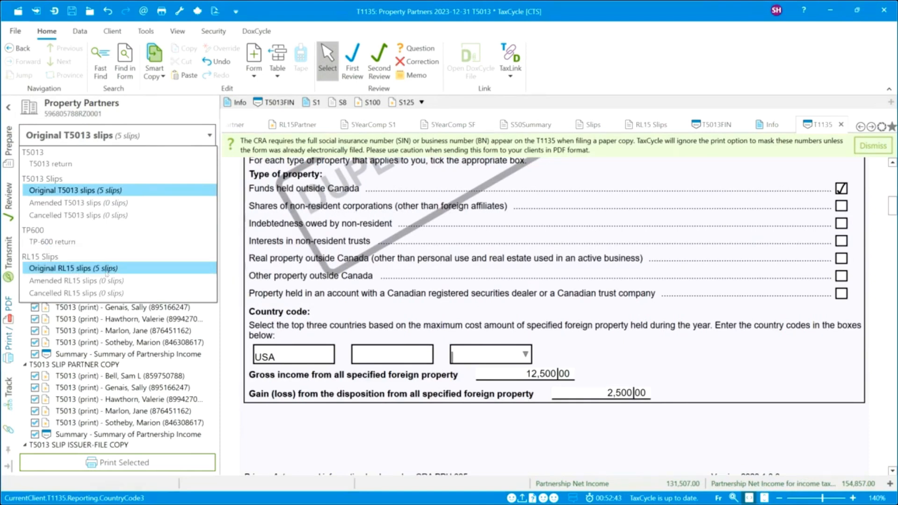
{"action": "left_click", "coordinate": [230, 203]}
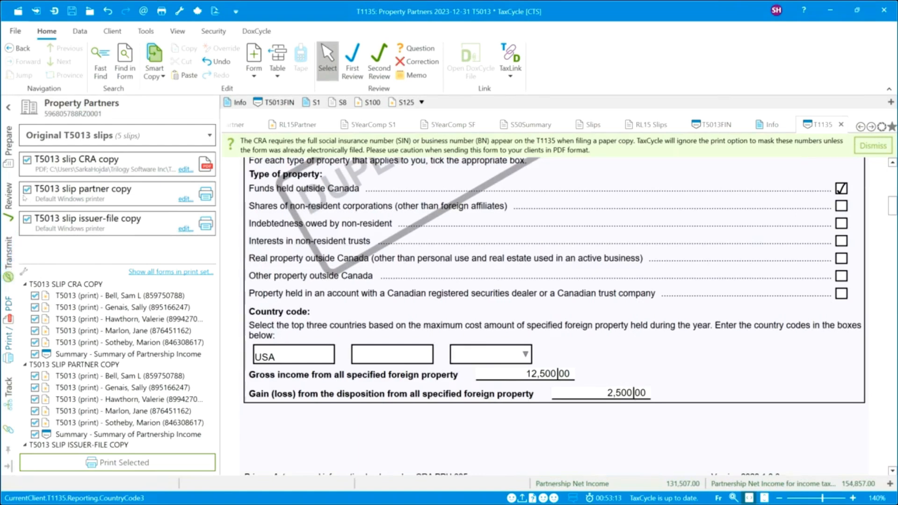
Open the T1135Results worksheet from the FILING AND AUTHORIZATIONS forms group.
{"action": "left_click", "coordinate": [9, 141]}
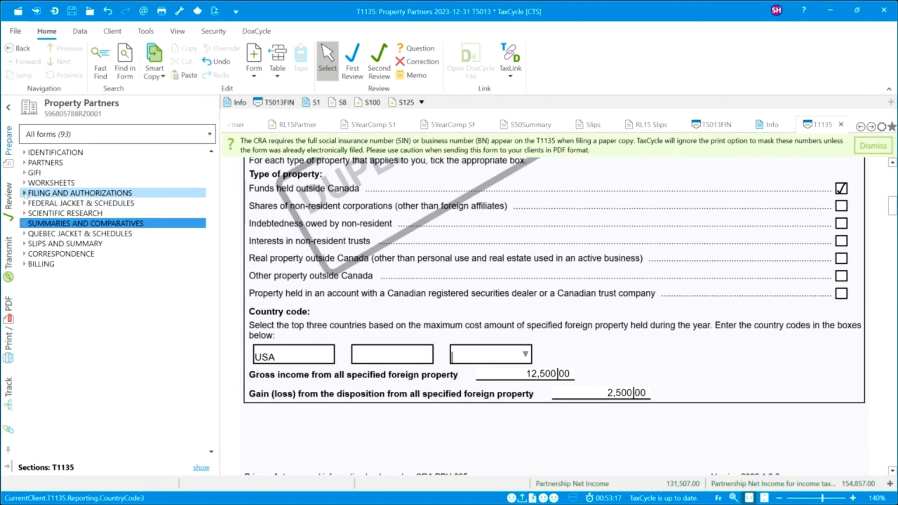
{"action": "left_click", "coordinate": [25, 193]}
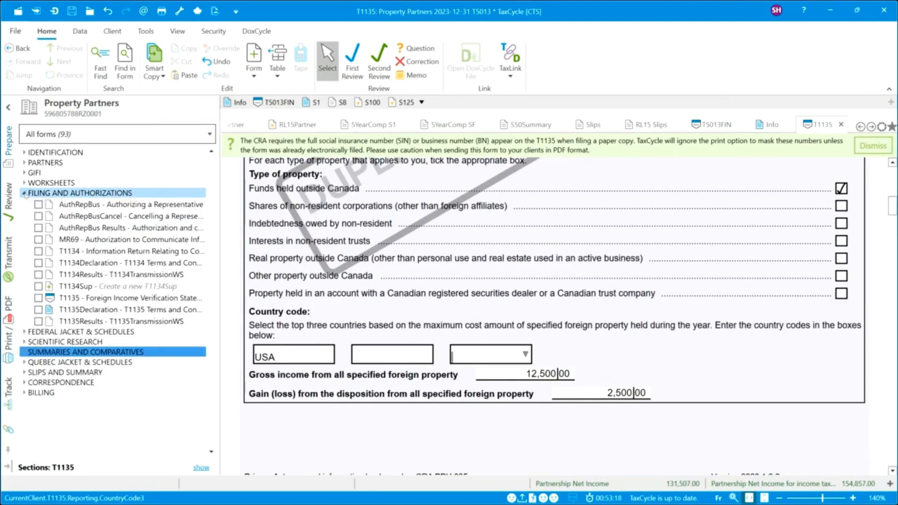
{"action": "left_click", "coordinate": [148, 322]}
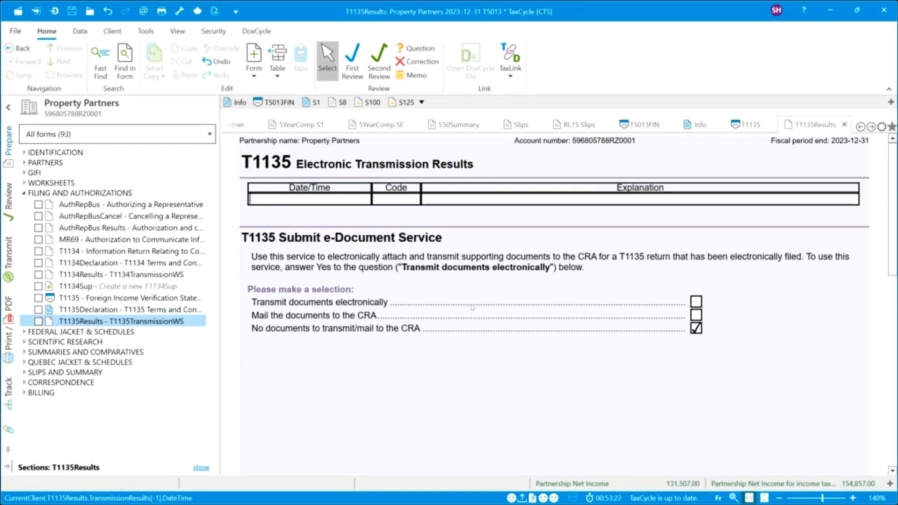
Tick 'Transmit documents electronically' and review the available Document type options.
{"action": "left_click", "coordinate": [696, 301]}
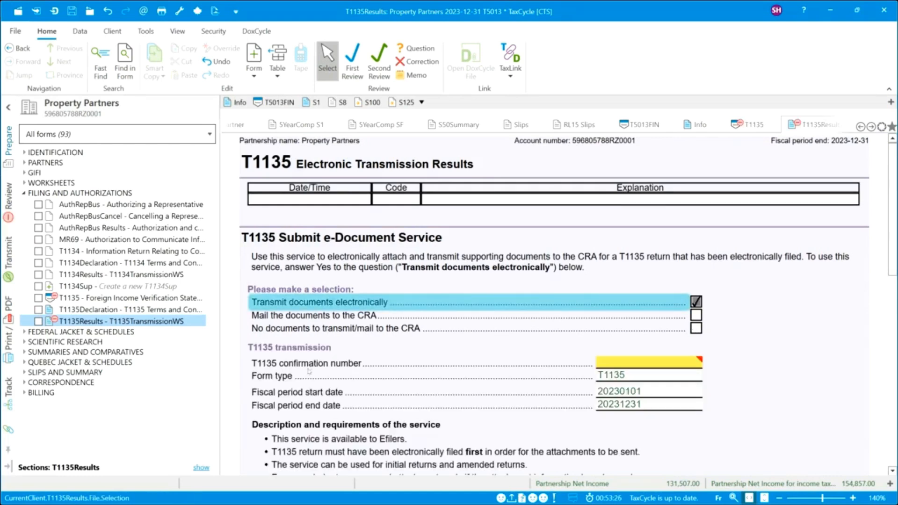
{"action": "left_click", "coordinate": [516, 361]}
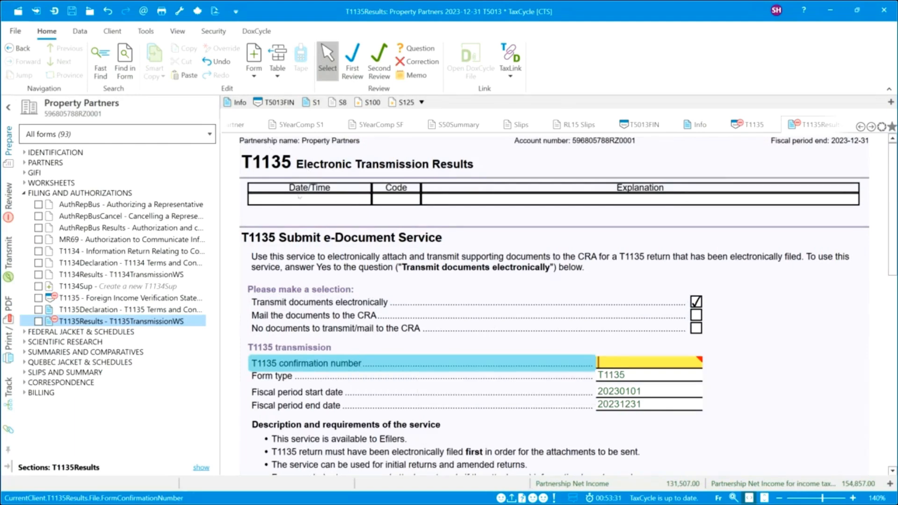
{"action": "scroll", "coordinate": [398, 356], "scroll_direction": "down", "scroll_amount": 5}
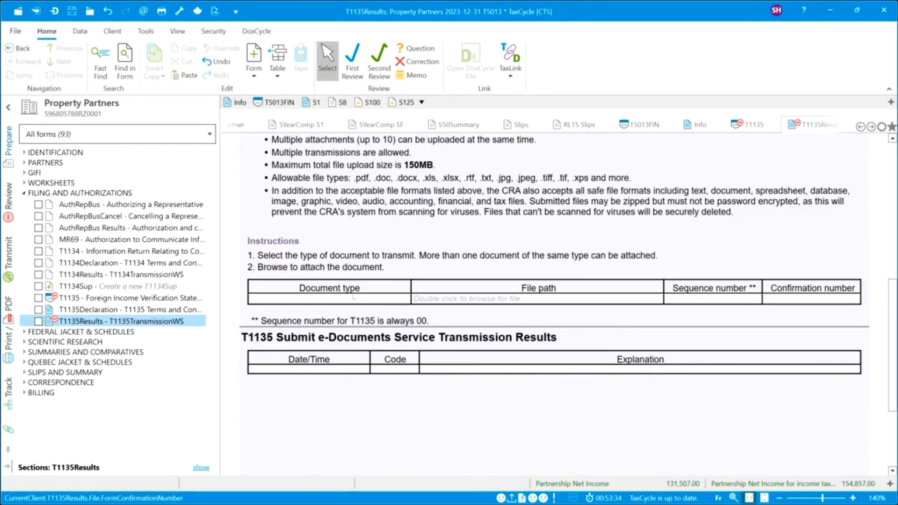
{"action": "left_click", "coordinate": [405, 299]}
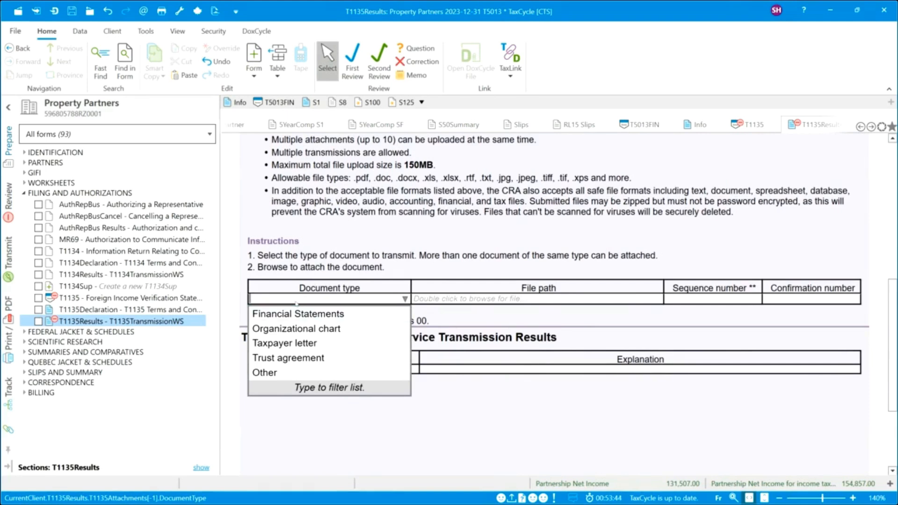
{"action": "left_click", "coordinate": [321, 229]}
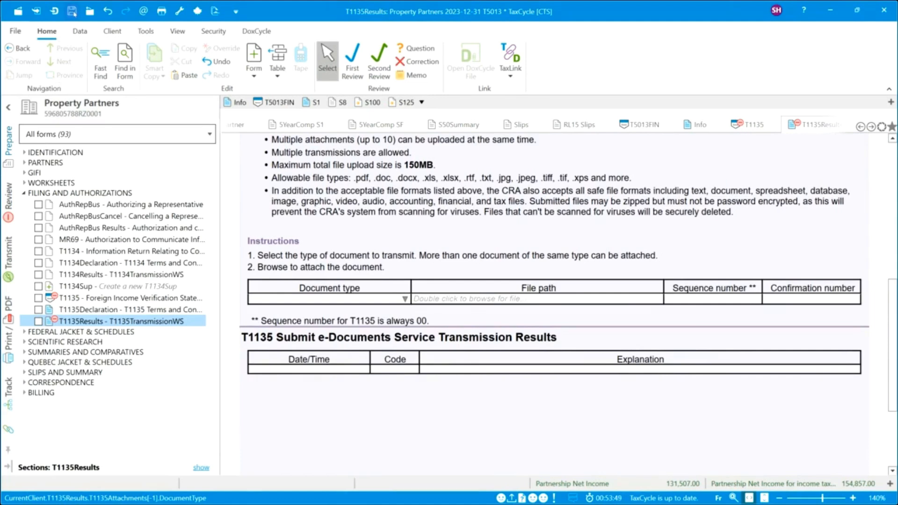
Save the return as Property Partners 20231231.2023T5013 in the 2024-02 T5013 Partnership Returns folder.
{"action": "key", "text": "ctrl+s"}
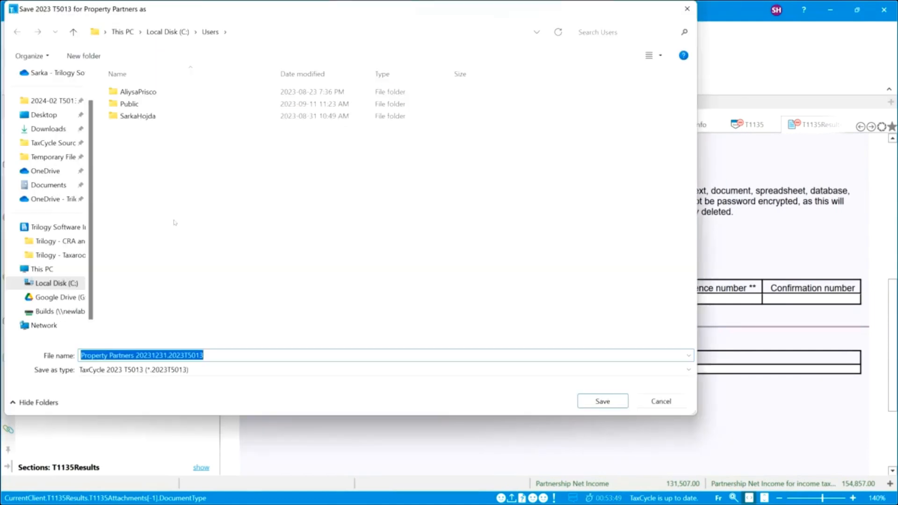
{"action": "left_click", "coordinate": [232, 186]}
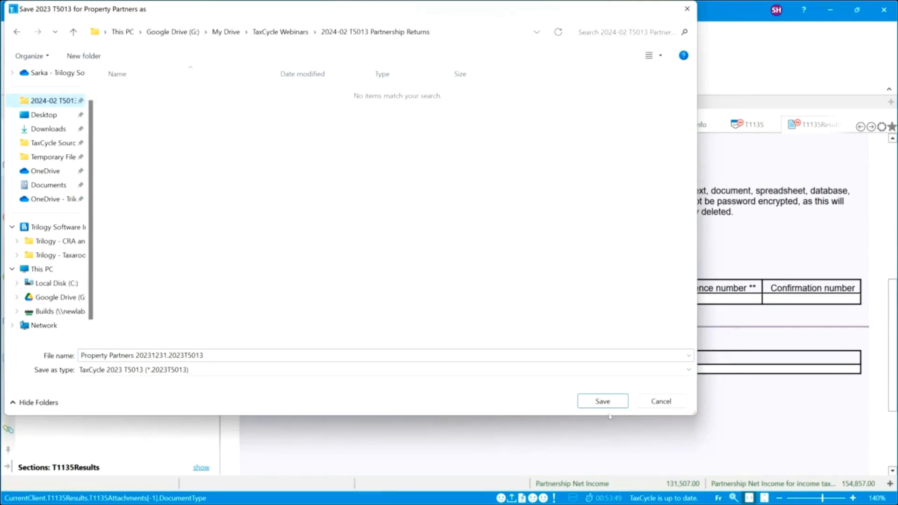
{"action": "left_click", "coordinate": [603, 401]}
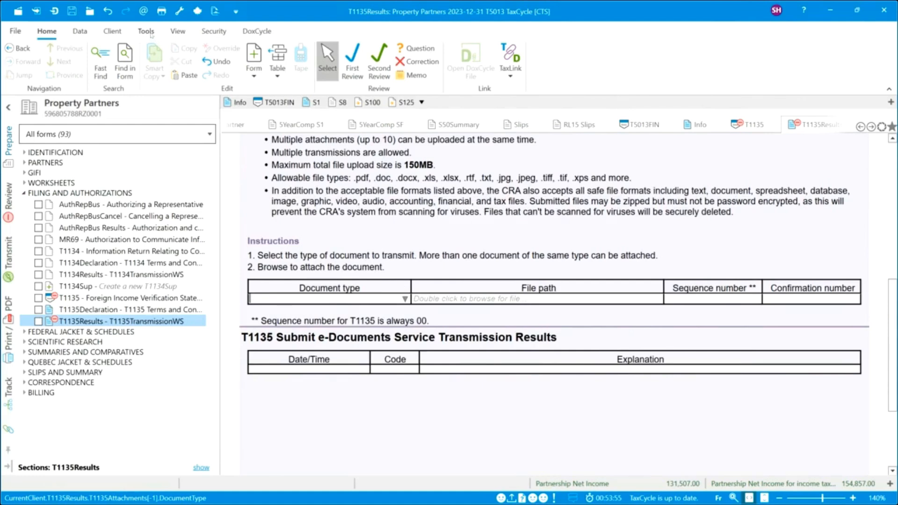
Look over the commands on the Tools, Client, Data and Security ribbon tabs.
{"action": "left_click", "coordinate": [151, 35]}
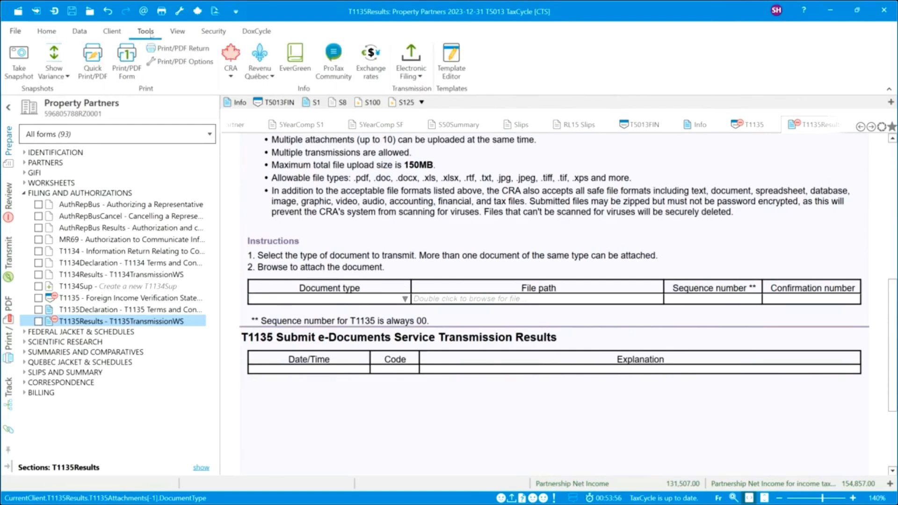
{"action": "left_click", "coordinate": [112, 32]}
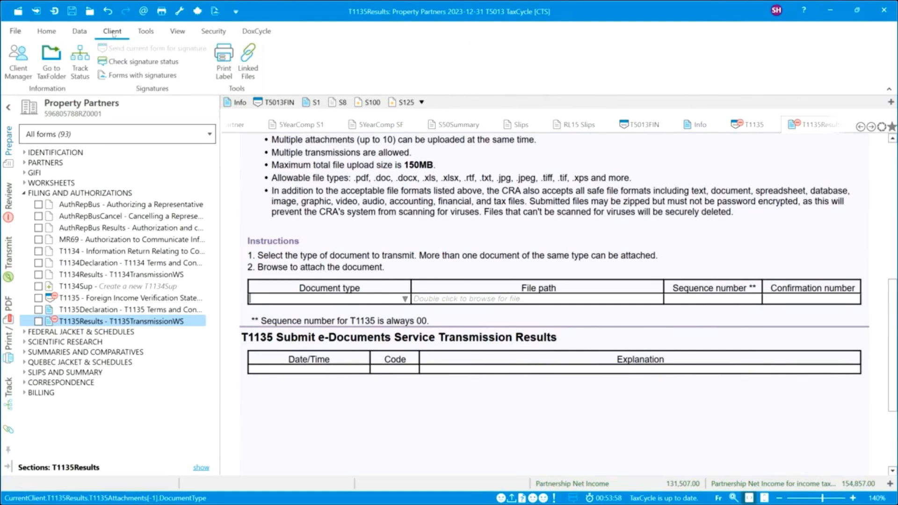
{"action": "left_click", "coordinate": [81, 32]}
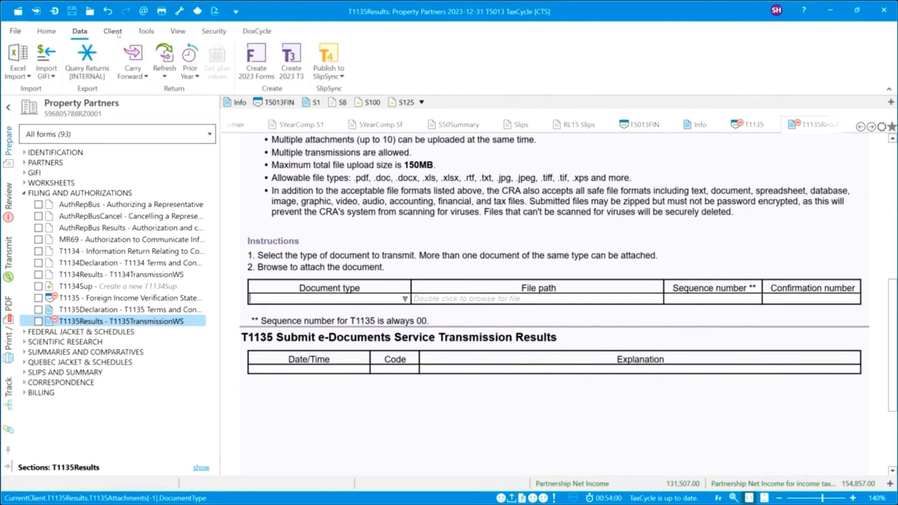
{"action": "left_click", "coordinate": [215, 32]}
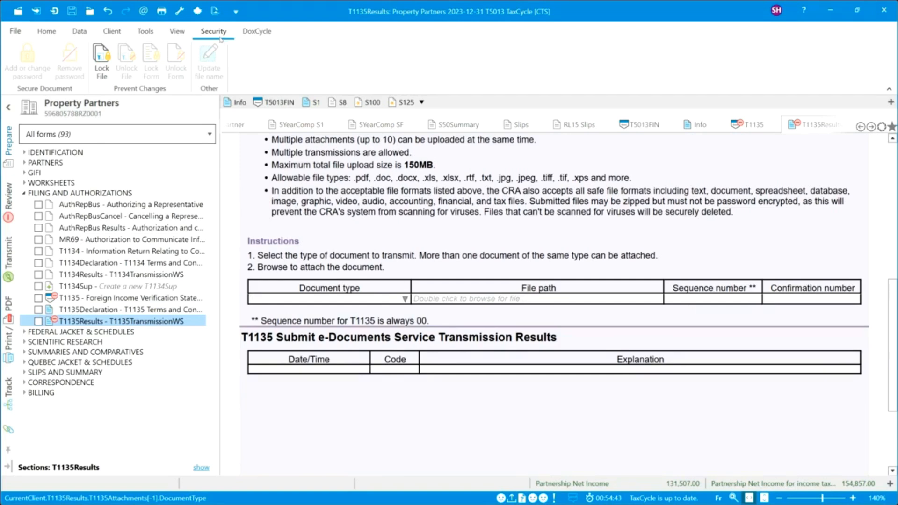
Open the Take a snapshot dialog from the Tools tab for the Property Partners return.
{"action": "left_click", "coordinate": [46, 32]}
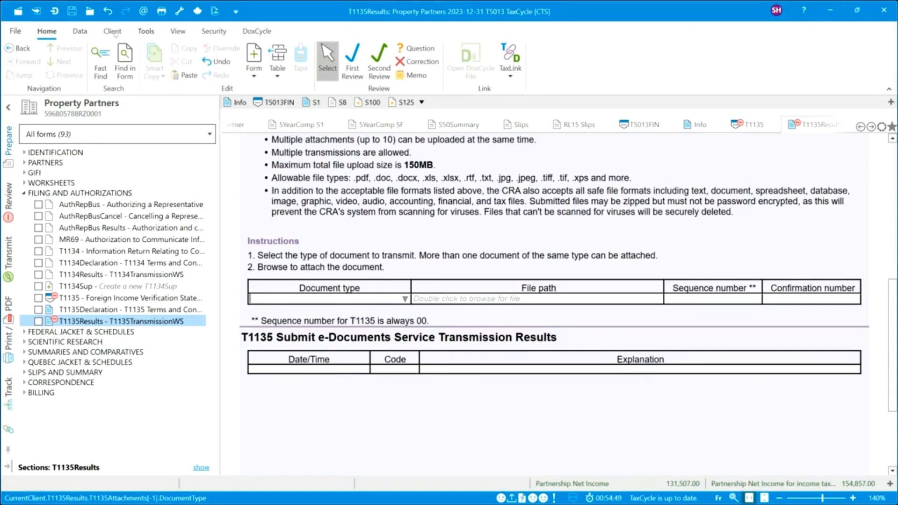
{"action": "left_click", "coordinate": [146, 32]}
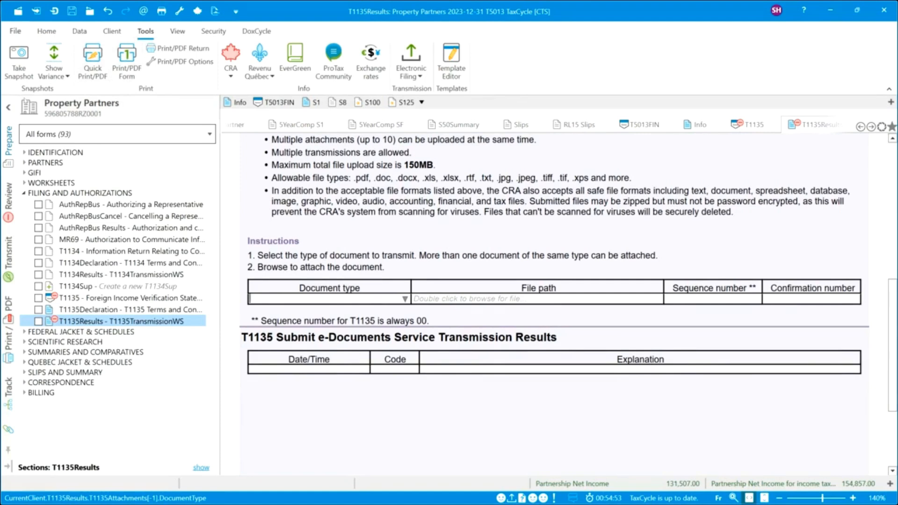
{"action": "left_click", "coordinate": [20, 70]}
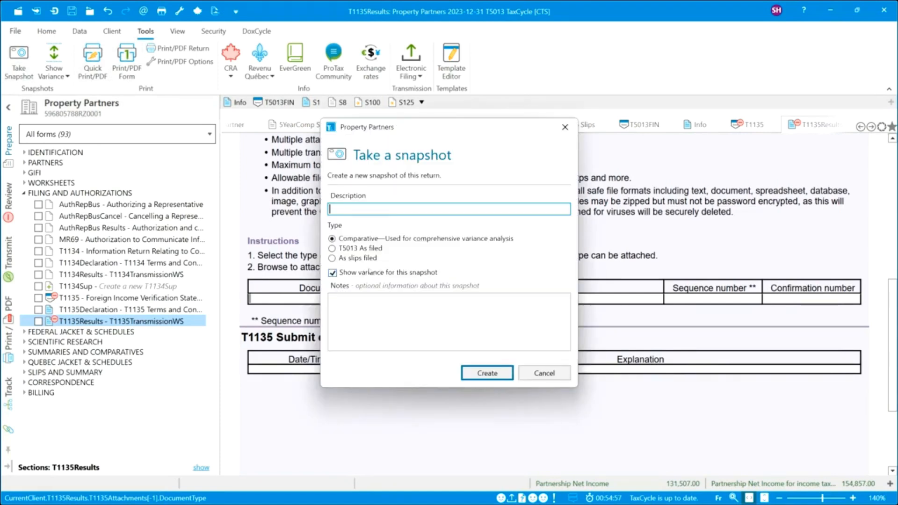
Create a T5013 As filed snapshot described 'As filed' and confirm it in Show Variance.
{"action": "left_click", "coordinate": [351, 249]}
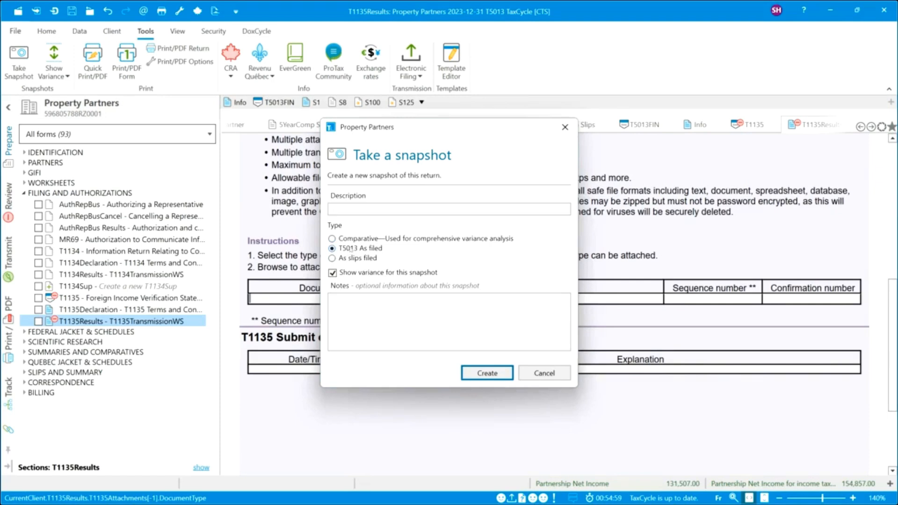
{"action": "left_click", "coordinate": [372, 206]}
{"action": "type", "text": "aS FILED"}
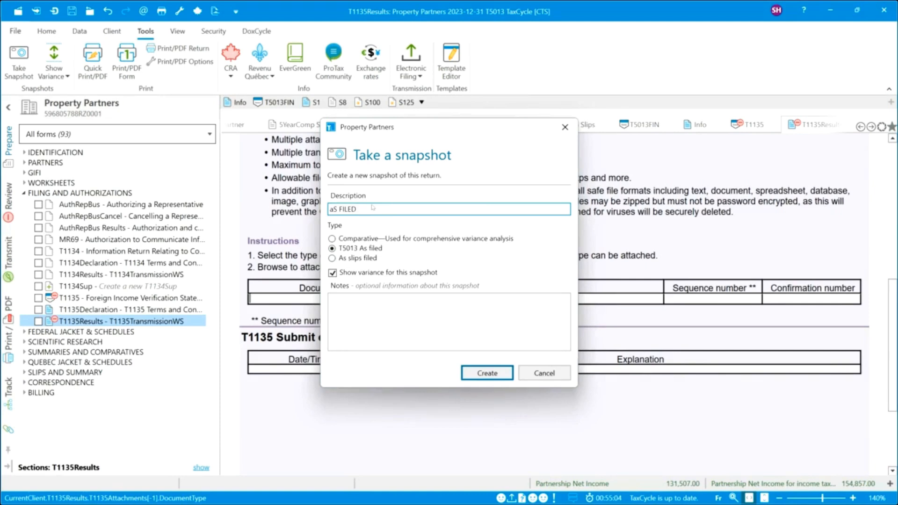
{"action": "key", "text": "BackSpace"}
{"action": "key", "text": "BackSpace"}
{"action": "key", "text": "BackSpace"}
{"action": "key", "text": "BackSpace"}
{"action": "key", "text": "BackSpace"}
{"action": "key", "text": "BackSpace"}
{"action": "key", "text": "BackSpace"}
{"action": "key", "text": "BackSpace"}
{"action": "key", "text": "Caps_Lock"}
{"action": "type", "text": "As filed"}
{"action": "left_click", "coordinate": [490, 374]}
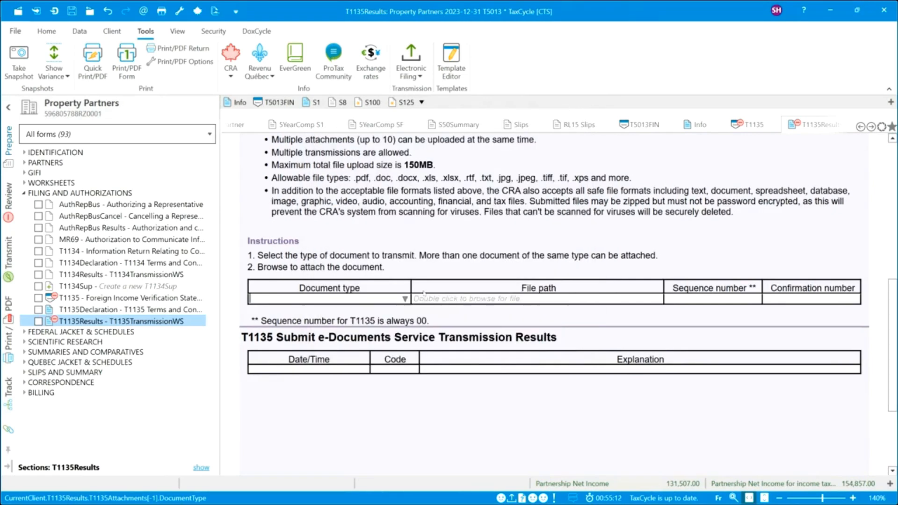
{"action": "left_click", "coordinate": [63, 76]}
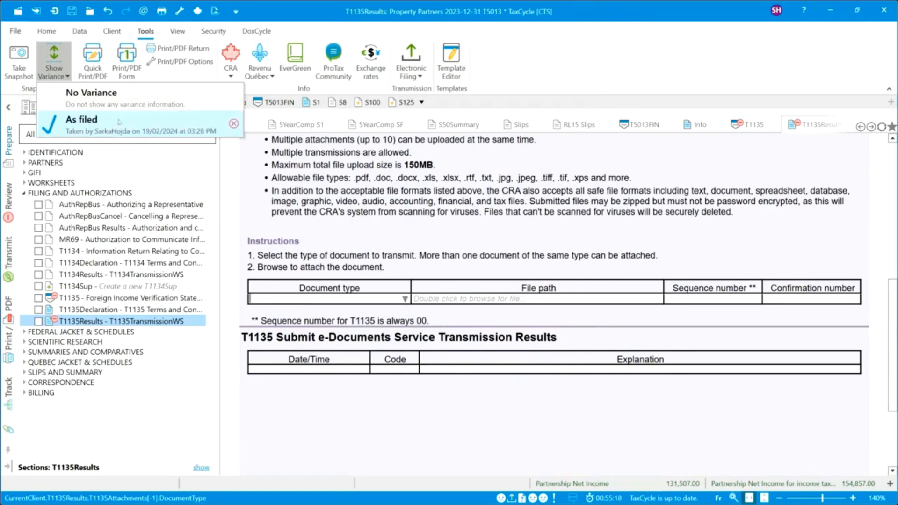
{"action": "left_click", "coordinate": [363, 183]}
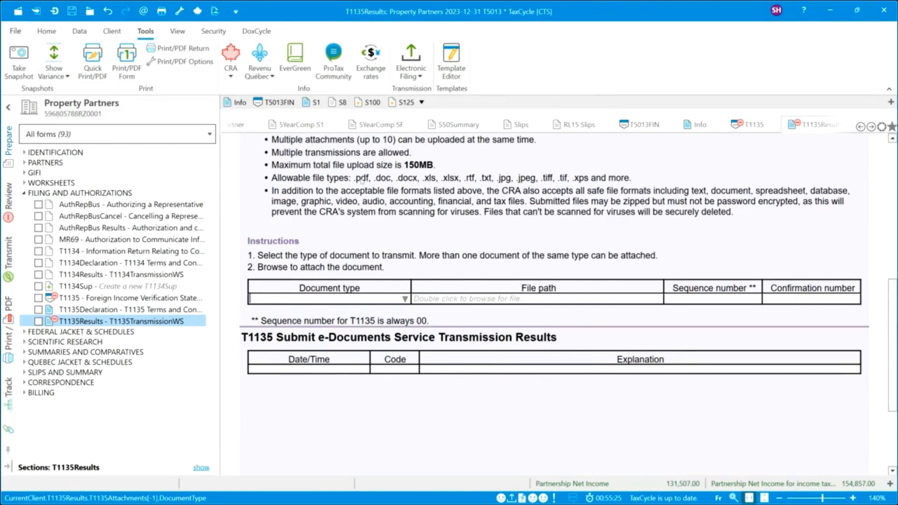
On the Info - Partnership Information form, mark the partnership as filing an amended return.
{"action": "left_click", "coordinate": [42, 153]}
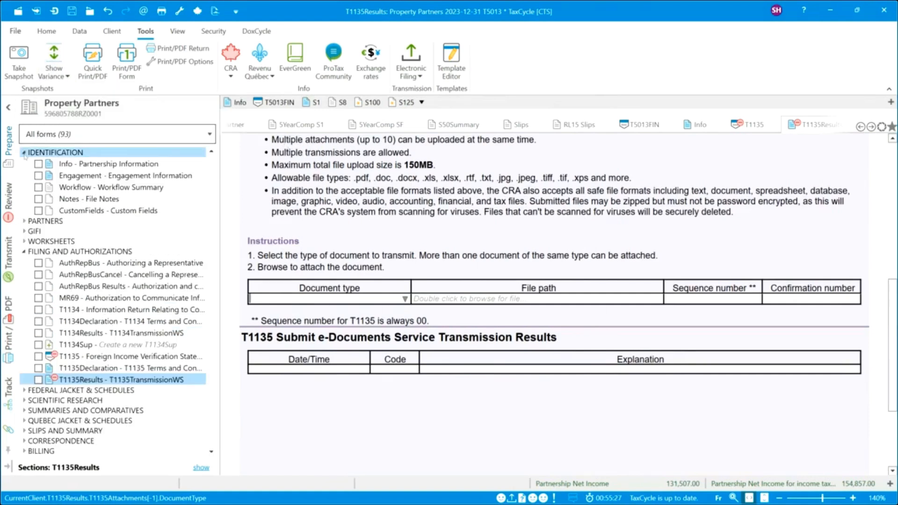
{"action": "left_click", "coordinate": [76, 164]}
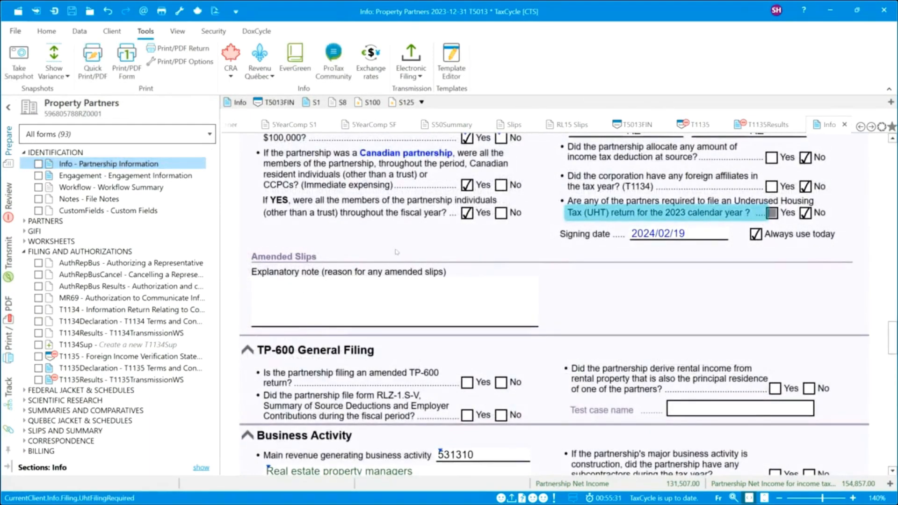
{"action": "scroll", "coordinate": [395, 269], "scroll_direction": "up", "scroll_amount": 5}
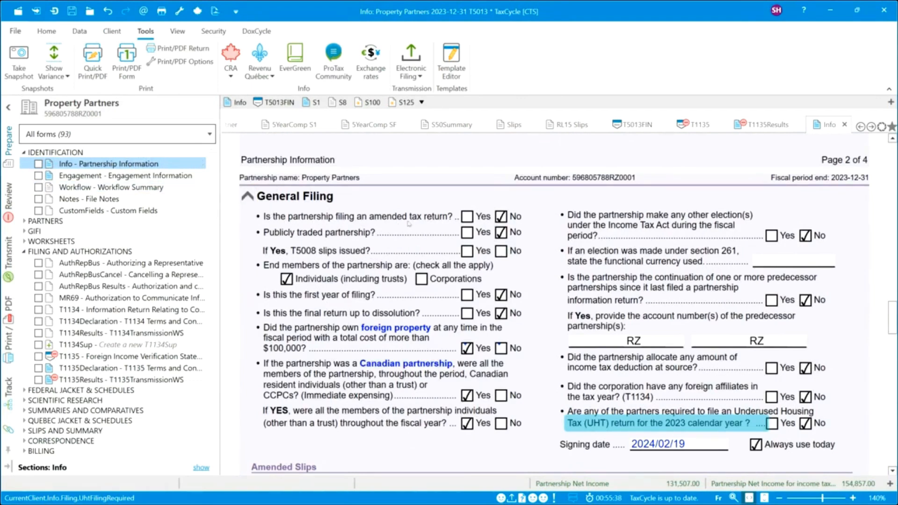
{"action": "left_click", "coordinate": [467, 217]}
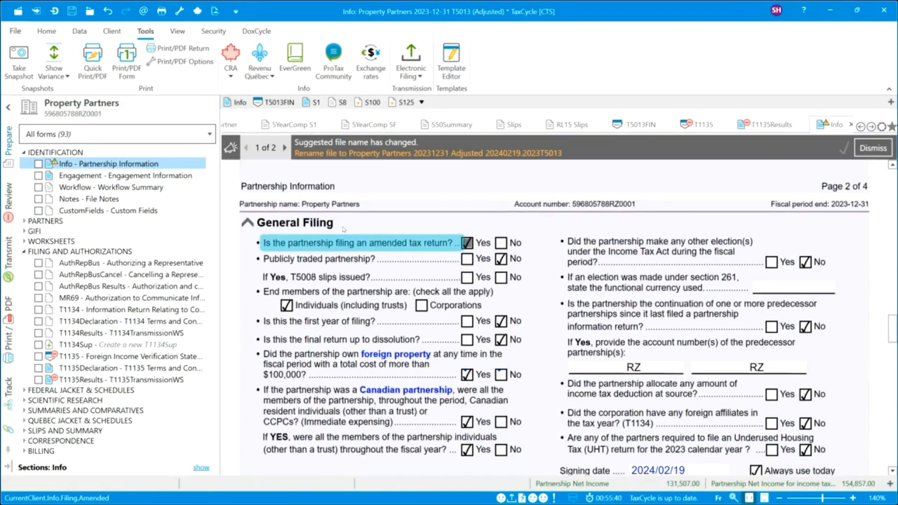
{"action": "scroll", "coordinate": [331, 231], "scroll_direction": "down", "scroll_amount": 2}
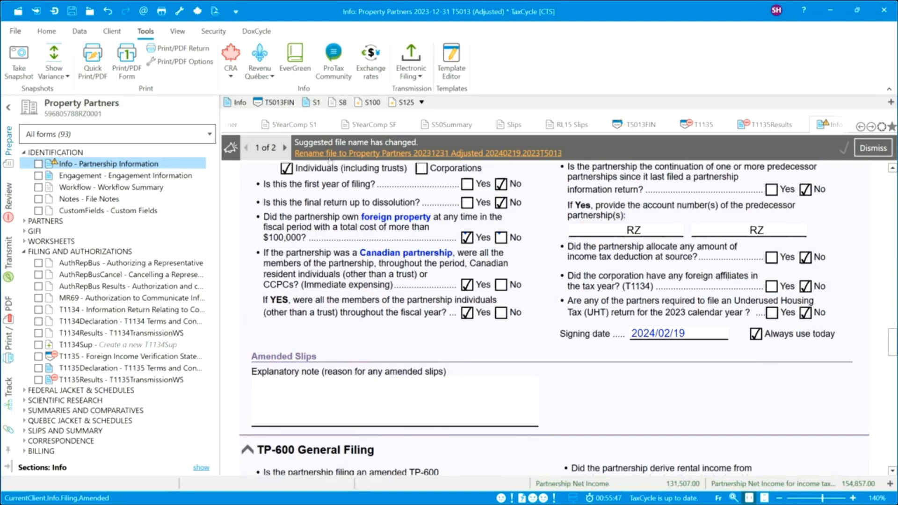
Save the file as Property Partners 20231231 Adjusted 20240219.2023T5013 and dismiss the notices.
{"action": "left_click", "coordinate": [454, 155]}
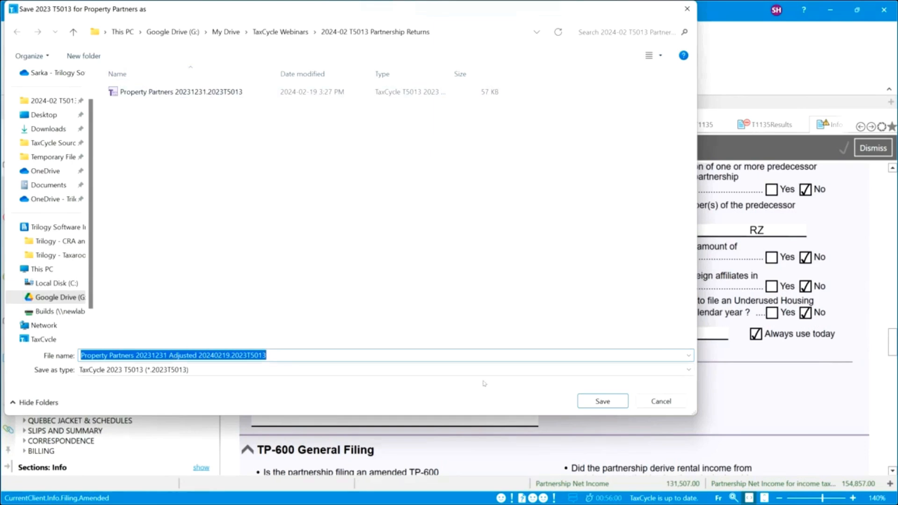
{"action": "left_click", "coordinate": [608, 402]}
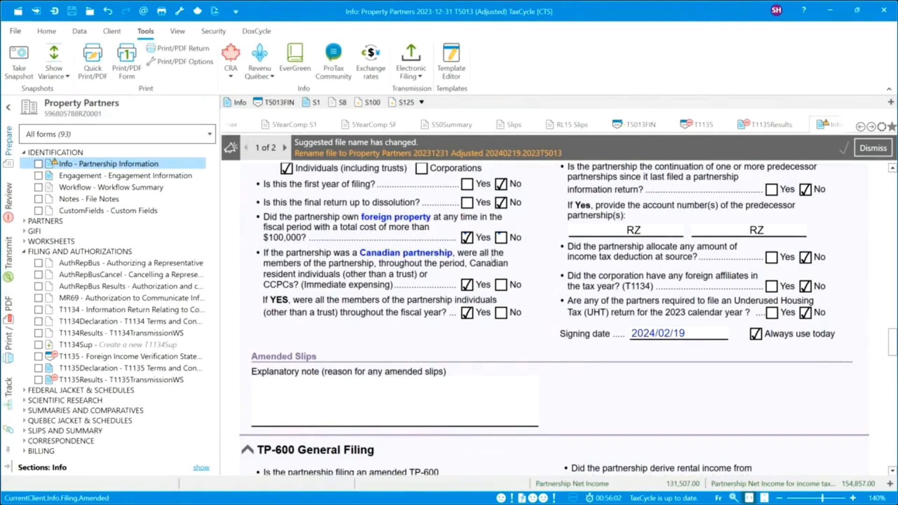
{"action": "left_click", "coordinate": [878, 149]}
{"action": "left_click", "coordinate": [877, 148]}
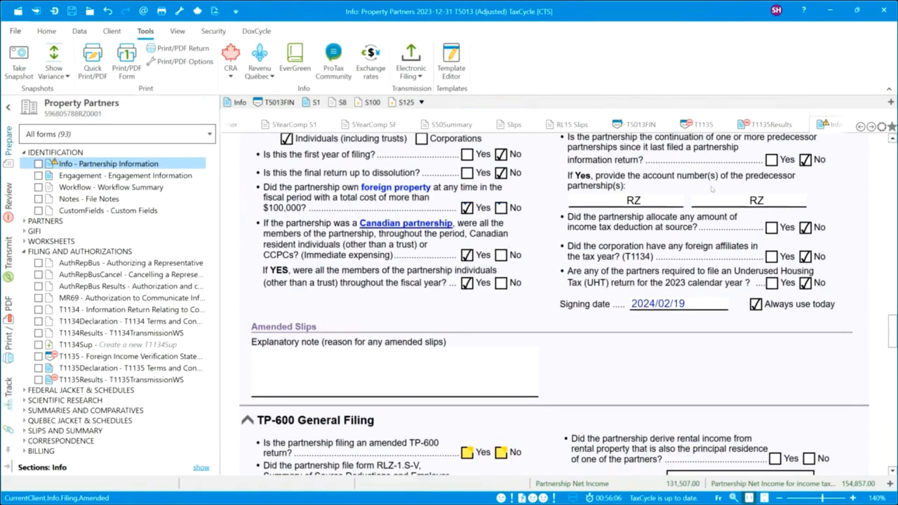
Answer Yes for the amended TP-600, add the note 'Missing Income', and expand SLIPS AND SUMMARY.
{"action": "scroll", "coordinate": [412, 301], "scroll_direction": "down", "scroll_amount": 3}
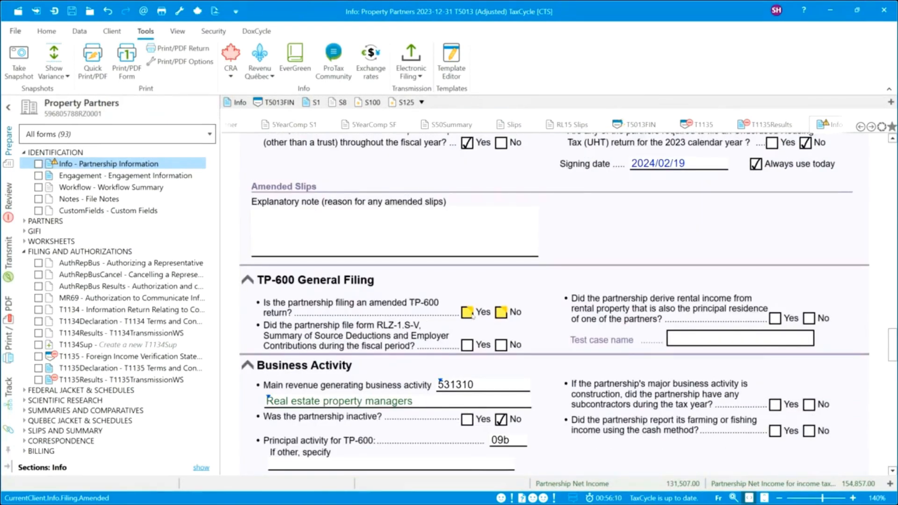
{"action": "left_click", "coordinate": [469, 314]}
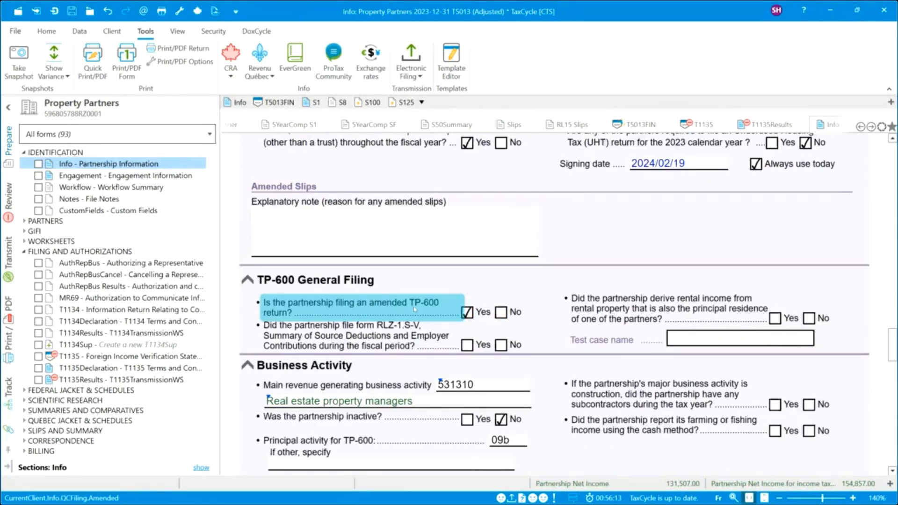
{"action": "left_click", "coordinate": [341, 217]}
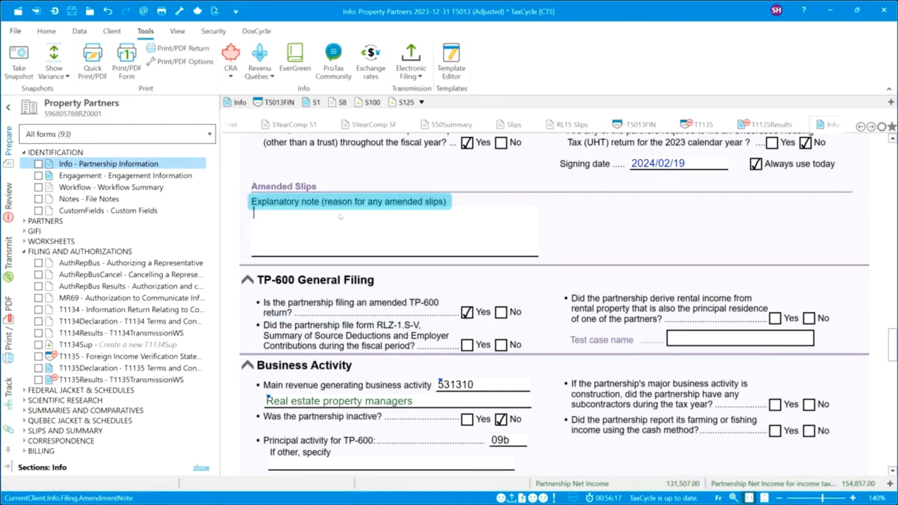
{"action": "type", "text": "Missing Income"}
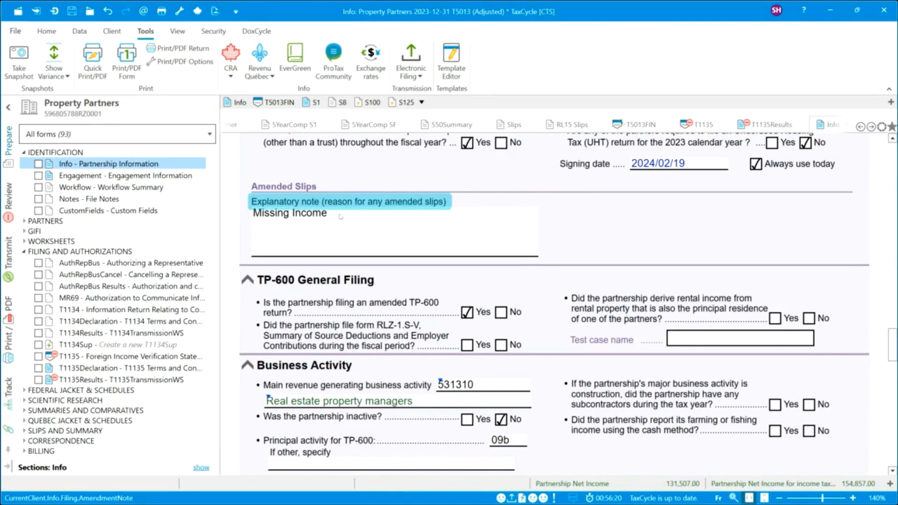
{"action": "scroll", "coordinate": [351, 358], "scroll_direction": "down", "scroll_amount": 3}
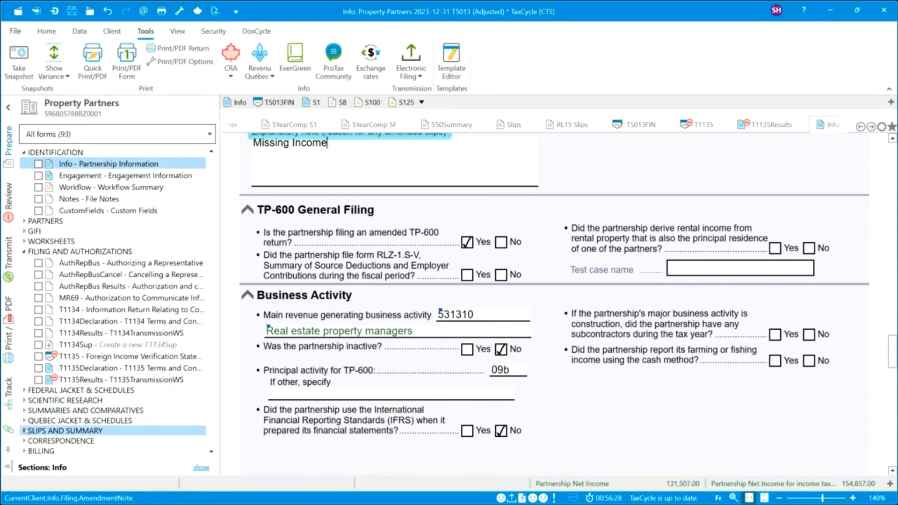
{"action": "left_click", "coordinate": [24, 430]}
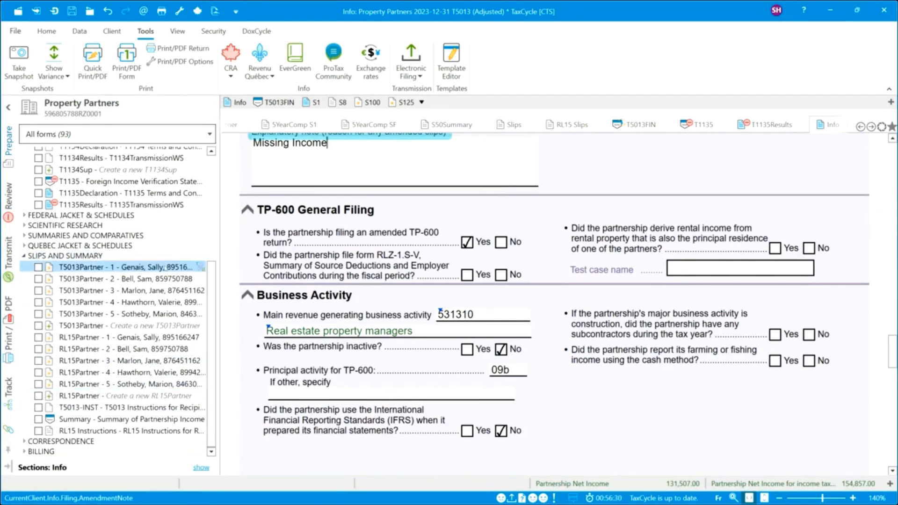
Change T5013Partner - 1's slip type to Amended, then view the transmission statuses.
{"action": "left_click", "coordinate": [166, 268]}
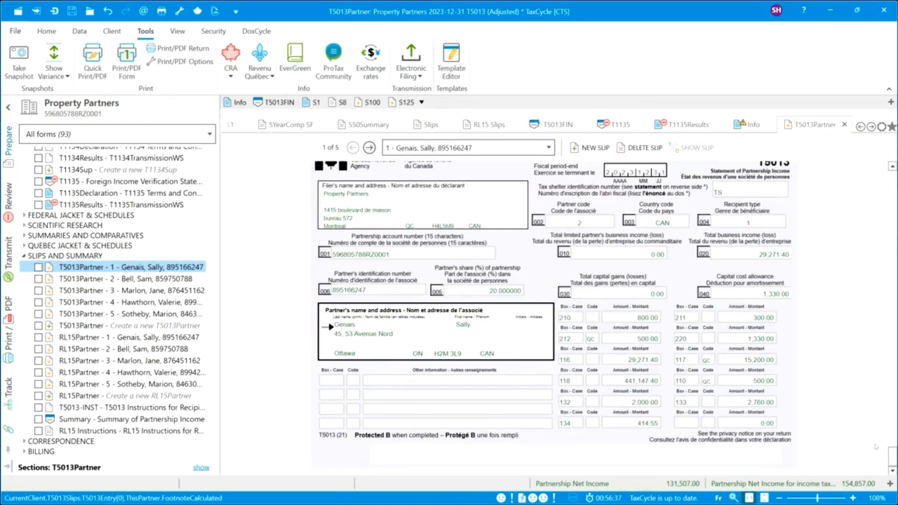
{"action": "left_click_drag", "start_coordinate": [893, 456], "coordinate": [893, 183]}
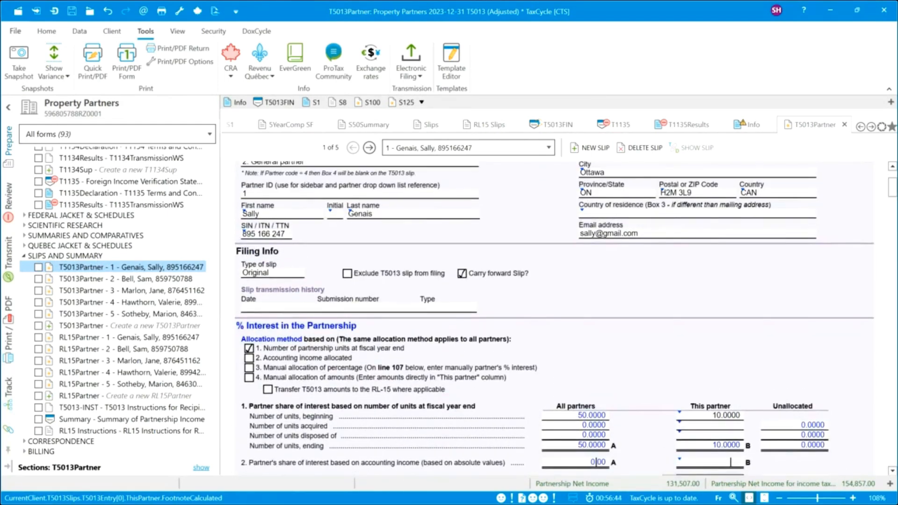
{"action": "left_click", "coordinate": [300, 274]}
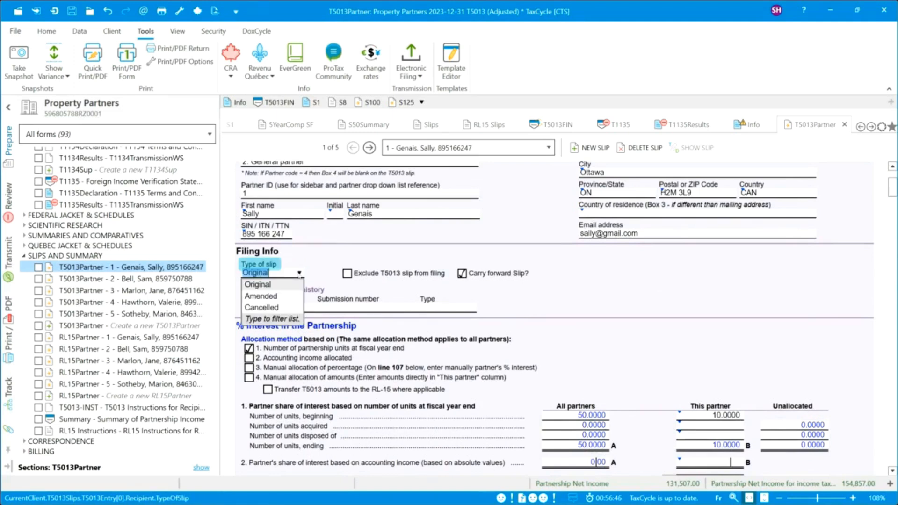
{"action": "left_click", "coordinate": [276, 299]}
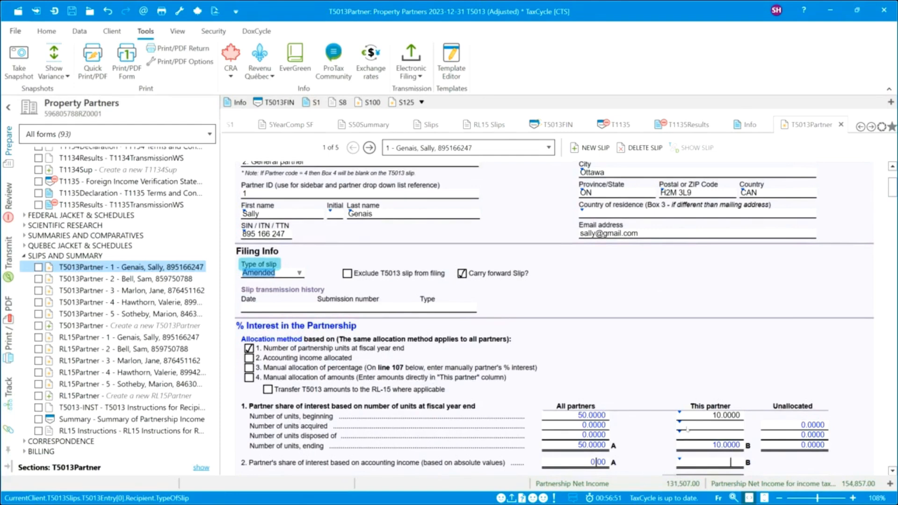
{"action": "scroll", "coordinate": [691, 435], "scroll_direction": "down", "scroll_amount": 3}
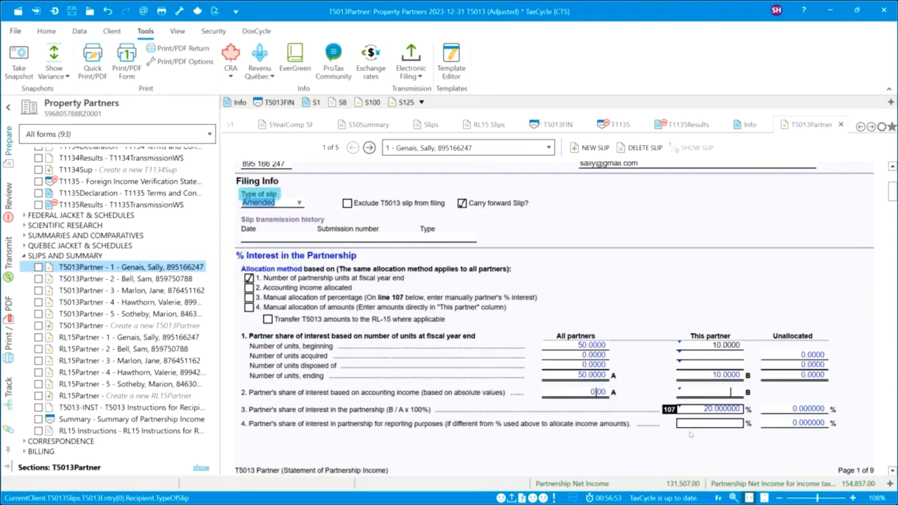
{"action": "scroll", "coordinate": [691, 436], "scroll_direction": "up", "scroll_amount": 1}
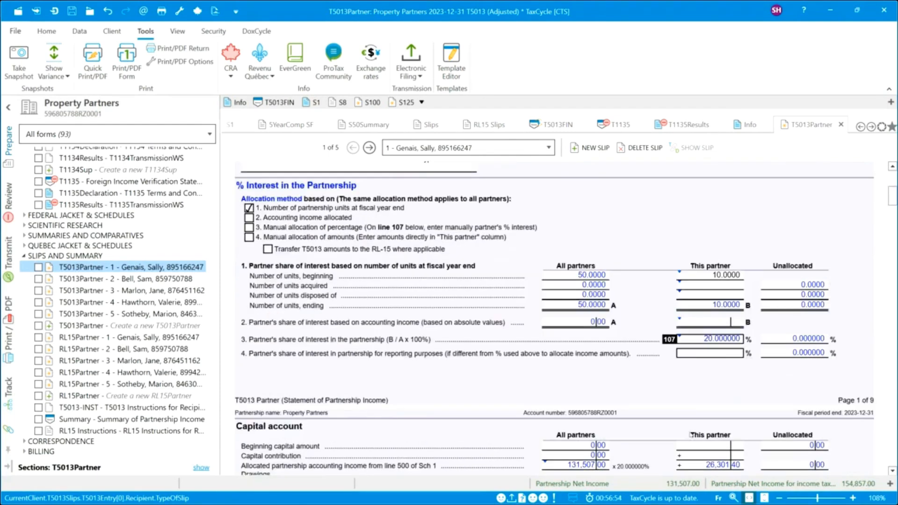
{"action": "scroll", "coordinate": [691, 435], "scroll_direction": "up", "scroll_amount": 2}
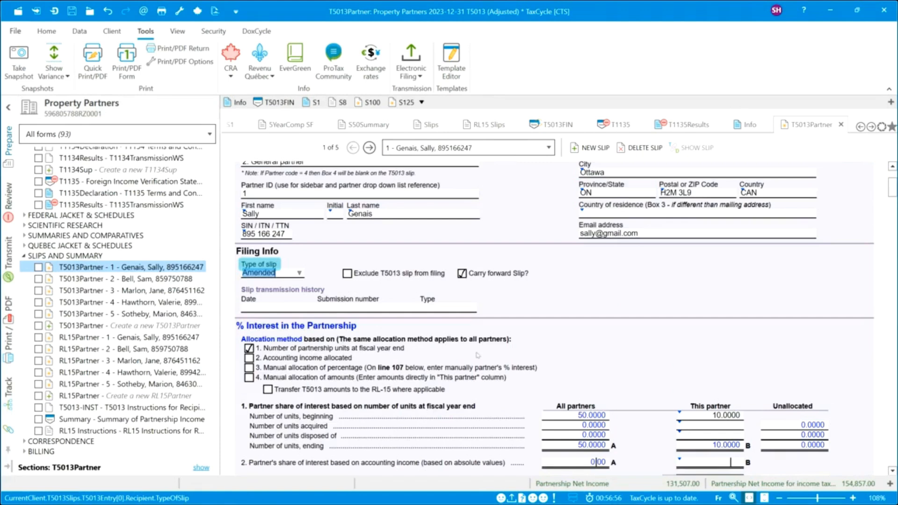
{"action": "left_click", "coordinate": [9, 253]}
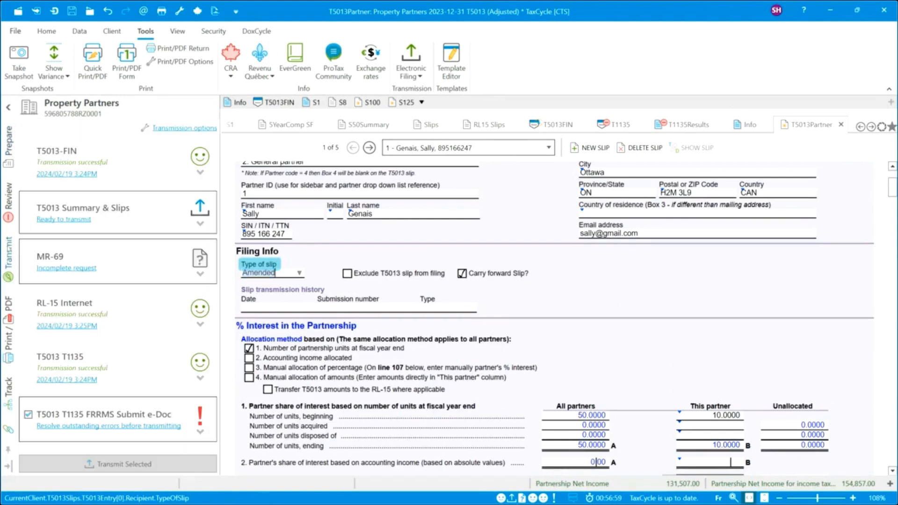
Expand T5013 Summary & Slips to show 4 original and 1 amended slip ready to transmit.
{"action": "left_click", "coordinate": [200, 225]}
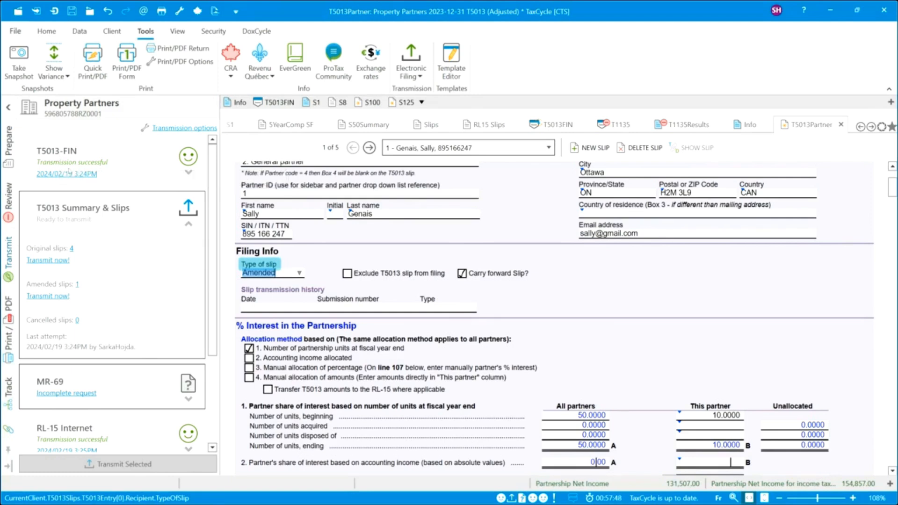
{"action": "scroll", "coordinate": [117, 328], "scroll_direction": "down", "scroll_amount": 3}
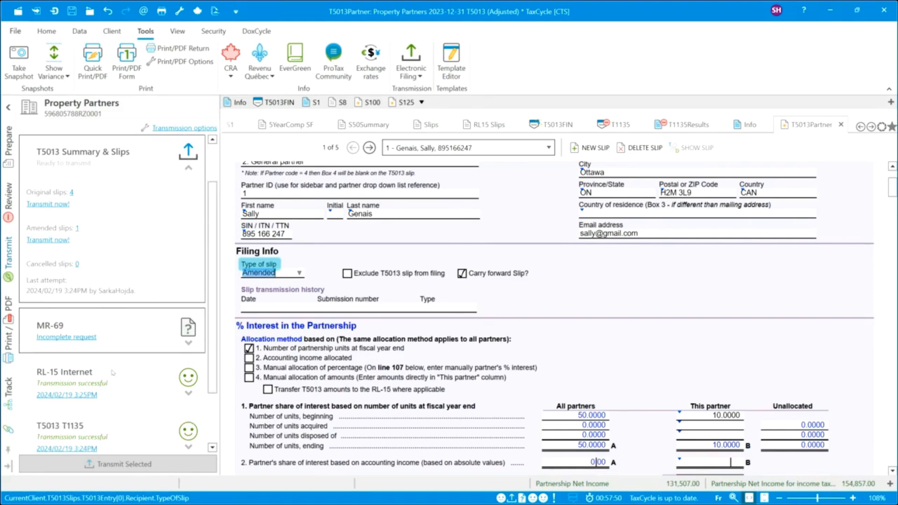